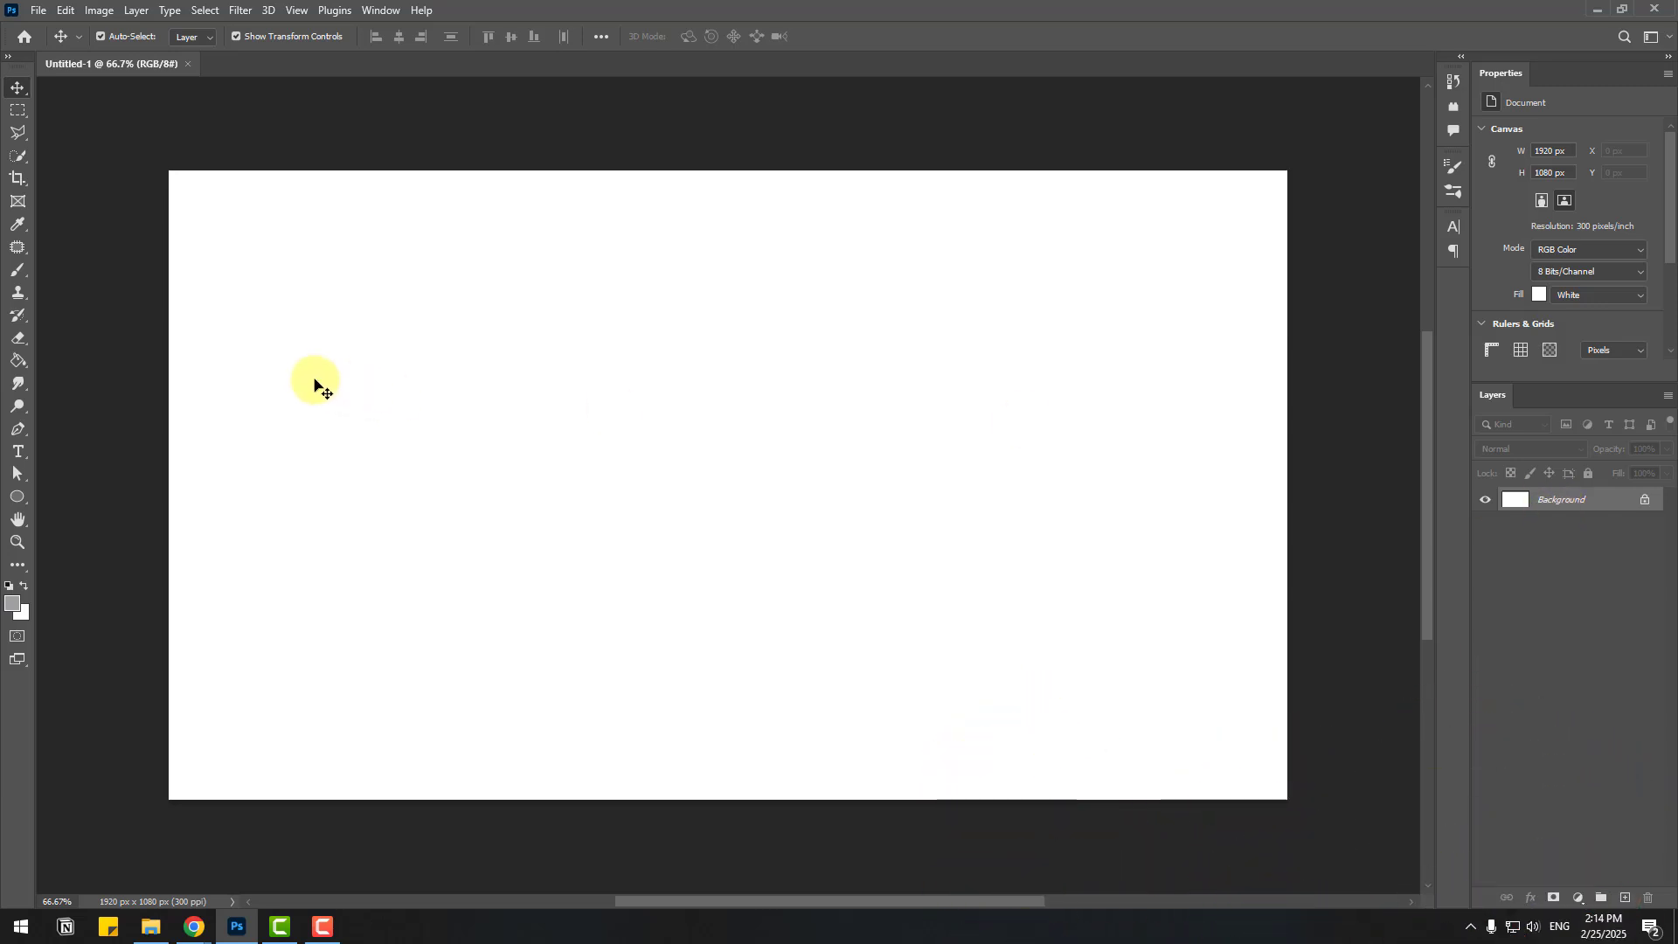
Step: Set up the Gradient Tool with the Basics black-to-white preset, Diamond type and Difference mode
{"action": "left_click", "coordinate": [15, 367]}
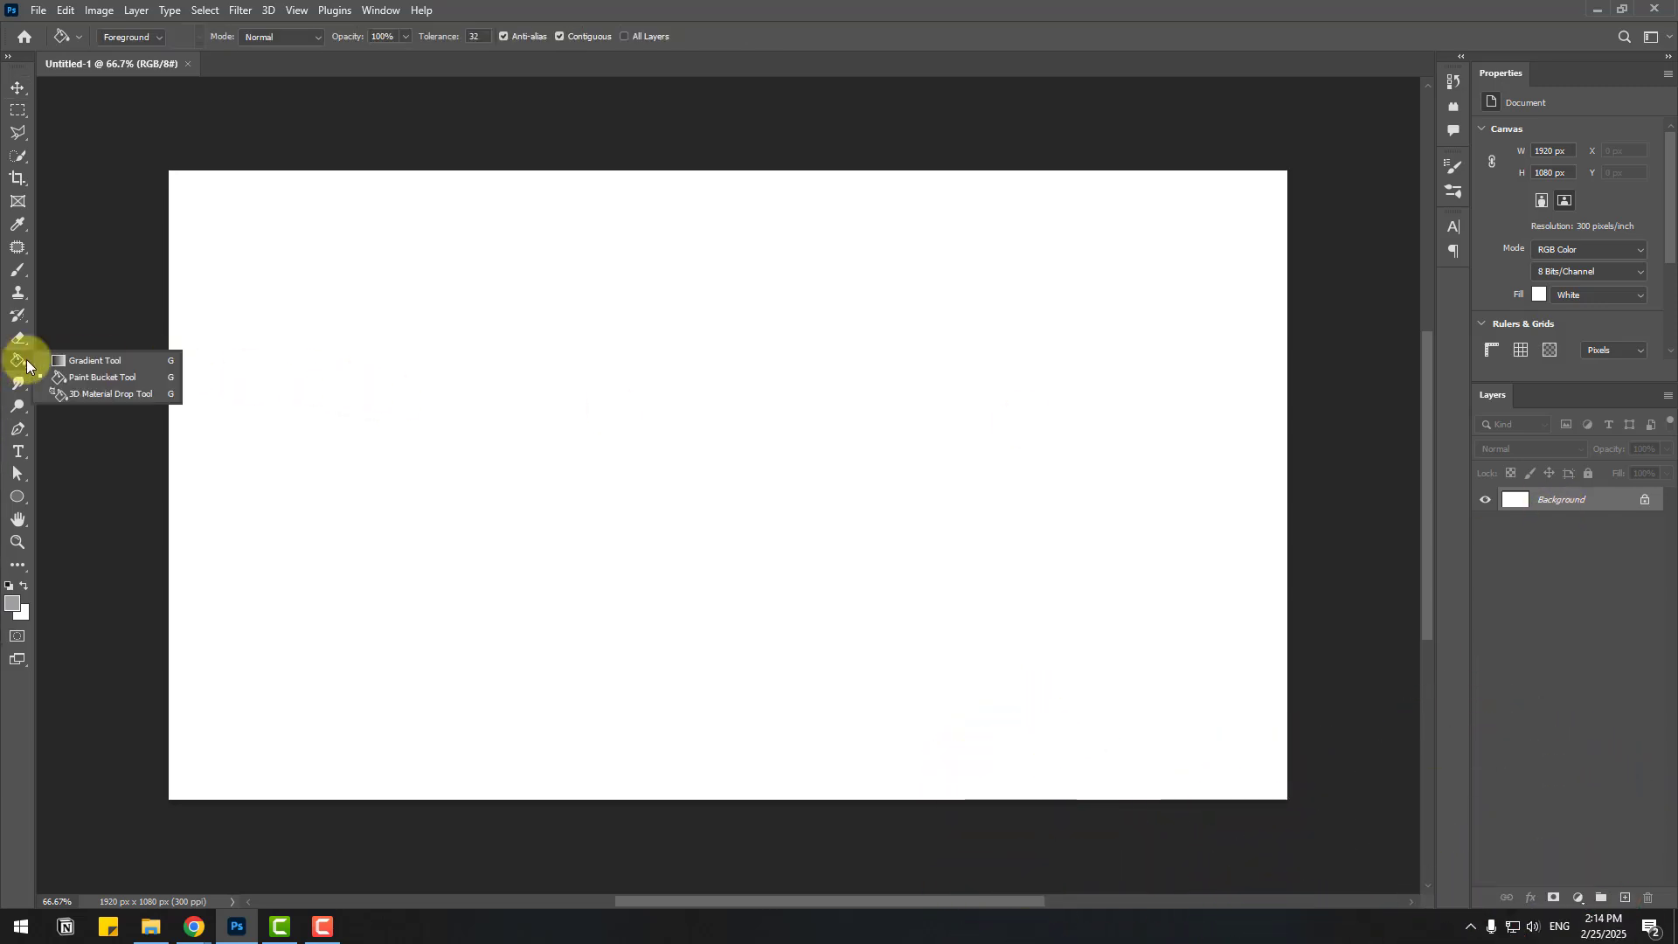
{"action": "left_click", "coordinate": [118, 360]}
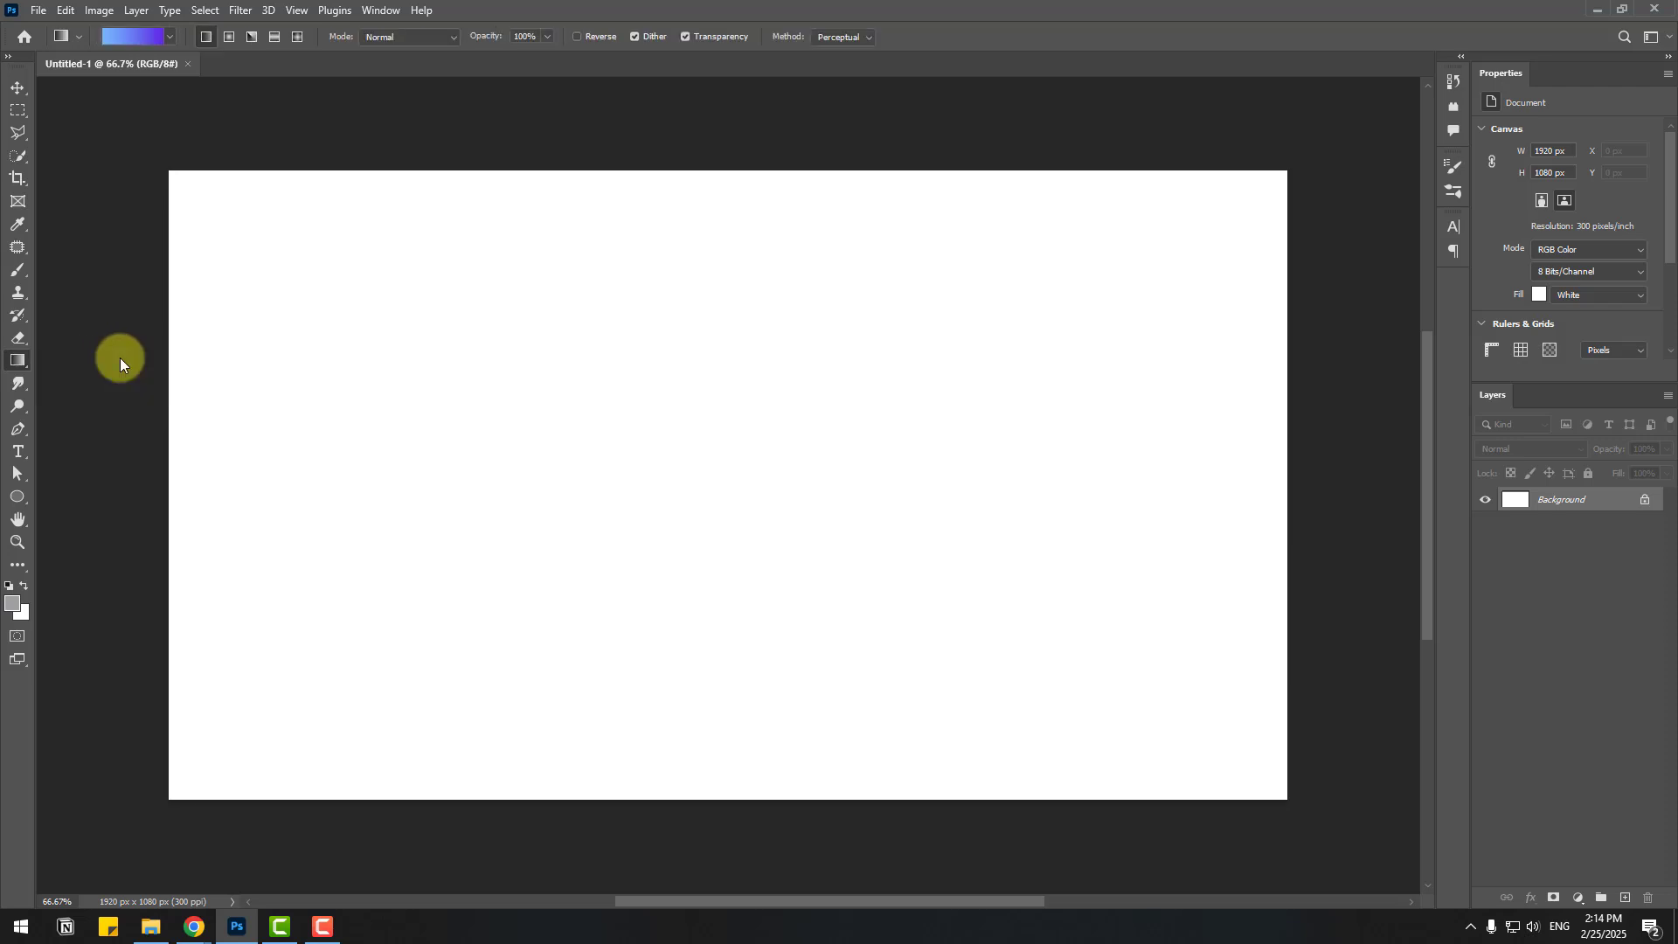
{"action": "left_click", "coordinate": [169, 37]}
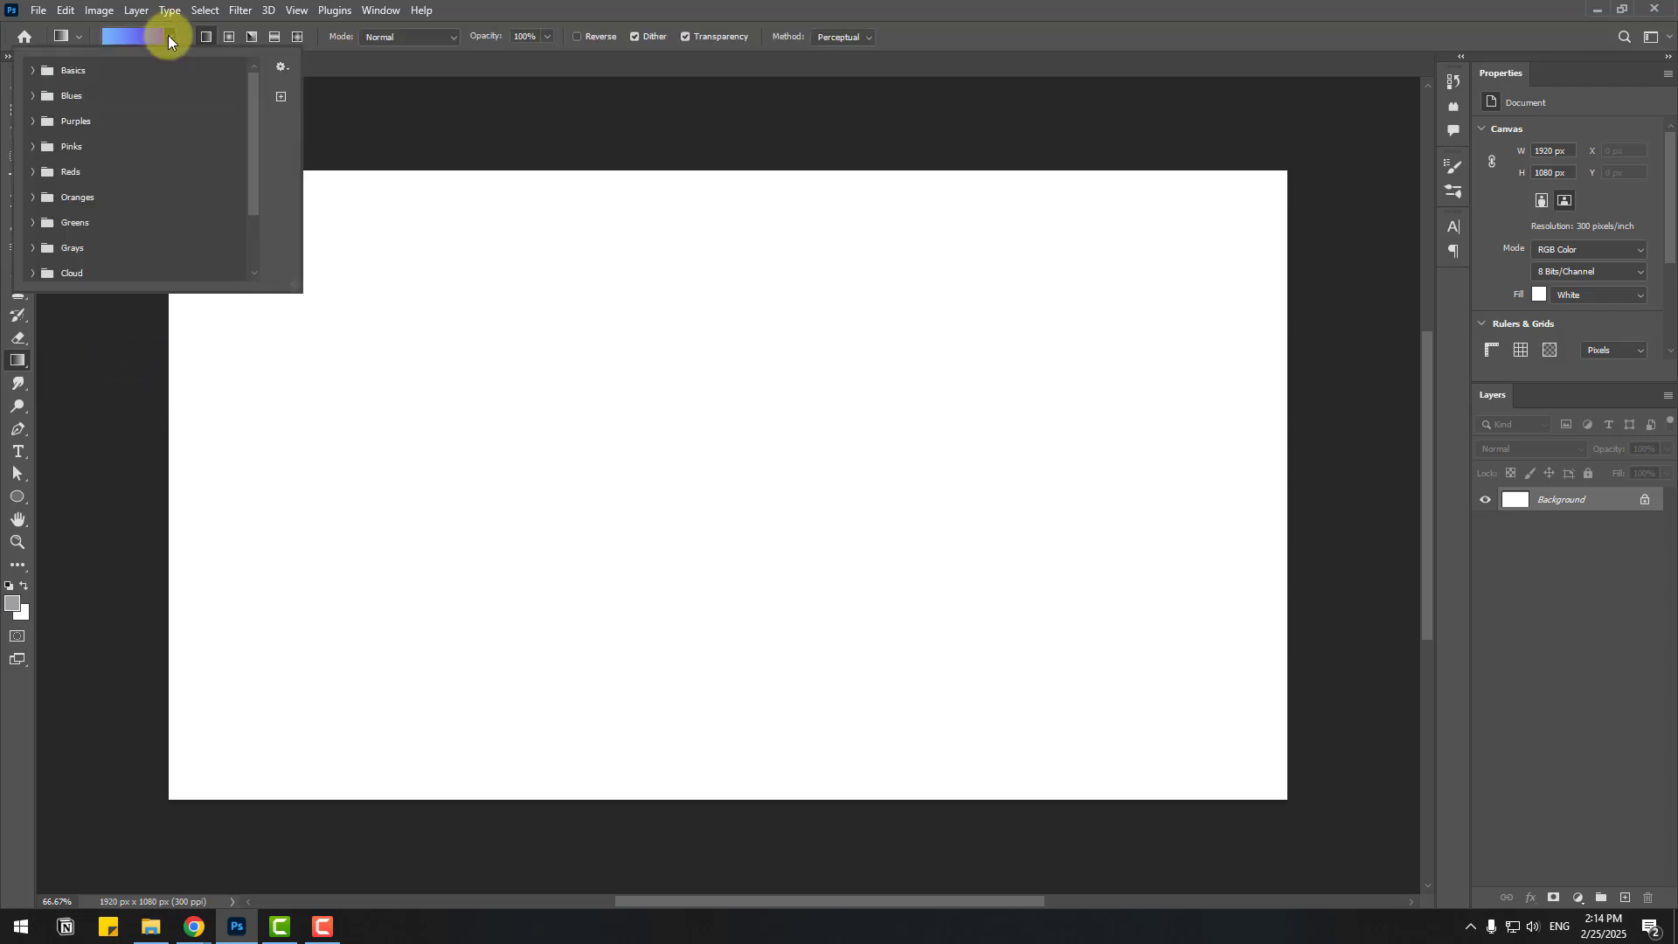
{"action": "left_click", "coordinate": [33, 71]}
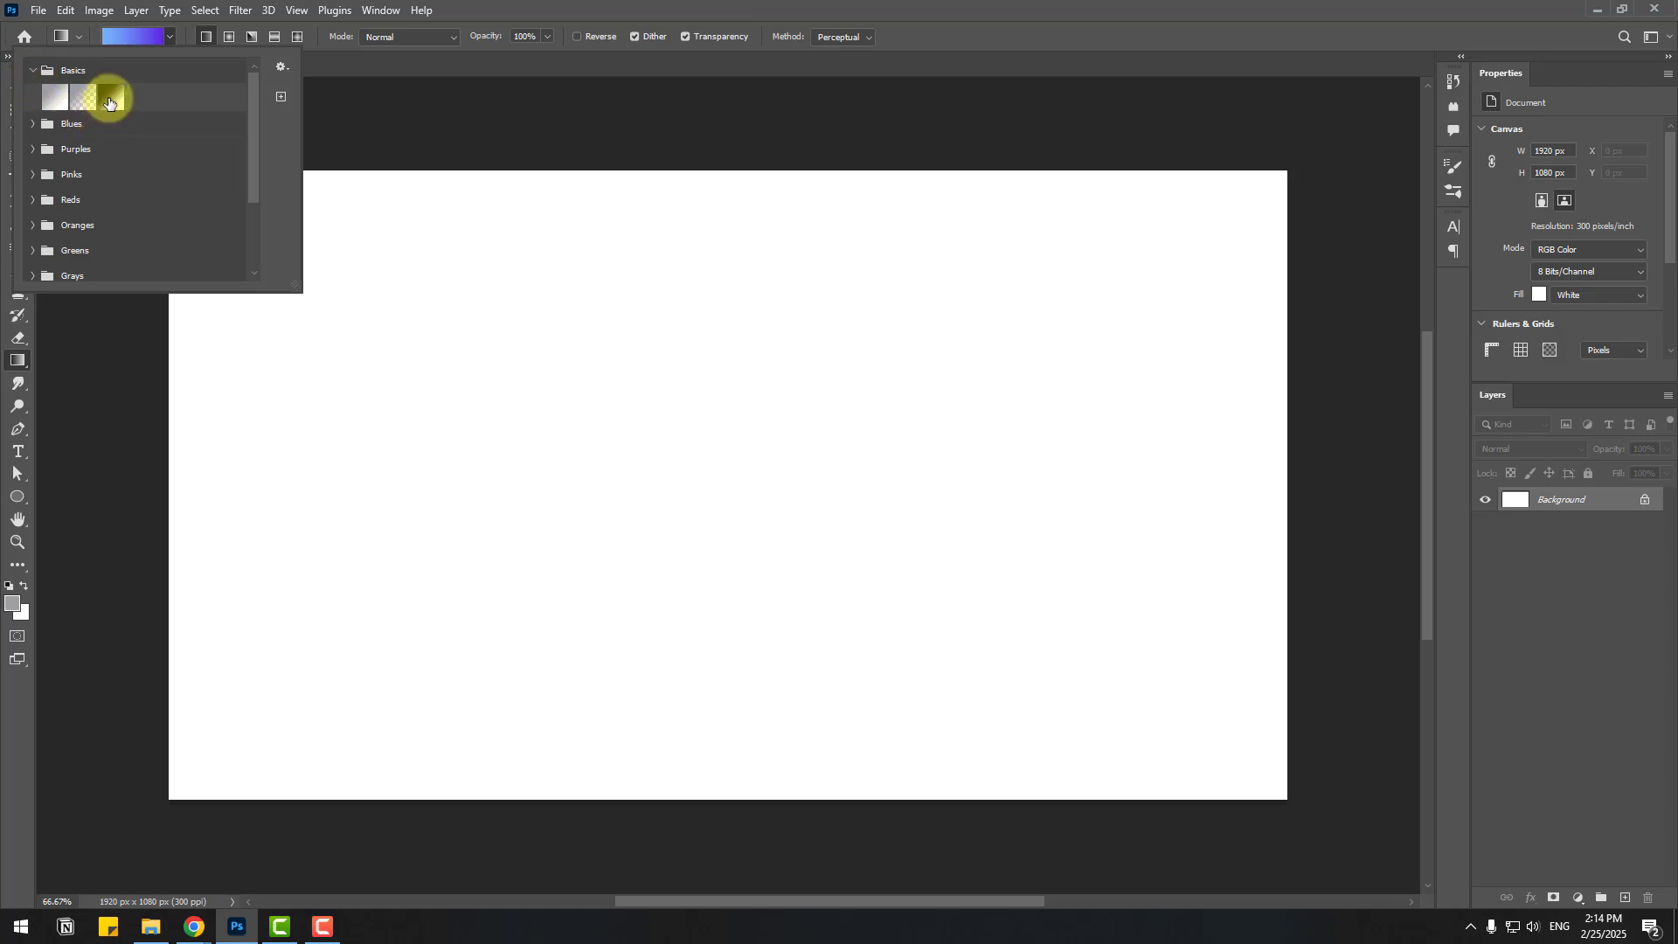
{"action": "left_click", "coordinate": [110, 97]}
{"action": "left_click", "coordinate": [108, 97]}
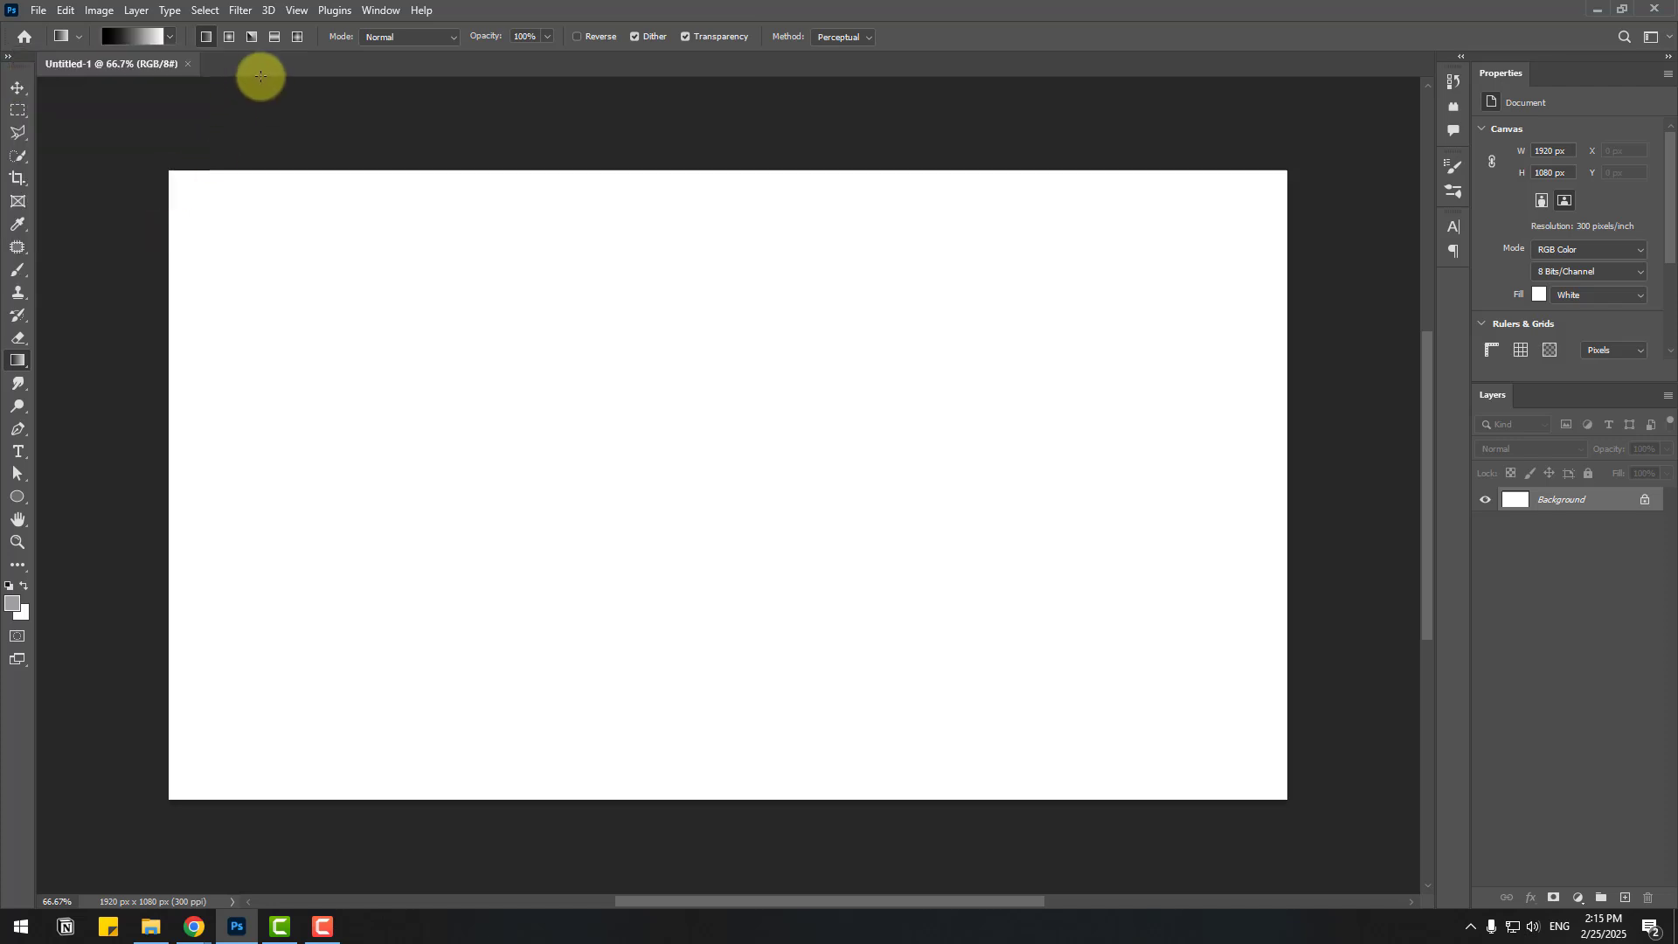
{"action": "left_click", "coordinate": [296, 39]}
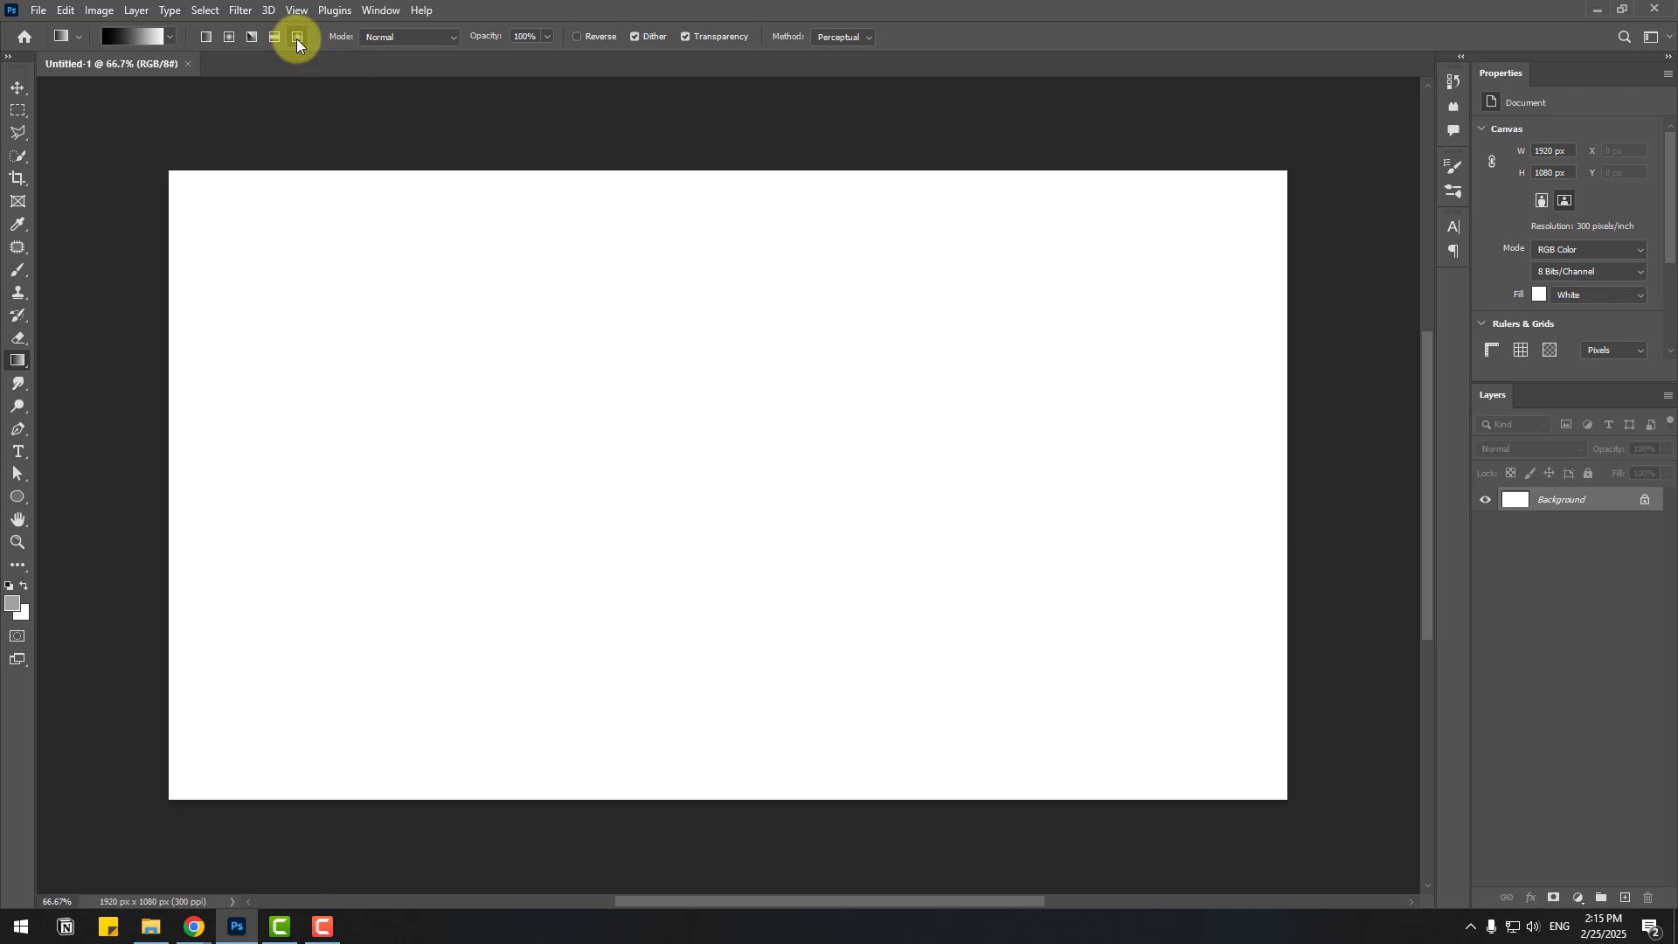
{"action": "left_click", "coordinate": [418, 40]}
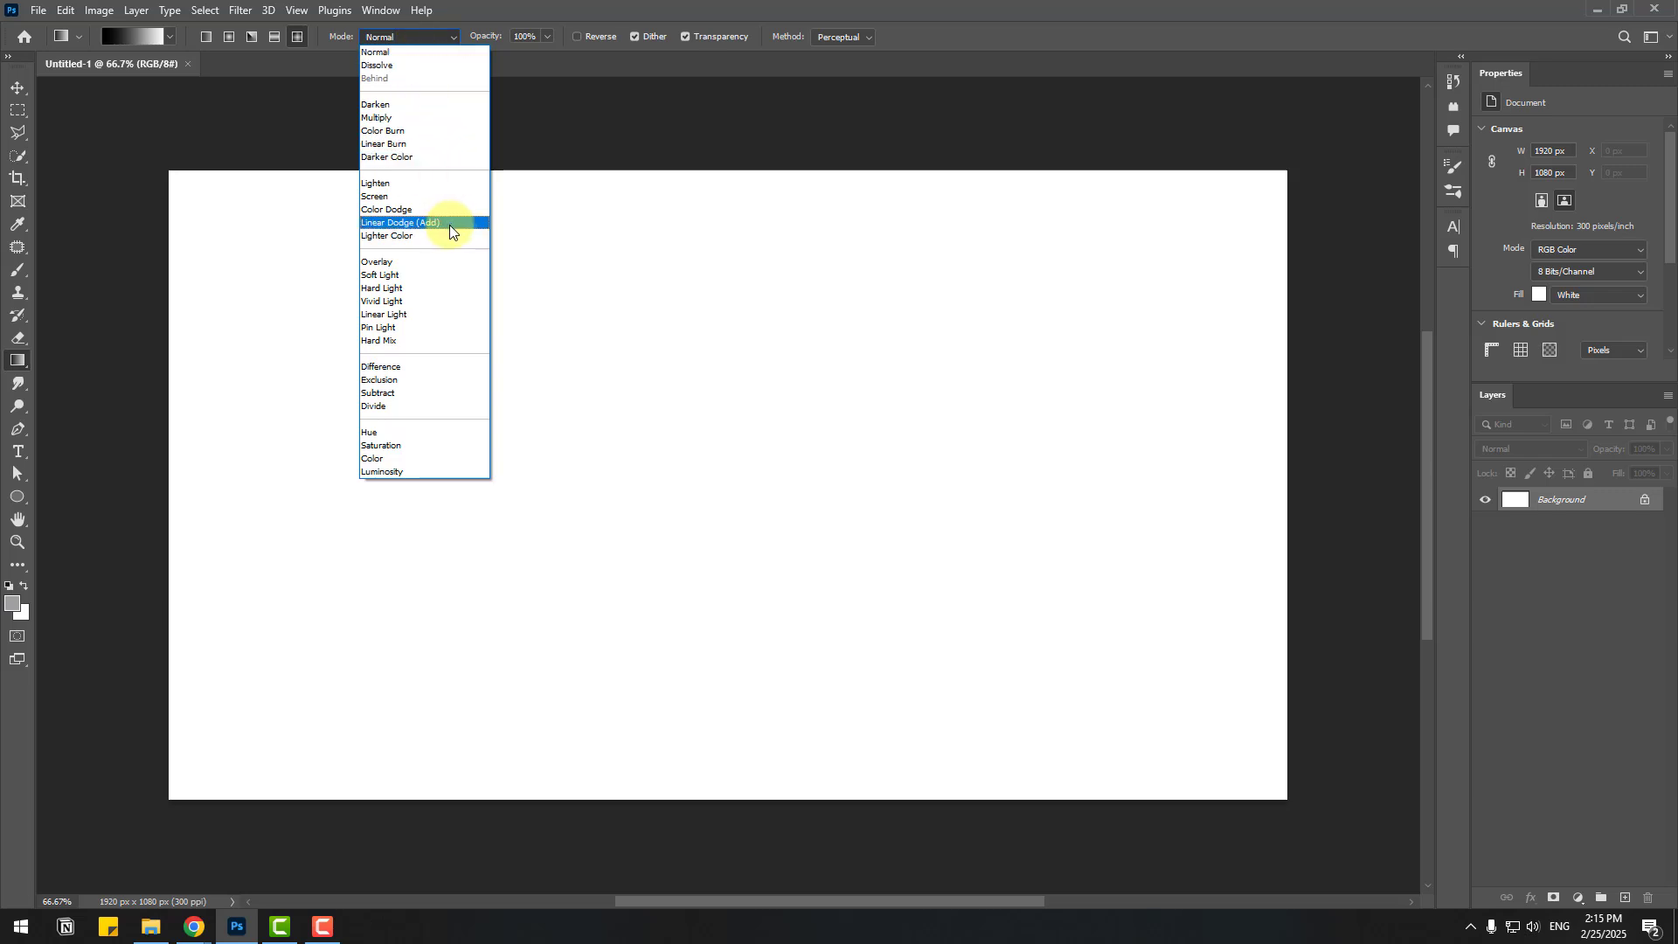
{"action": "left_click", "coordinate": [390, 365]}
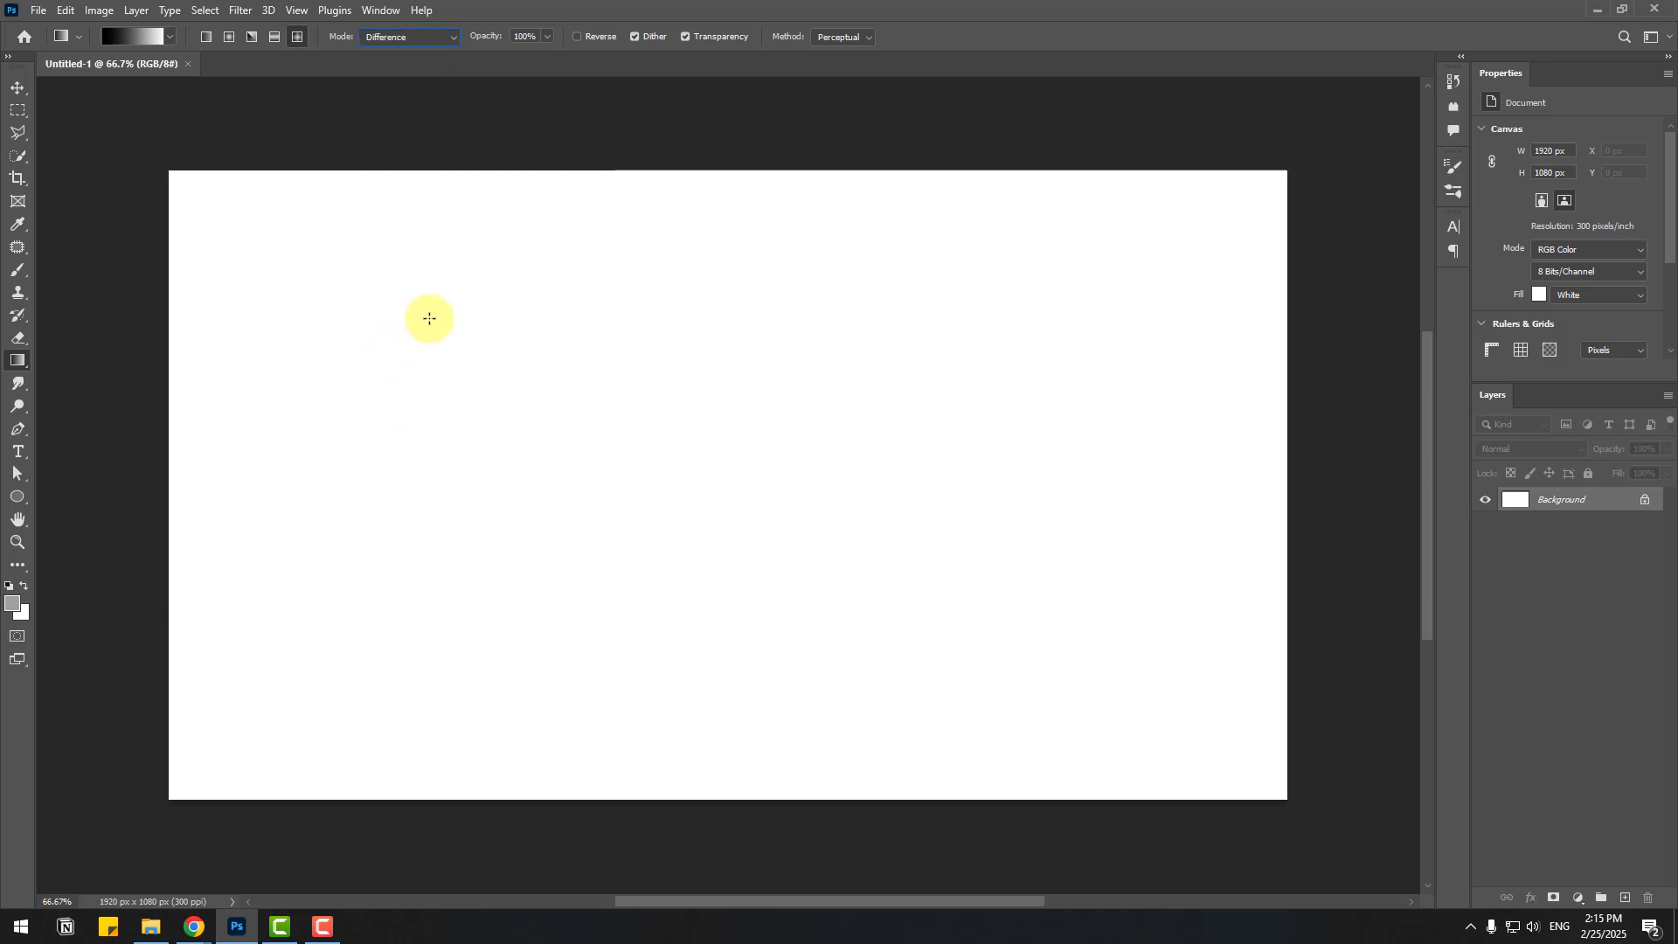
Step: Drag seven overlapping diamond gradients across the canvas to build a swirling grayscale pattern
{"action": "left_click_drag", "start_coordinate": [164, 167], "coordinate": [560, 380]}
{"action": "left_click_drag", "start_coordinate": [891, 208], "coordinate": [743, 520]}
{"action": "left_click_drag", "start_coordinate": [1113, 644], "coordinate": [734, 515]}
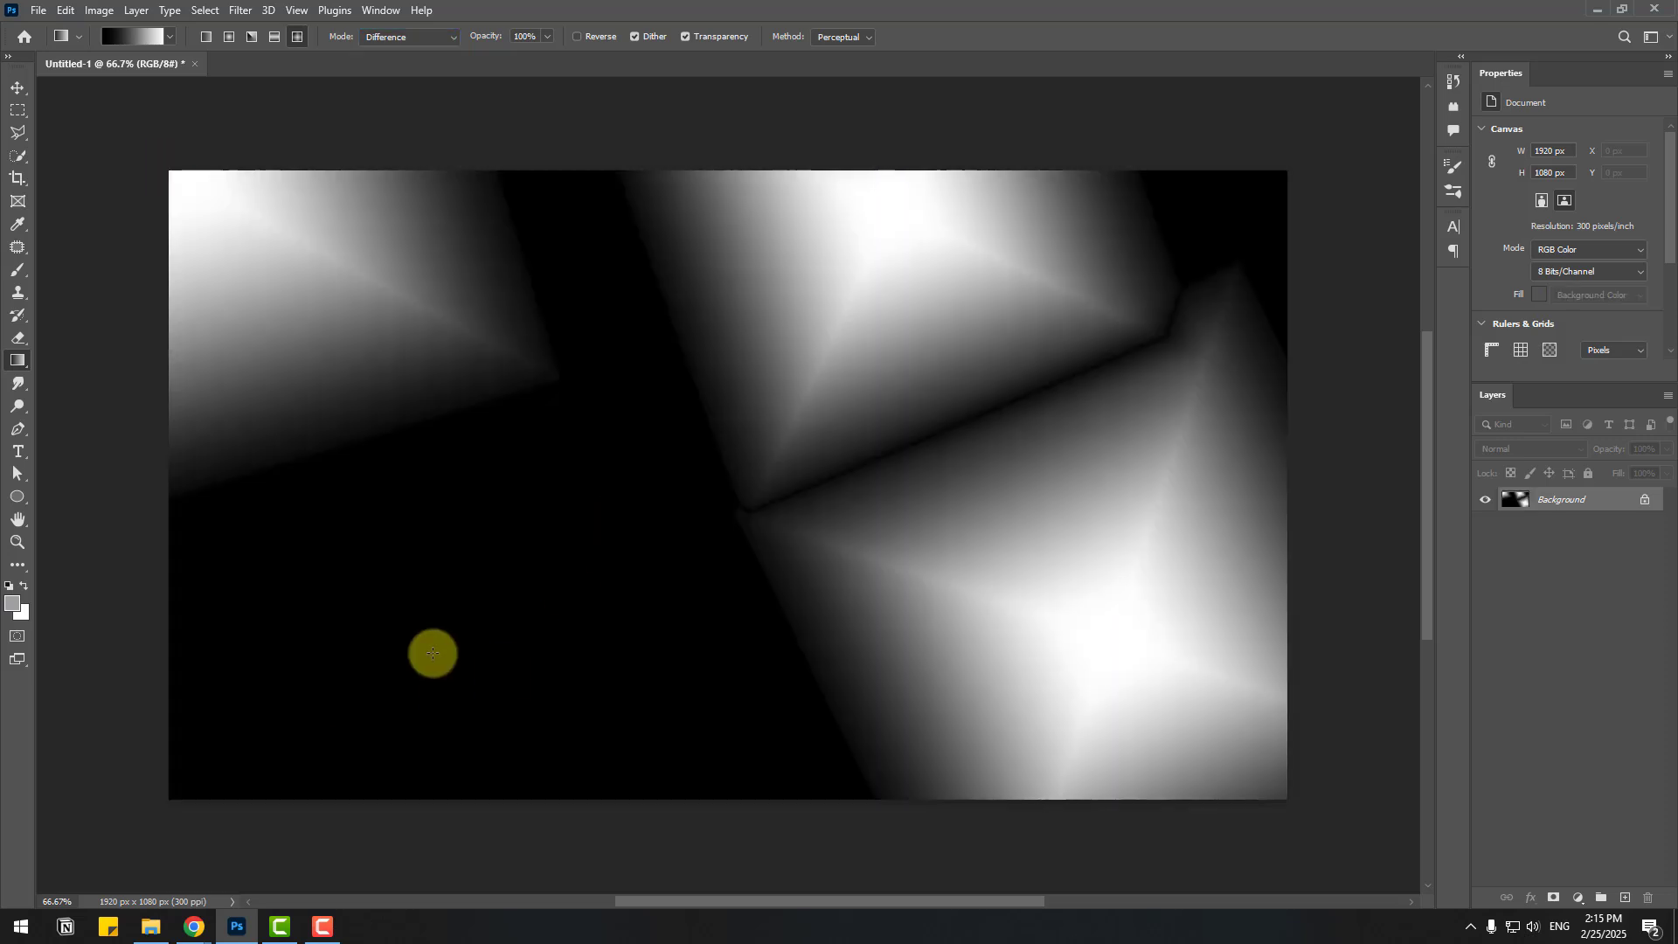
{"action": "left_click_drag", "start_coordinate": [1030, 274], "coordinate": [611, 487]}
{"action": "left_click_drag", "start_coordinate": [1195, 132], "coordinate": [870, 450]}
{"action": "left_click_drag", "start_coordinate": [1286, 427], "coordinate": [216, 421]}
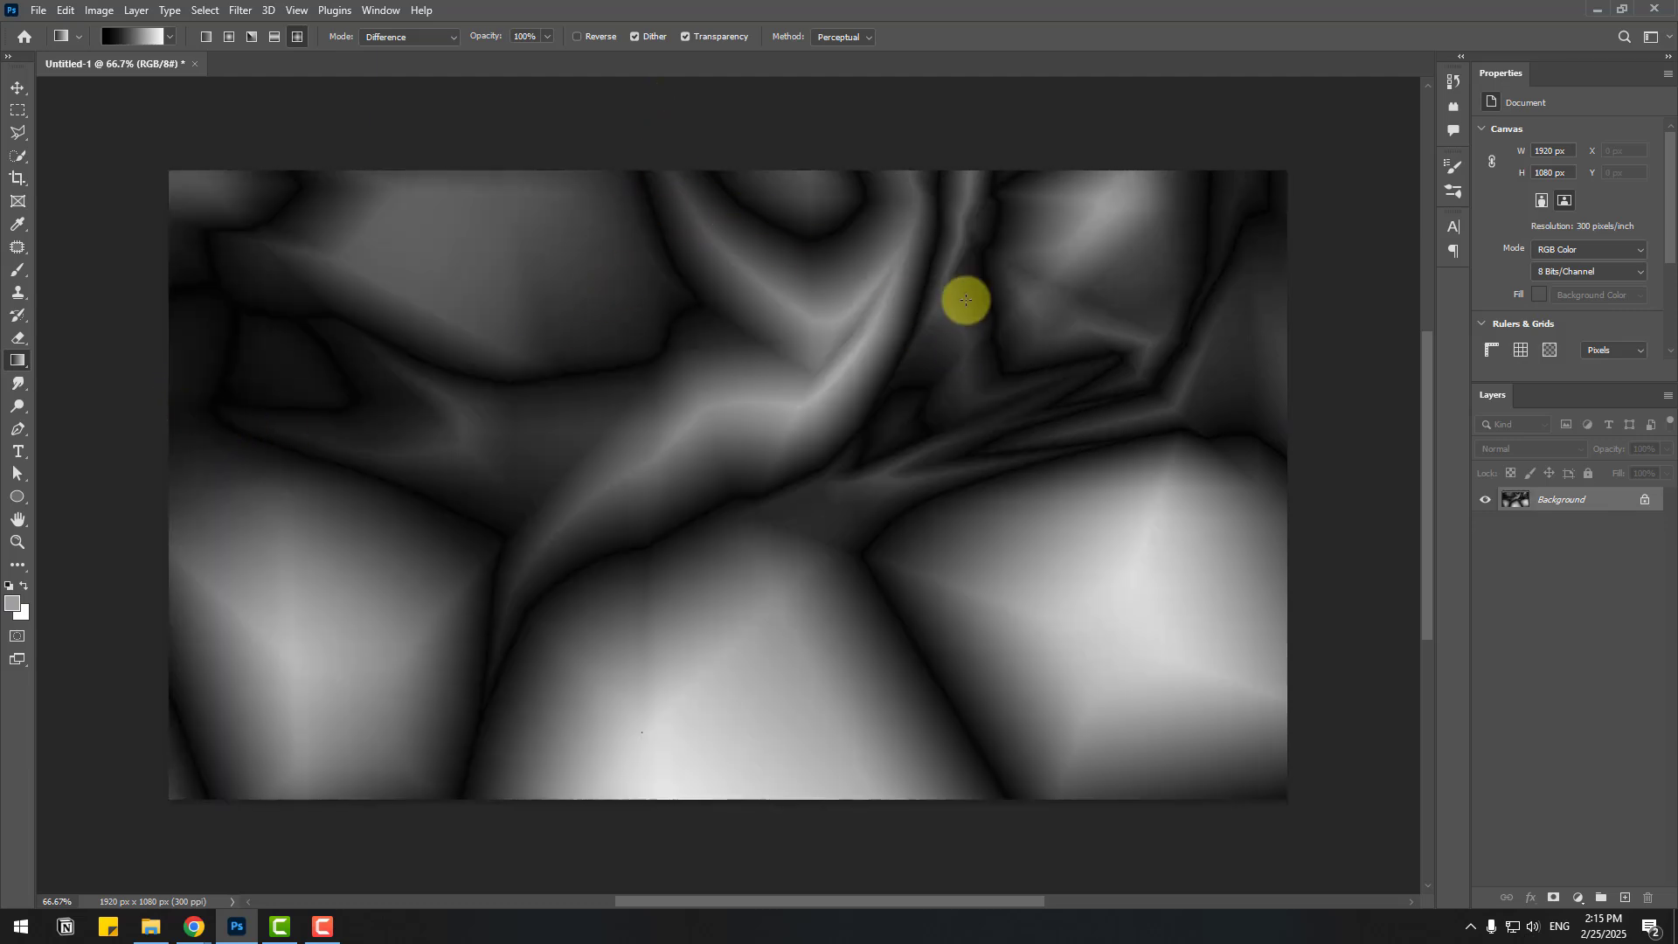
{"action": "left_click_drag", "start_coordinate": [966, 300], "coordinate": [968, 279]}
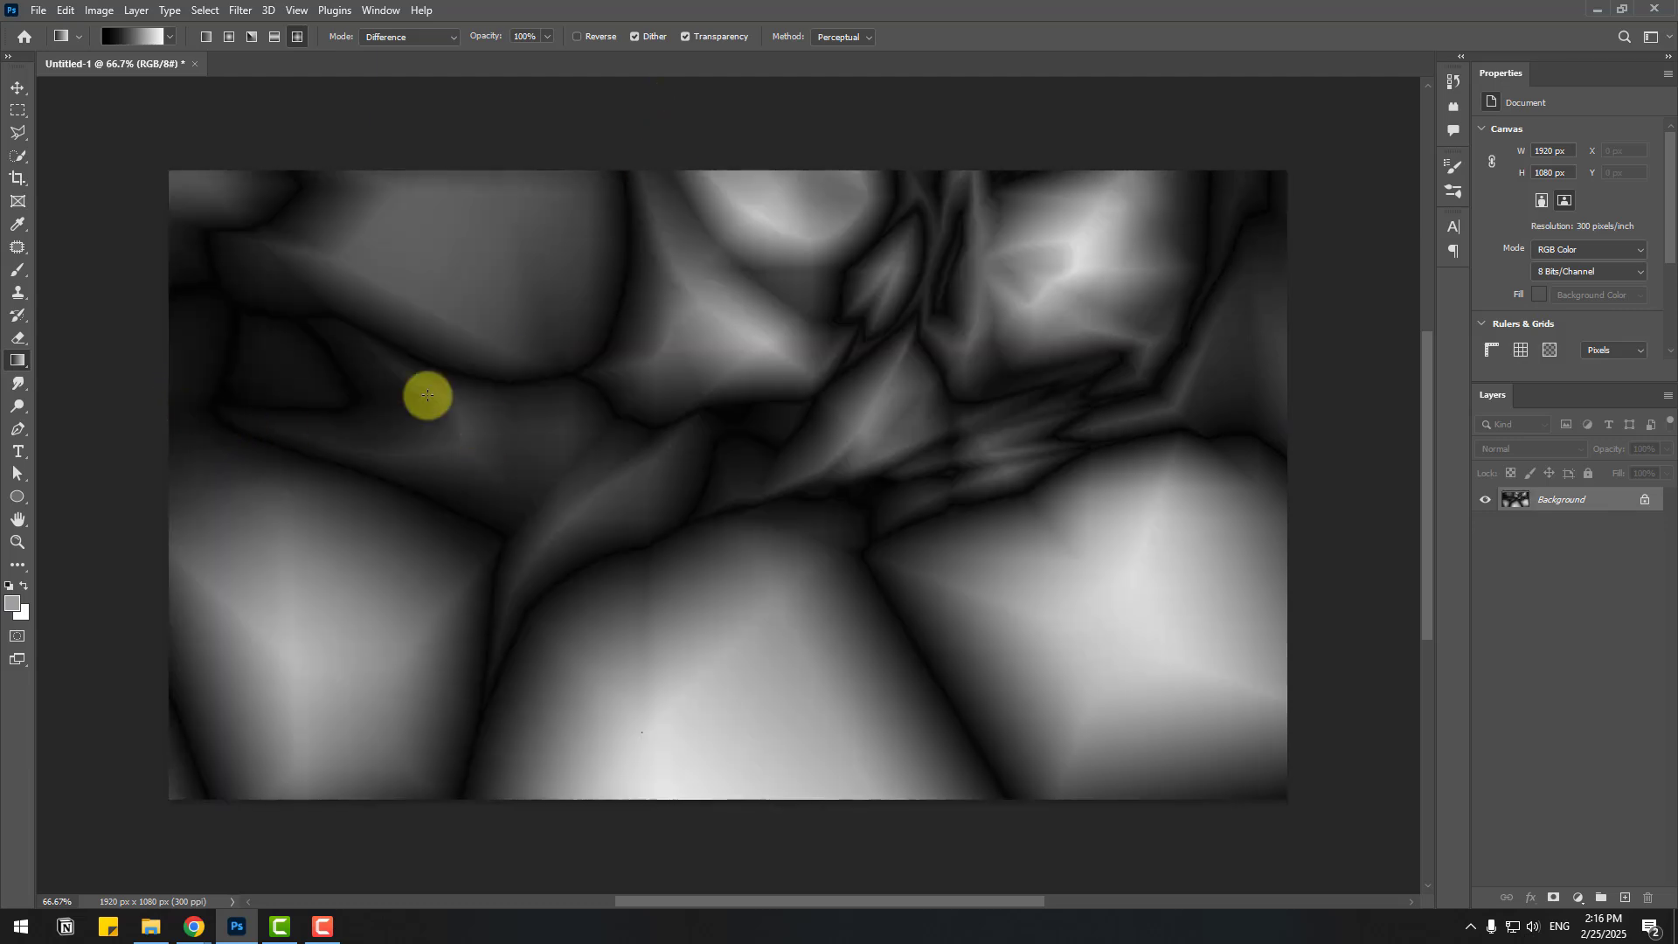
Step: Convert the Background into an editable layer named paper-01
{"action": "left_click", "coordinate": [17, 88]}
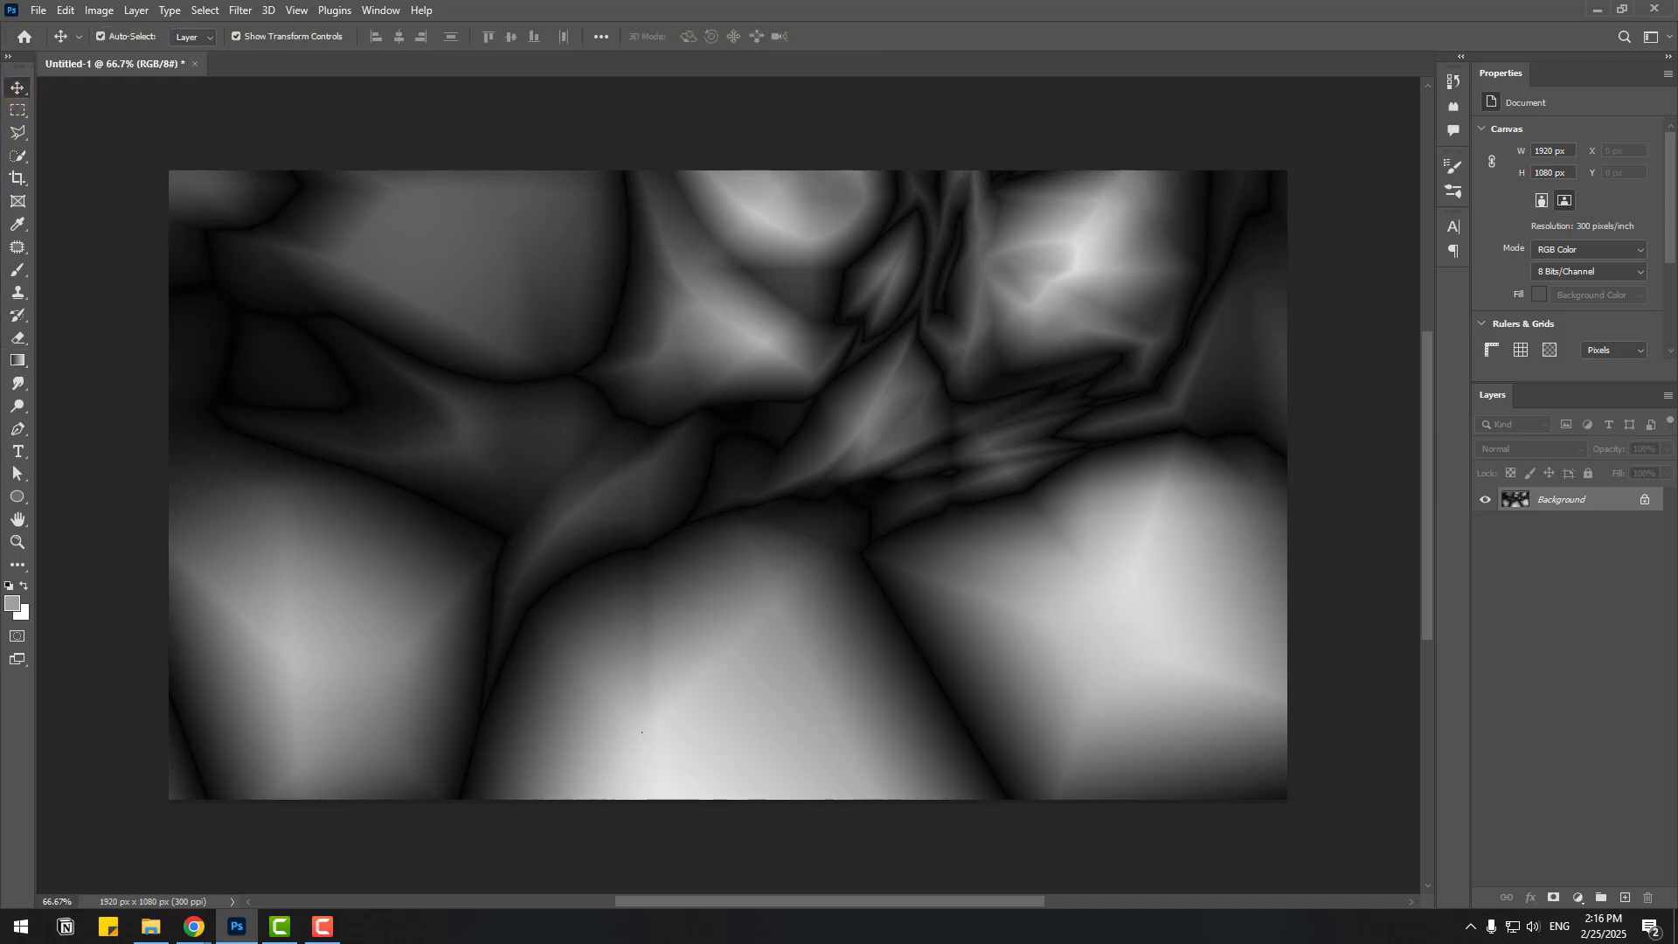
{"action": "double_click", "coordinate": [1560, 507]}
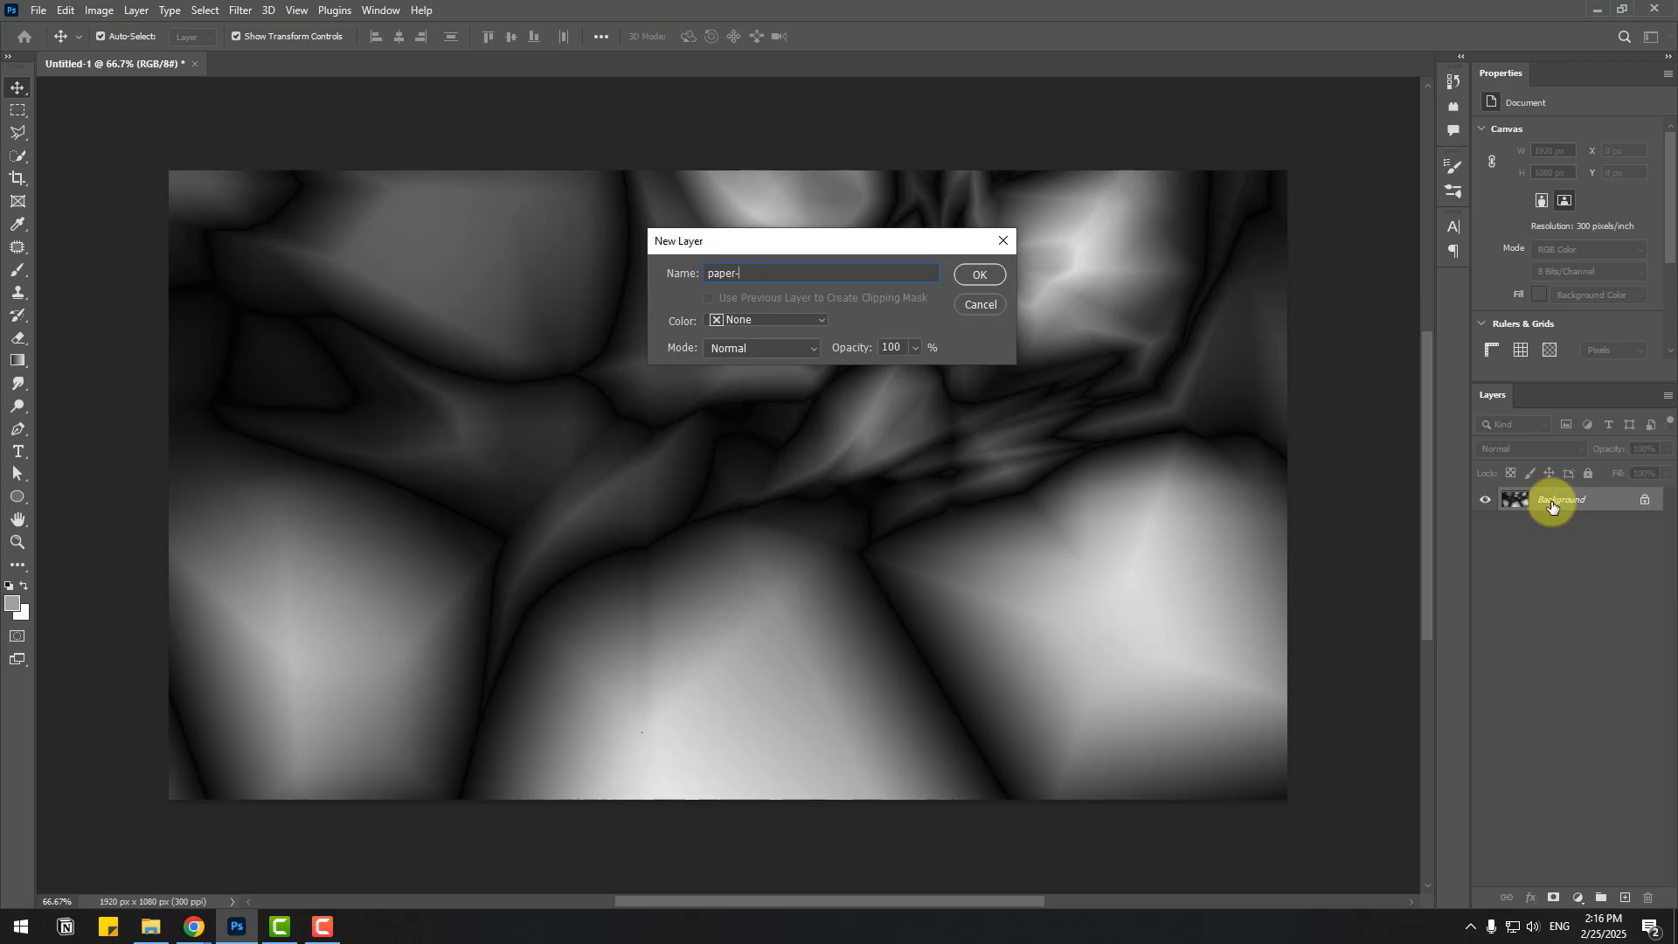
{"action": "left_click", "coordinate": [993, 279]}
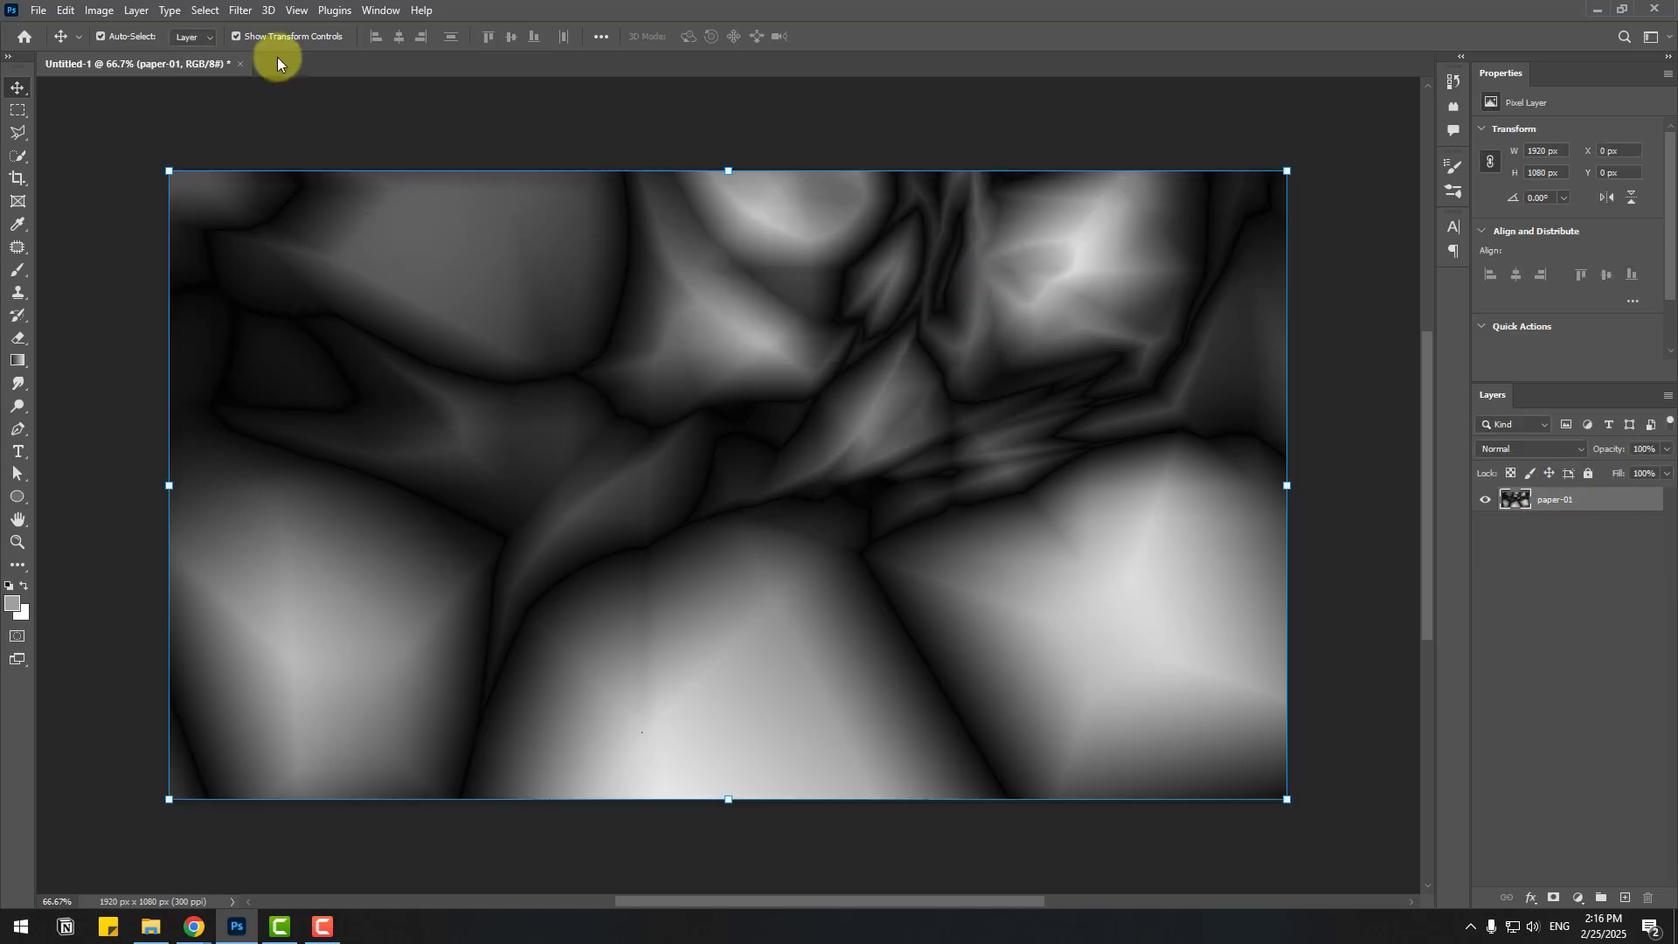
Step: Apply Filter > Stylize > Emboss to paper-01 with Height 25 and Amount 96
{"action": "left_click", "coordinate": [242, 11]}
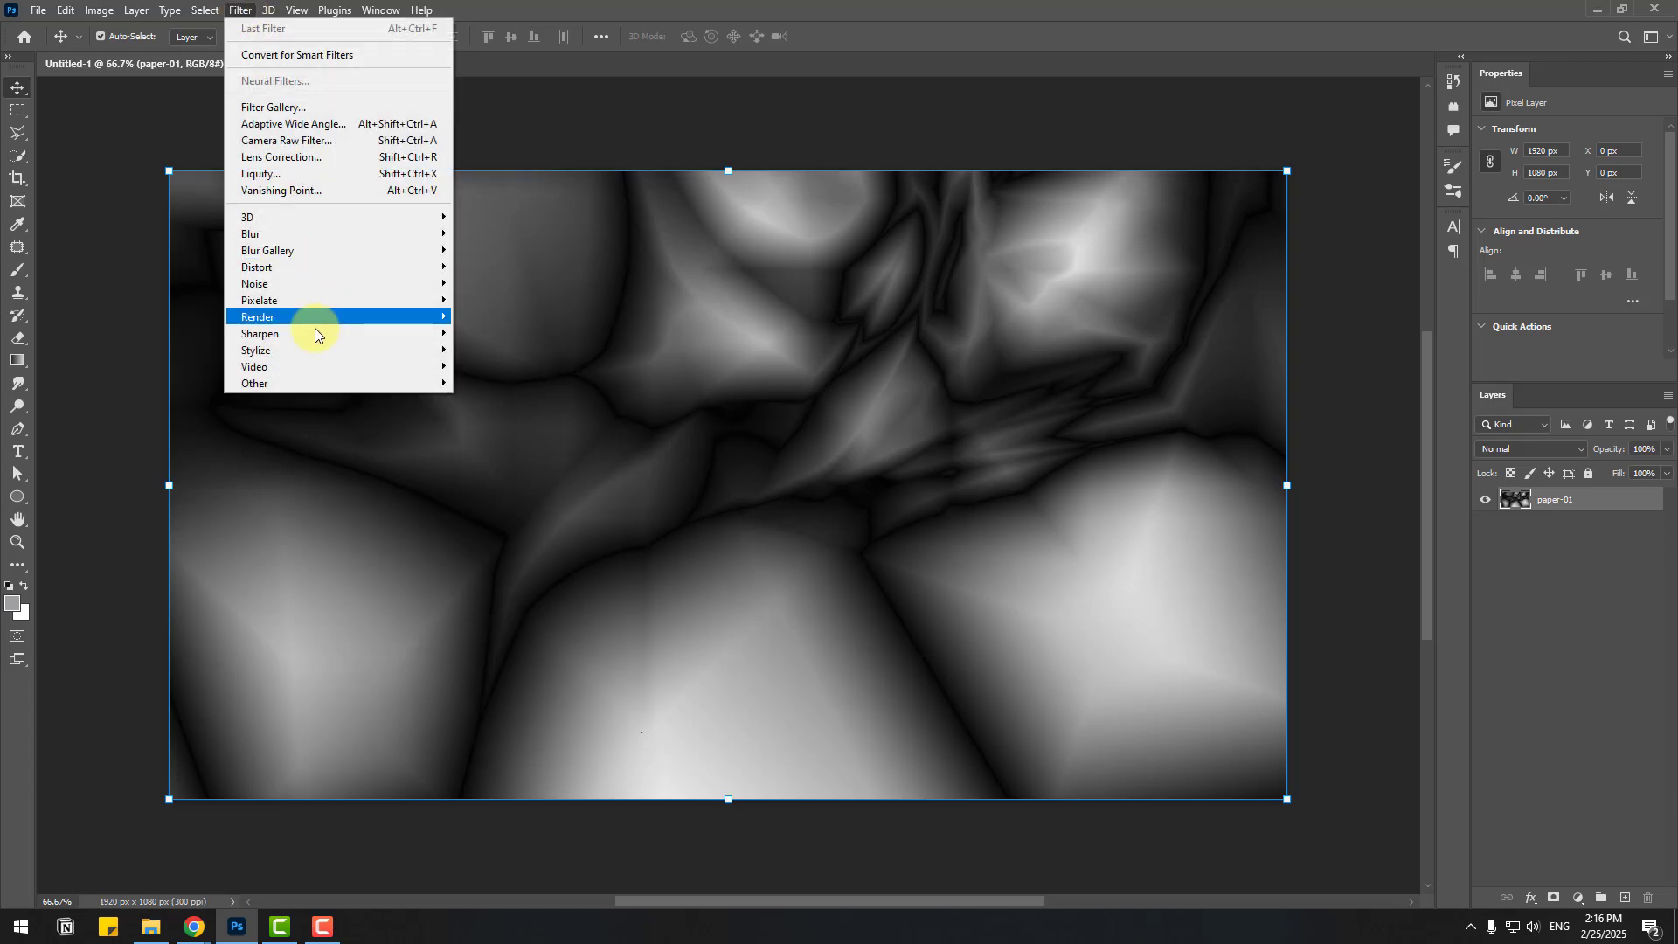
{"action": "mouse_move", "coordinate": [296, 353]}
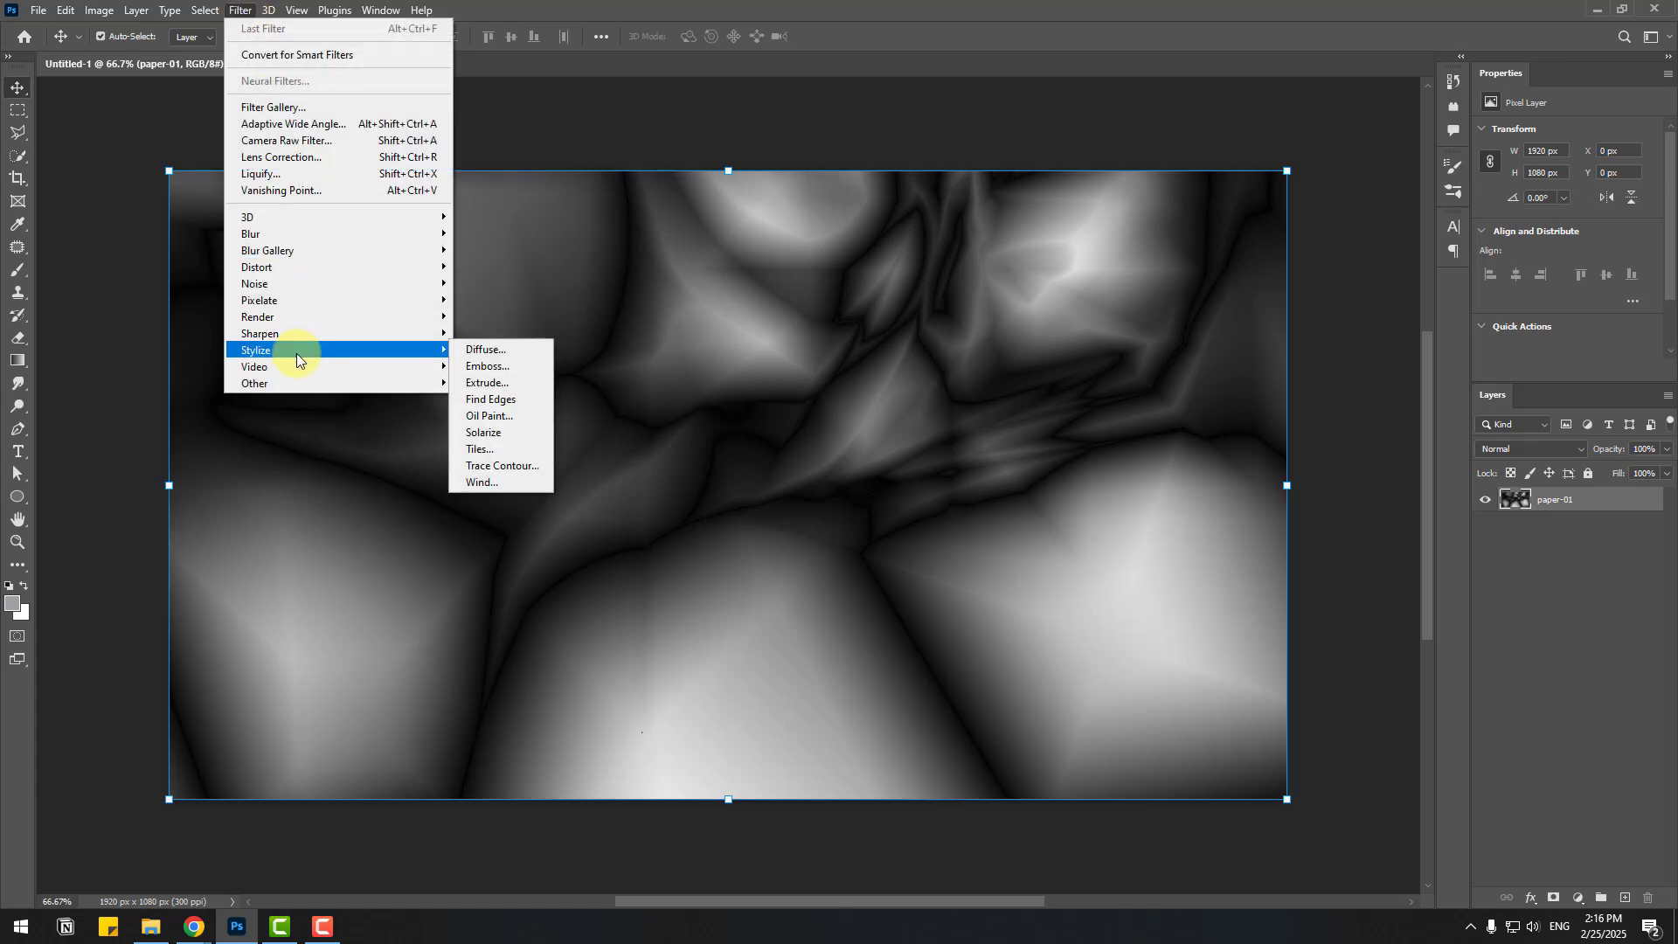
{"action": "left_click", "coordinate": [496, 367]}
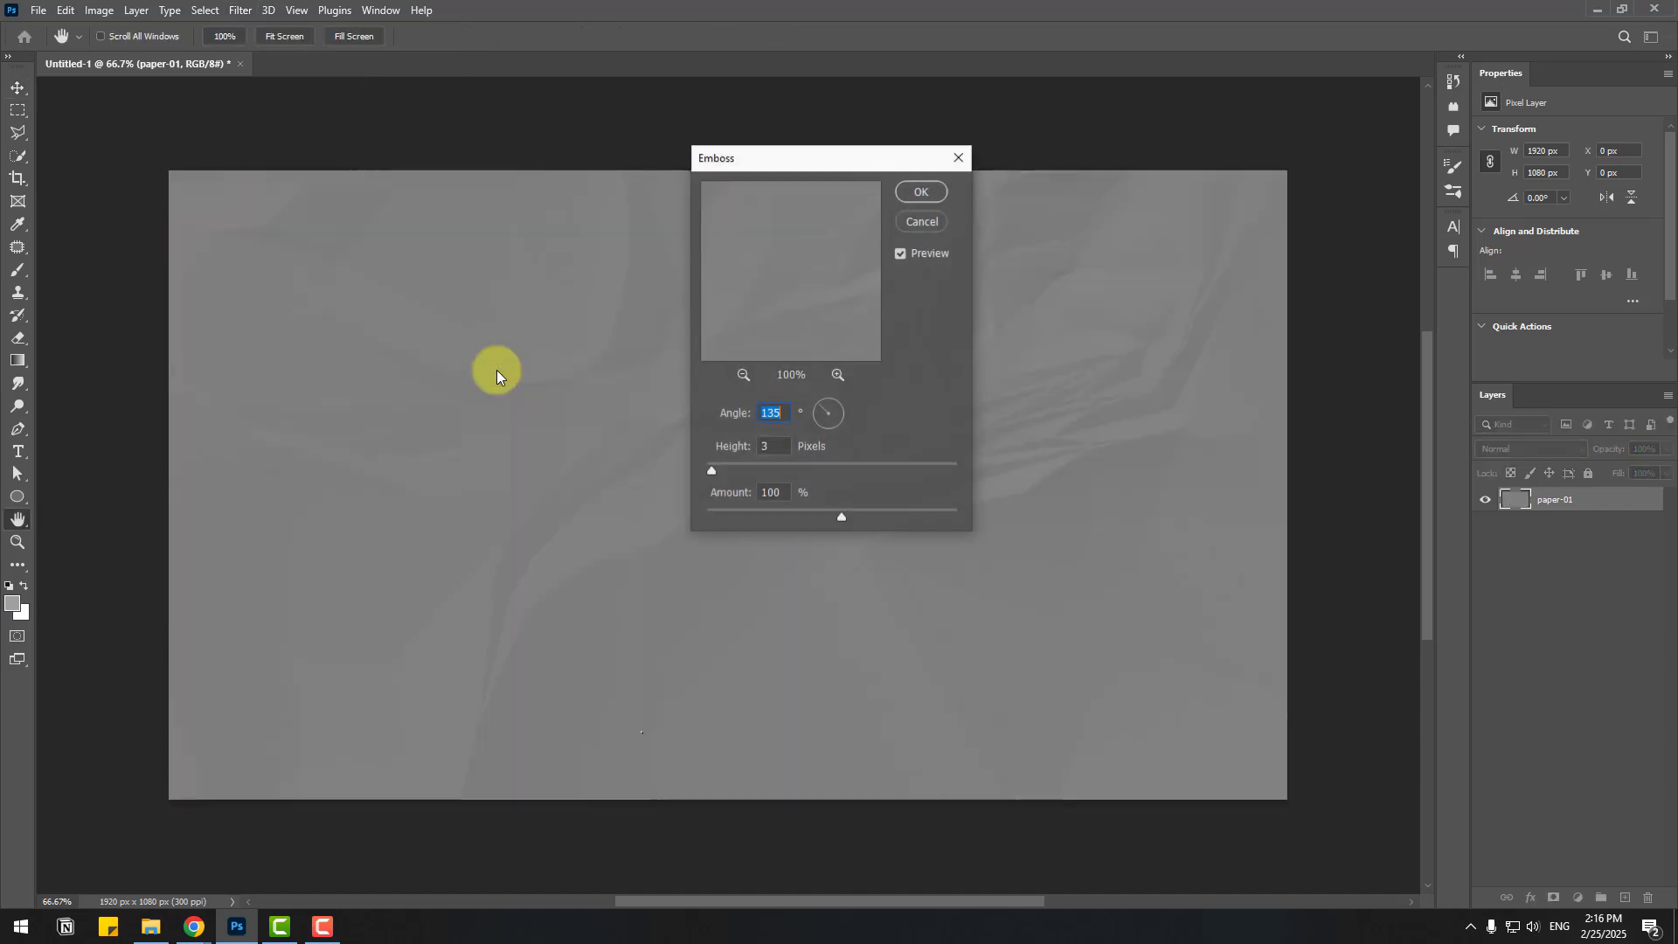
{"action": "left_click_drag", "start_coordinate": [801, 160], "coordinate": [853, 175]}
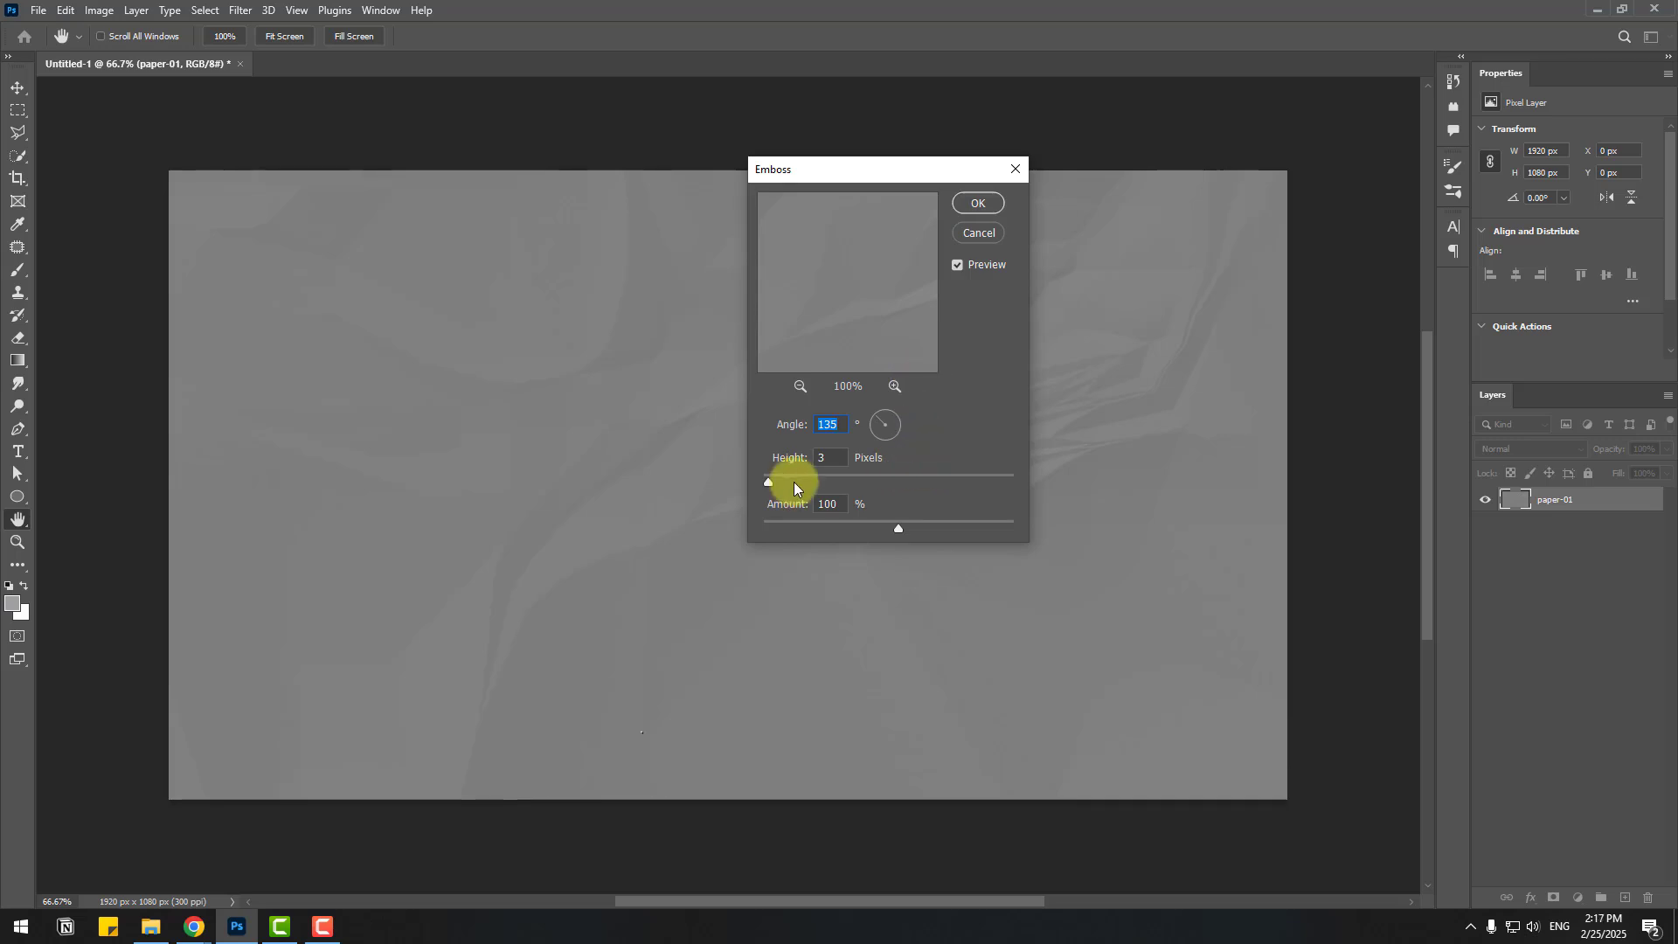
{"action": "left_click", "coordinate": [818, 460]}
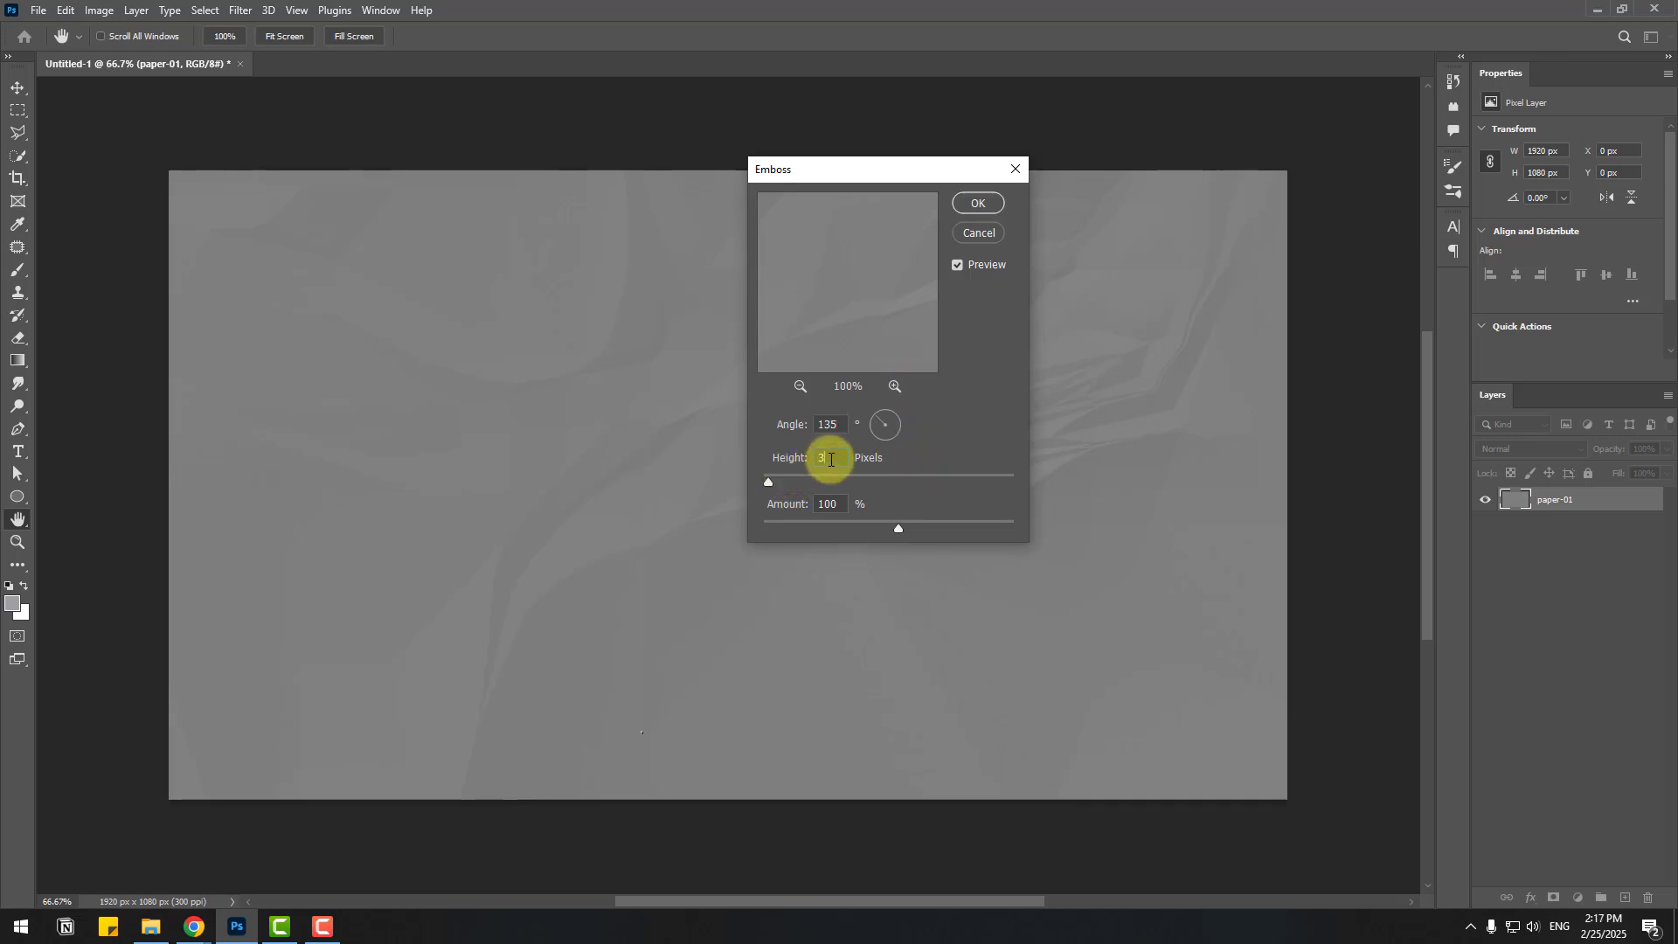
{"action": "type", "text": "25"}
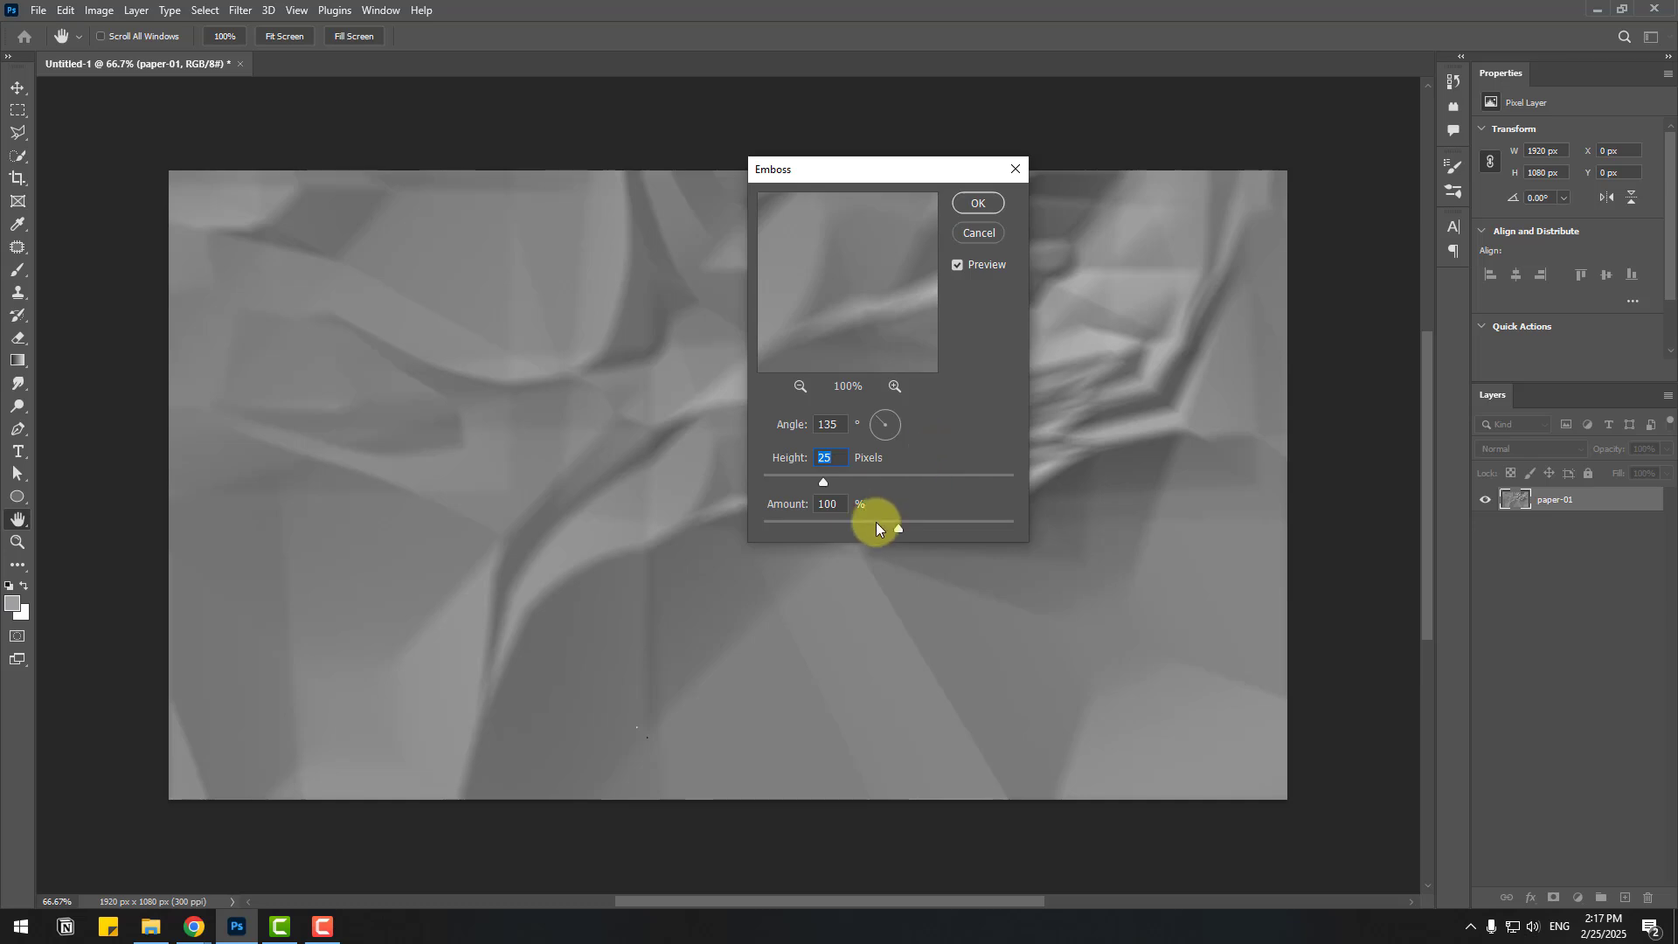
{"action": "mouse_move", "coordinate": [888, 527]}
{"action": "left_mouse_down"}
{"action": "mouse_move", "coordinate": [846, 516]}
{"action": "mouse_move", "coordinate": [898, 527]}
{"action": "mouse_move", "coordinate": [881, 528]}
{"action": "left_mouse_up"}
{"action": "left_click_drag", "start_coordinate": [840, 188], "coordinate": [693, 259]}
{"action": "left_click", "coordinate": [837, 283]}
Step: Brighten paper-01 with a Levels adjustment (input 24, 2.75, 255), then deselect the layer
{"action": "key", "text": "v"}
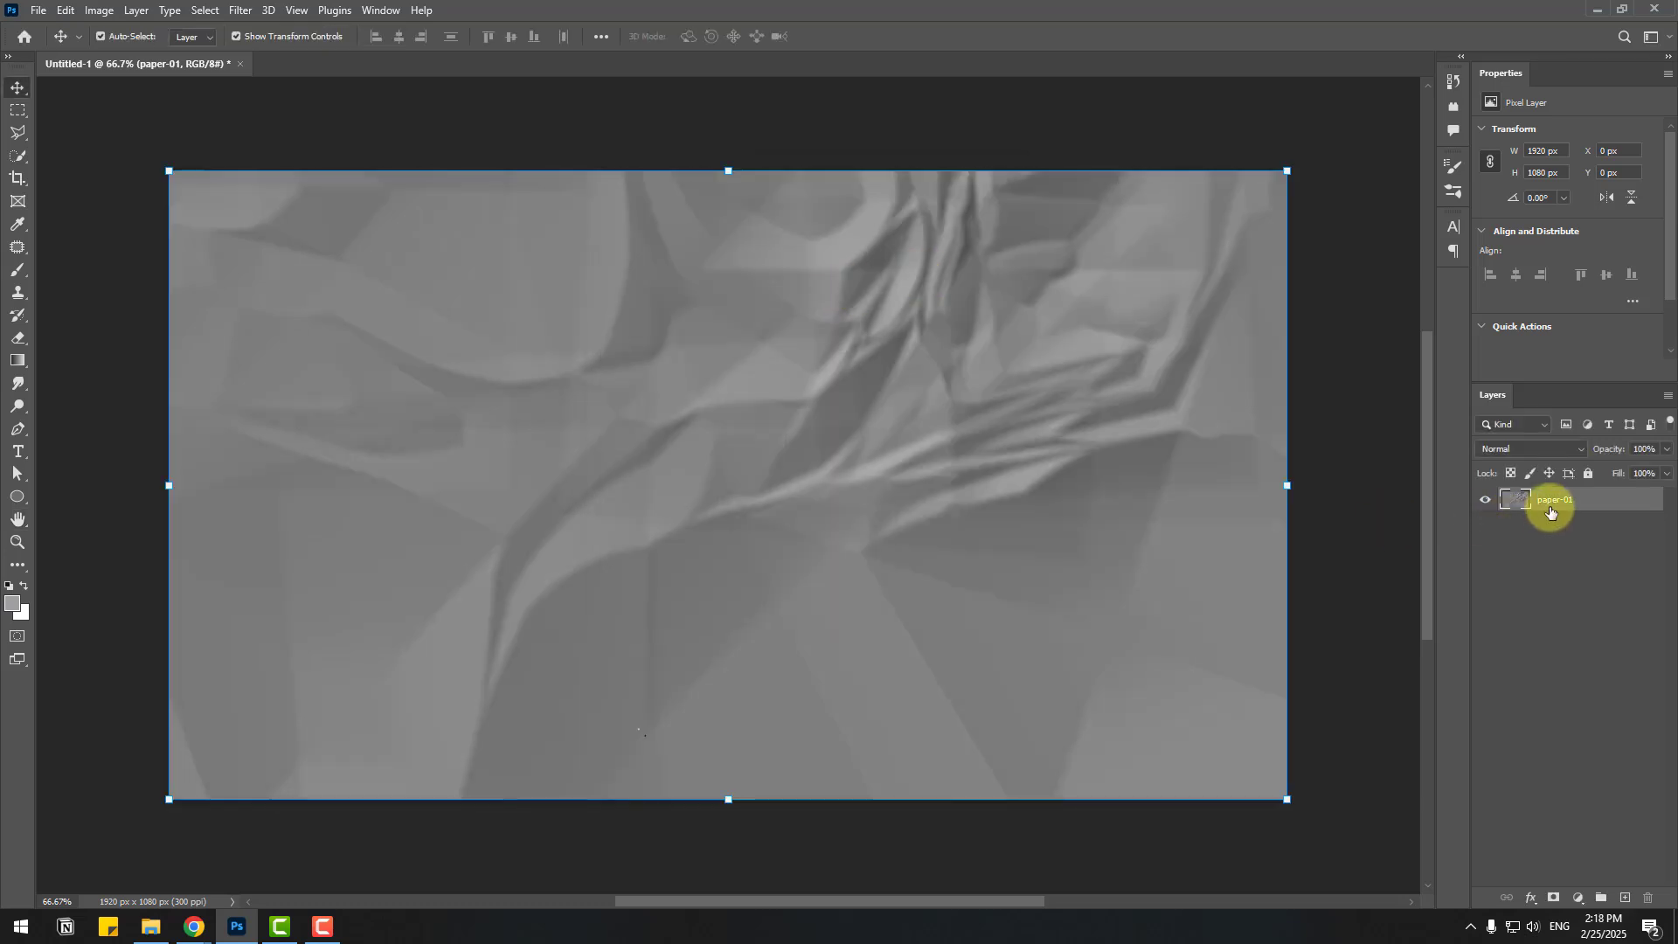
{"action": "left_click", "coordinate": [98, 9]}
{"action": "left_click", "coordinate": [101, 10]}
{"action": "left_click", "coordinate": [101, 11]}
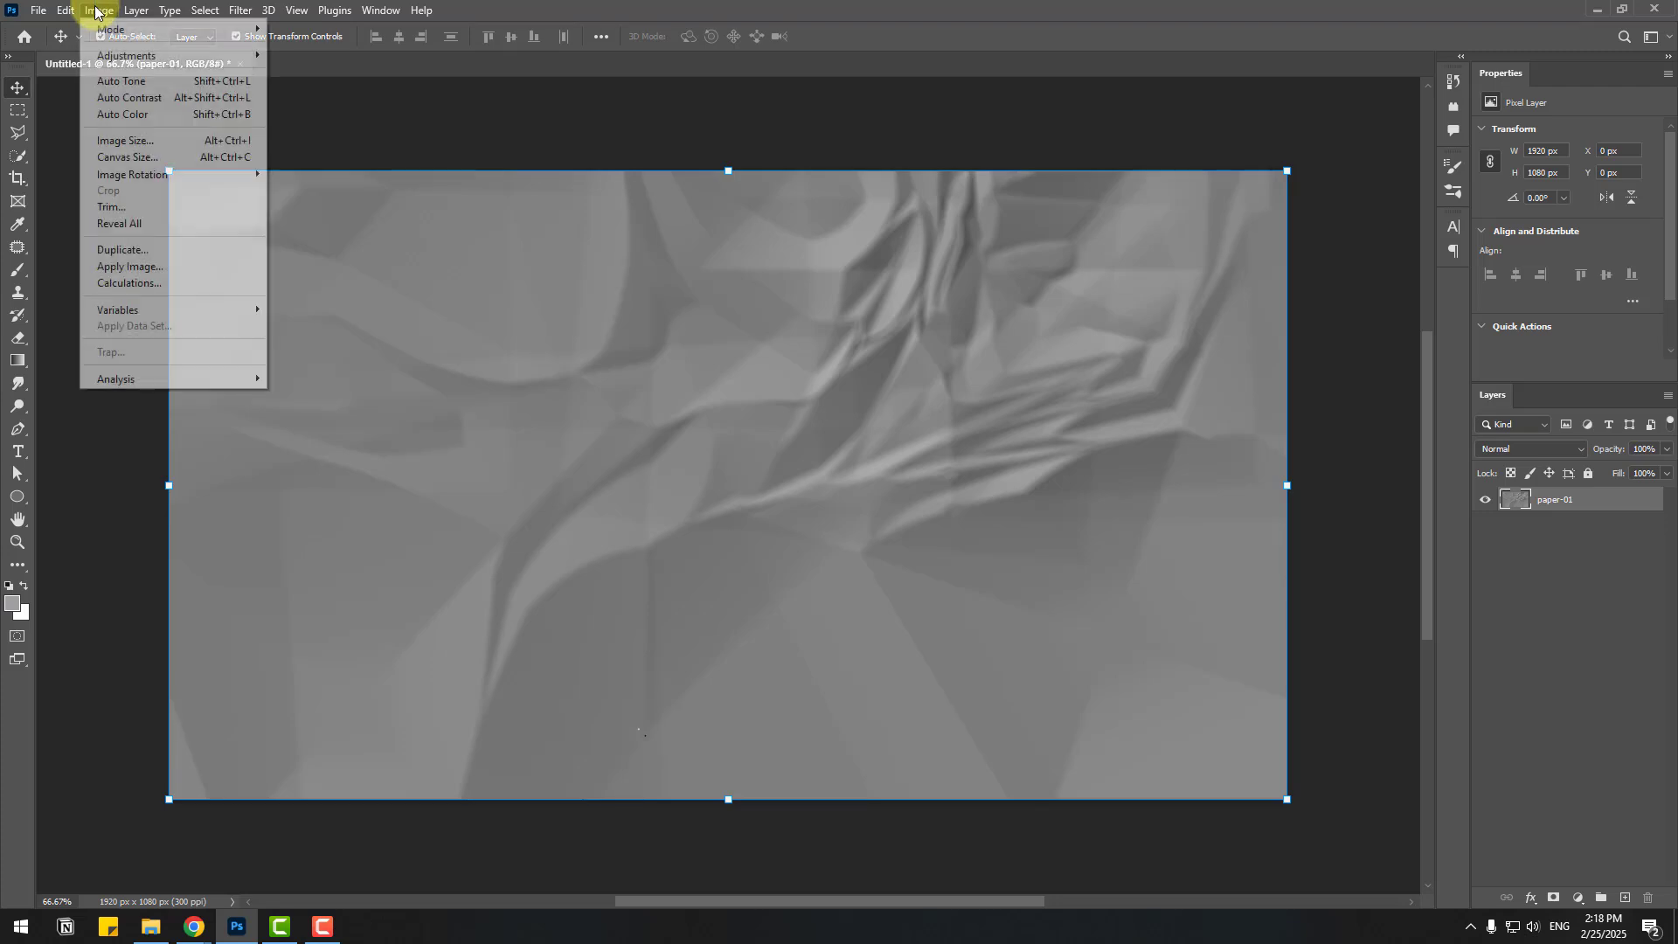
{"action": "mouse_move", "coordinate": [104, 56]}
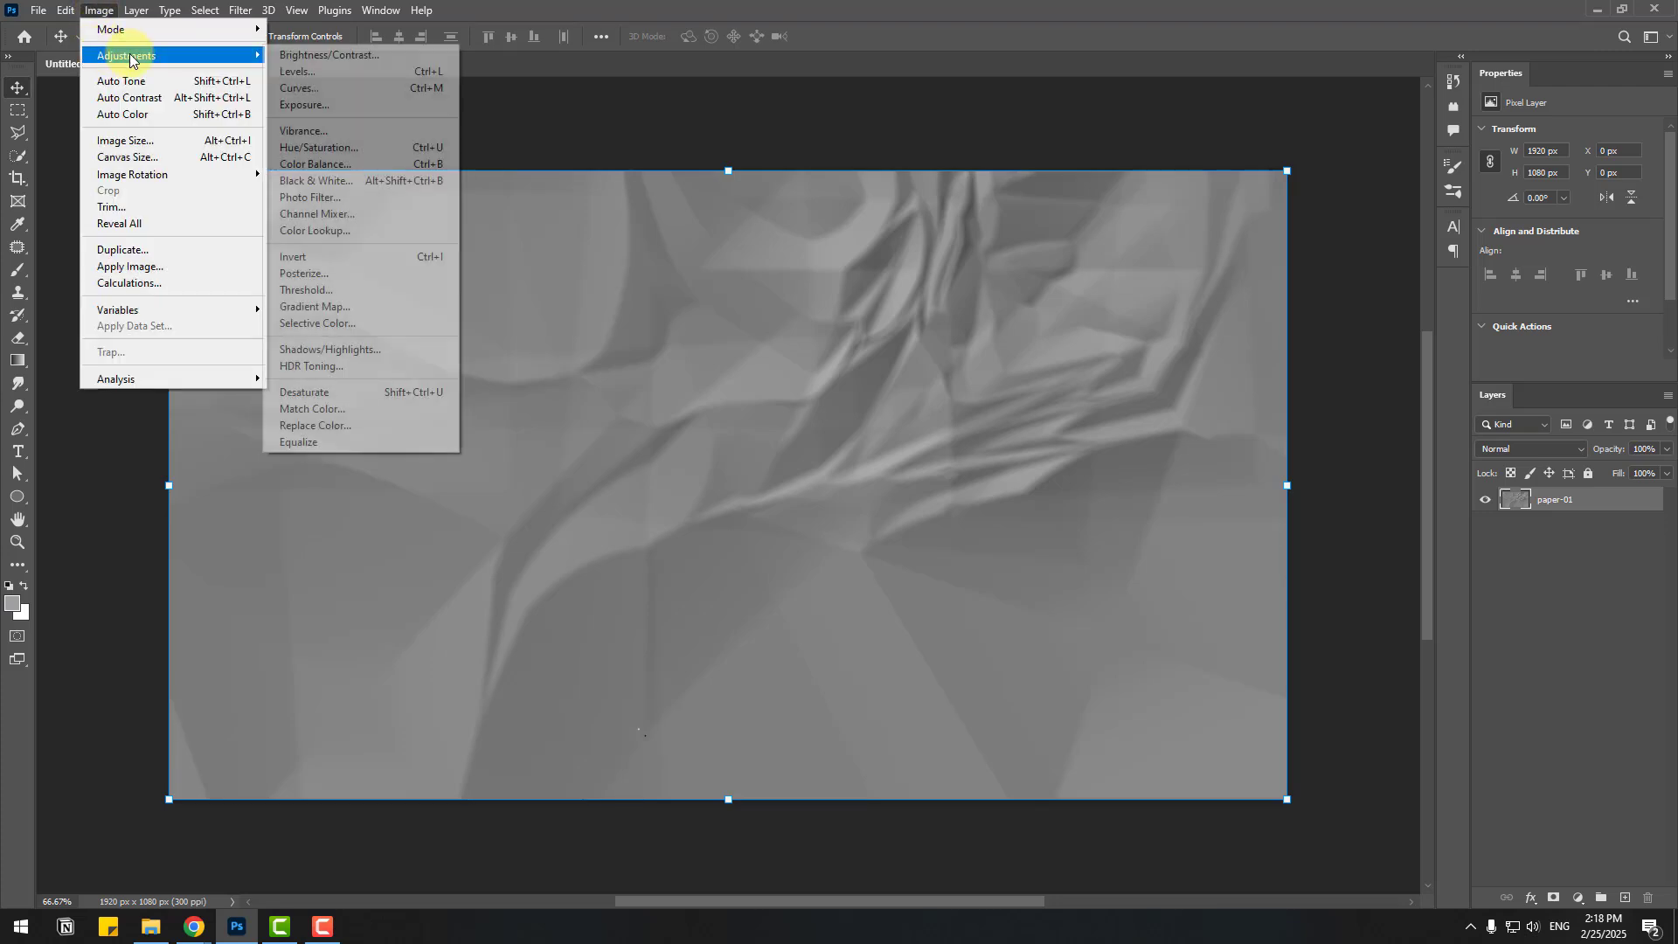
{"action": "left_click", "coordinate": [297, 72]}
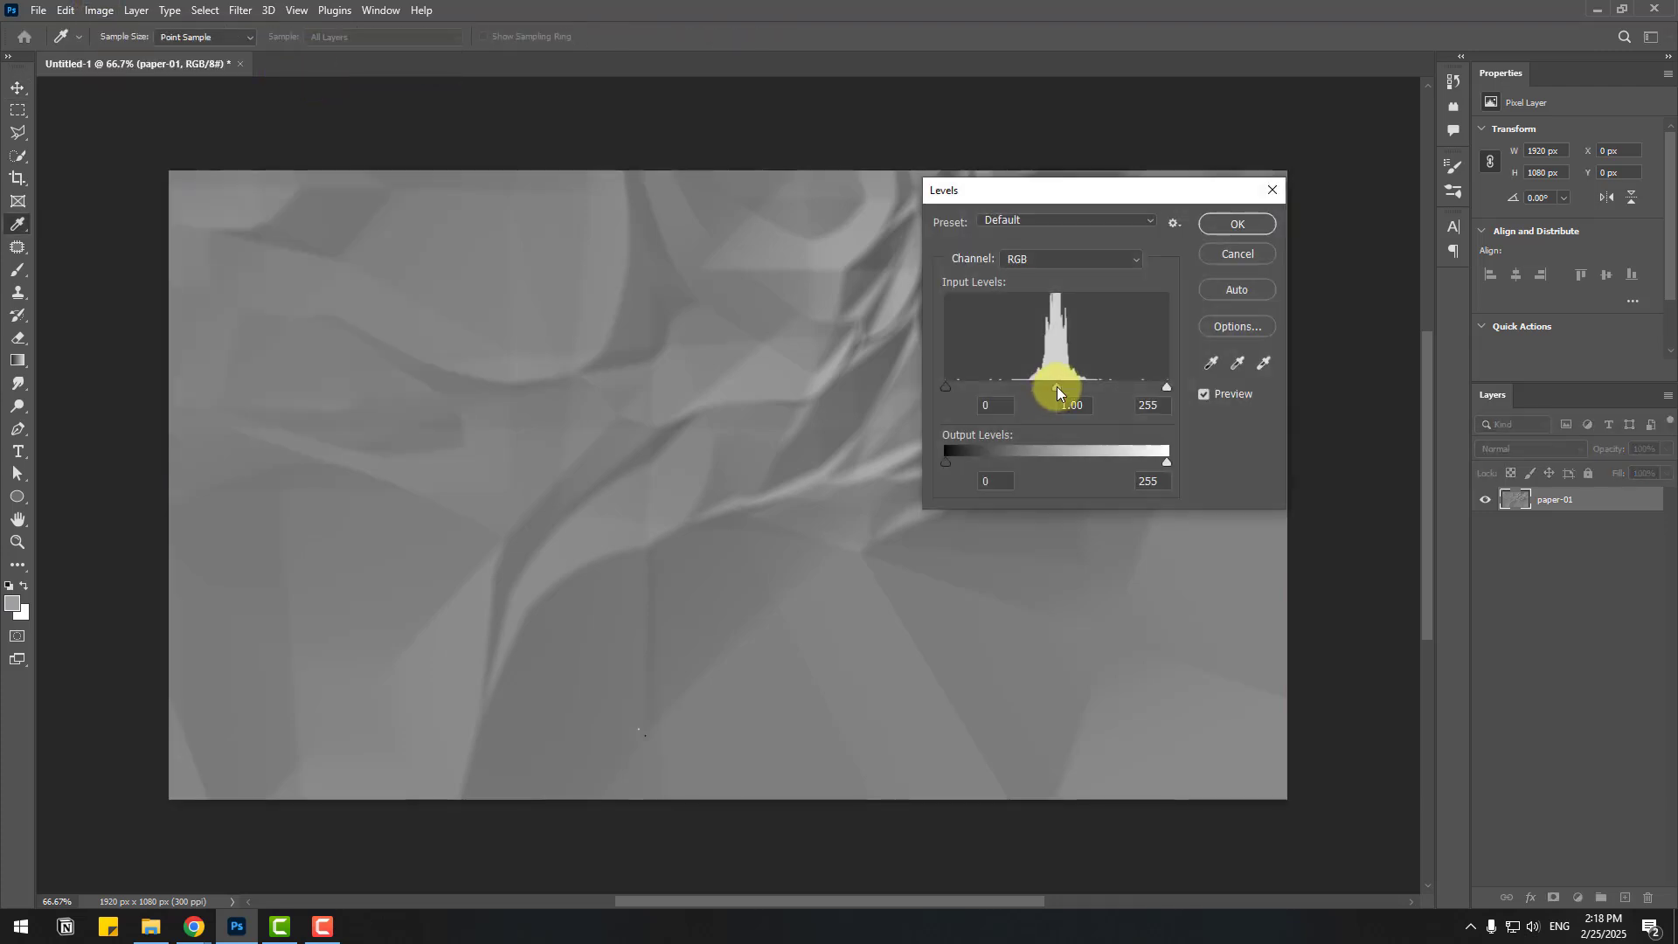
{"action": "left_click_drag", "start_coordinate": [1057, 386], "coordinate": [1018, 380]}
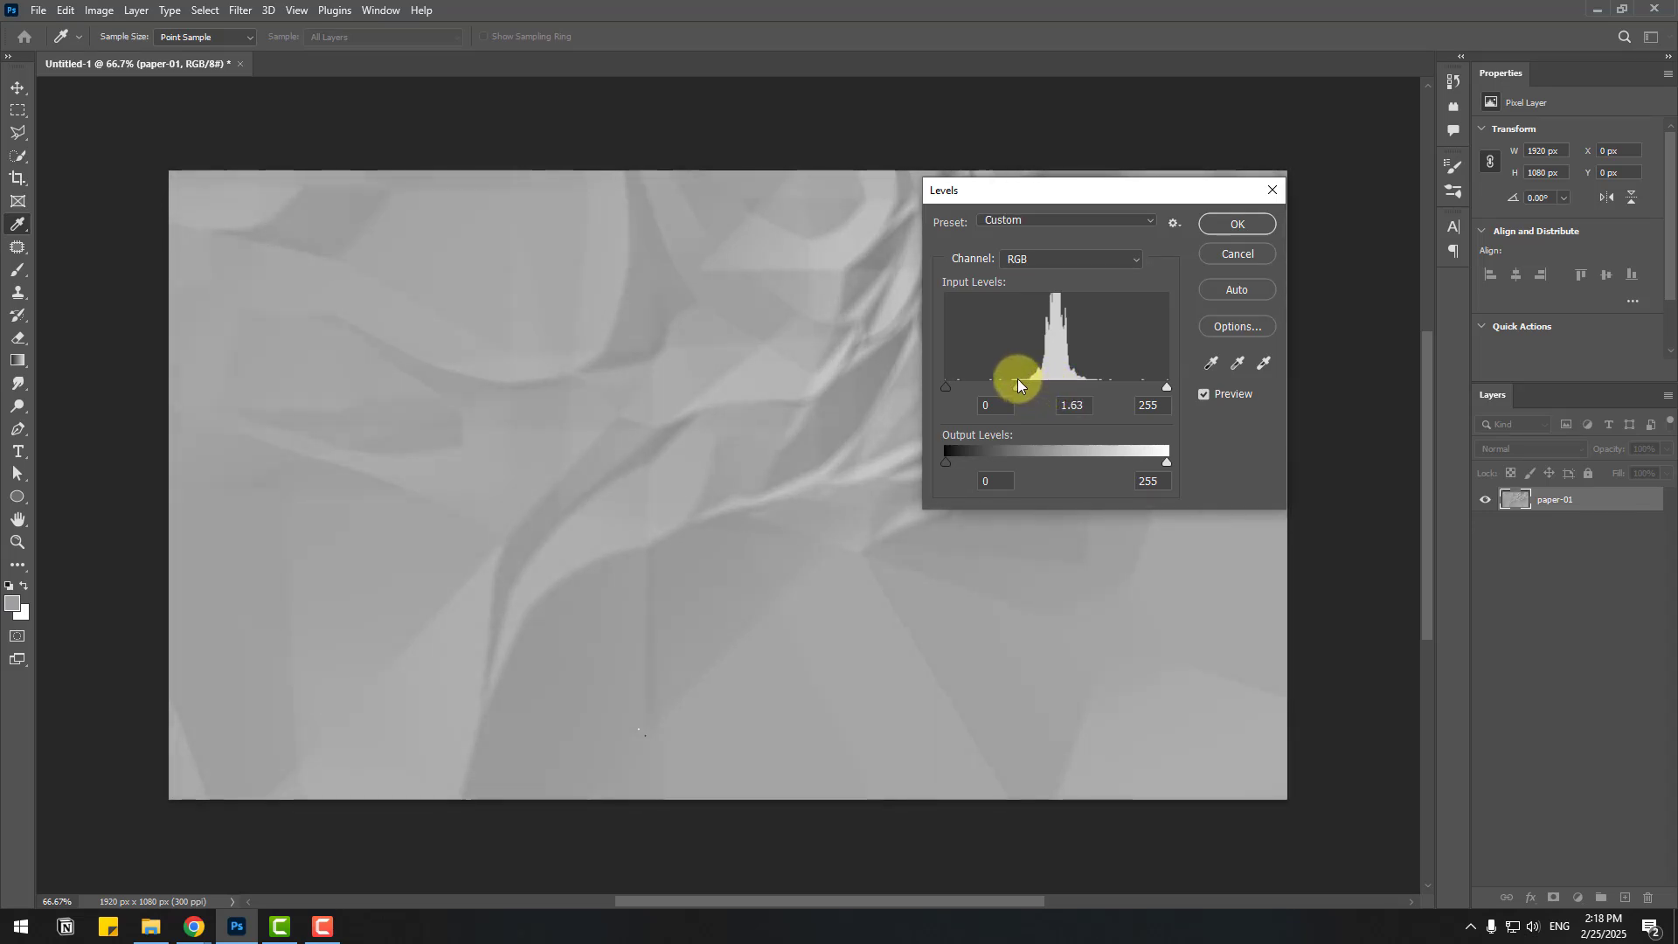
{"action": "left_click_drag", "start_coordinate": [1088, 192], "coordinate": [1240, 441]}
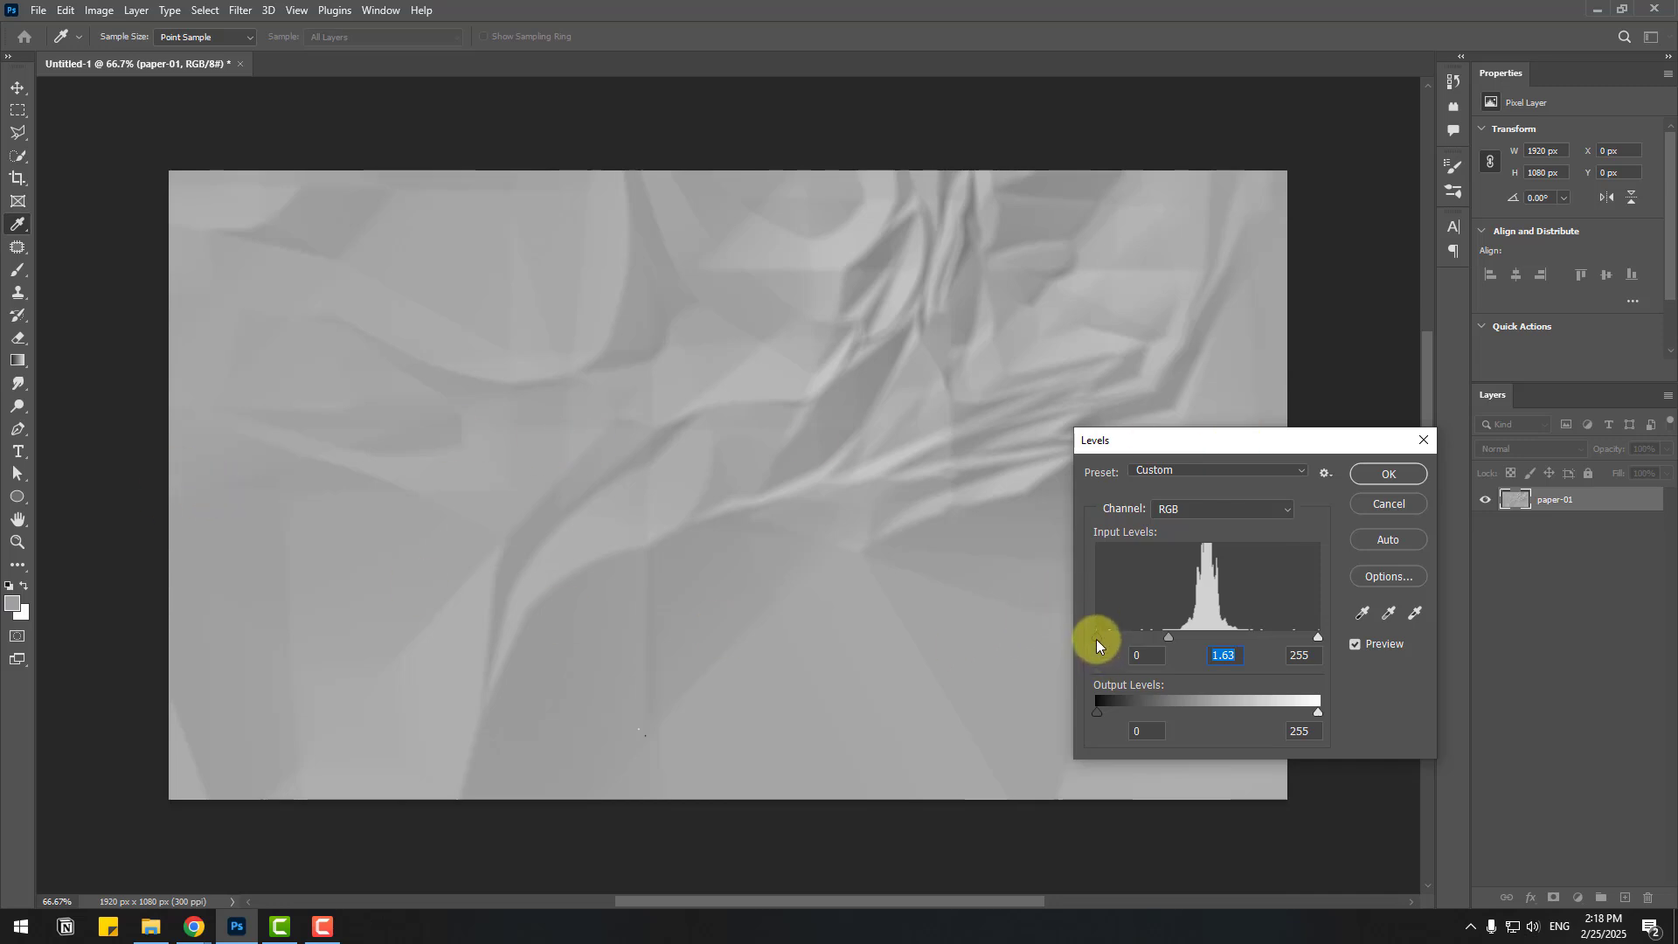
{"action": "mouse_move", "coordinate": [1098, 638]}
{"action": "left_mouse_down"}
{"action": "mouse_move", "coordinate": [1172, 635]}
{"action": "mouse_move", "coordinate": [1119, 636]}
{"action": "left_mouse_up"}
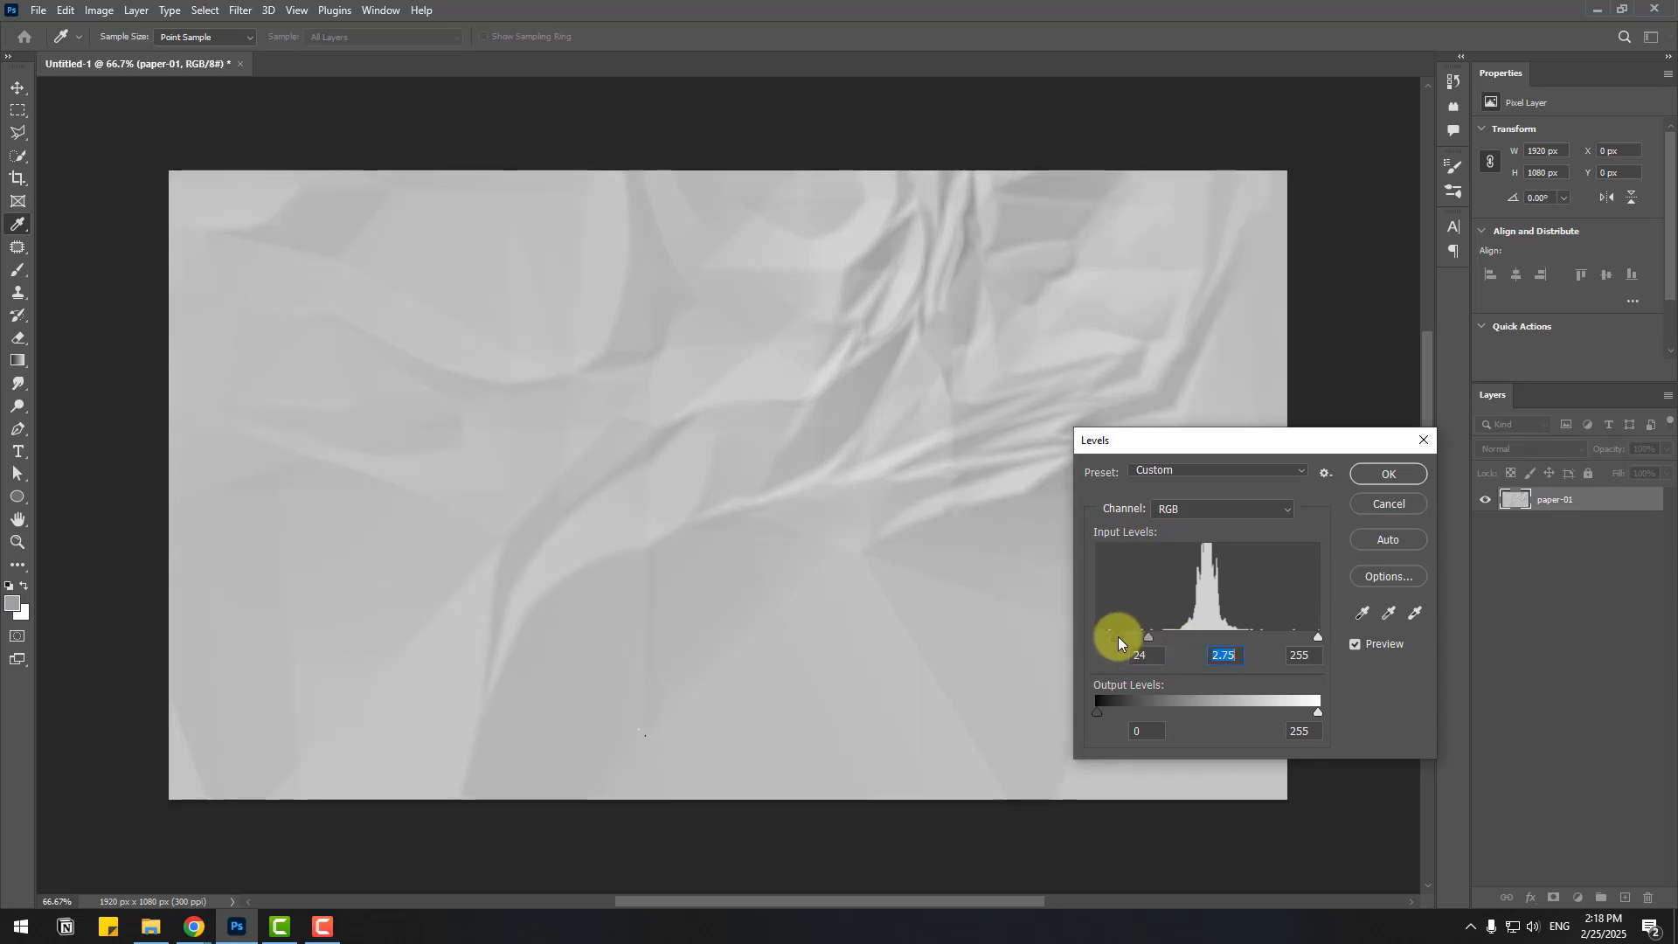
{"action": "left_click", "coordinate": [1363, 479]}
{"action": "key", "text": "v"}
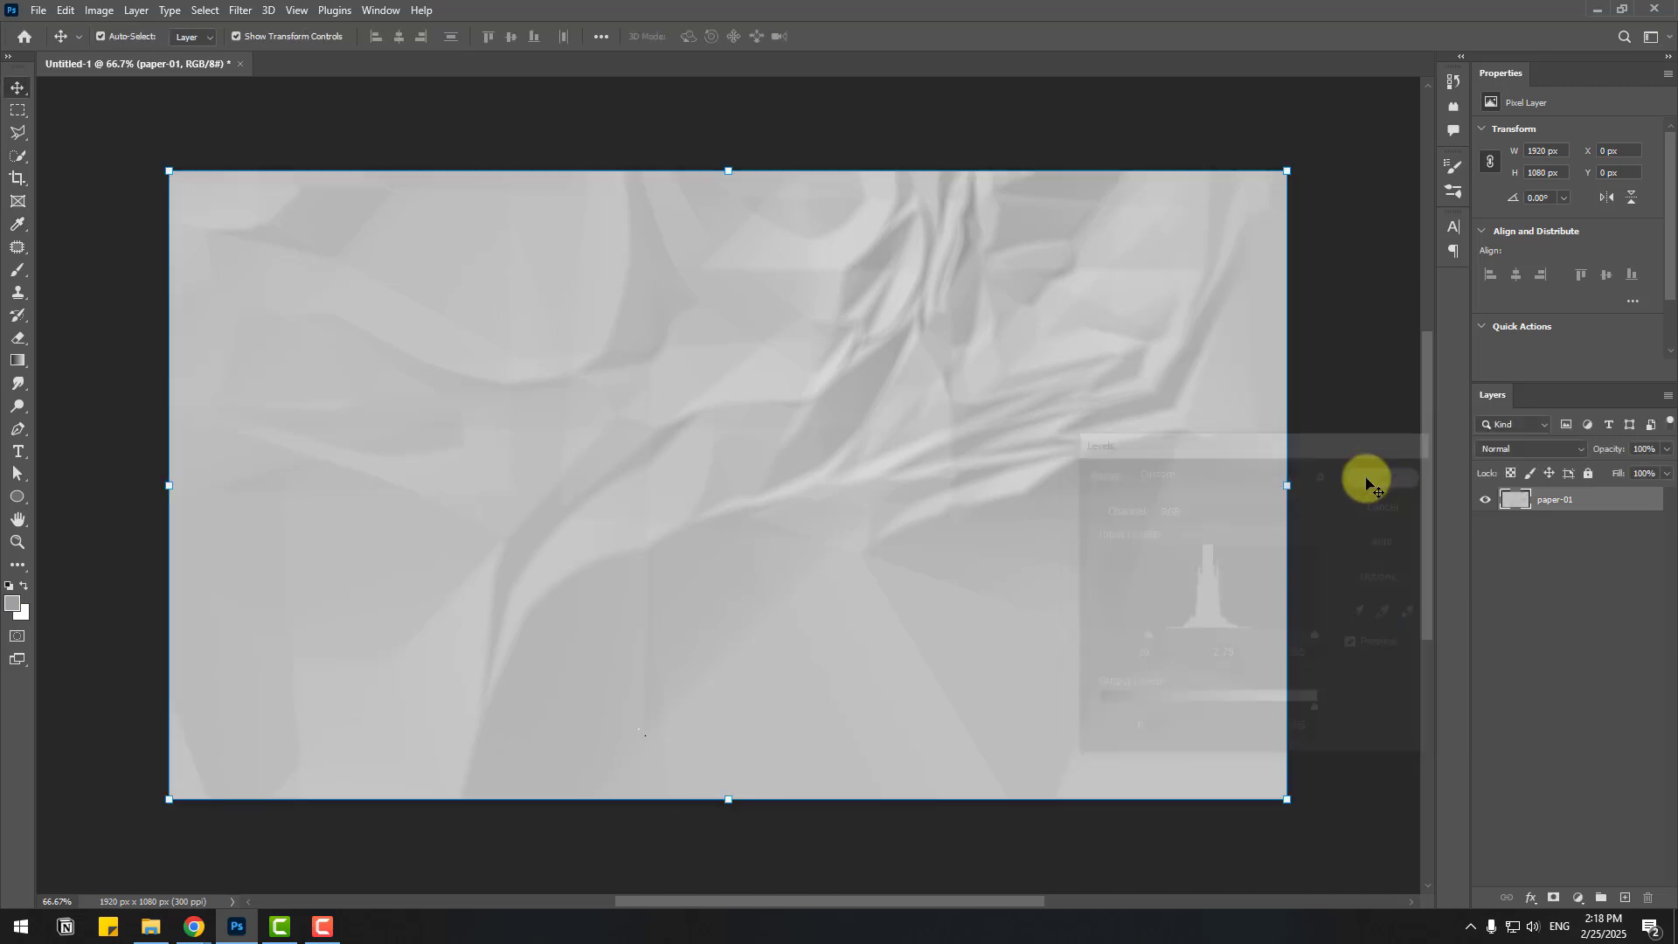
{"action": "left_click", "coordinate": [1541, 609]}
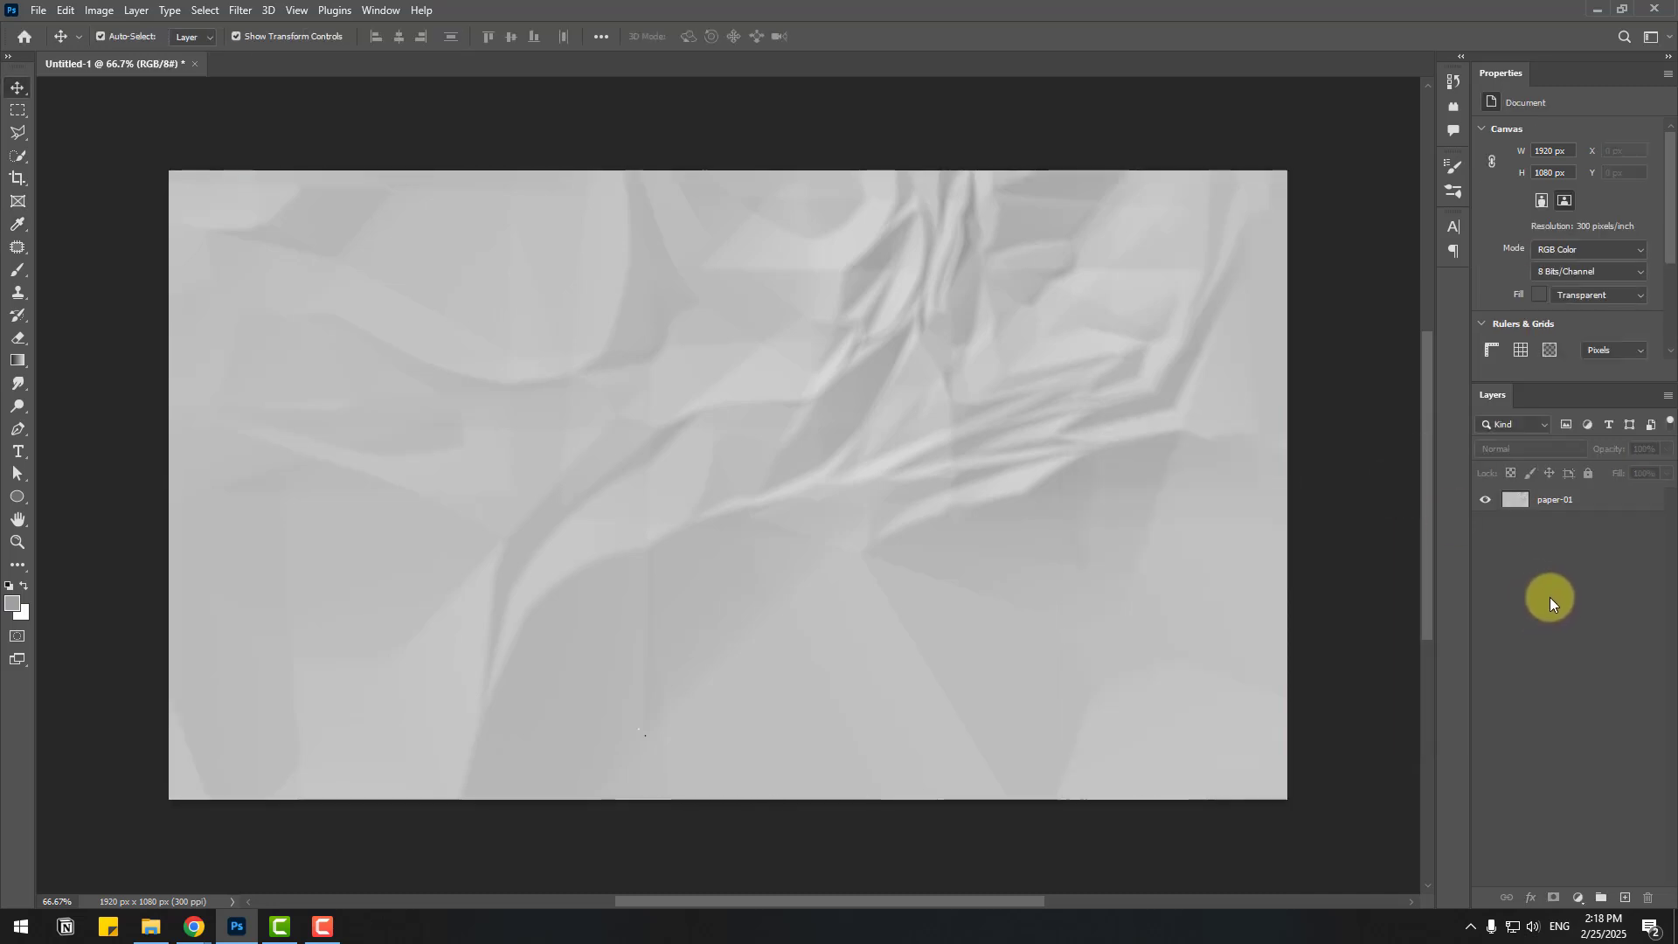
Step: Add a new layer, hide paper-01, and draw five Difference gradients across the canvas
{"action": "left_click", "coordinate": [1625, 897]}
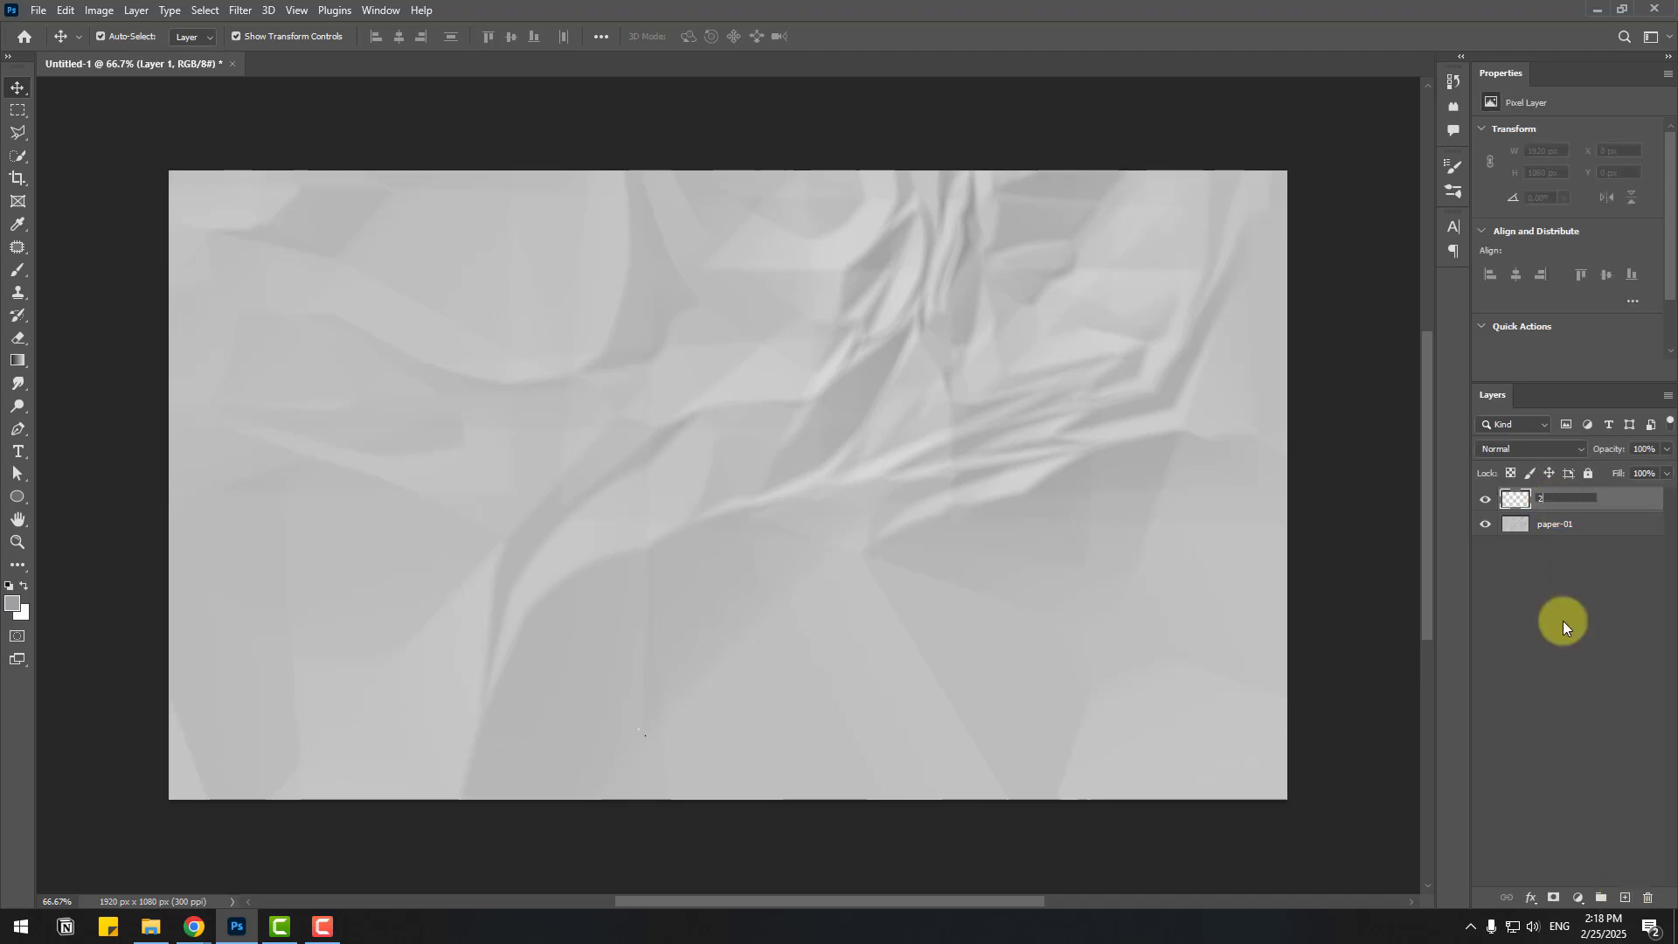
{"action": "left_click", "coordinate": [1485, 524]}
{"action": "key", "text": "g"}
{"action": "mouse_move", "coordinate": [1285, 341]}
{"action": "left_mouse_down"}
{"action": "mouse_move", "coordinate": [408, 345]}
{"action": "mouse_move", "coordinate": [734, 307]}
{"action": "mouse_move", "coordinate": [1176, 426]}
{"action": "mouse_move", "coordinate": [244, 820]}
{"action": "left_mouse_up"}
{"action": "left_click_drag", "start_coordinate": [524, 169], "coordinate": [513, 580]}
{"action": "left_click_drag", "start_coordinate": [158, 487], "coordinate": [1236, 711]}
{"action": "left_click_drag", "start_coordinate": [1331, 654], "coordinate": [454, 701]}
{"action": "left_click_drag", "start_coordinate": [592, 170], "coordinate": [332, 769]}
Step: Apply the Emboss filter to the new layer with slightly adjusted strength
{"action": "key", "text": "v"}
{"action": "left_click", "coordinate": [240, 10]}
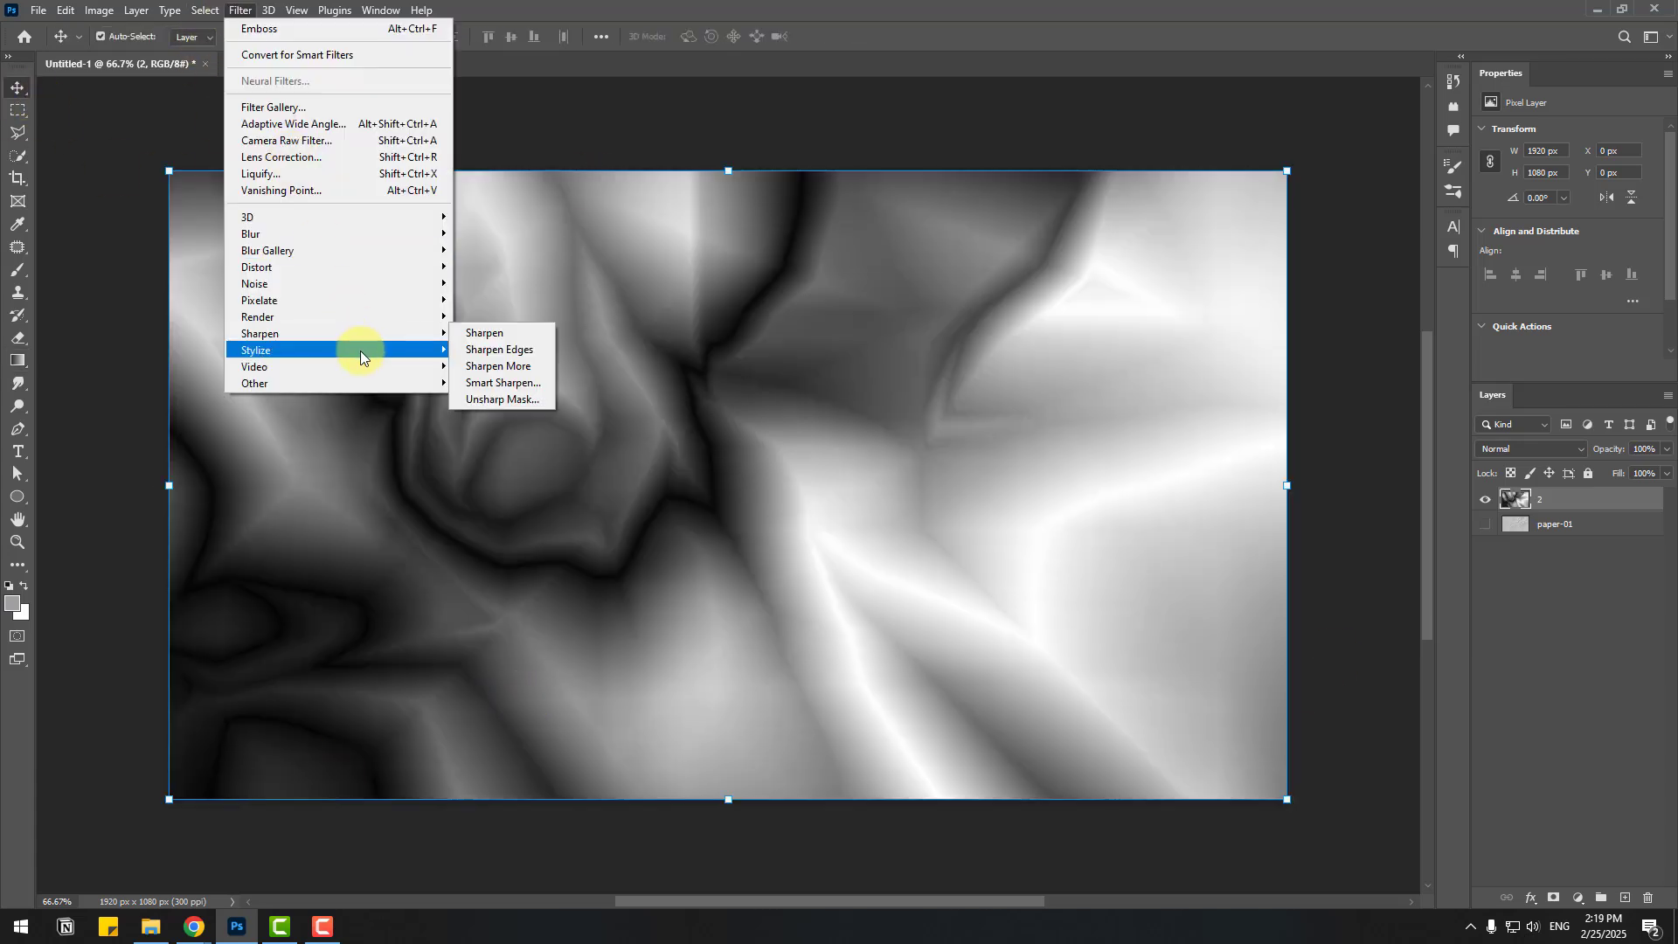
{"action": "left_click", "coordinate": [490, 367]}
{"action": "left_click_drag", "start_coordinate": [731, 258], "coordinate": [1004, 333]}
{"action": "left_click_drag", "start_coordinate": [936, 645], "coordinate": [918, 637]}
{"action": "left_click", "coordinate": [1136, 369]}
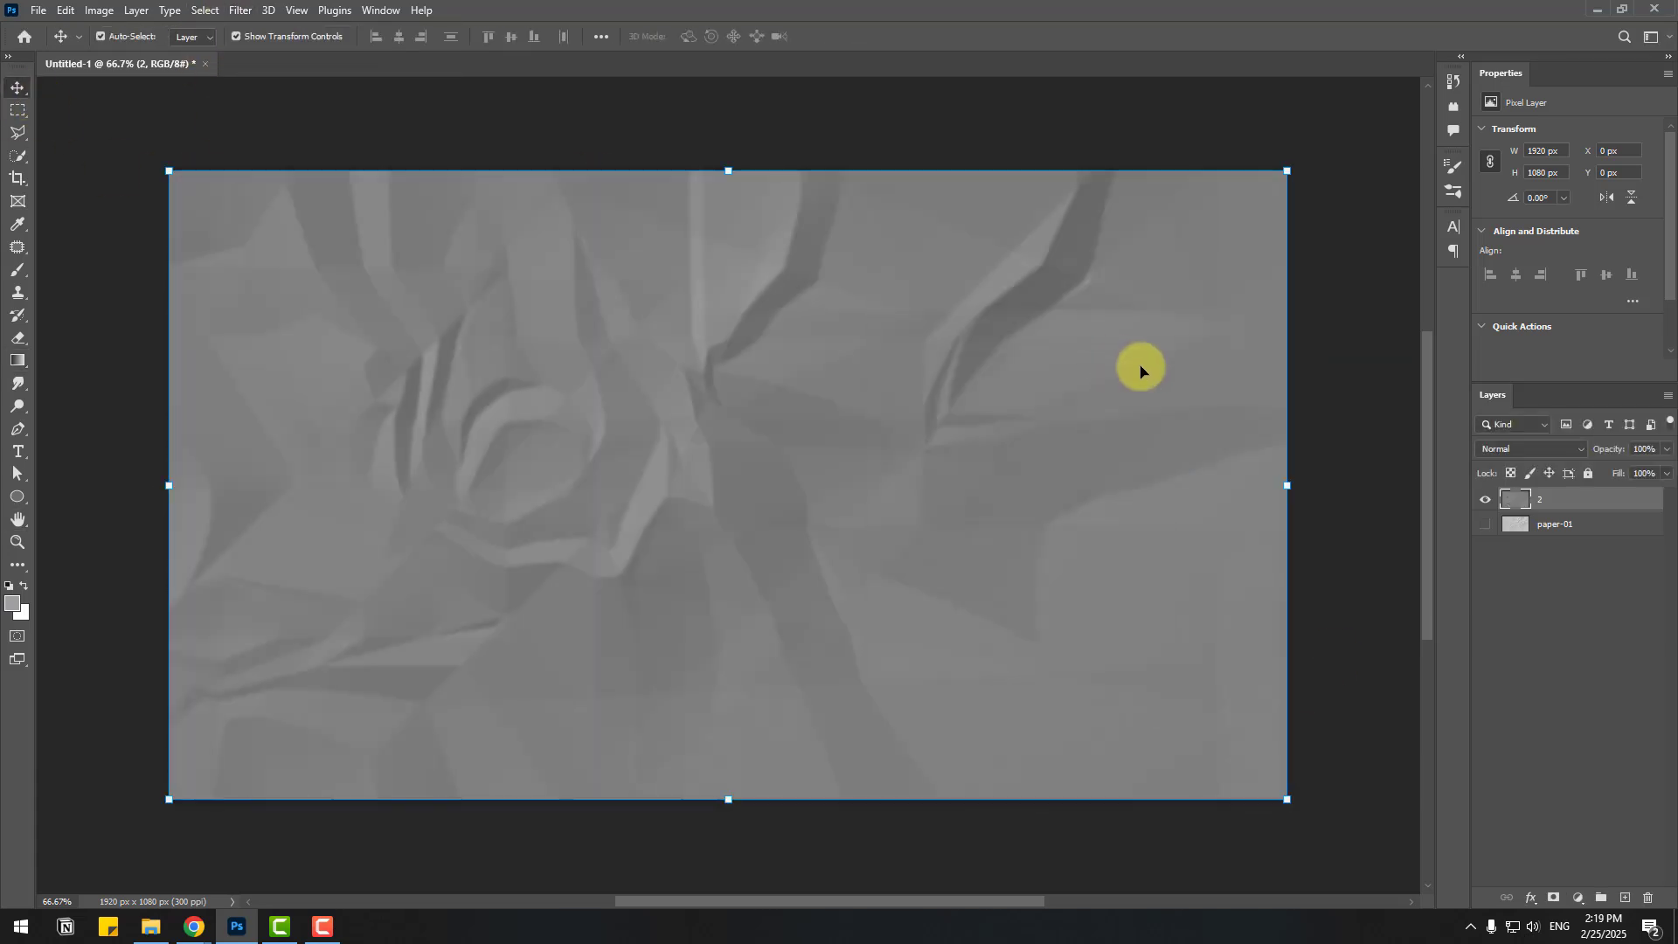
Step: Brighten the new texture layer with Levels, midtones gamma 2.48
{"action": "left_click", "coordinate": [98, 11]}
{"action": "left_click", "coordinate": [350, 72]}
{"action": "left_click_drag", "start_coordinate": [1205, 637], "coordinate": [1145, 637]}
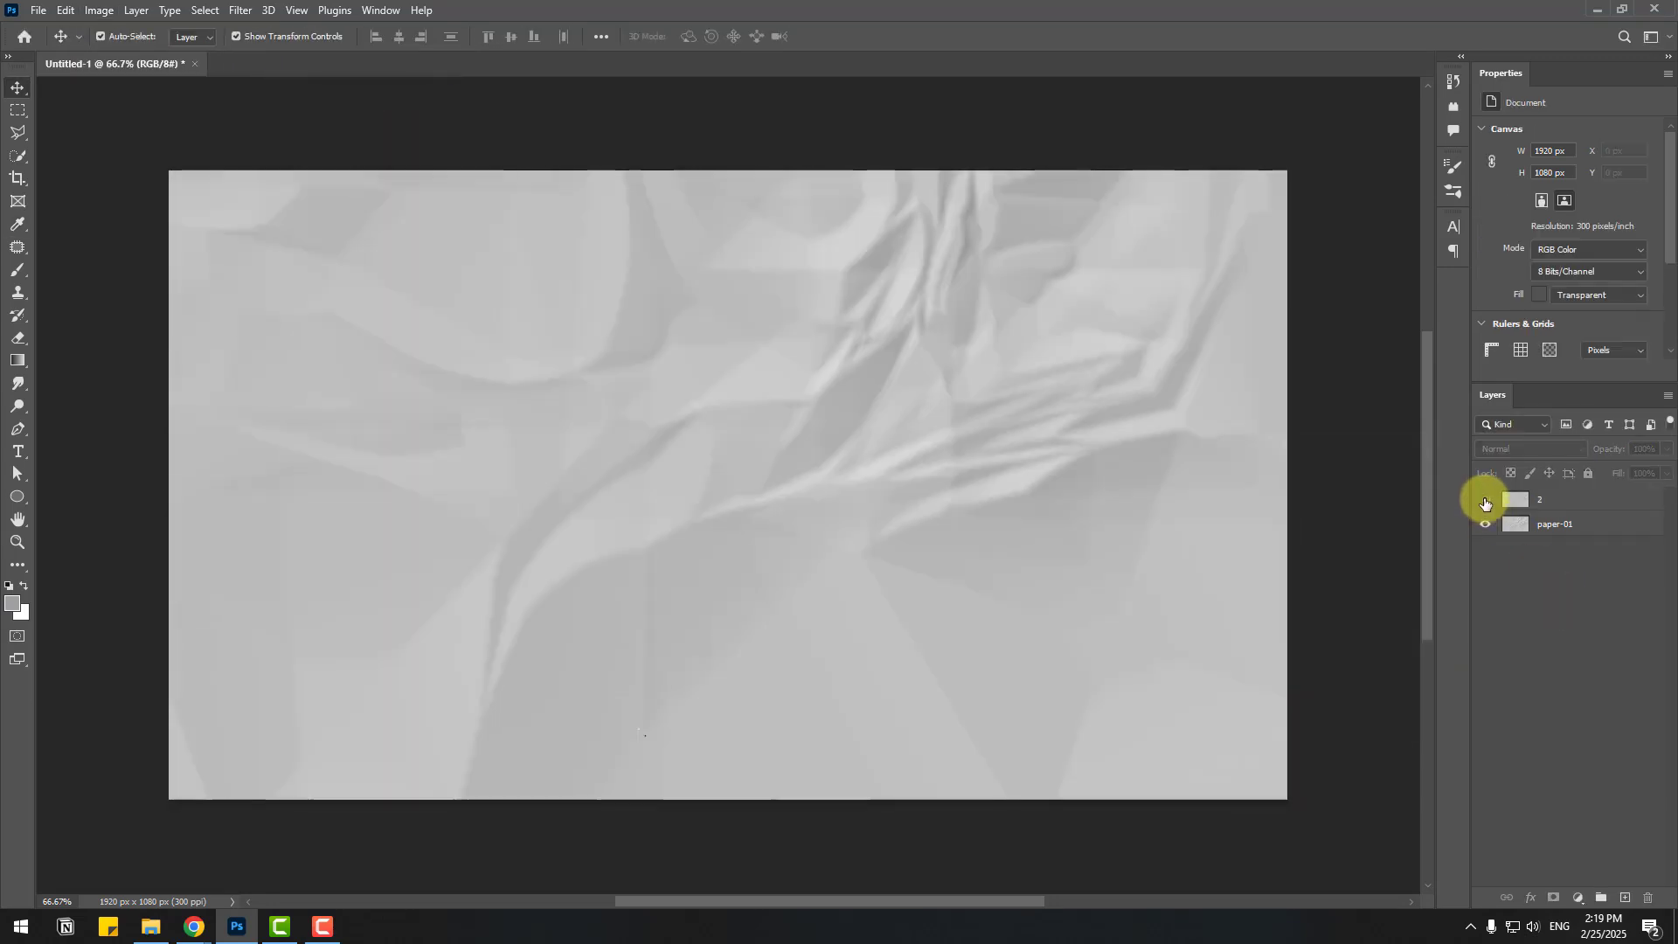
{"action": "left_click", "coordinate": [1486, 499]}
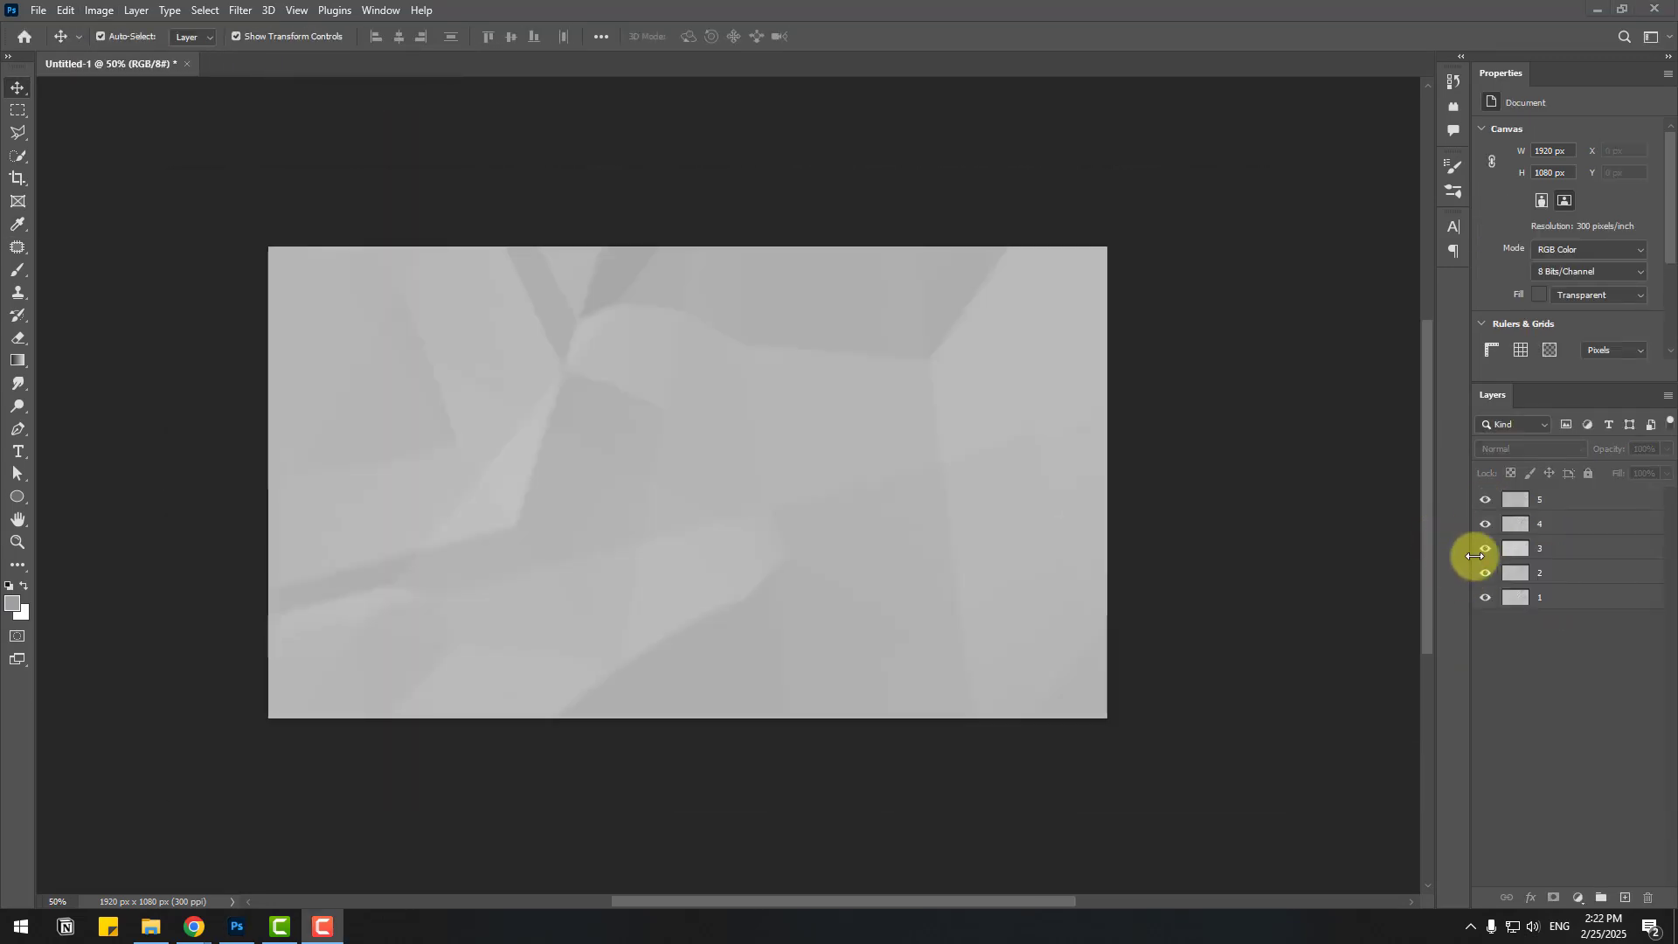
Step: Toggle visibility of layers 1–5 to check each texture, leave all visible, and switch to After Effects
{"action": "left_click", "coordinate": [1517, 499]}
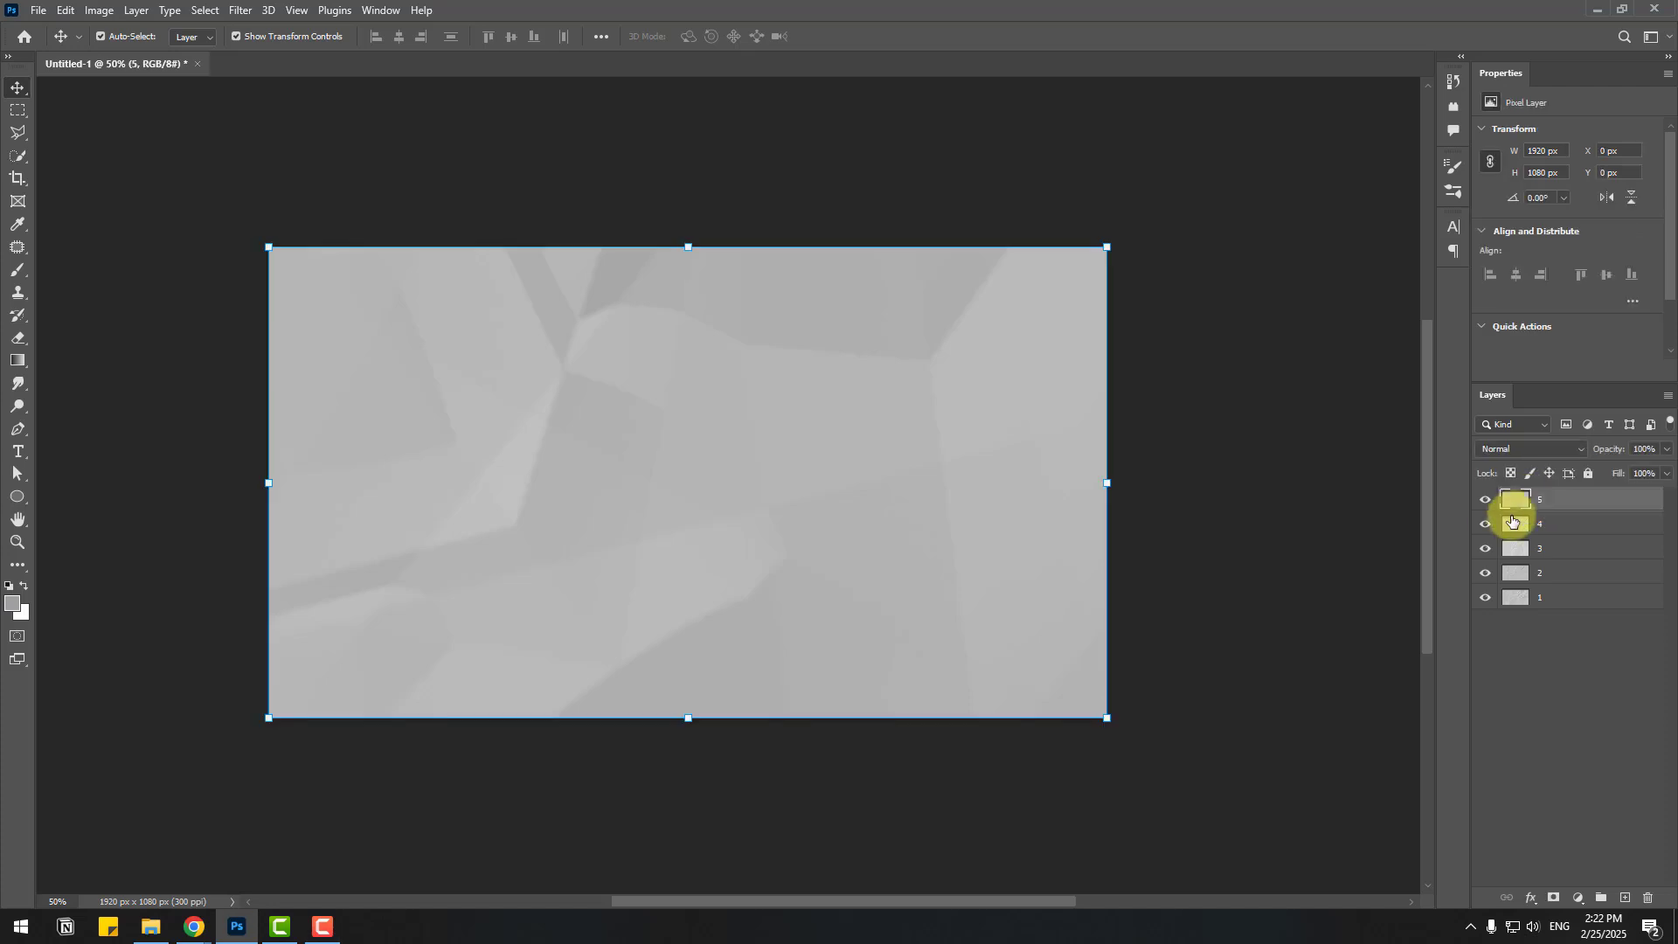
{"action": "left_click_drag", "start_coordinate": [1486, 500], "coordinate": [1486, 611]}
{"action": "left_click", "coordinate": [1486, 597]}
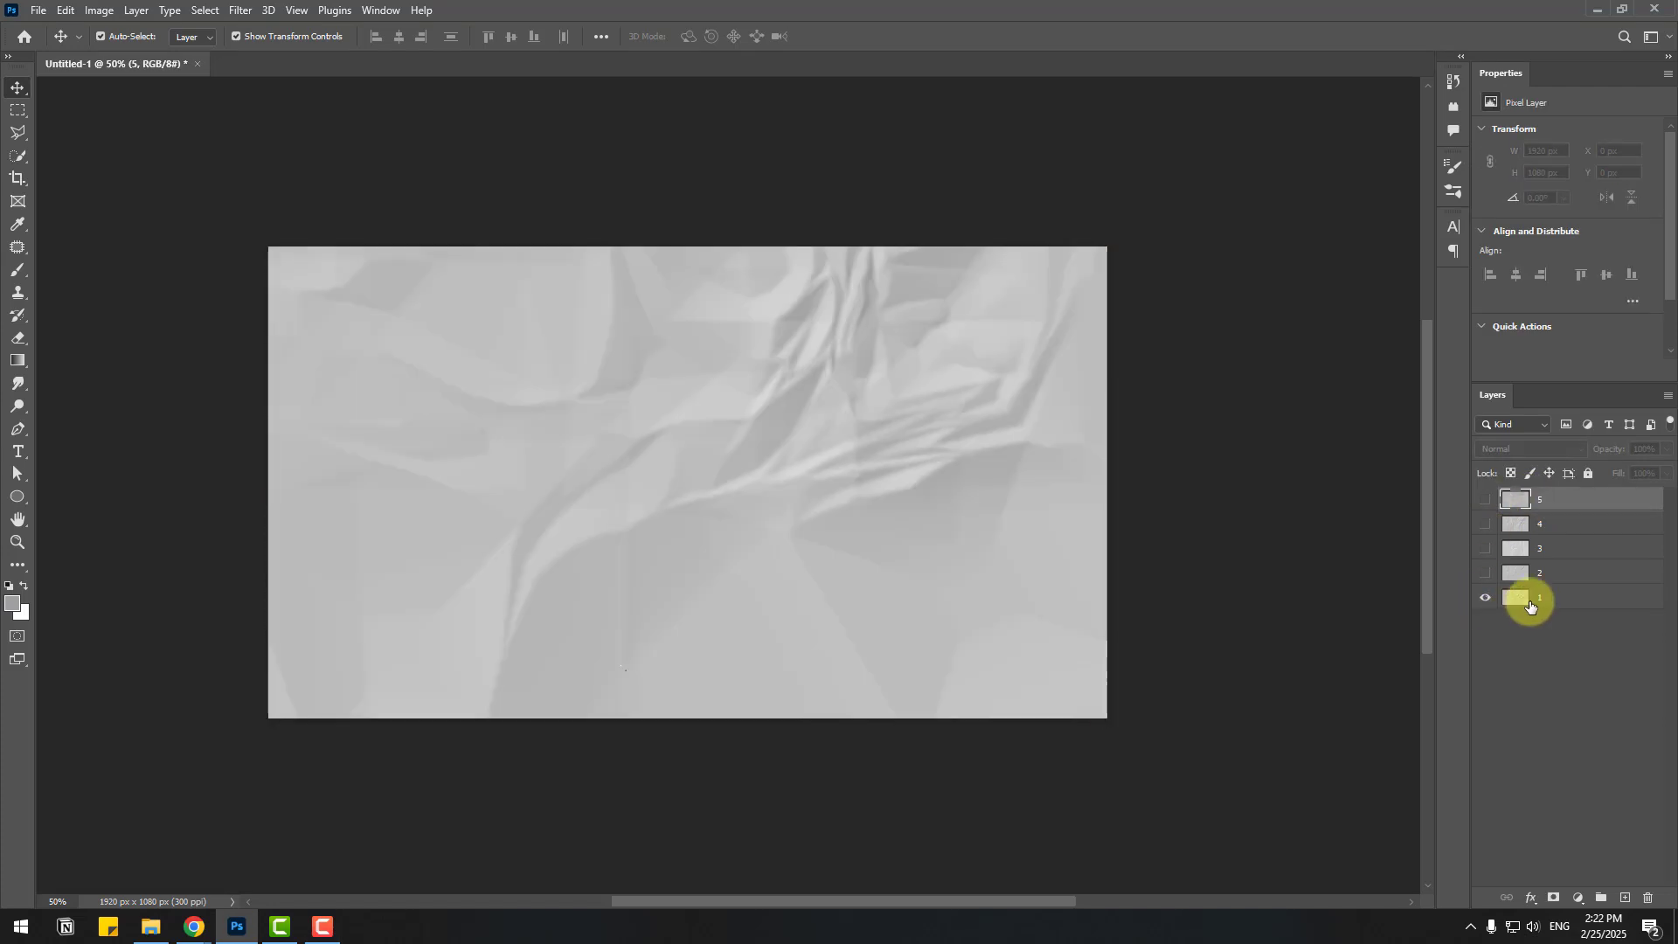
{"action": "left_click", "coordinate": [1510, 575]}
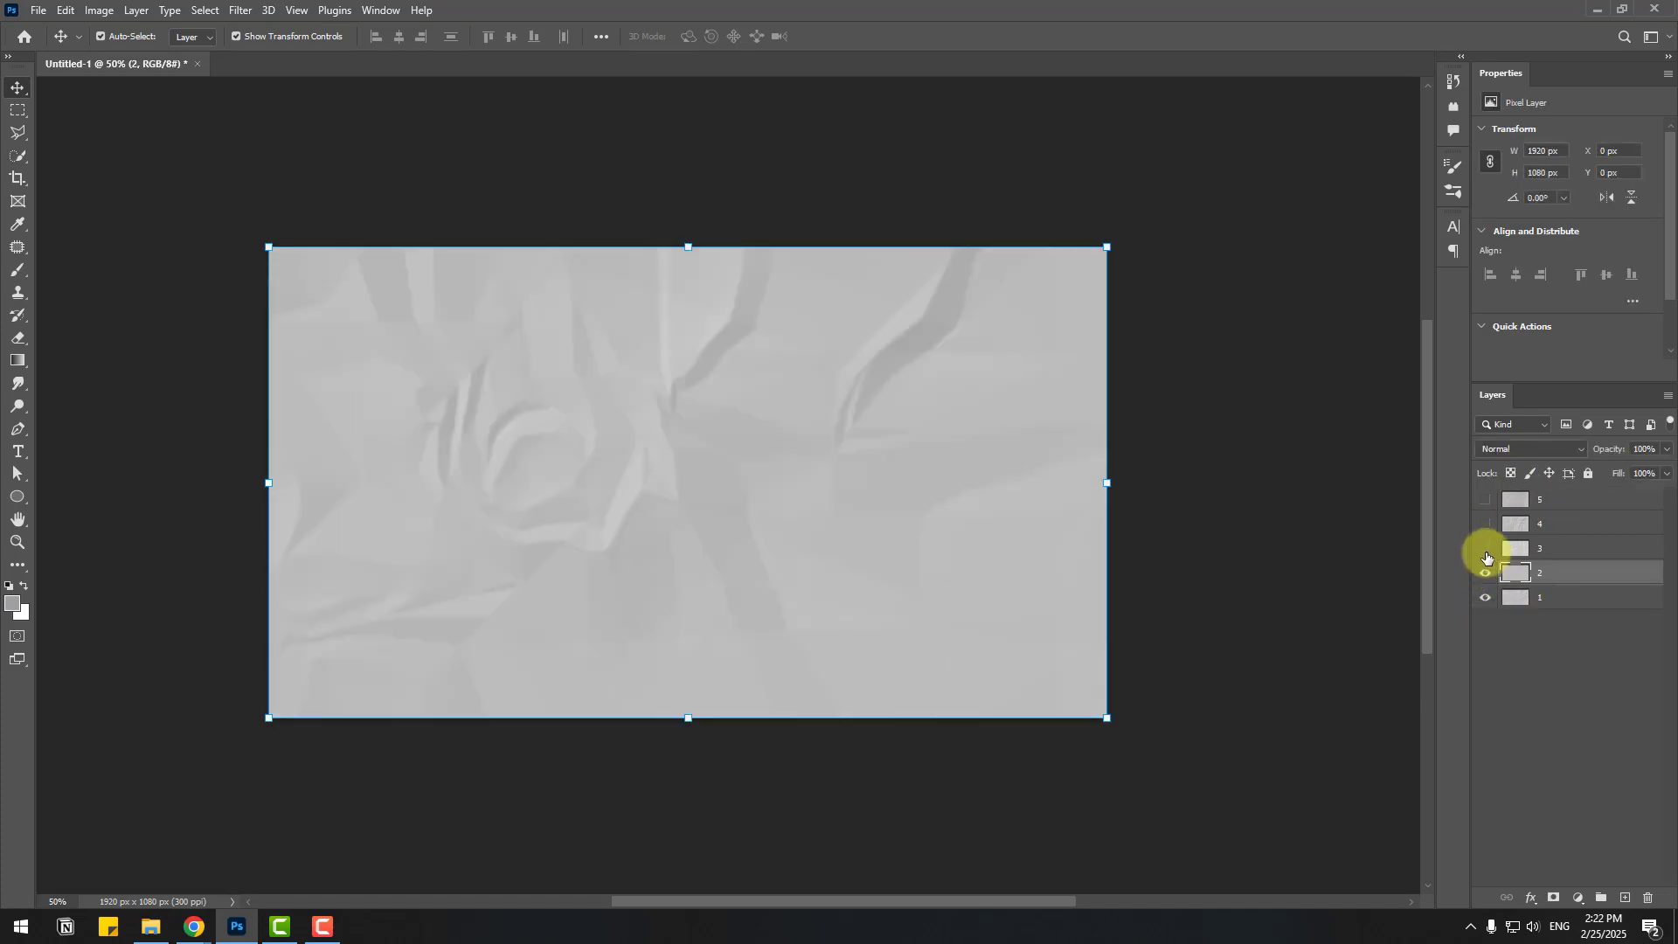
{"action": "left_click", "coordinate": [1486, 551]}
{"action": "left_click", "coordinate": [1486, 523]}
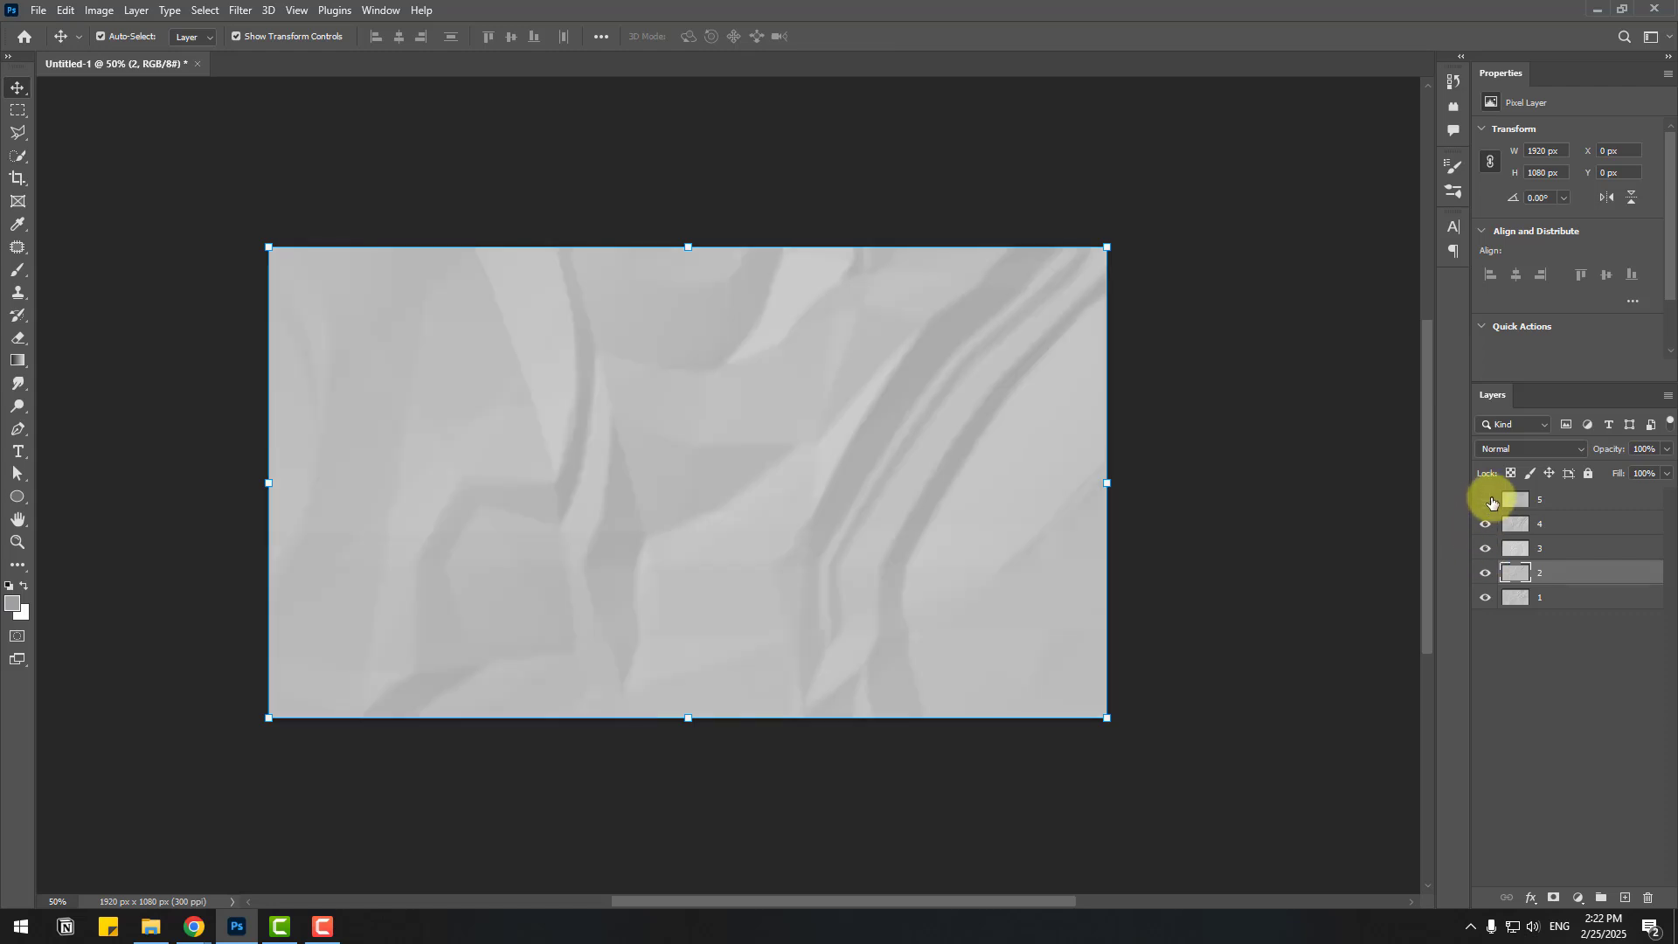
{"action": "left_click", "coordinate": [1487, 500]}
{"action": "left_click", "coordinate": [1554, 662]}
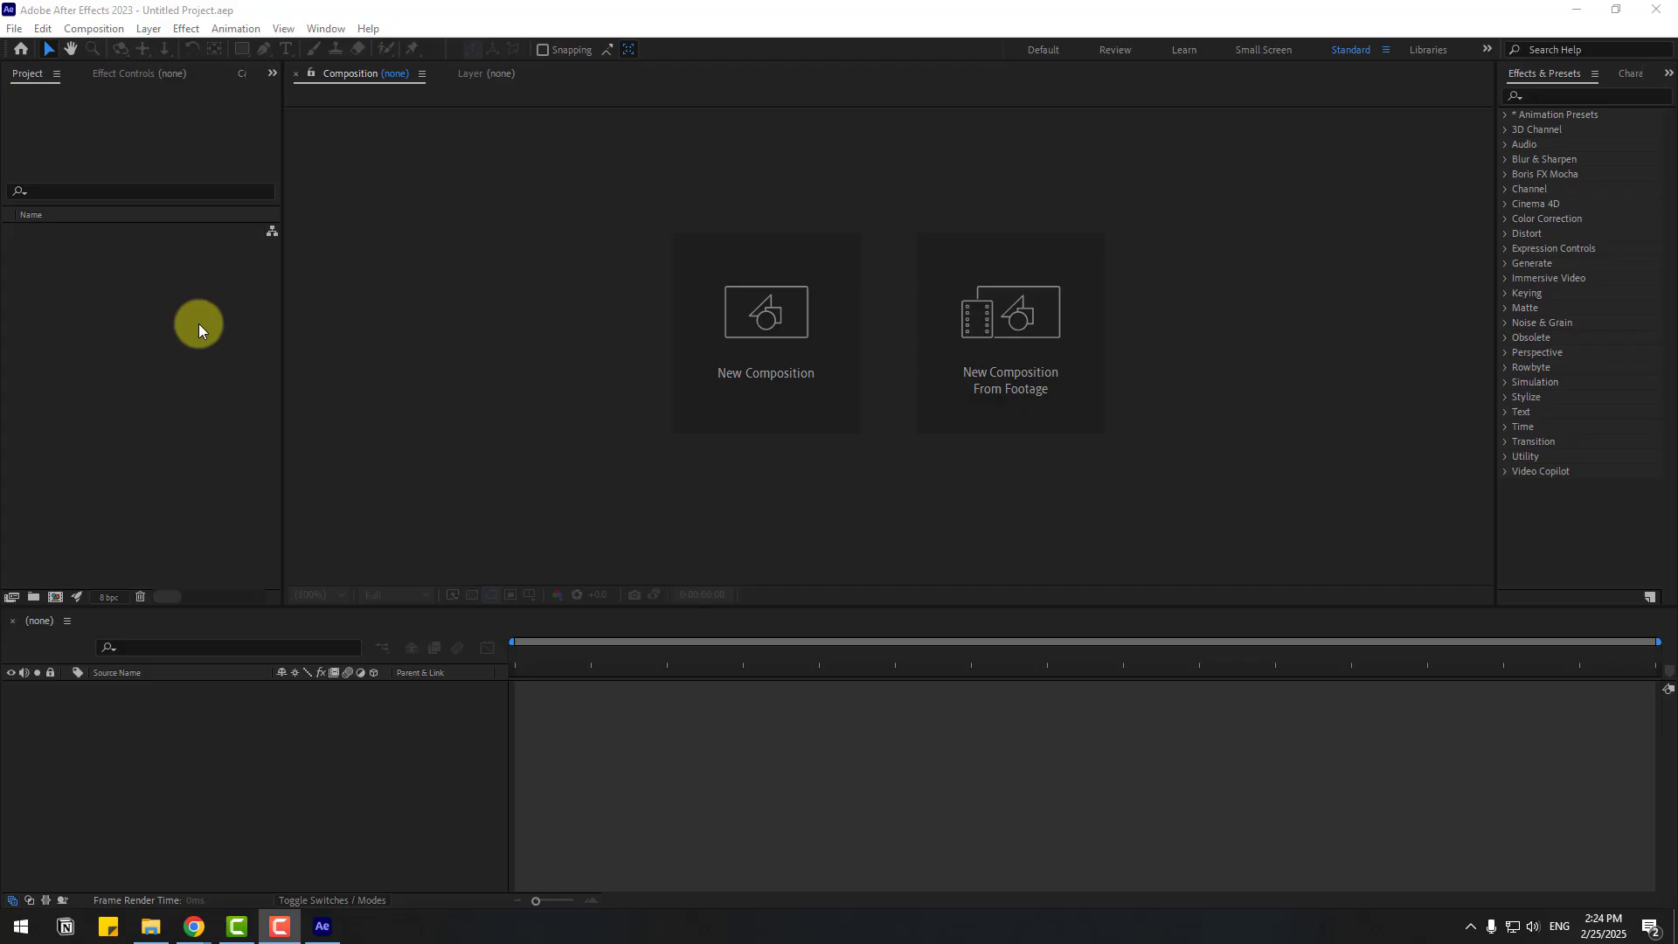
{"action": "left_click", "coordinate": [122, 297]}
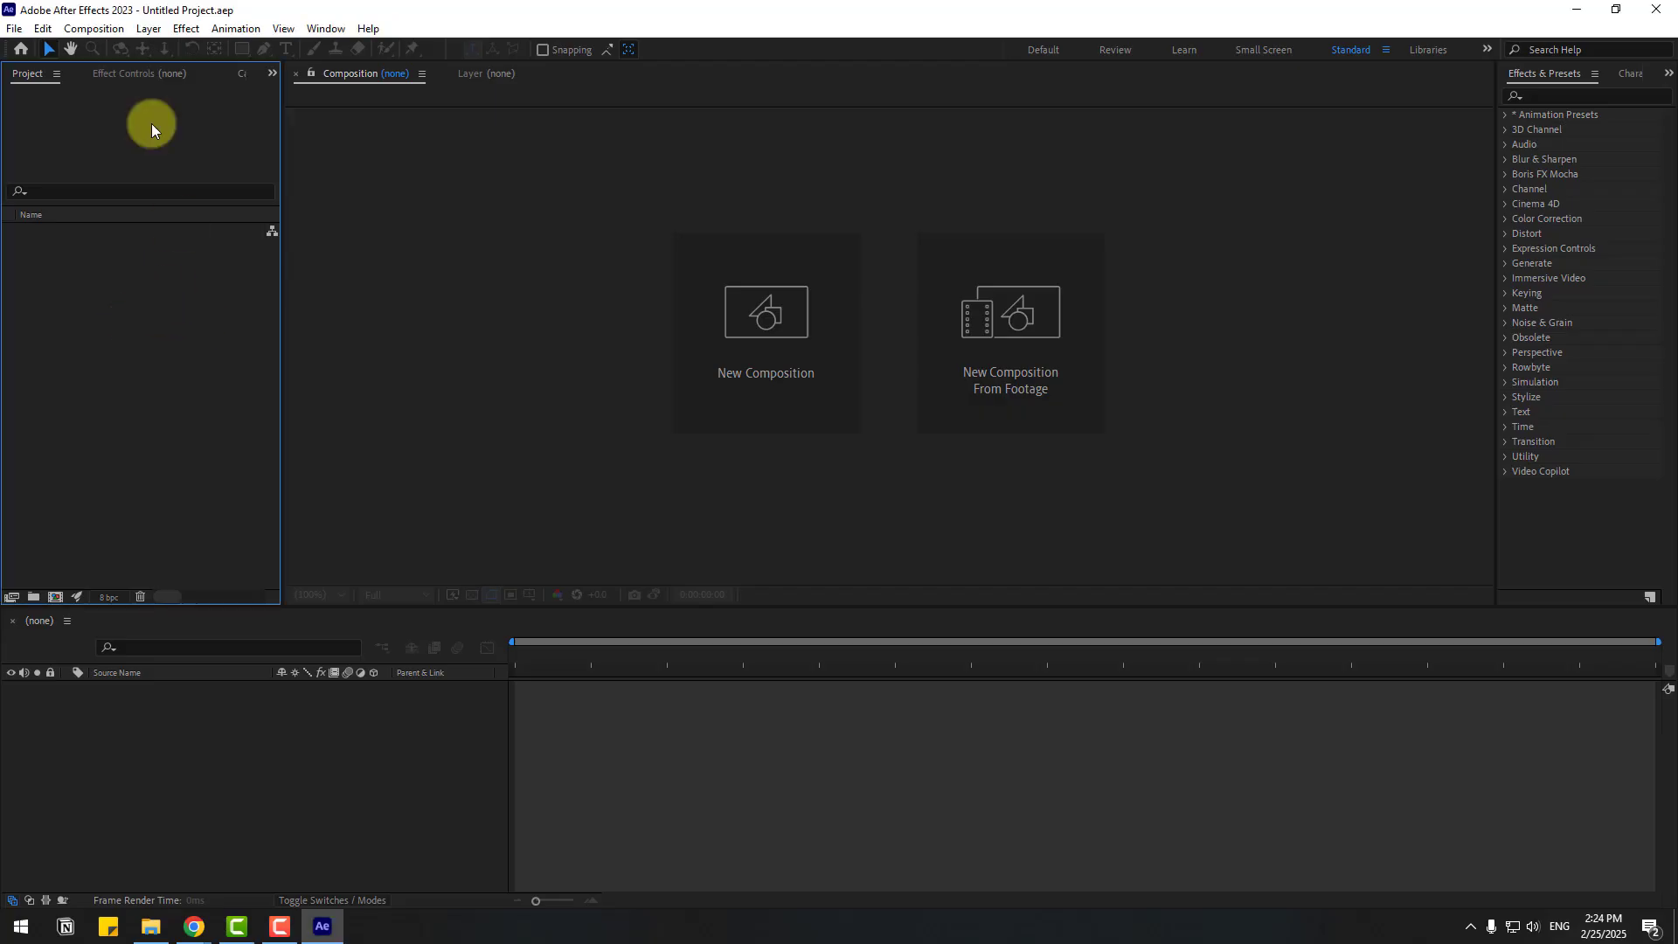
{"action": "right_click", "coordinate": [87, 246]}
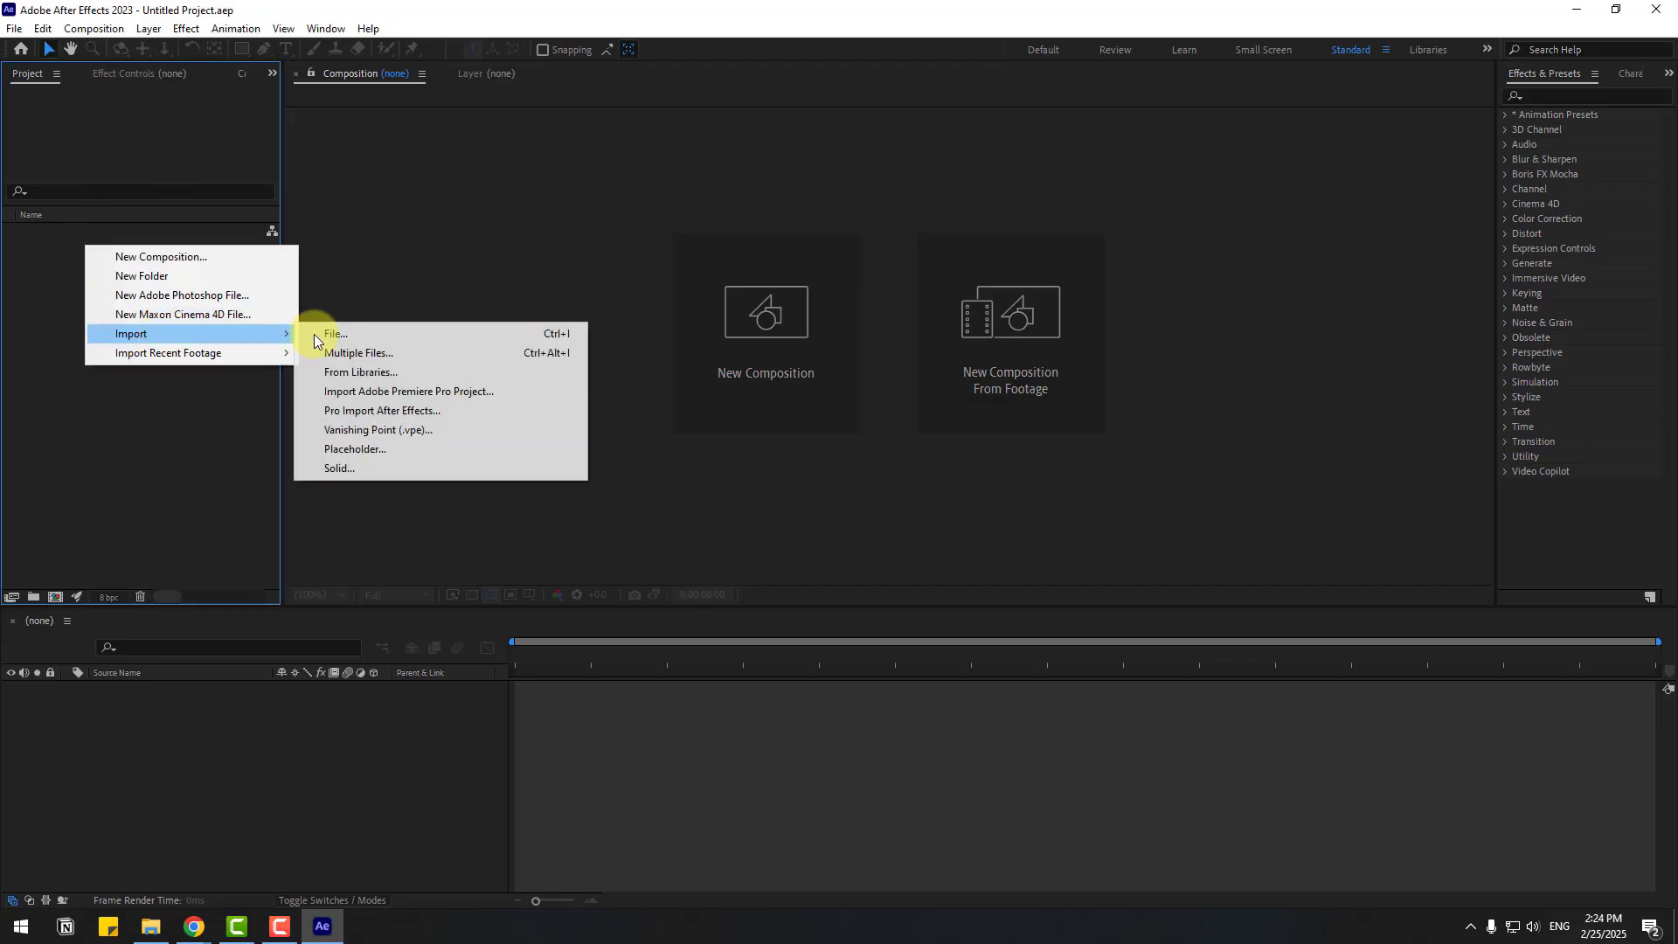
Step: Import Paper-Texture.psd as a Composition – Retain Layer Sizes
{"action": "left_click", "coordinate": [330, 336]}
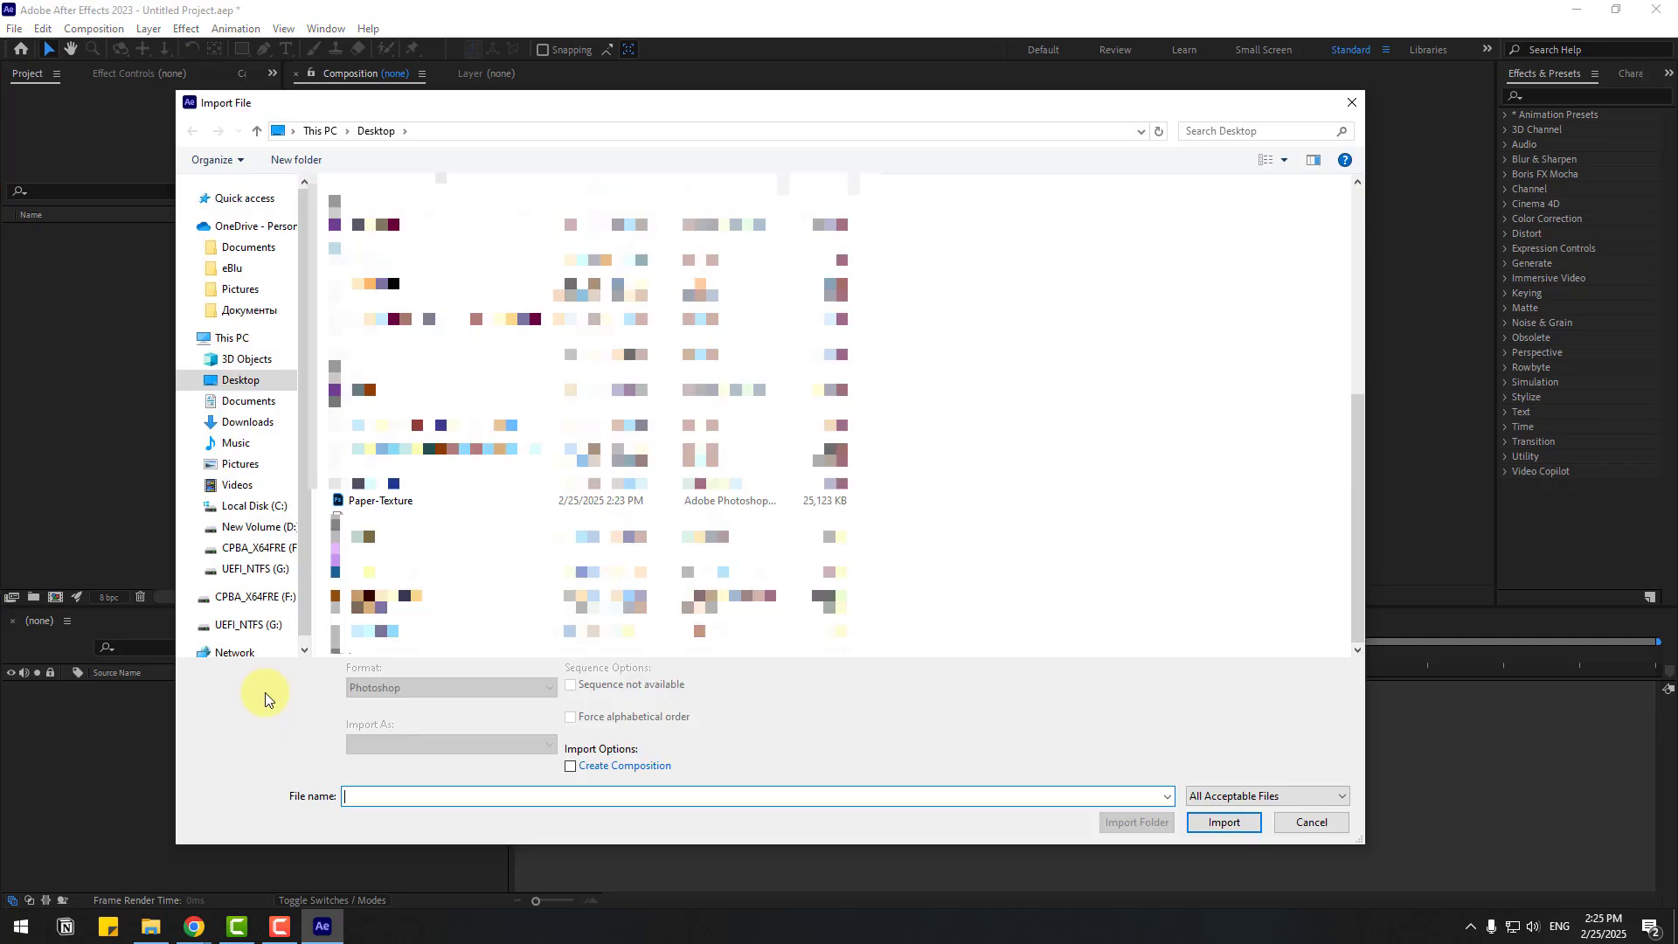
{"action": "left_click", "coordinate": [368, 502]}
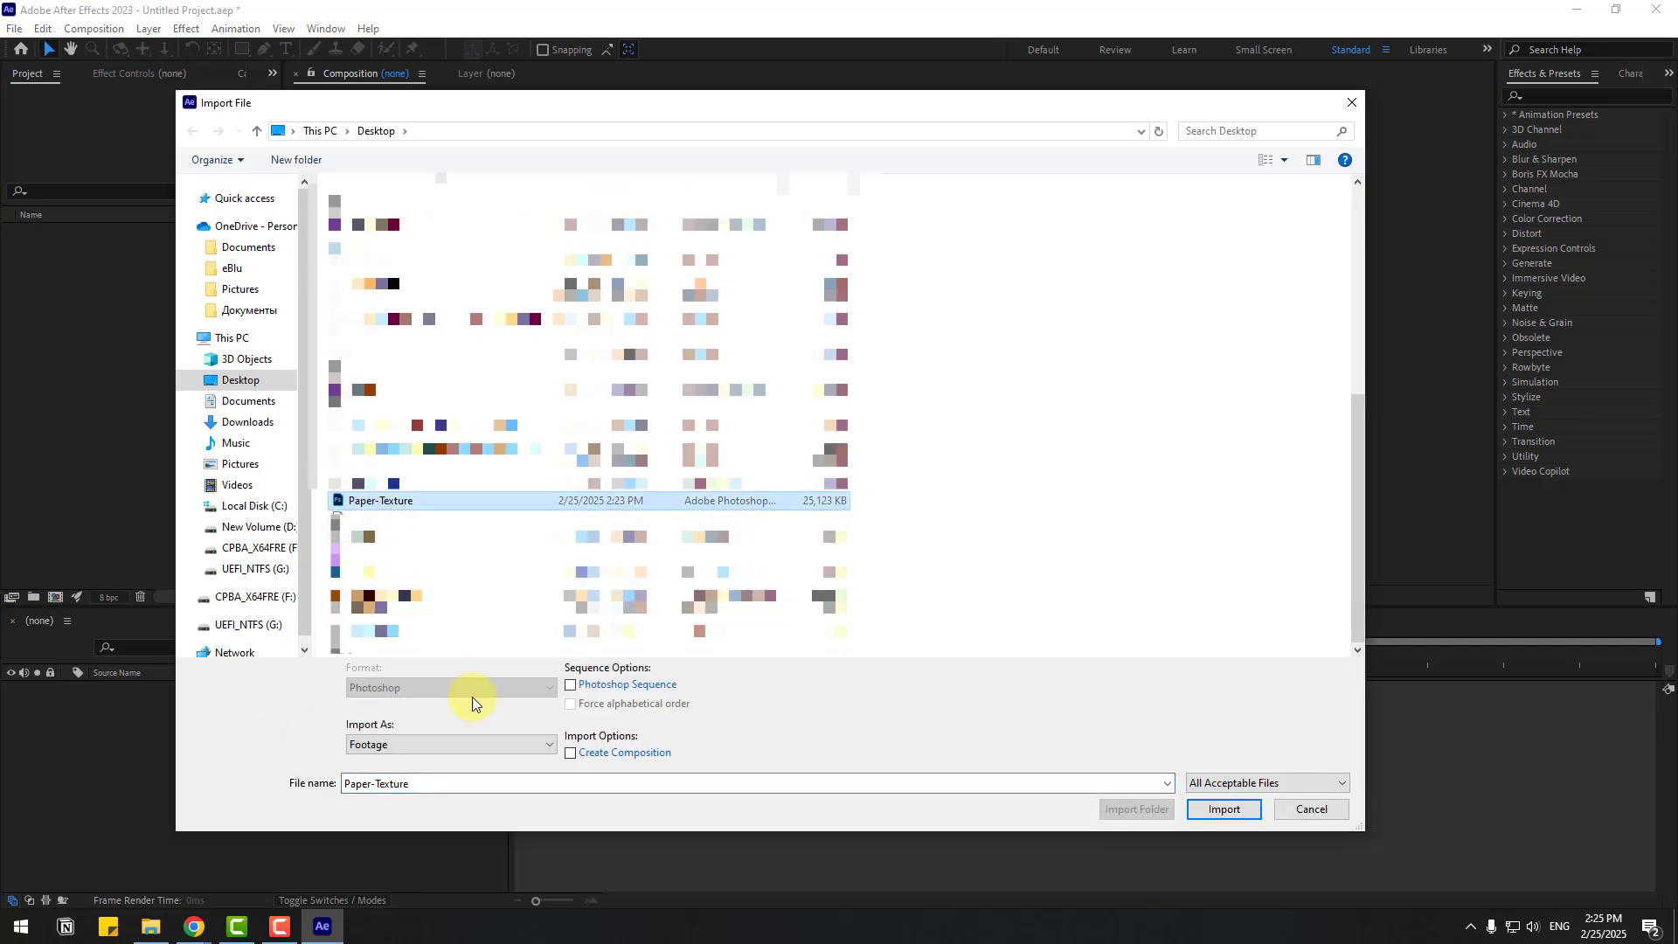
{"action": "left_click", "coordinate": [378, 745]}
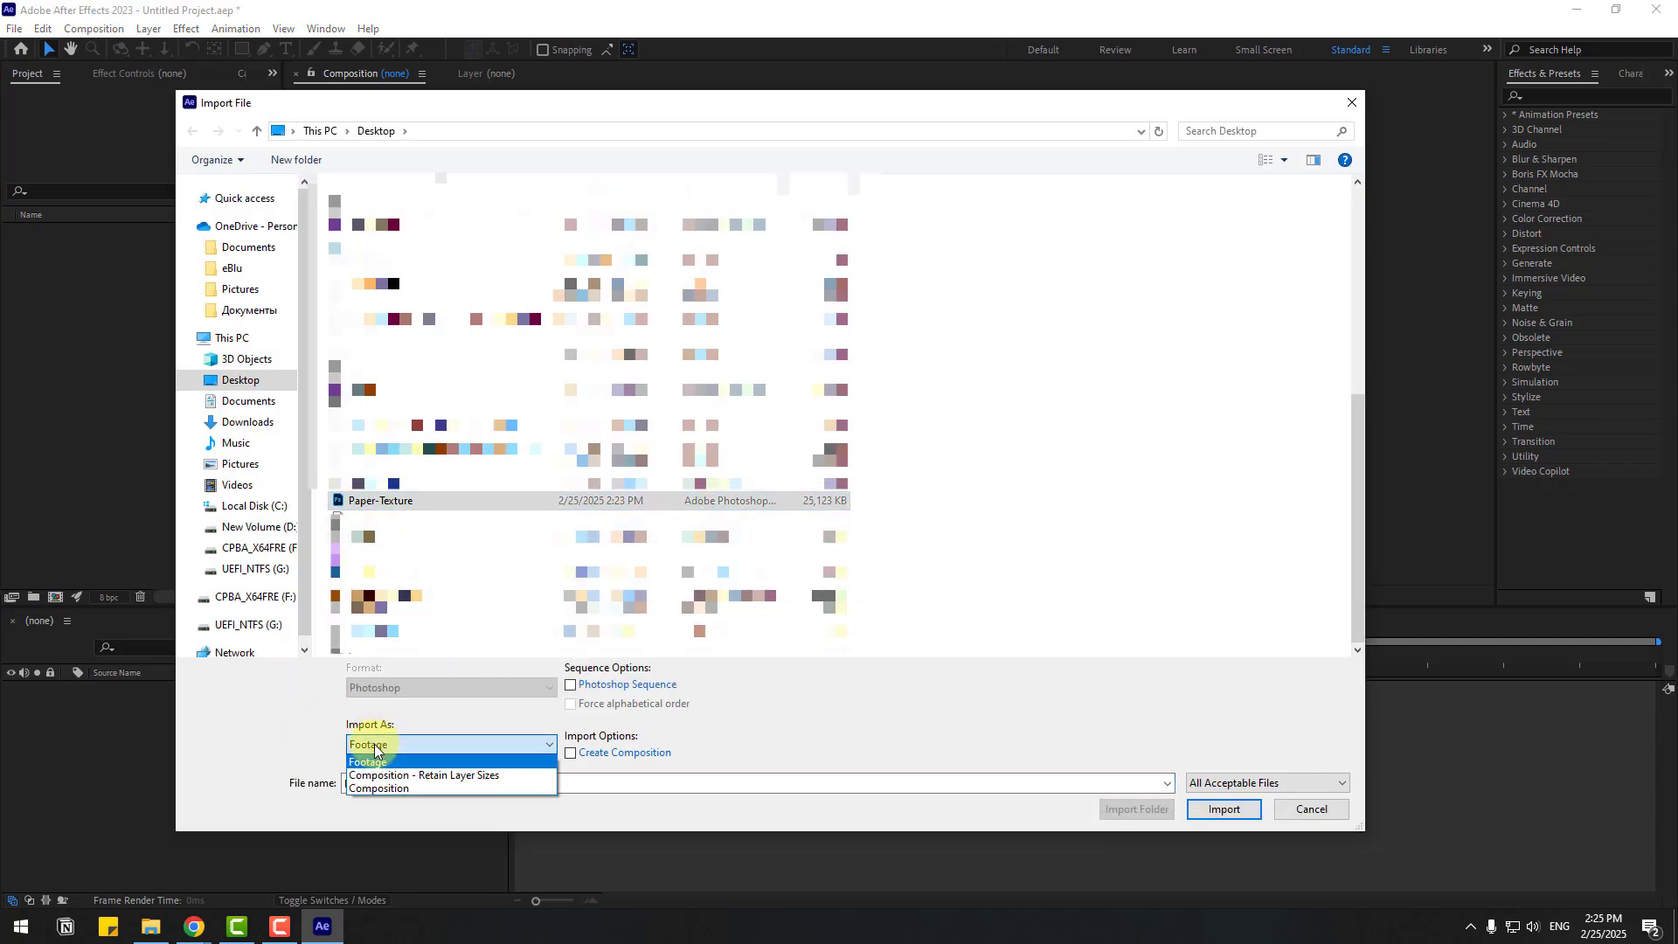
{"action": "left_click", "coordinate": [444, 777]}
{"action": "left_click", "coordinate": [1220, 809]}
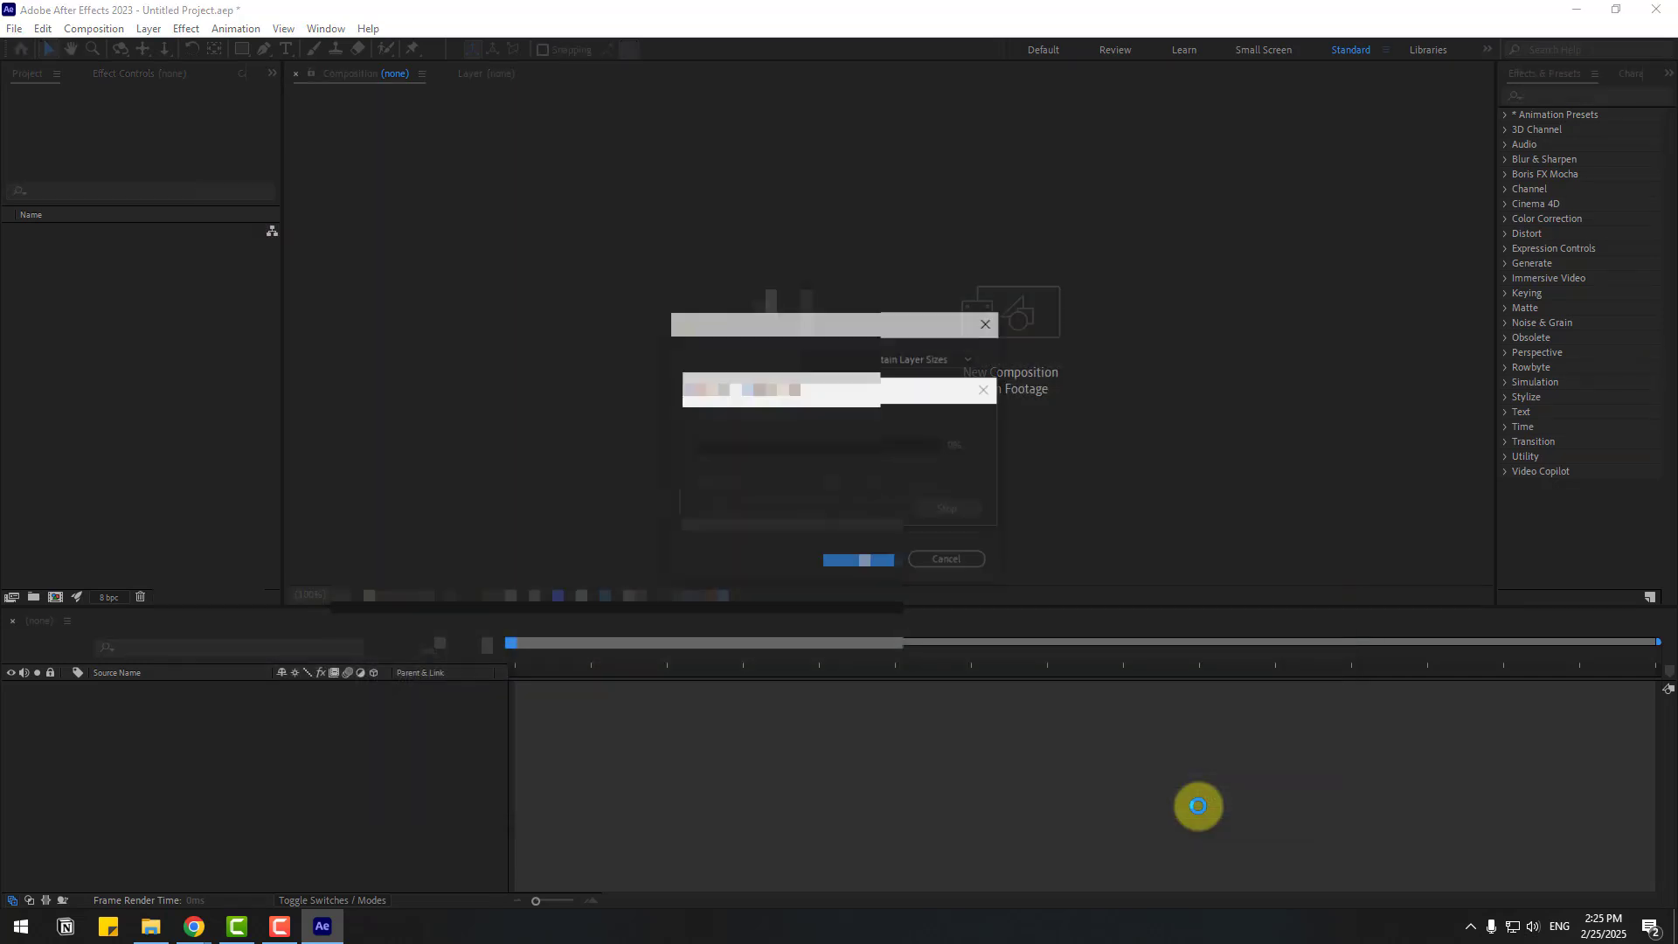
{"action": "left_click", "coordinate": [878, 362]}
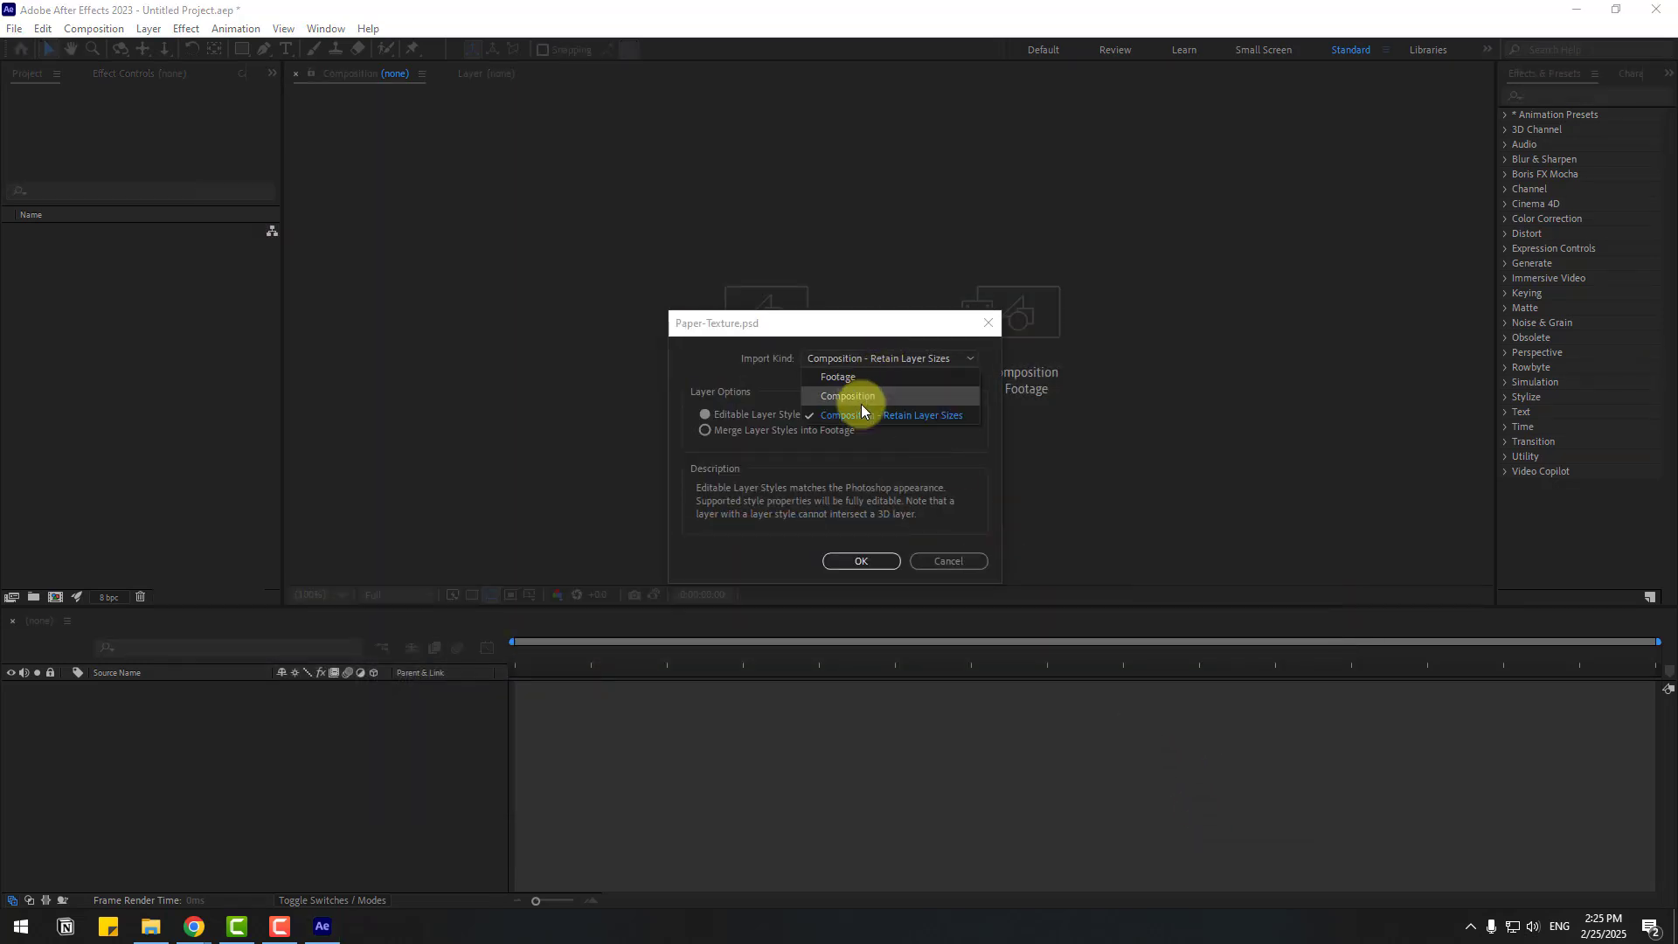
{"action": "left_click", "coordinate": [929, 418]}
{"action": "left_click", "coordinate": [872, 559]}
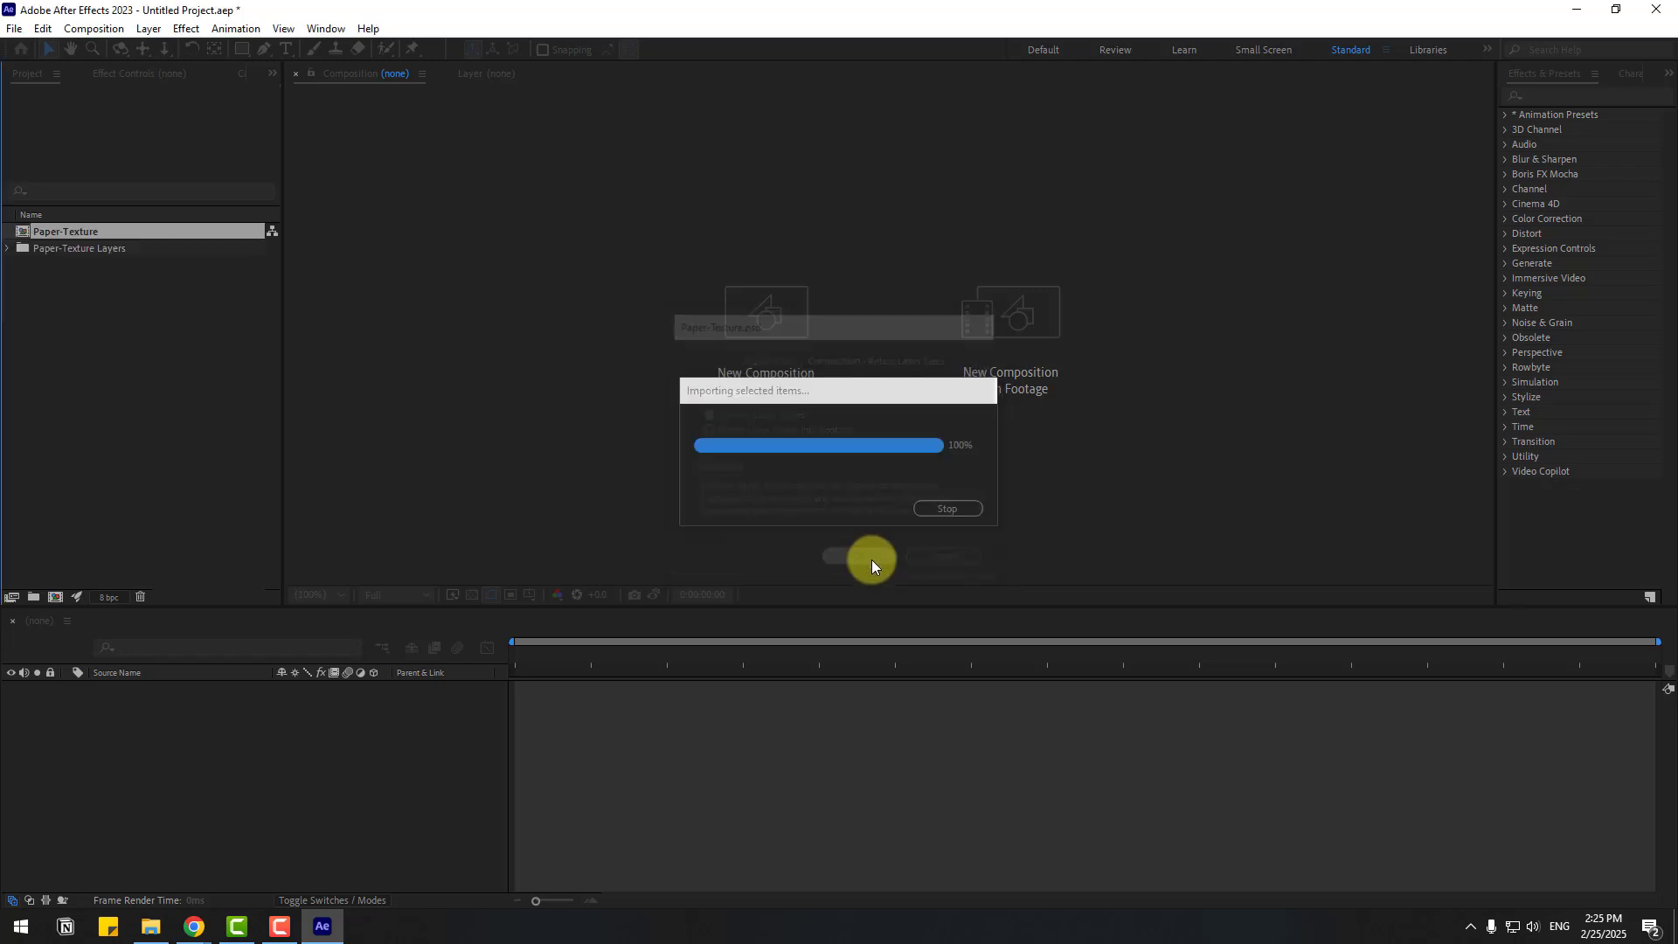
Step: Open the Paper-Texture comp, split all five layers, and select them at frame 0
{"action": "double_click", "coordinate": [75, 232]}
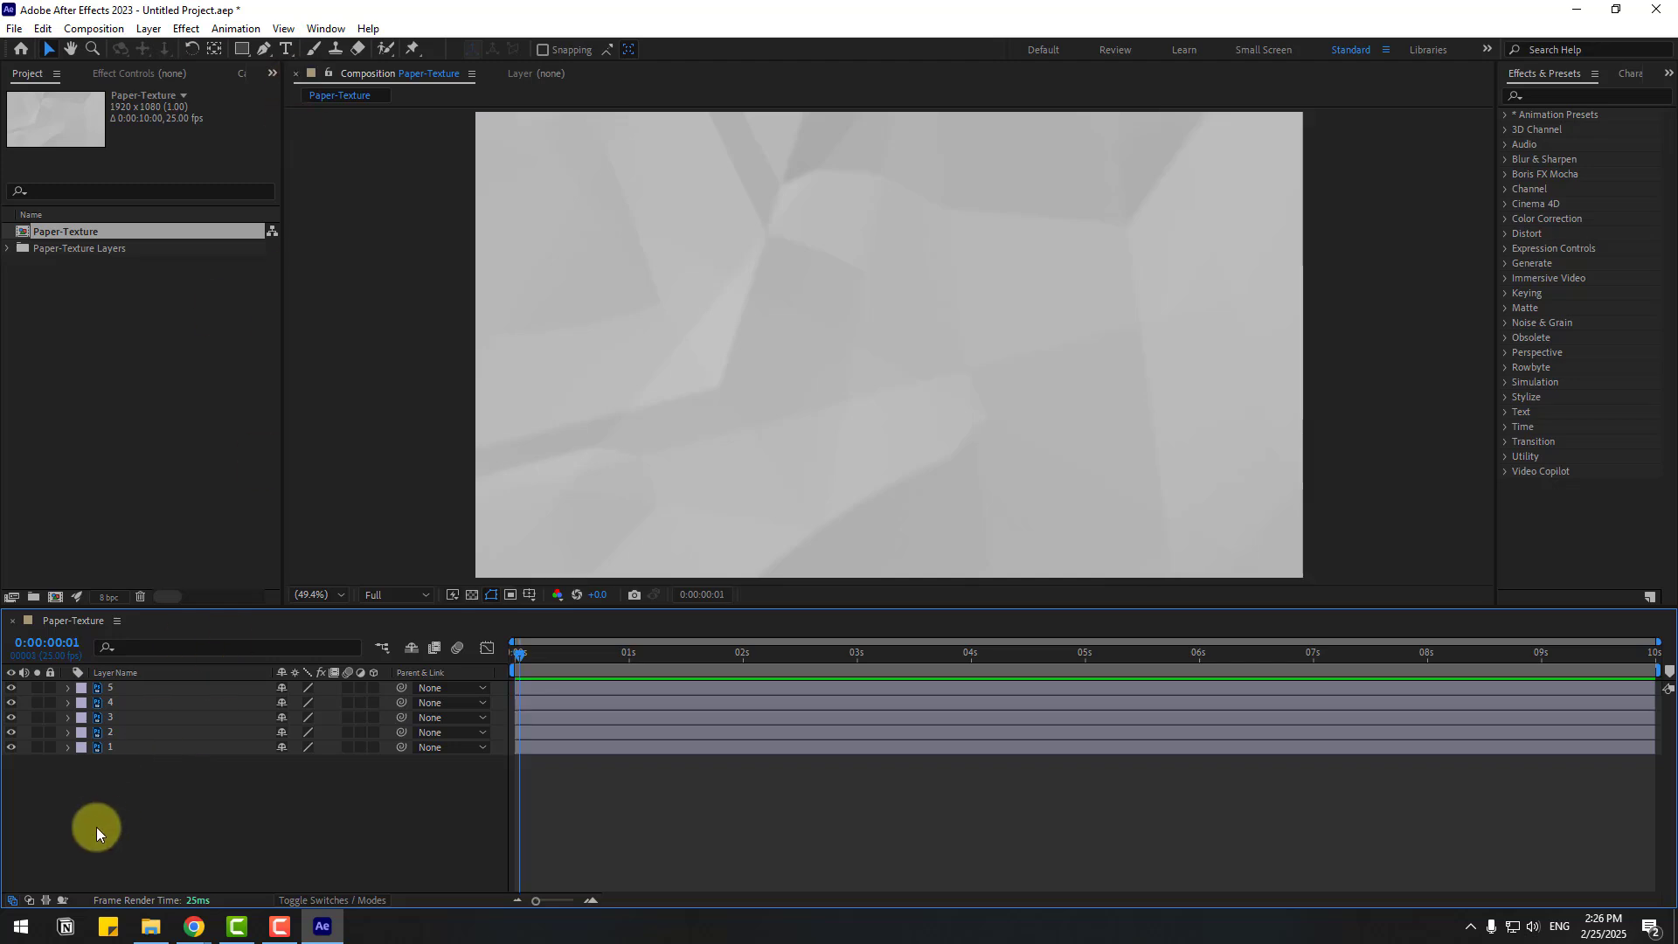
{"action": "key", "text": "ctrl+a"}
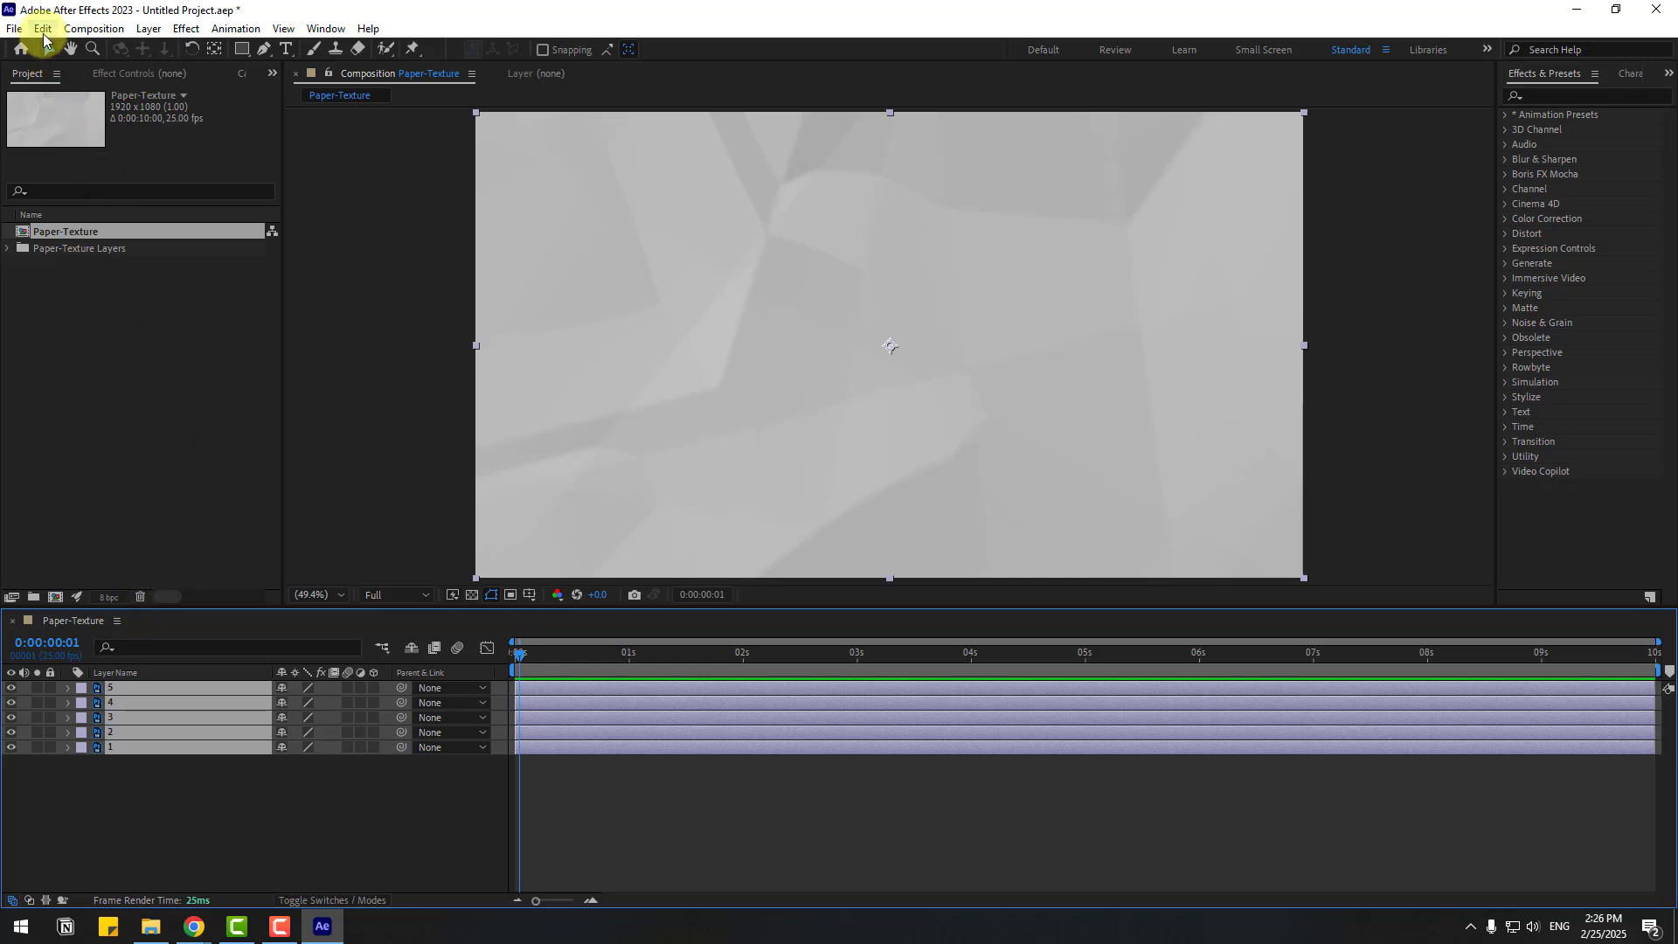
{"action": "left_click", "coordinate": [43, 29]}
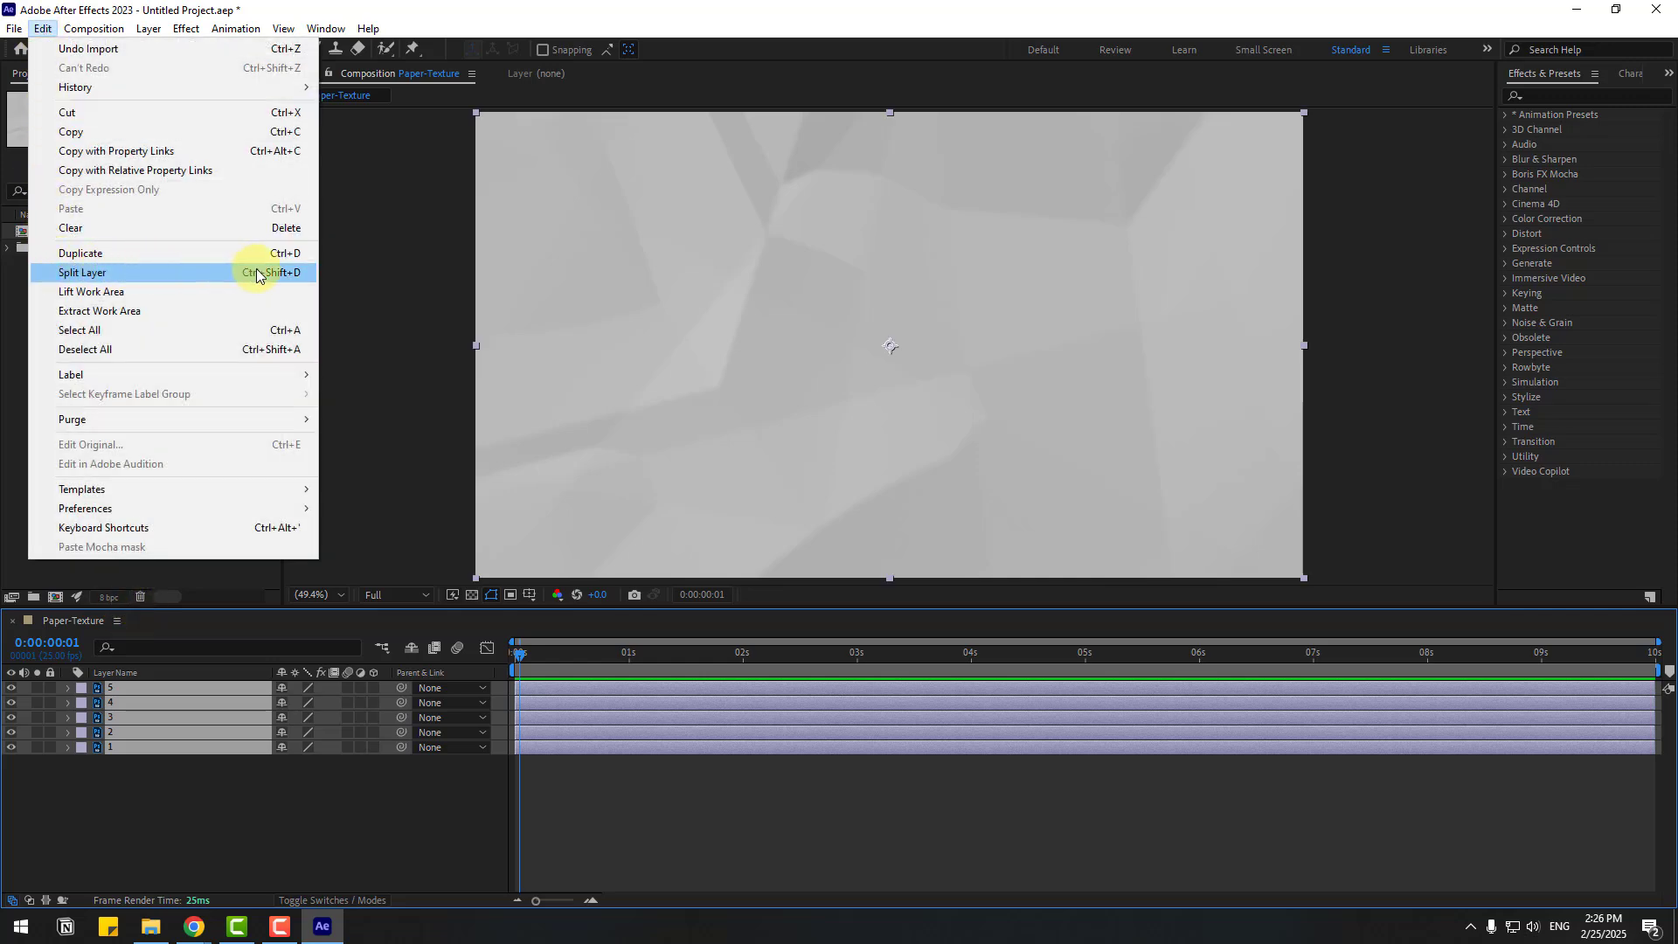
{"action": "left_click", "coordinate": [296, 272]}
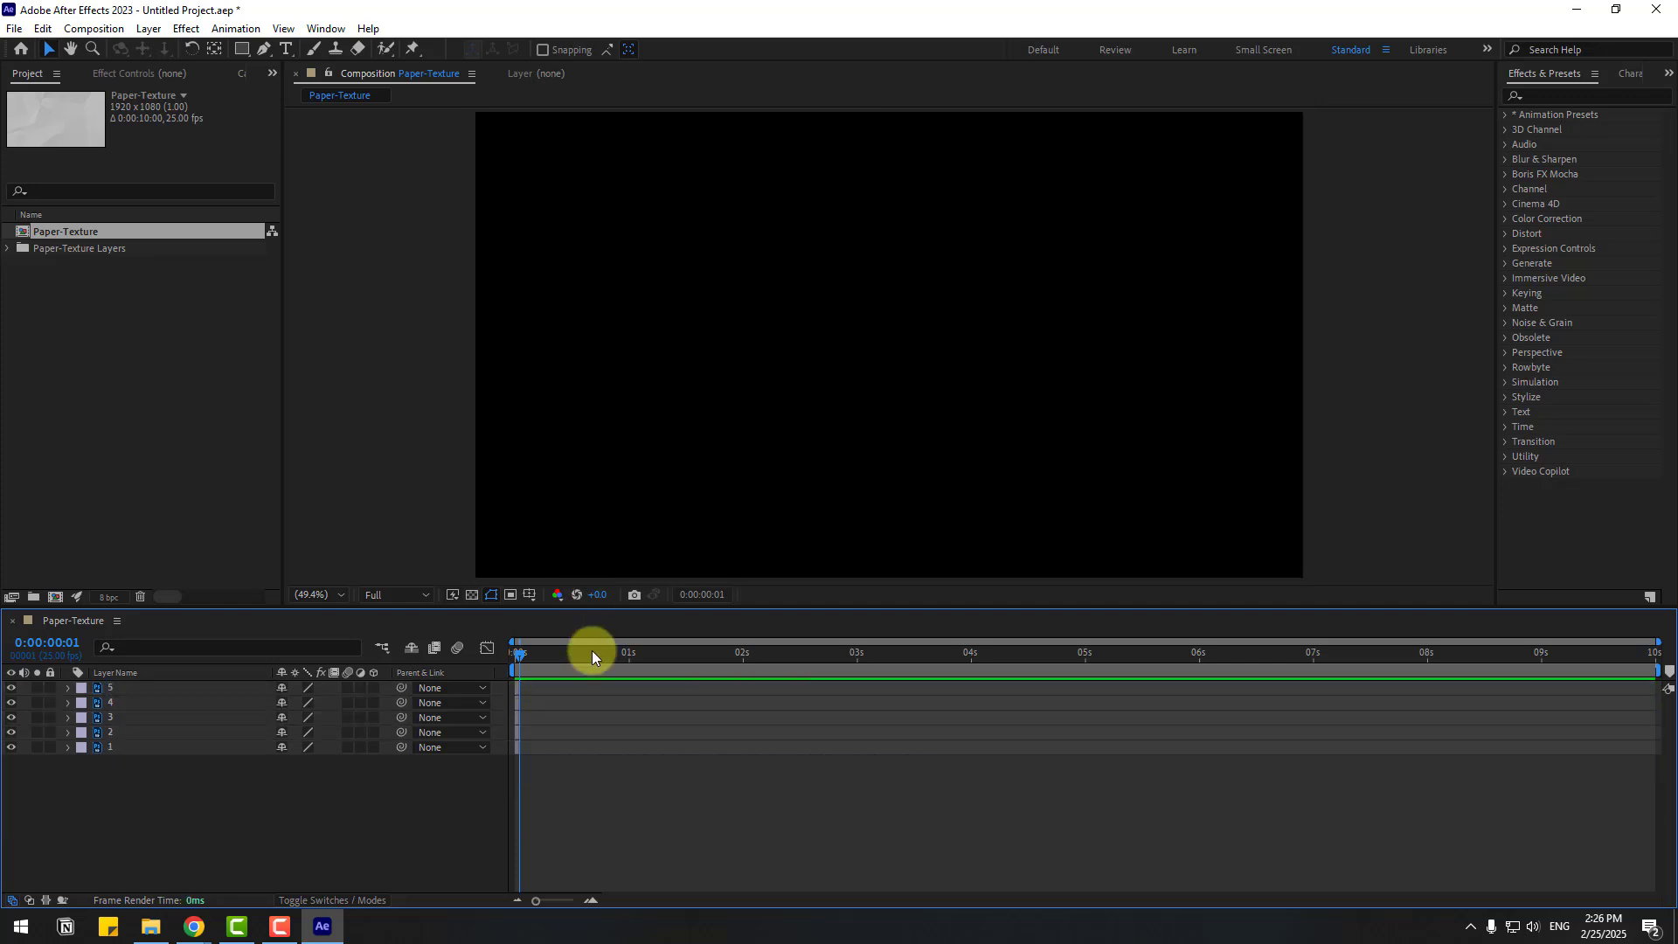
{"action": "scroll", "coordinate": [612, 743], "scroll_direction": "up", "scroll_amount": 5}
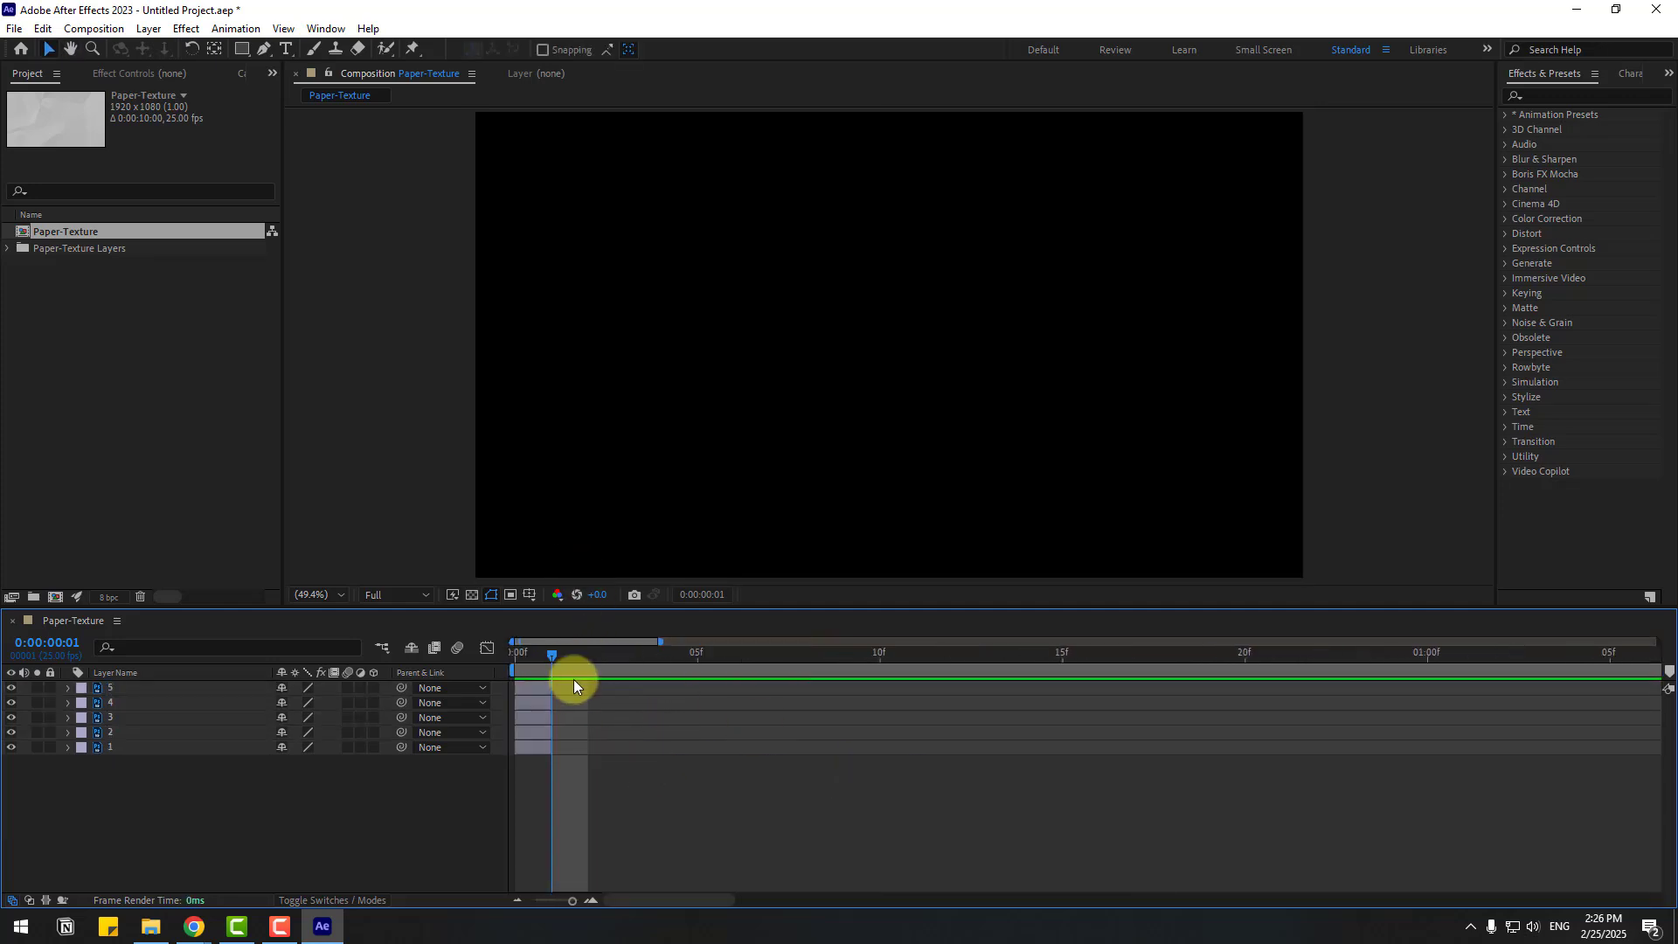
{"action": "left_click", "coordinate": [527, 657]}
{"action": "left_click_drag", "start_coordinate": [126, 799], "coordinate": [166, 668]}
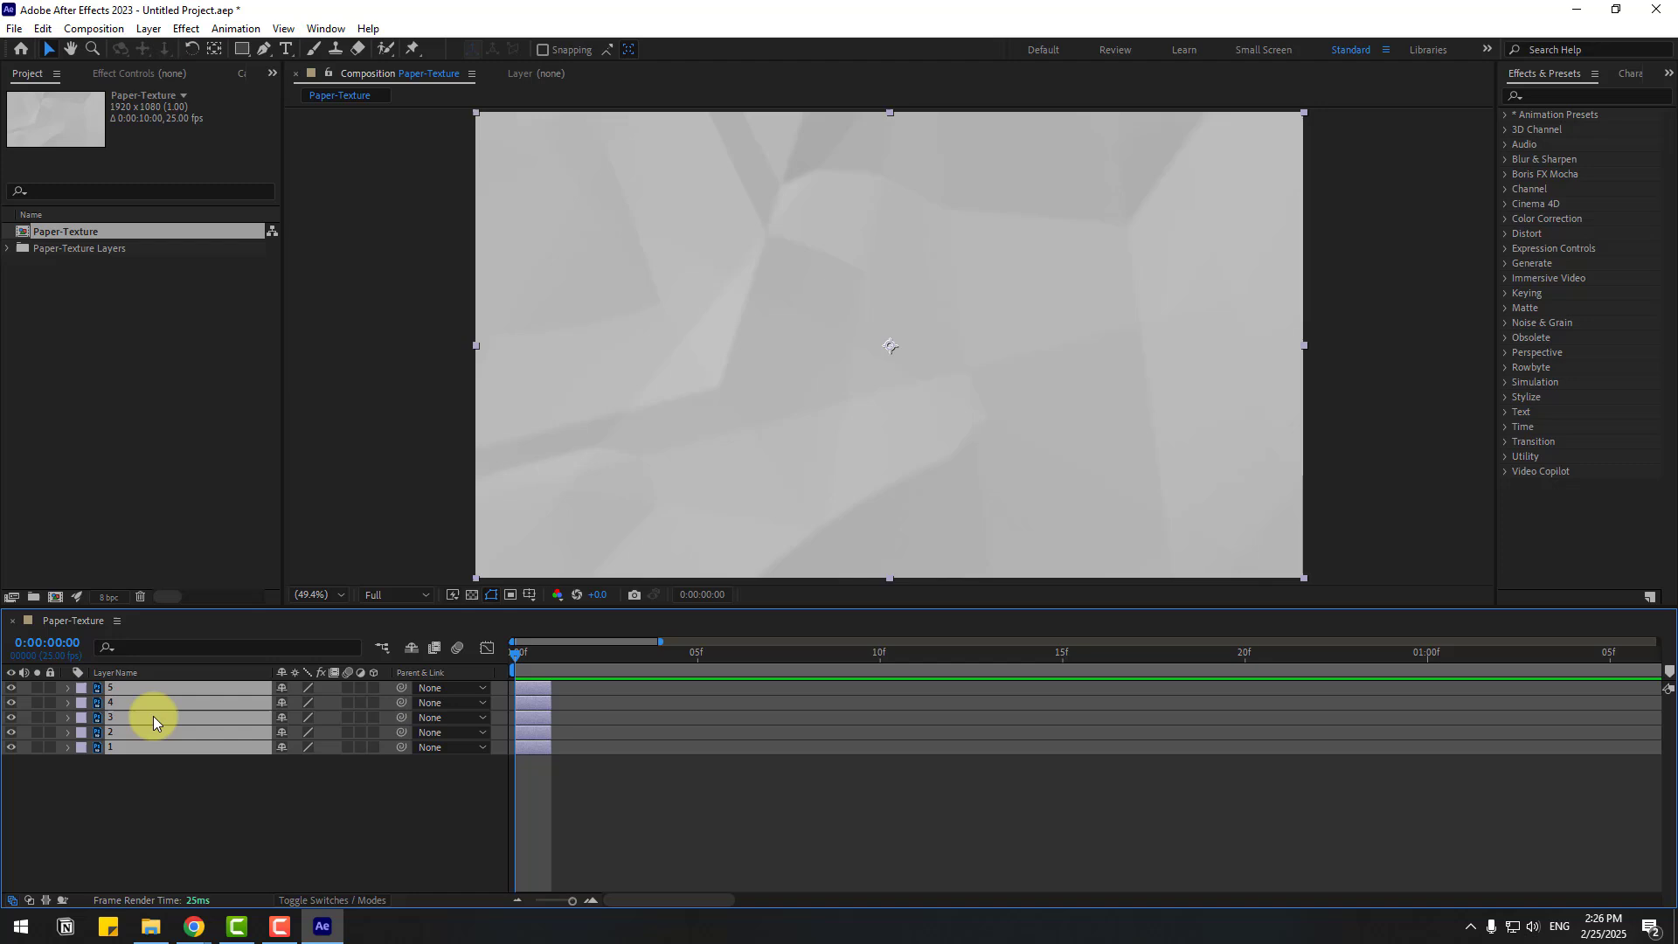
Step: Sequence the five paper layers one after another using Sequence Layers with Overlap enabled
{"action": "left_click", "coordinate": [238, 29]}
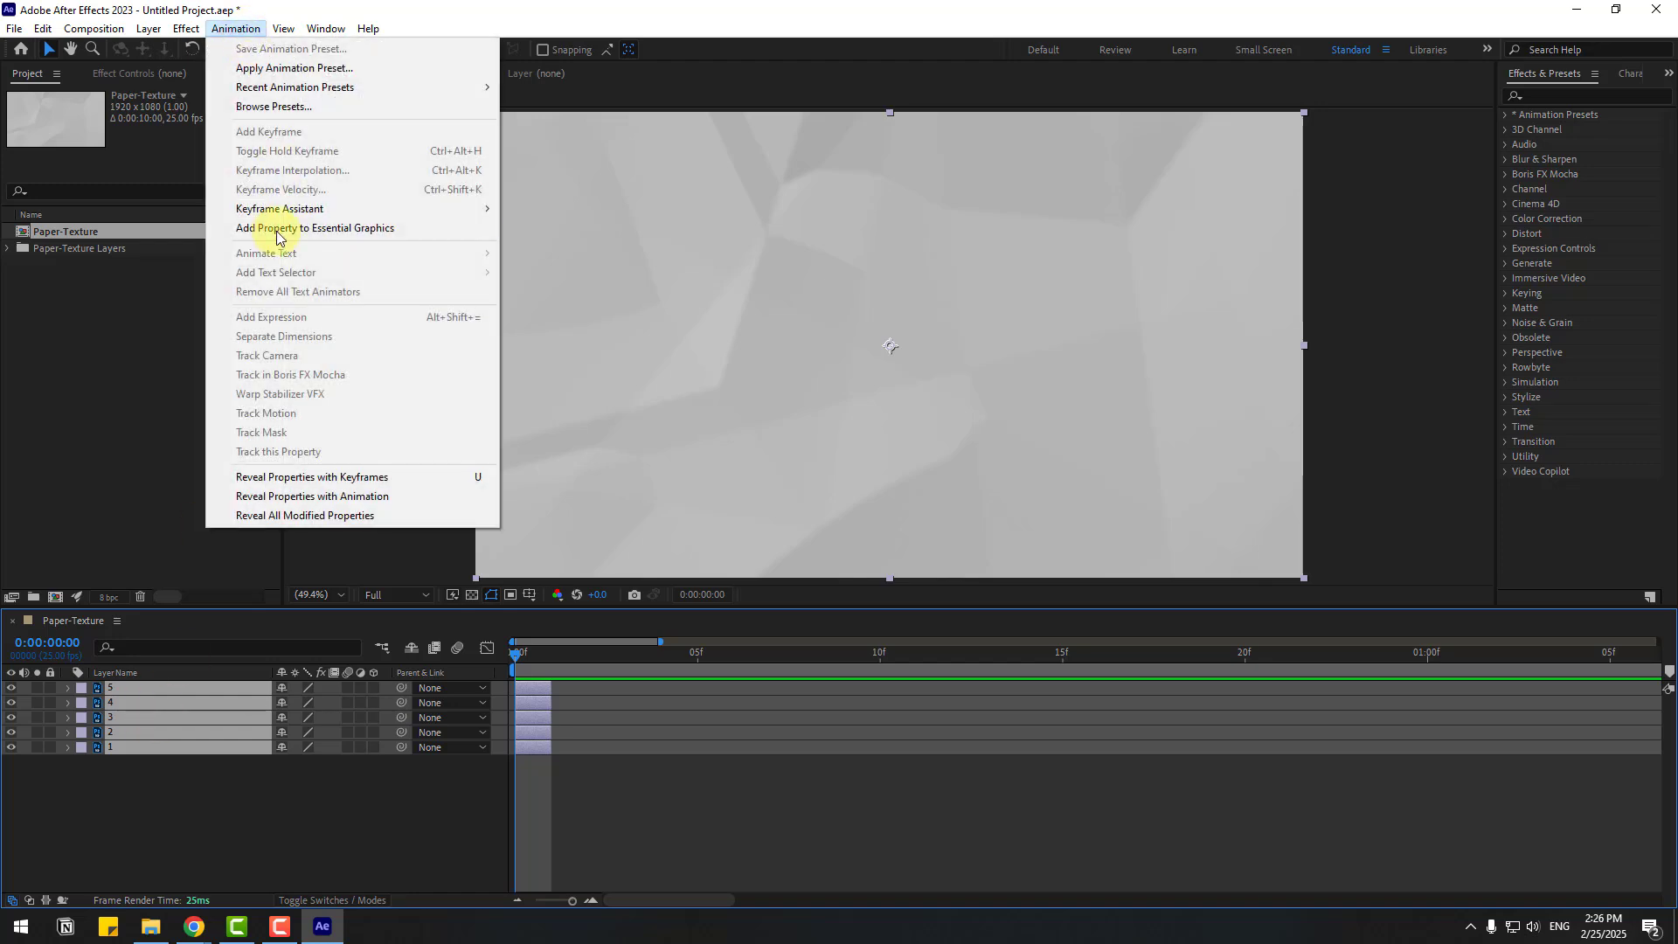
{"action": "mouse_move", "coordinate": [281, 215]}
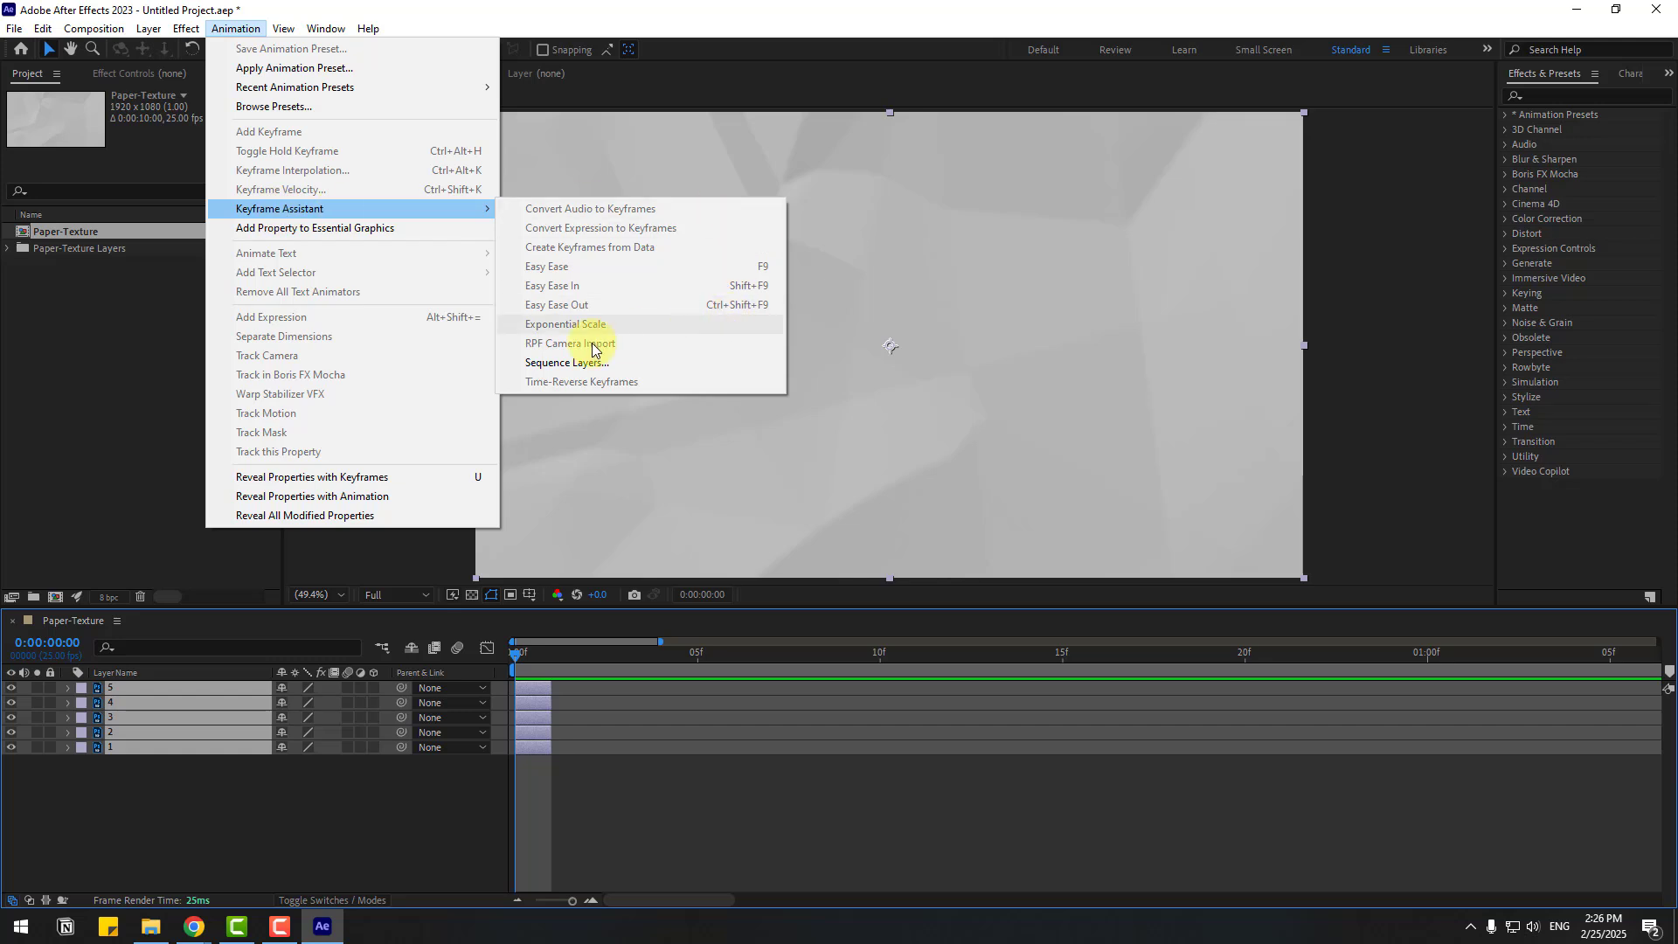
{"action": "left_click", "coordinate": [566, 363]}
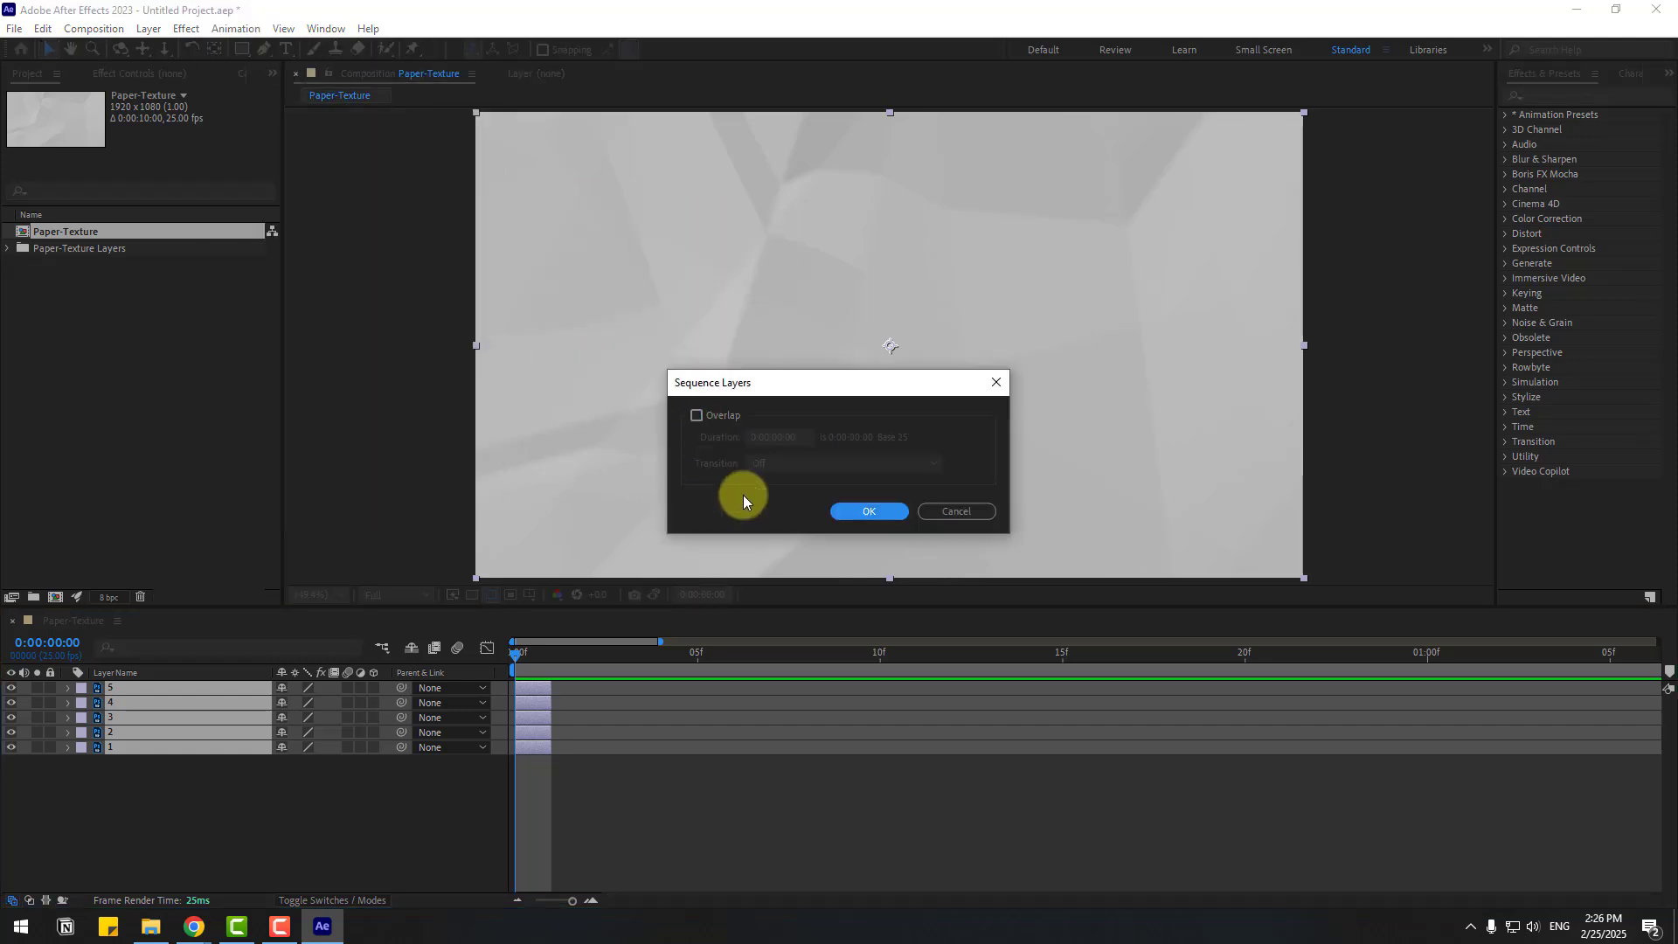
{"action": "left_click", "coordinate": [697, 416]}
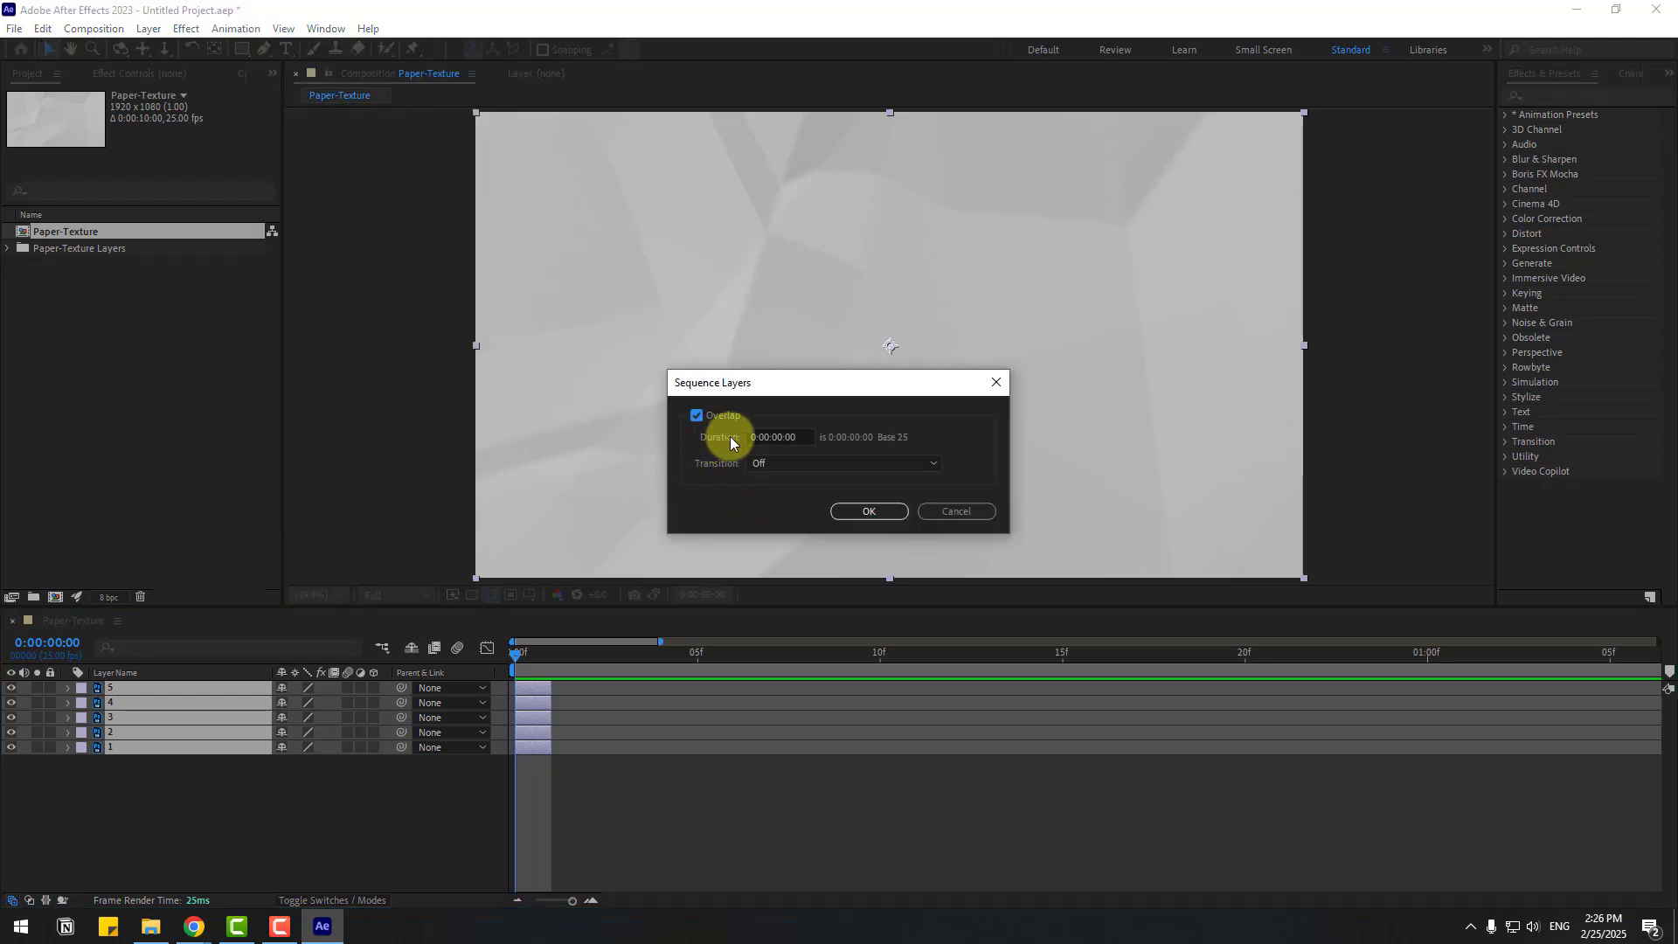
{"action": "left_click", "coordinate": [871, 513]}
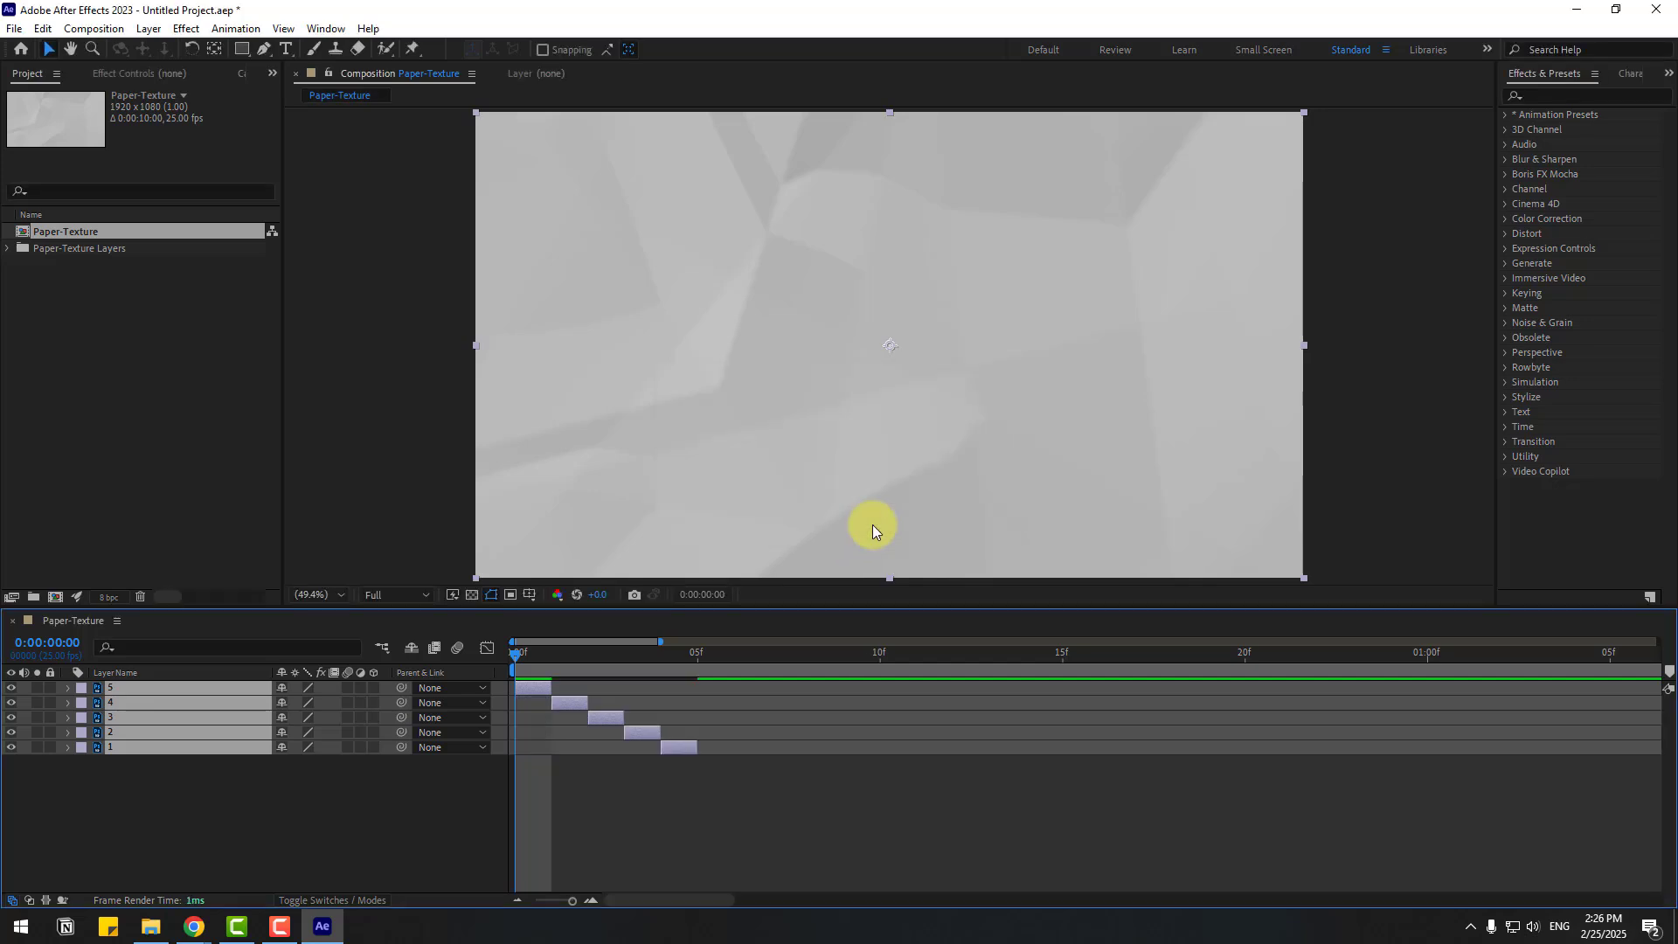
{"action": "left_click", "coordinate": [688, 811]}
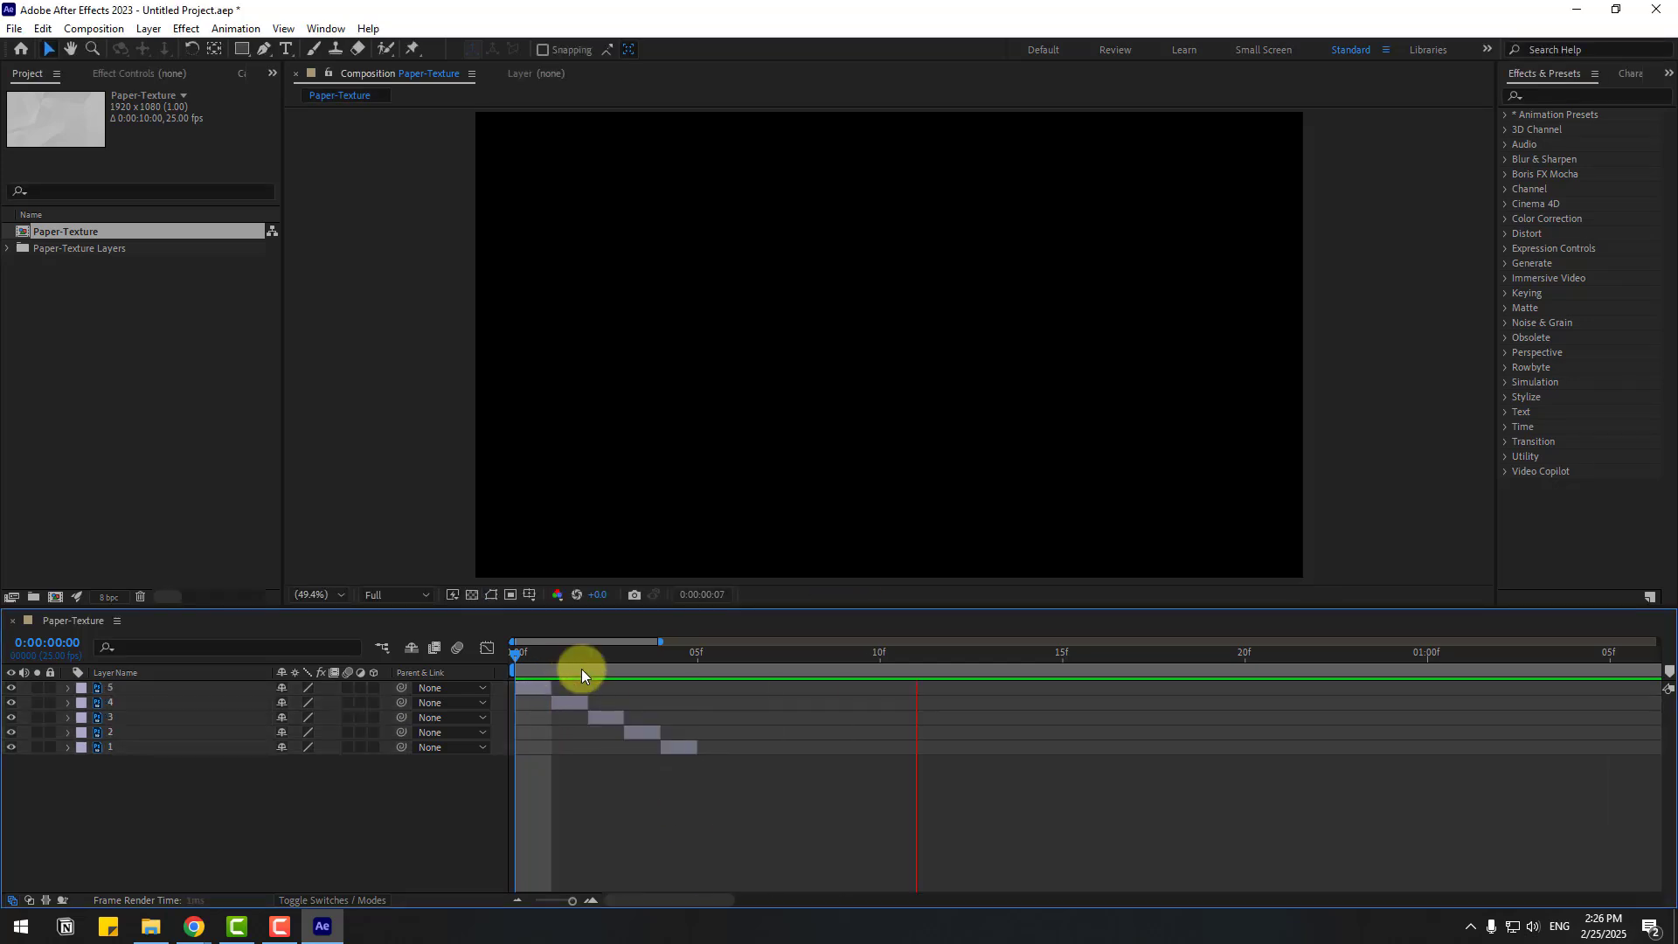
Step: Scrub through the texture frames and end the work area at frame 05f
{"action": "left_click", "coordinate": [550, 657]}
{"action": "left_click_drag", "start_coordinate": [548, 657], "coordinate": [654, 657]}
{"action": "key", "text": "Home"}
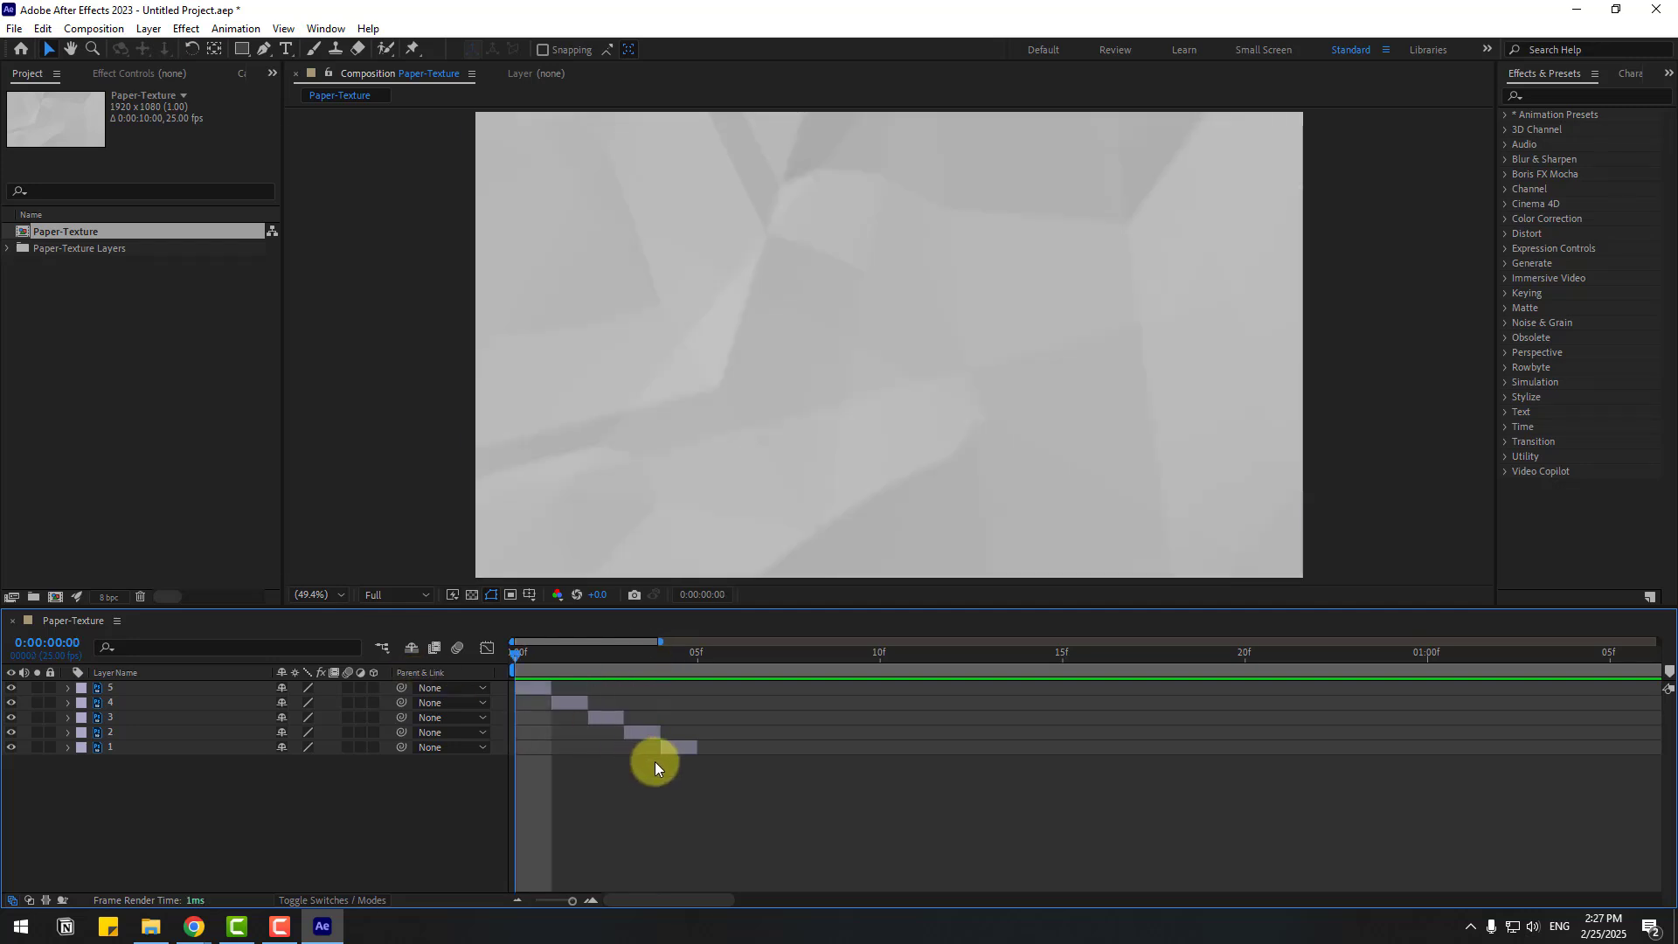
{"action": "key", "text": "minus"}
{"action": "key", "text": "minus"}
{"action": "key", "text": "minus"}
{"action": "key", "text": "minus"}
{"action": "key", "text": "minus"}
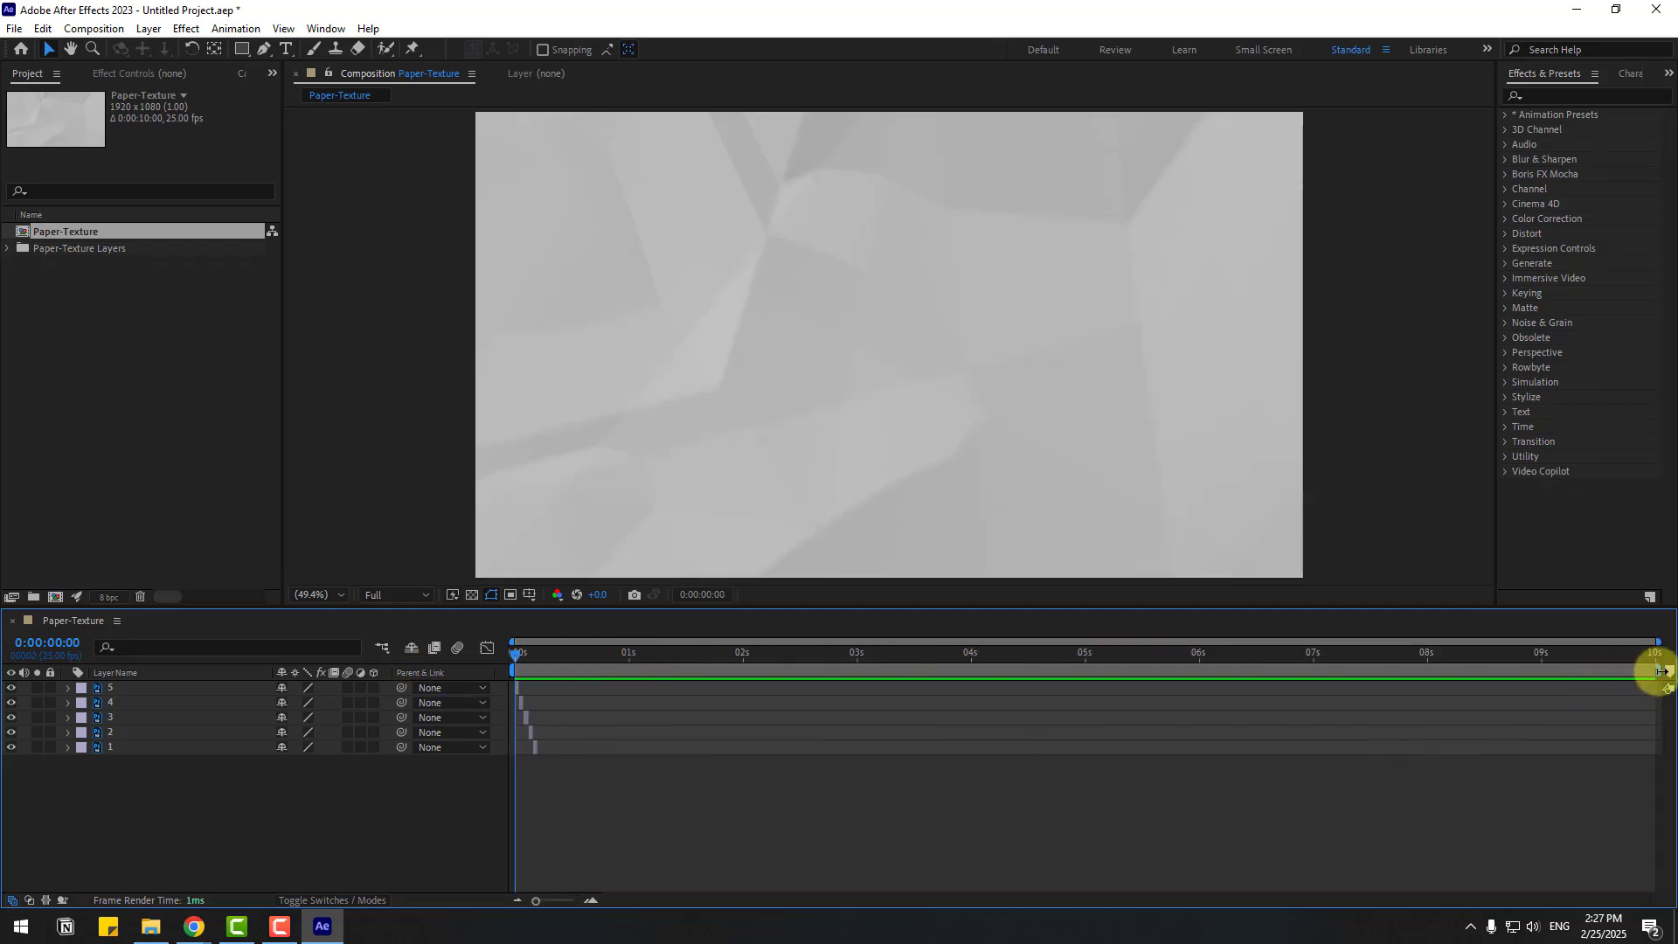
{"action": "left_click_drag", "start_coordinate": [1652, 671], "coordinate": [570, 697]}
{"action": "key", "text": "equal"}
{"action": "key", "text": "equal"}
{"action": "key", "text": "equal"}
{"action": "key", "text": "equal"}
{"action": "key", "text": "equal"}
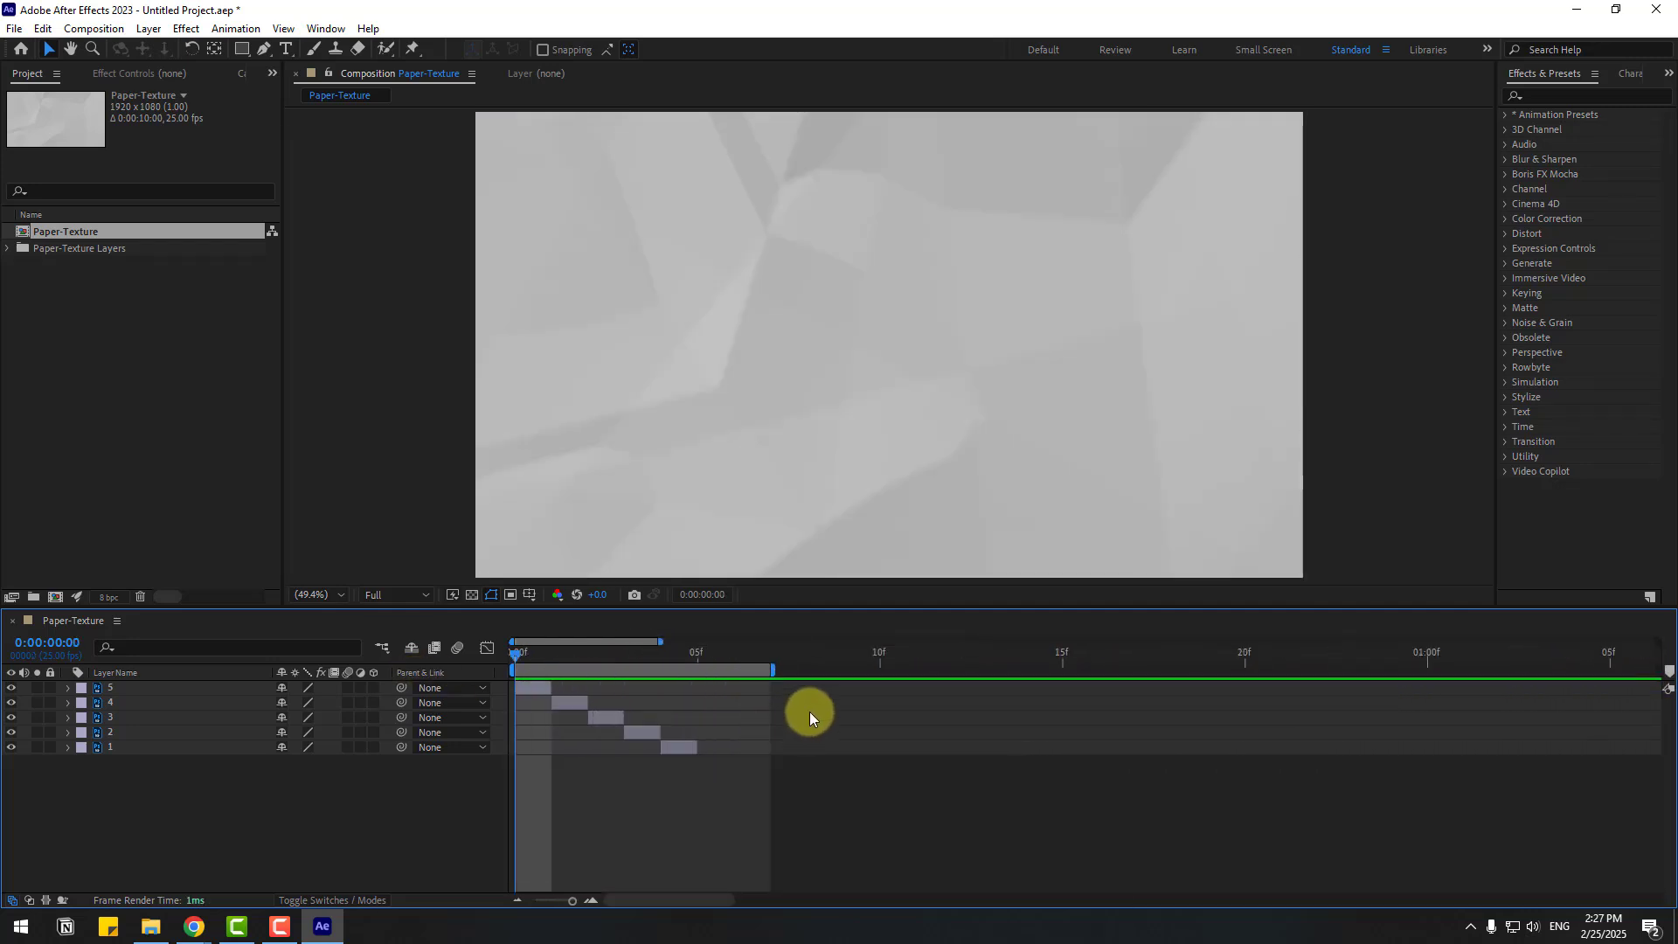
{"action": "left_click_drag", "start_coordinate": [824, 666], "coordinate": [732, 669]}
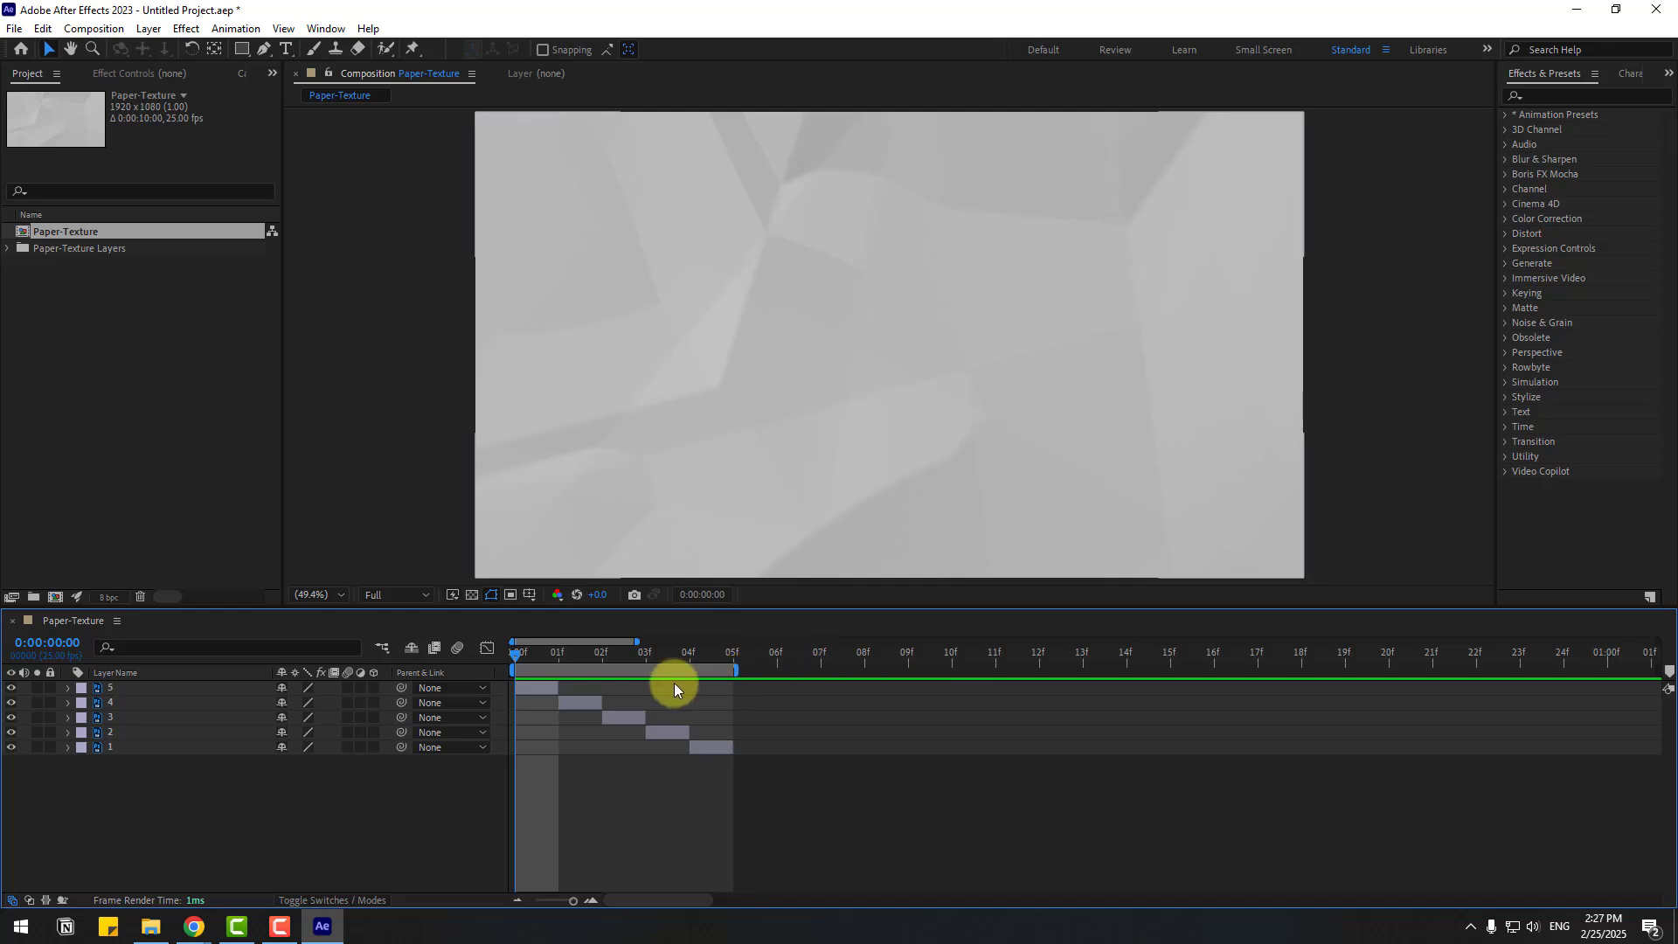
Step: Trim Paper-Texture to the five-frame work area and nest it in a new composition
{"action": "right_click", "coordinate": [678, 674]}
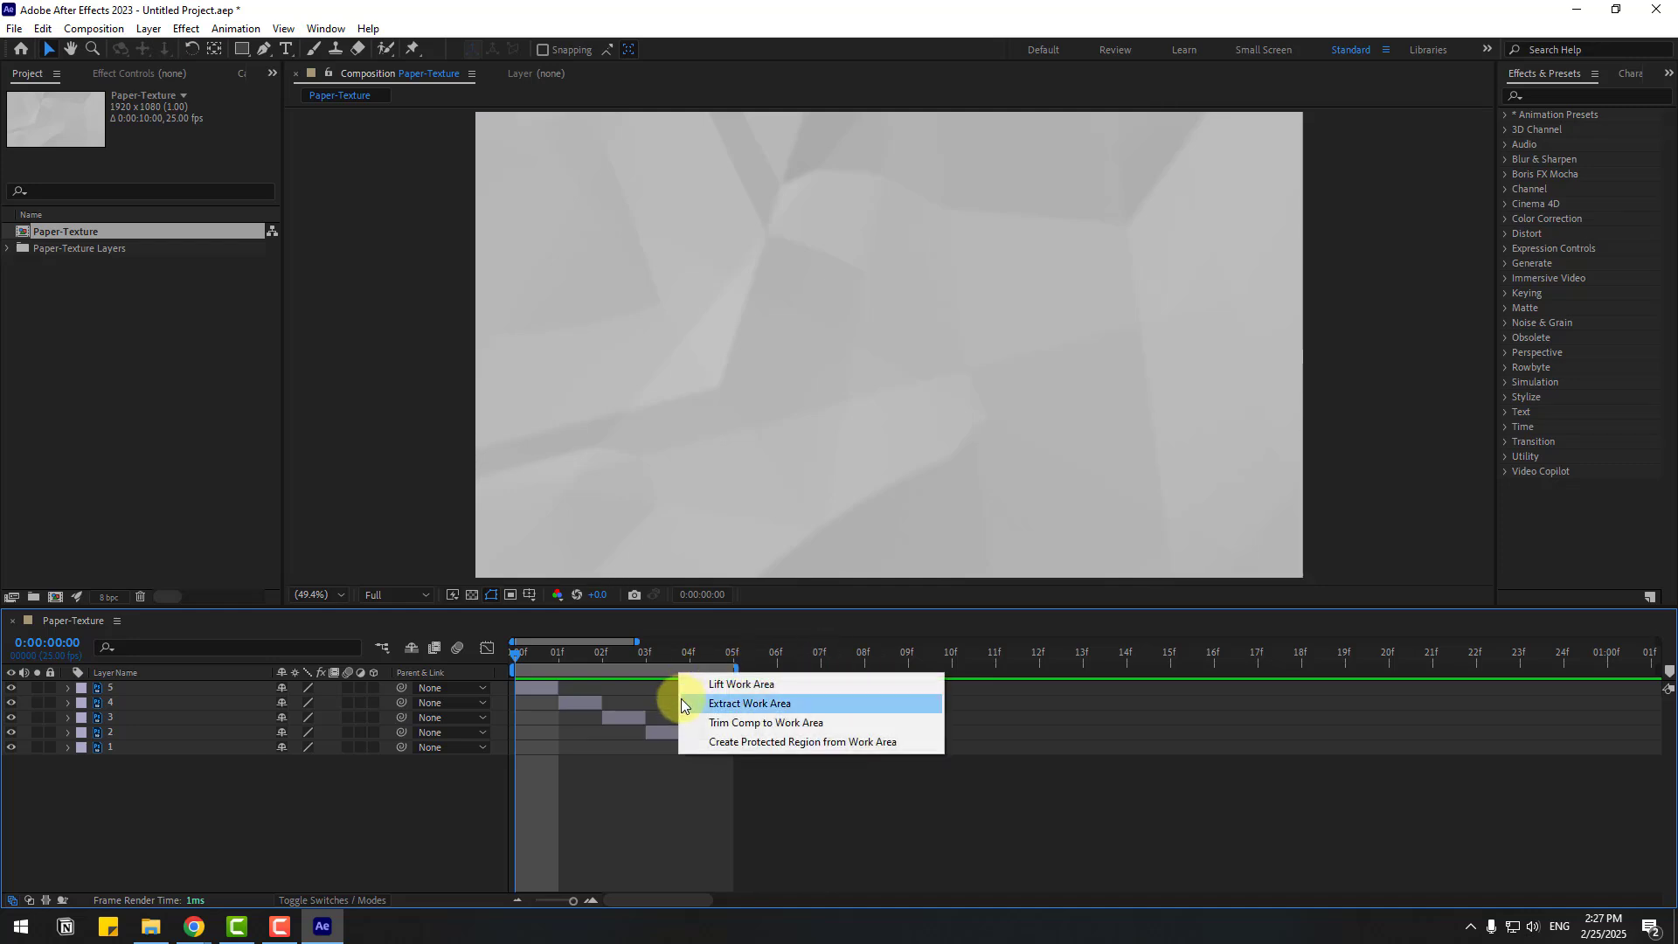
{"action": "left_click", "coordinate": [820, 728]}
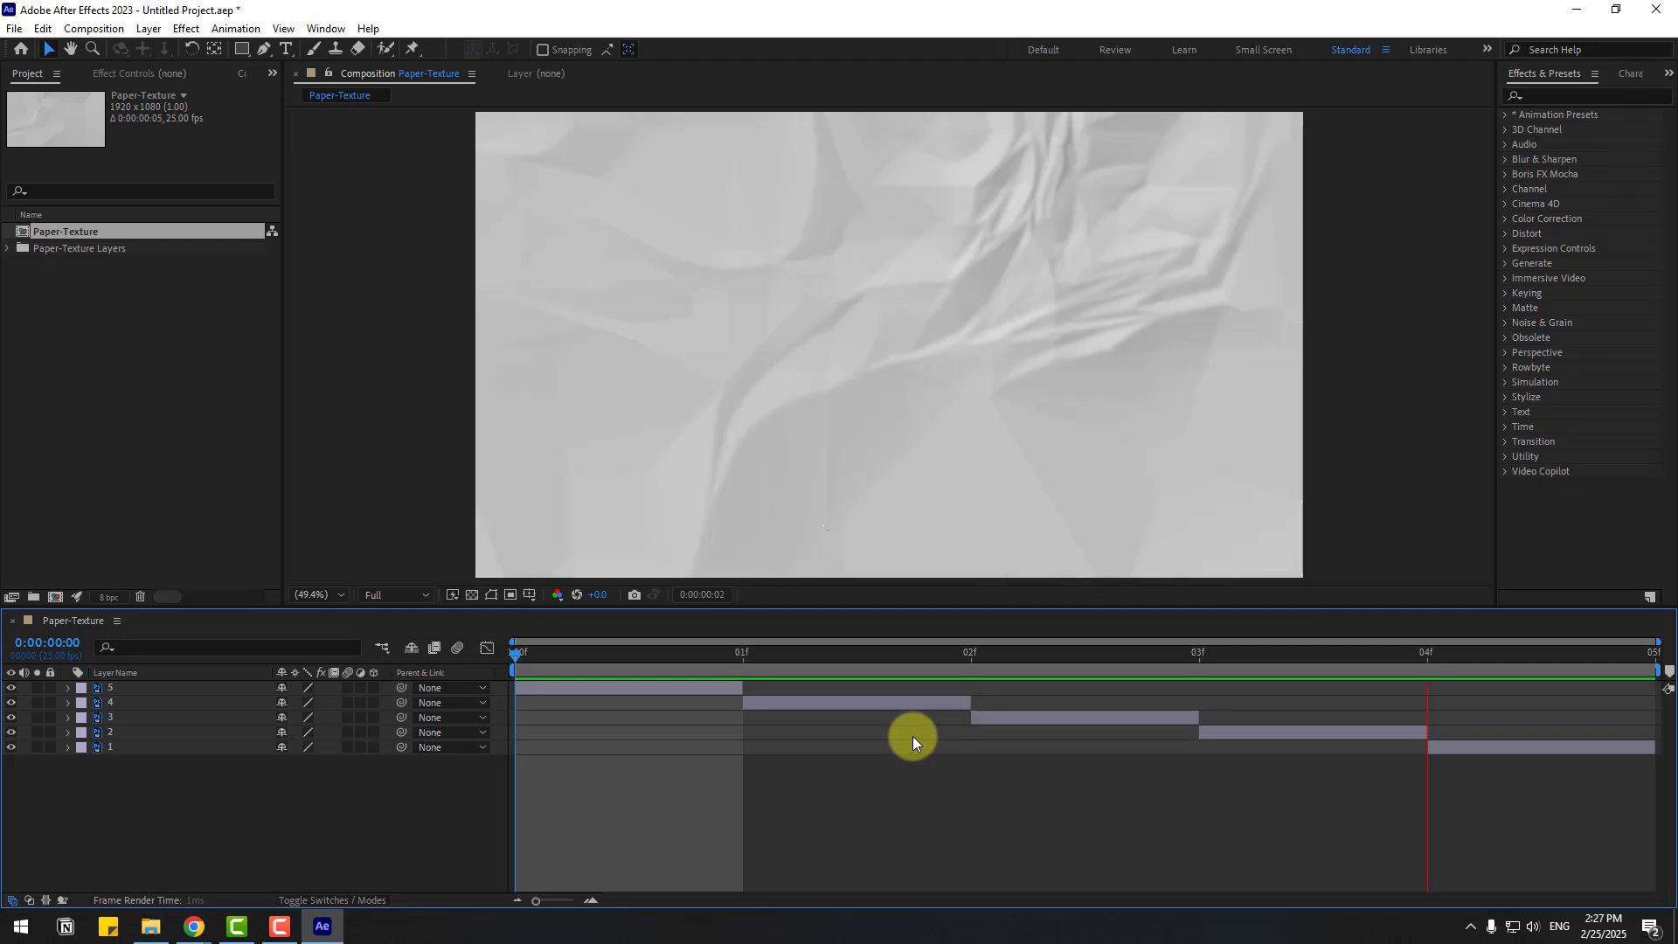
{"action": "left_click", "coordinate": [61, 227]}
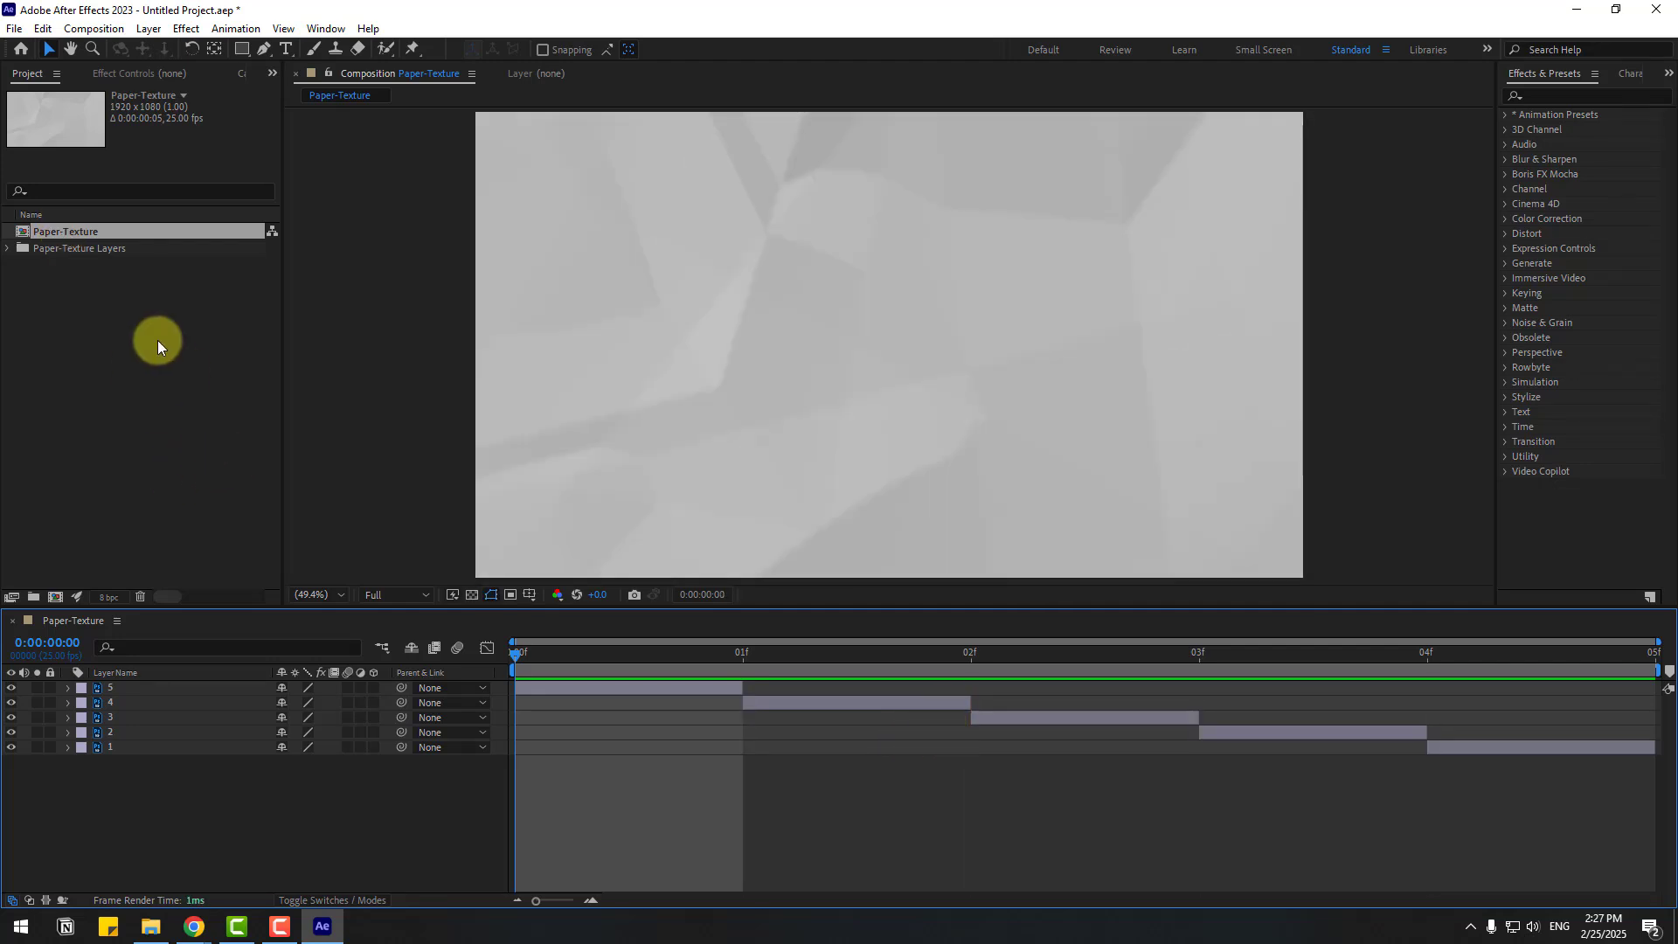
{"action": "left_click_drag", "start_coordinate": [60, 231], "coordinate": [55, 596]}
Step: Set the Paper-Texture 2 composition duration to 0:00:10:05
{"action": "right_click", "coordinate": [176, 807]}
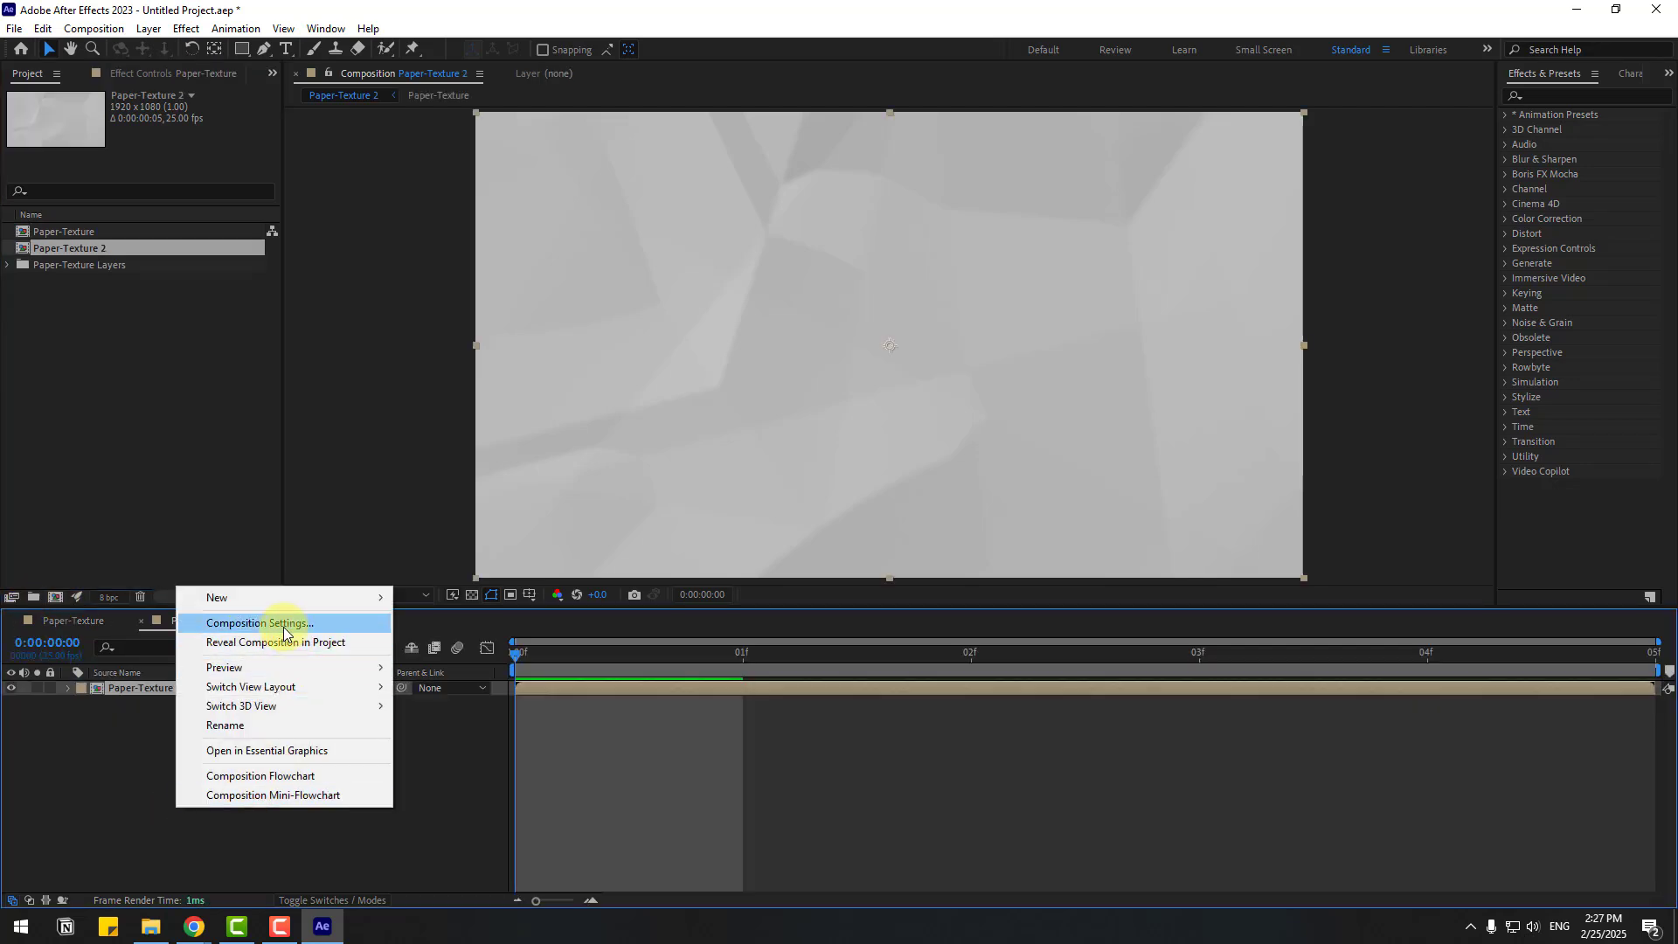
{"action": "left_click", "coordinate": [308, 626]}
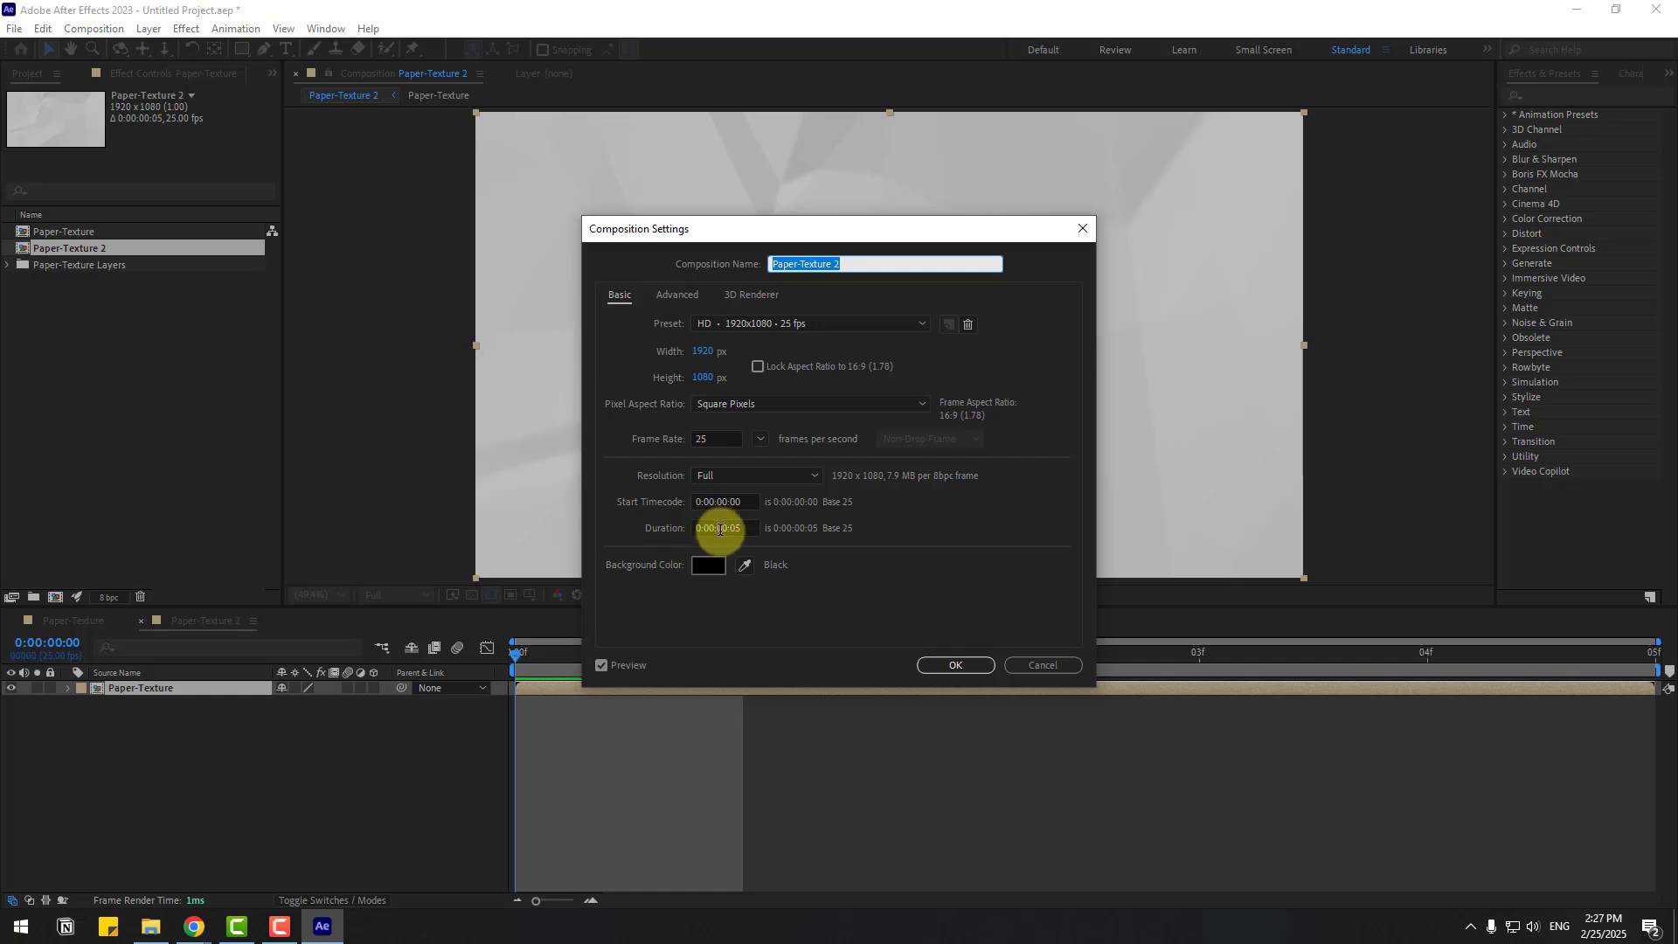
{"action": "left_click", "coordinate": [719, 529]}
{"action": "key", "text": "Delete"}
{"action": "key", "text": "Delete"}
{"action": "key", "text": "Delete"}
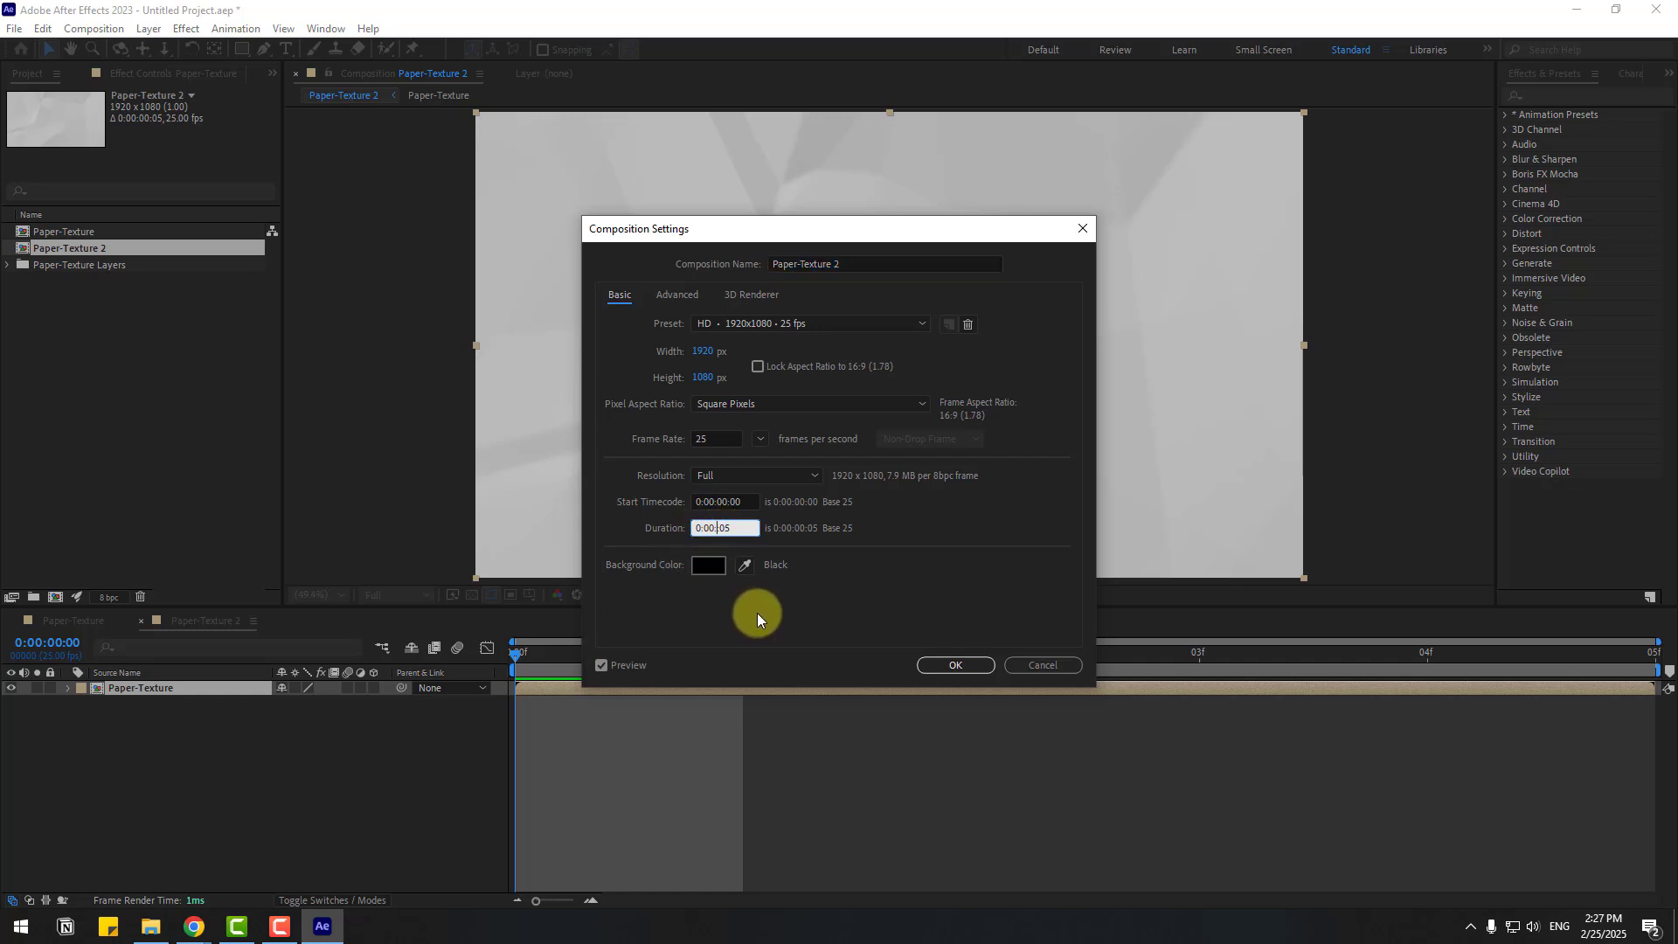
{"action": "type", "text": "10"}
{"action": "left_click", "coordinate": [951, 666]}
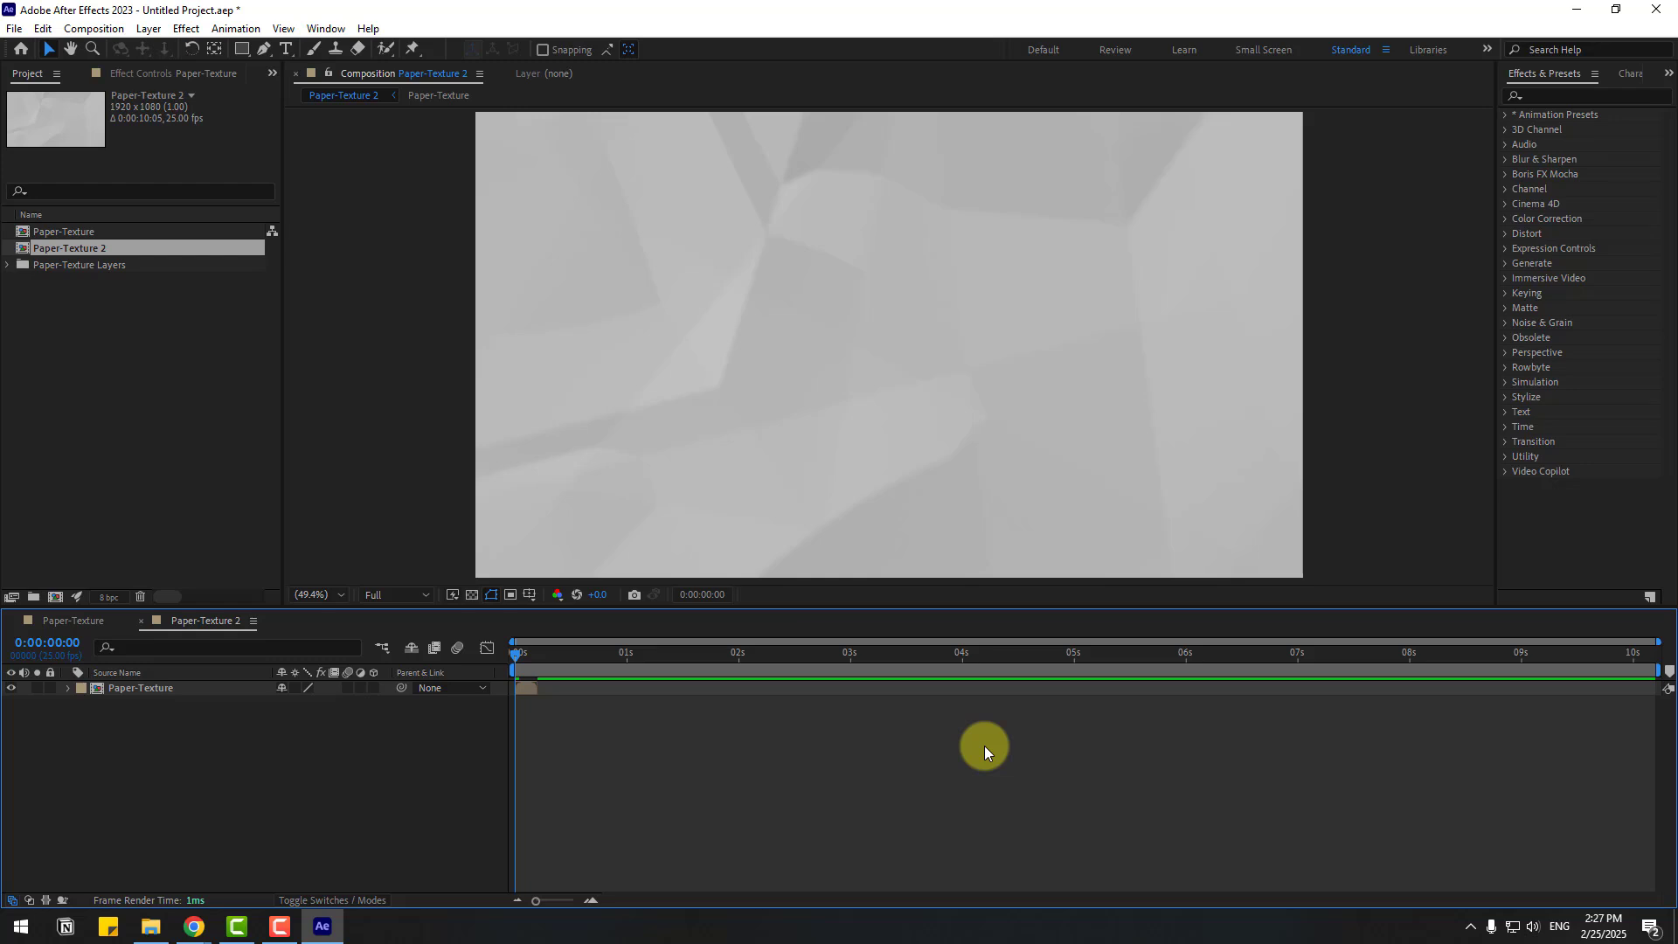
Step: Enable time remapping on the Paper-Texture layer and extend it to about 10 seconds
{"action": "left_click", "coordinate": [139, 685]}
{"action": "right_click", "coordinate": [145, 687]}
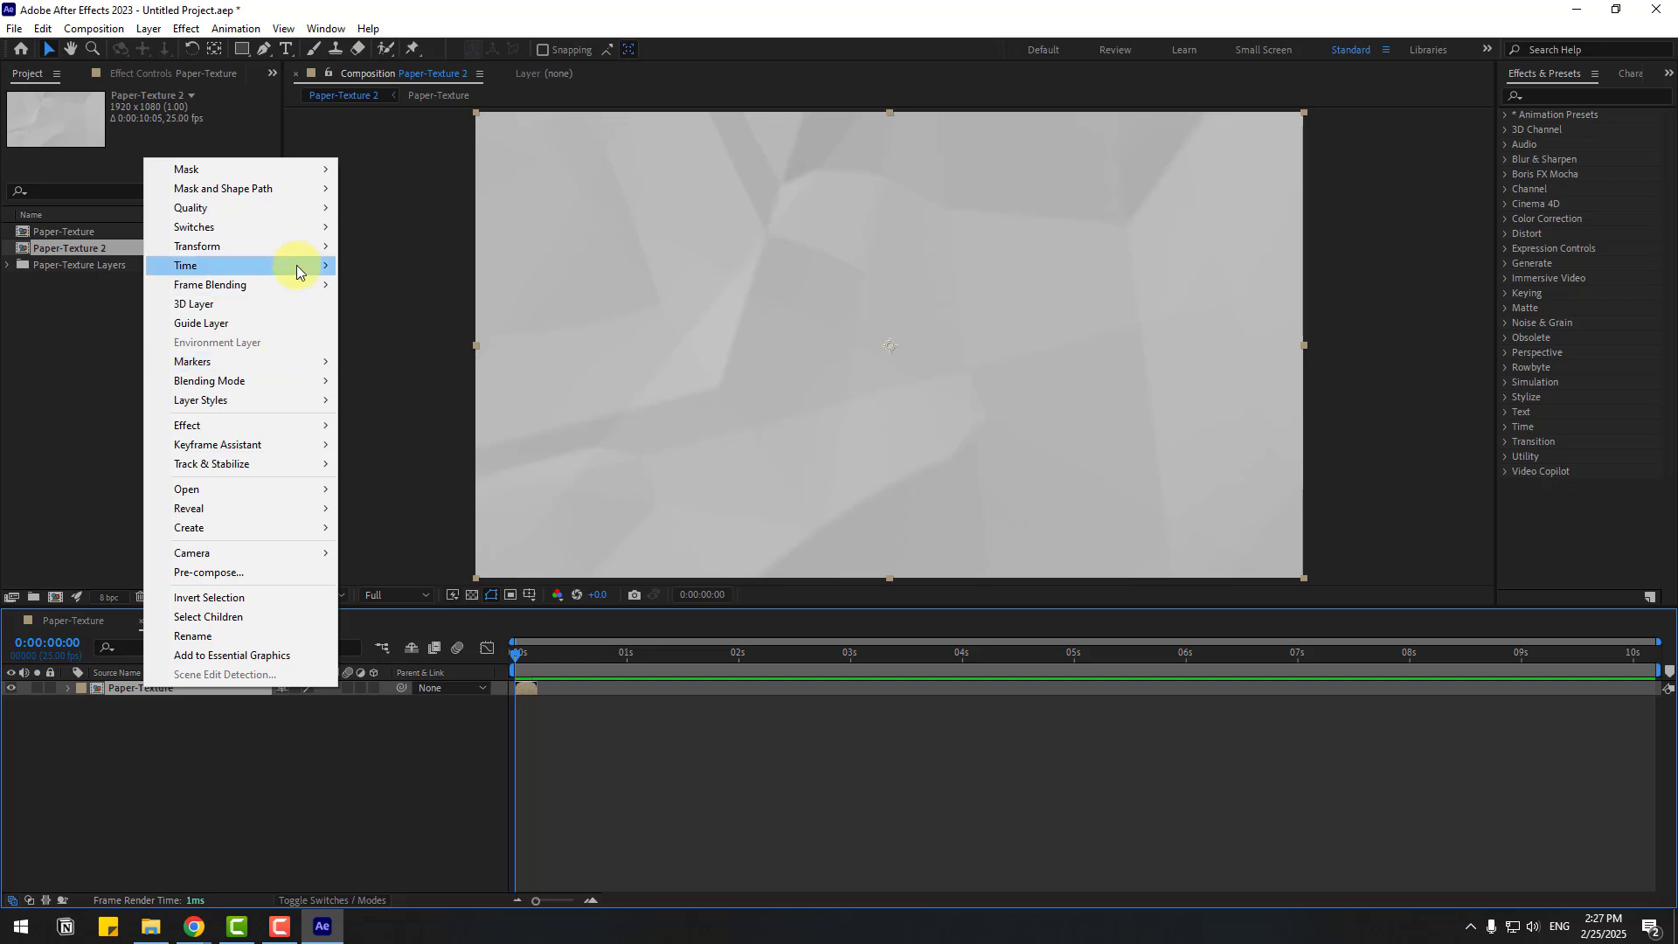
{"action": "mouse_move", "coordinate": [297, 264]}
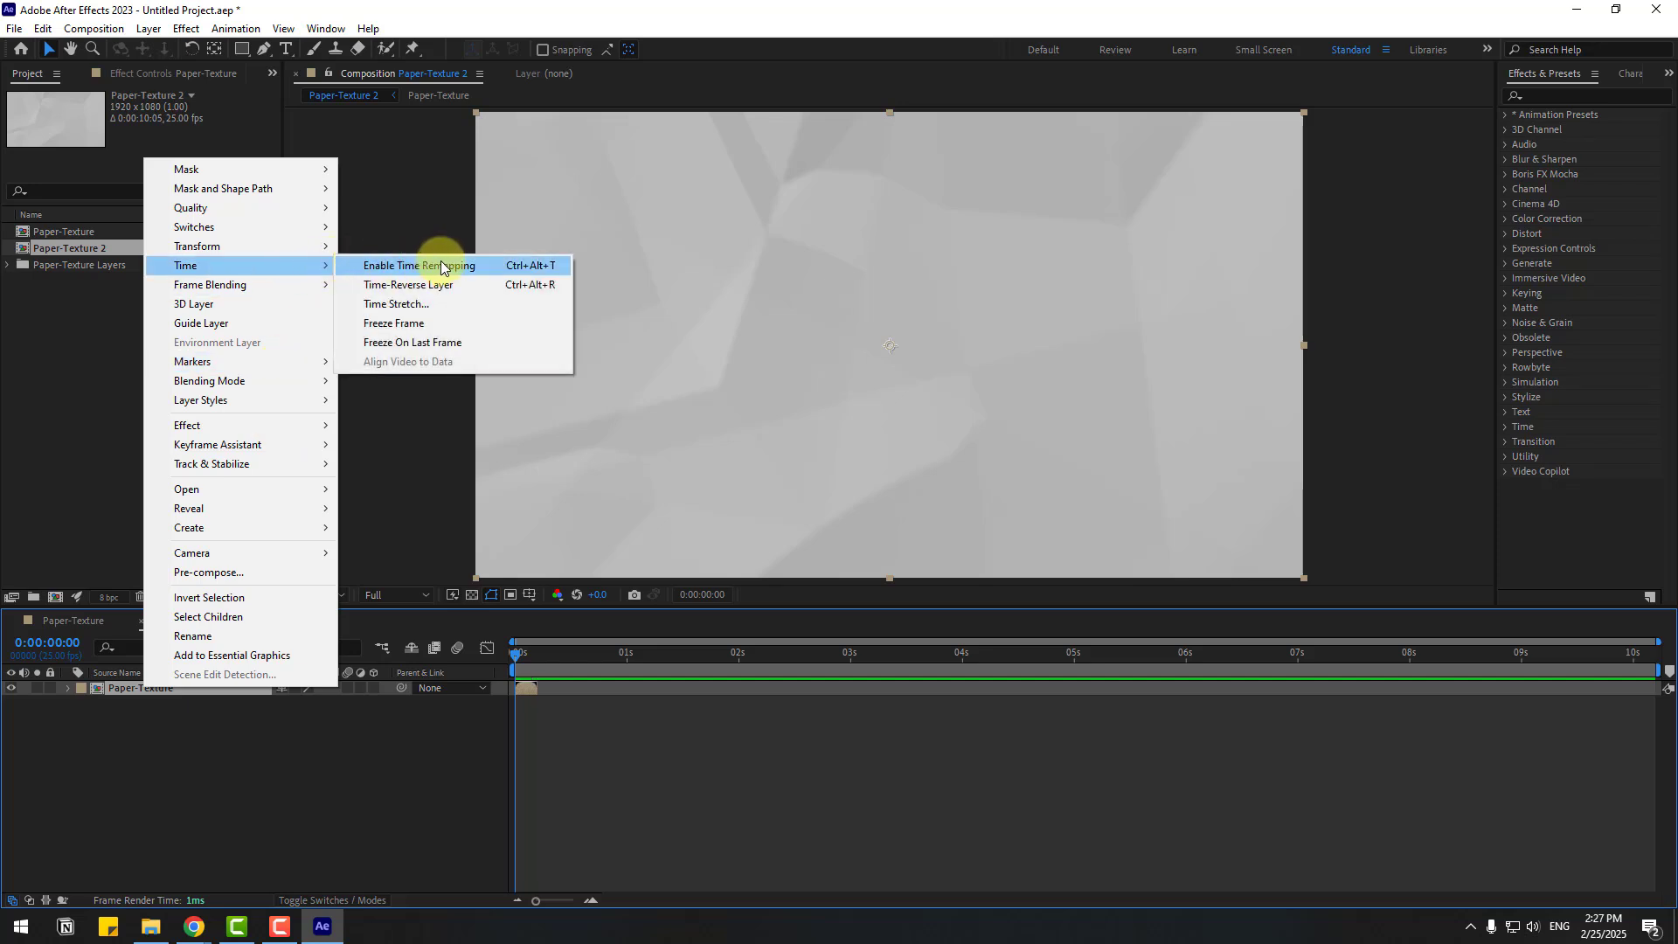
{"action": "left_click", "coordinate": [488, 265]}
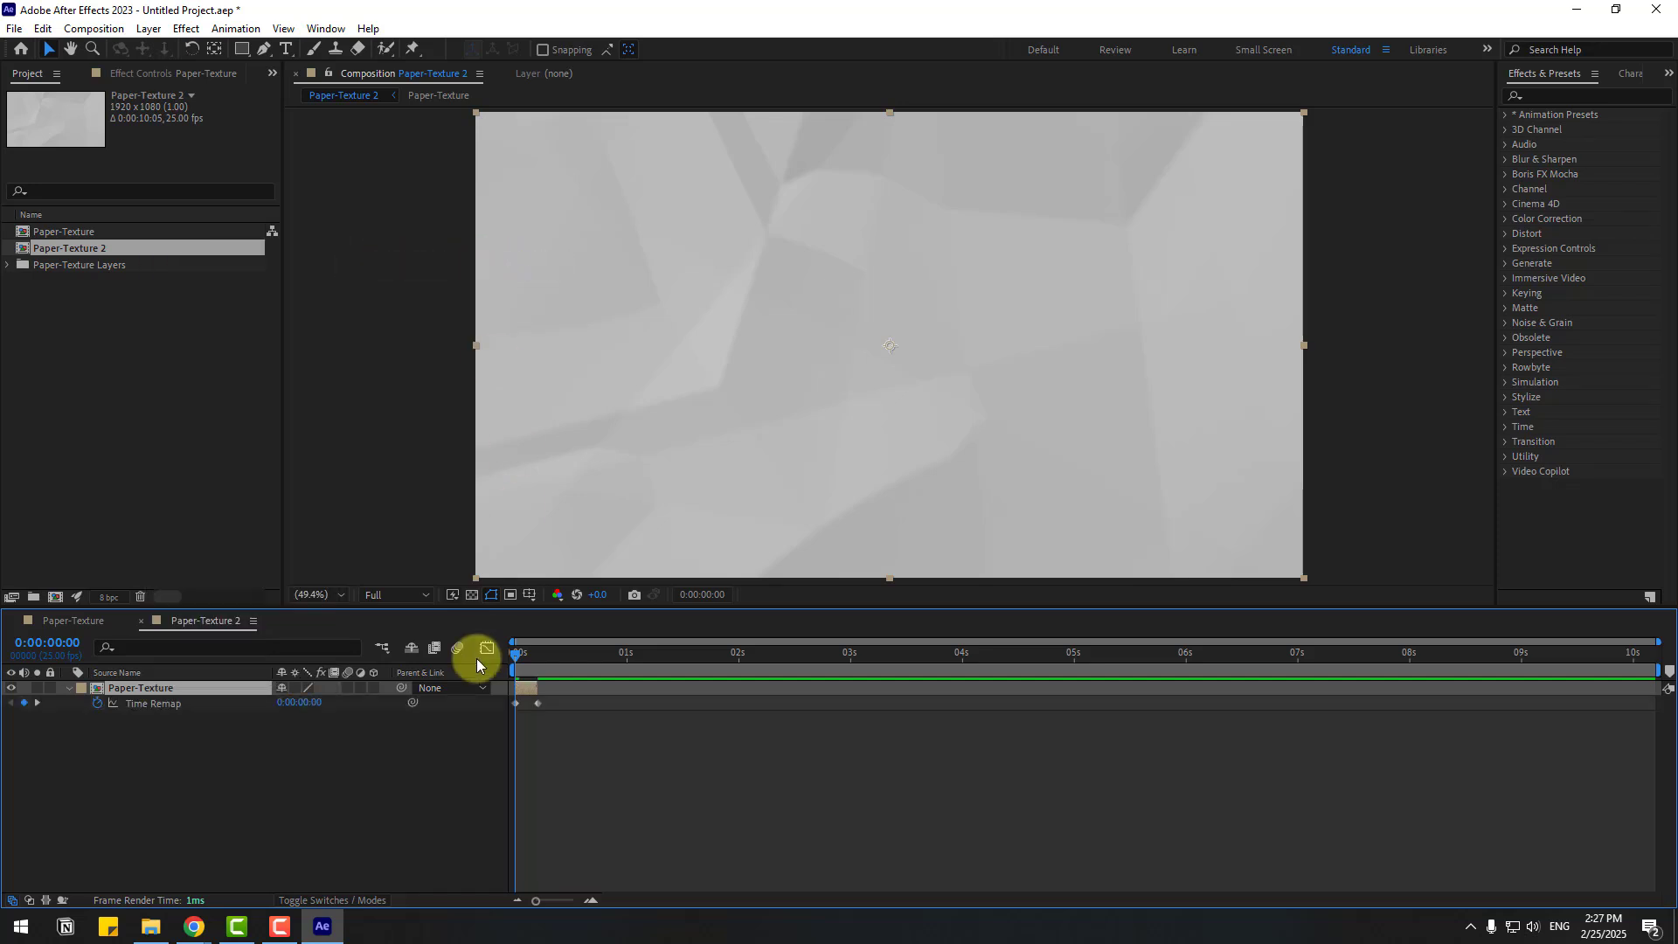
{"action": "left_click_drag", "start_coordinate": [539, 688], "coordinate": [1657, 701]}
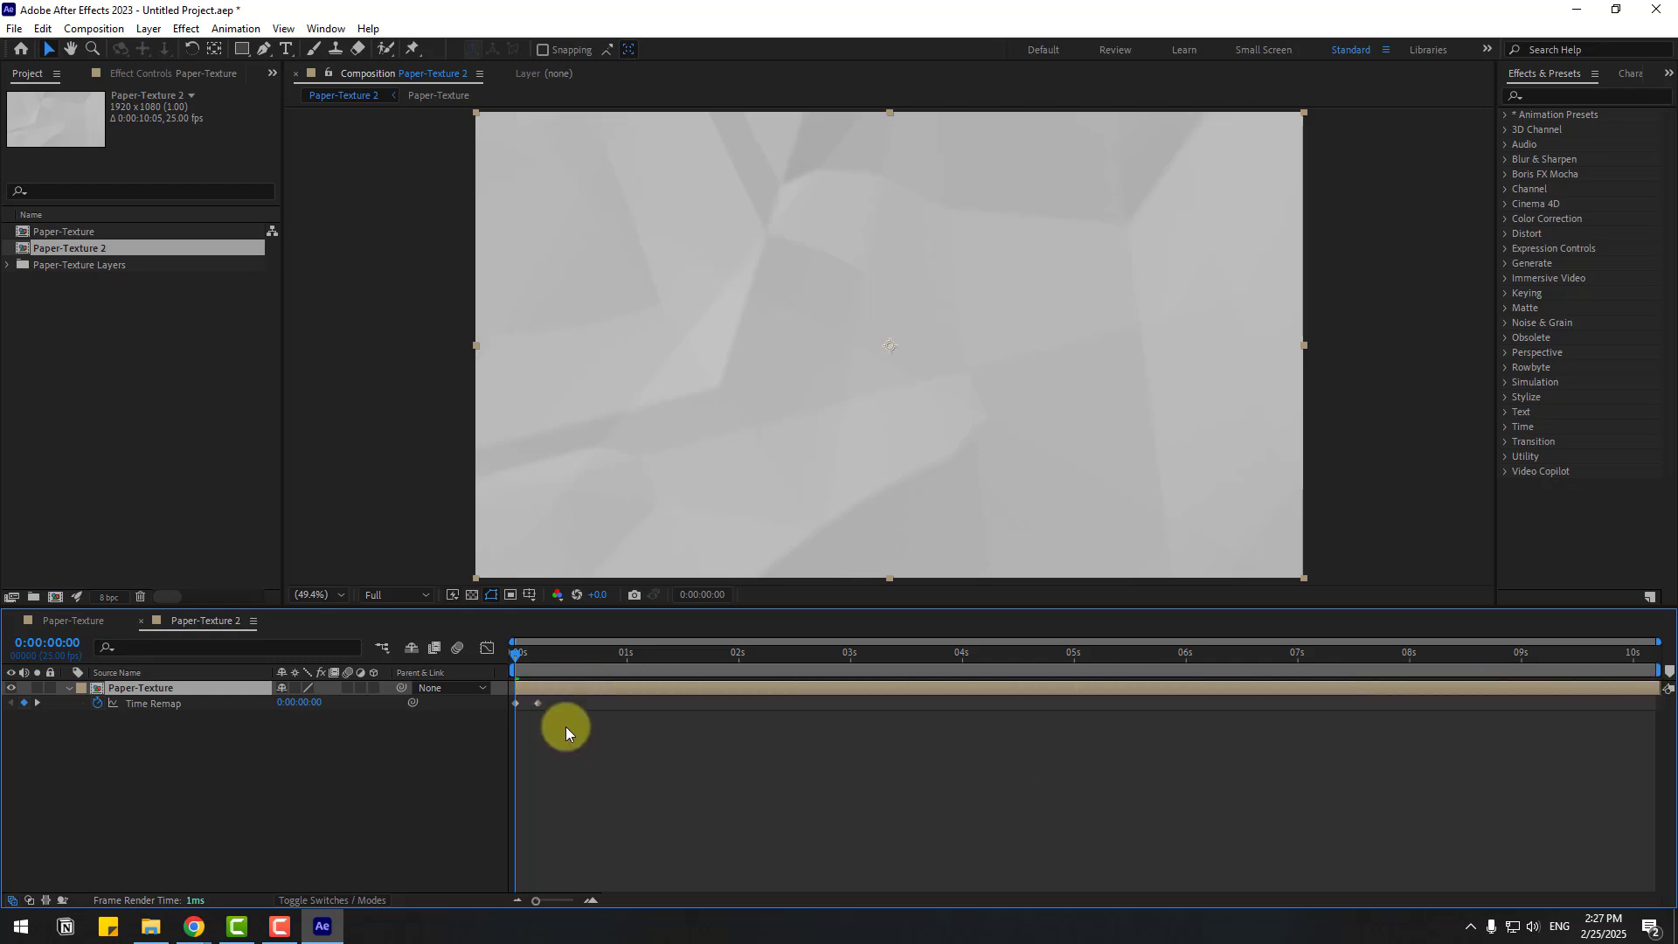
{"action": "left_click", "coordinate": [541, 703]}
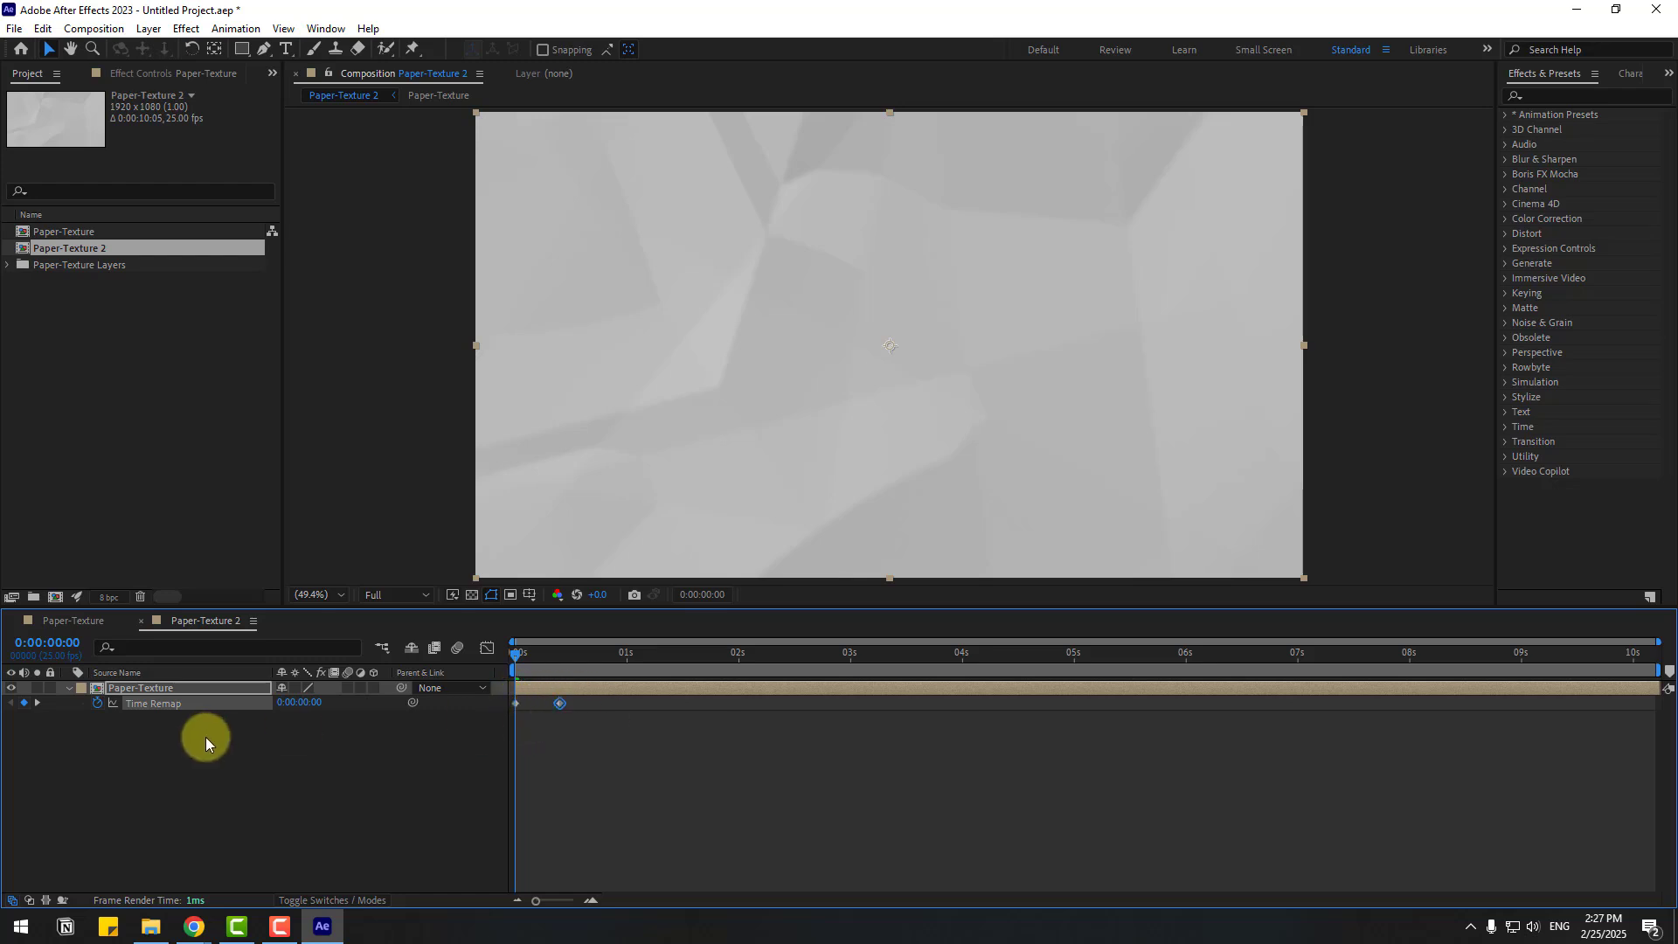
Step: Add a loopOut() expression to Time Remap and preview the looping texture
{"action": "left_click", "coordinate": [98, 698], "text": "alt"}
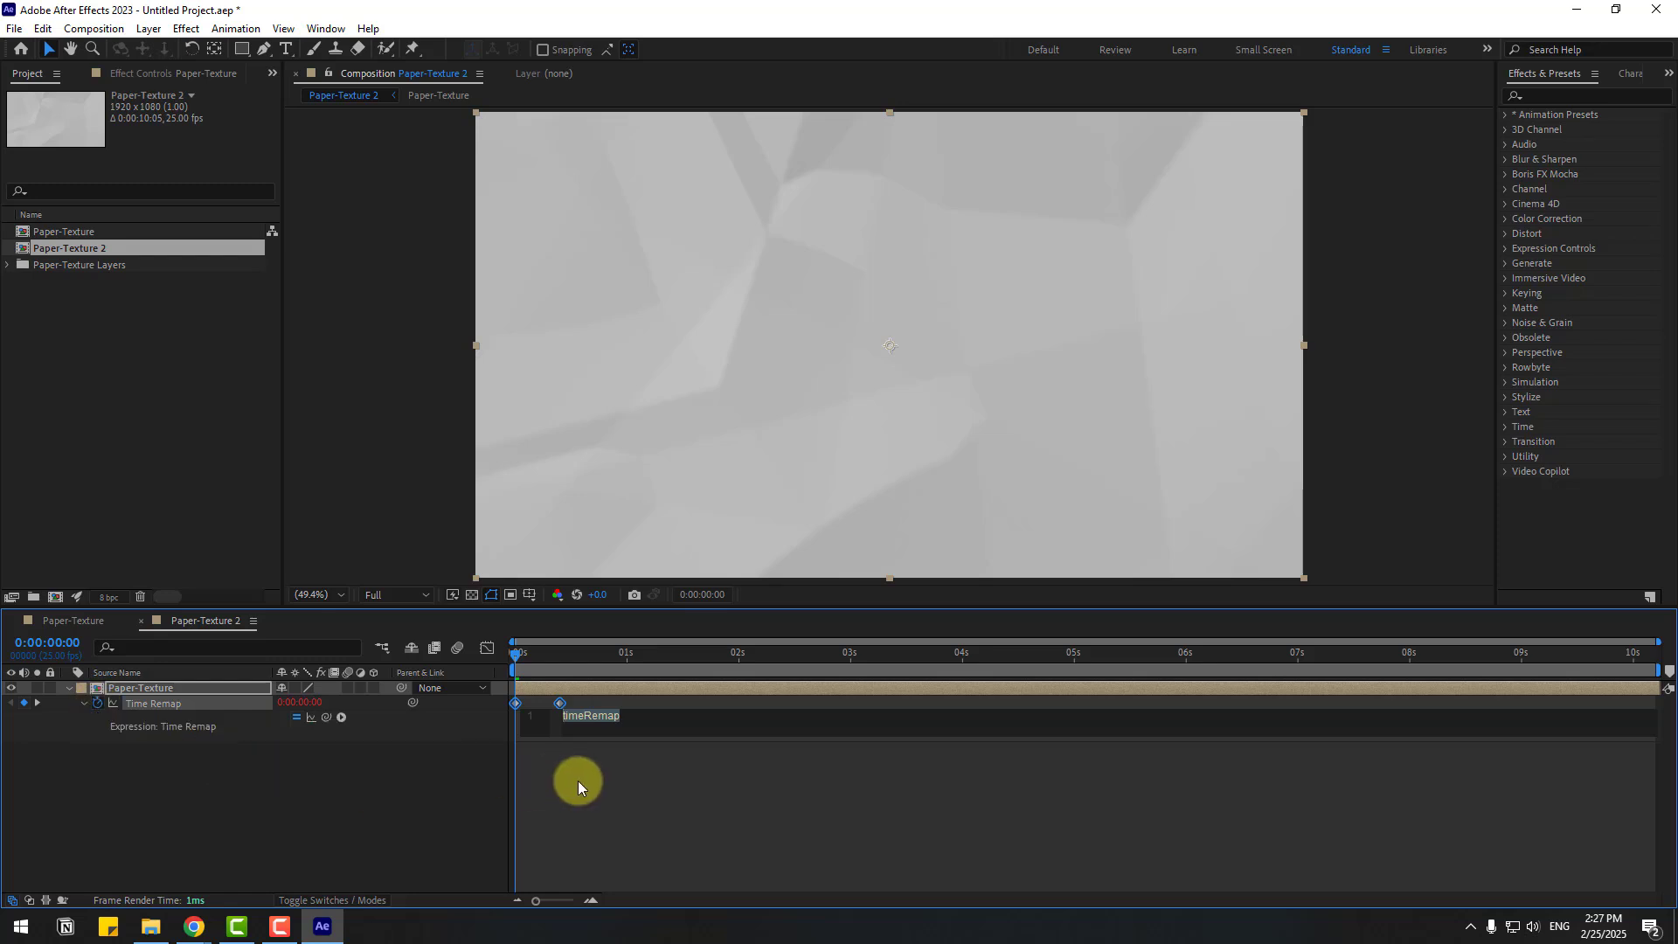
{"action": "type", "text": "loop"}
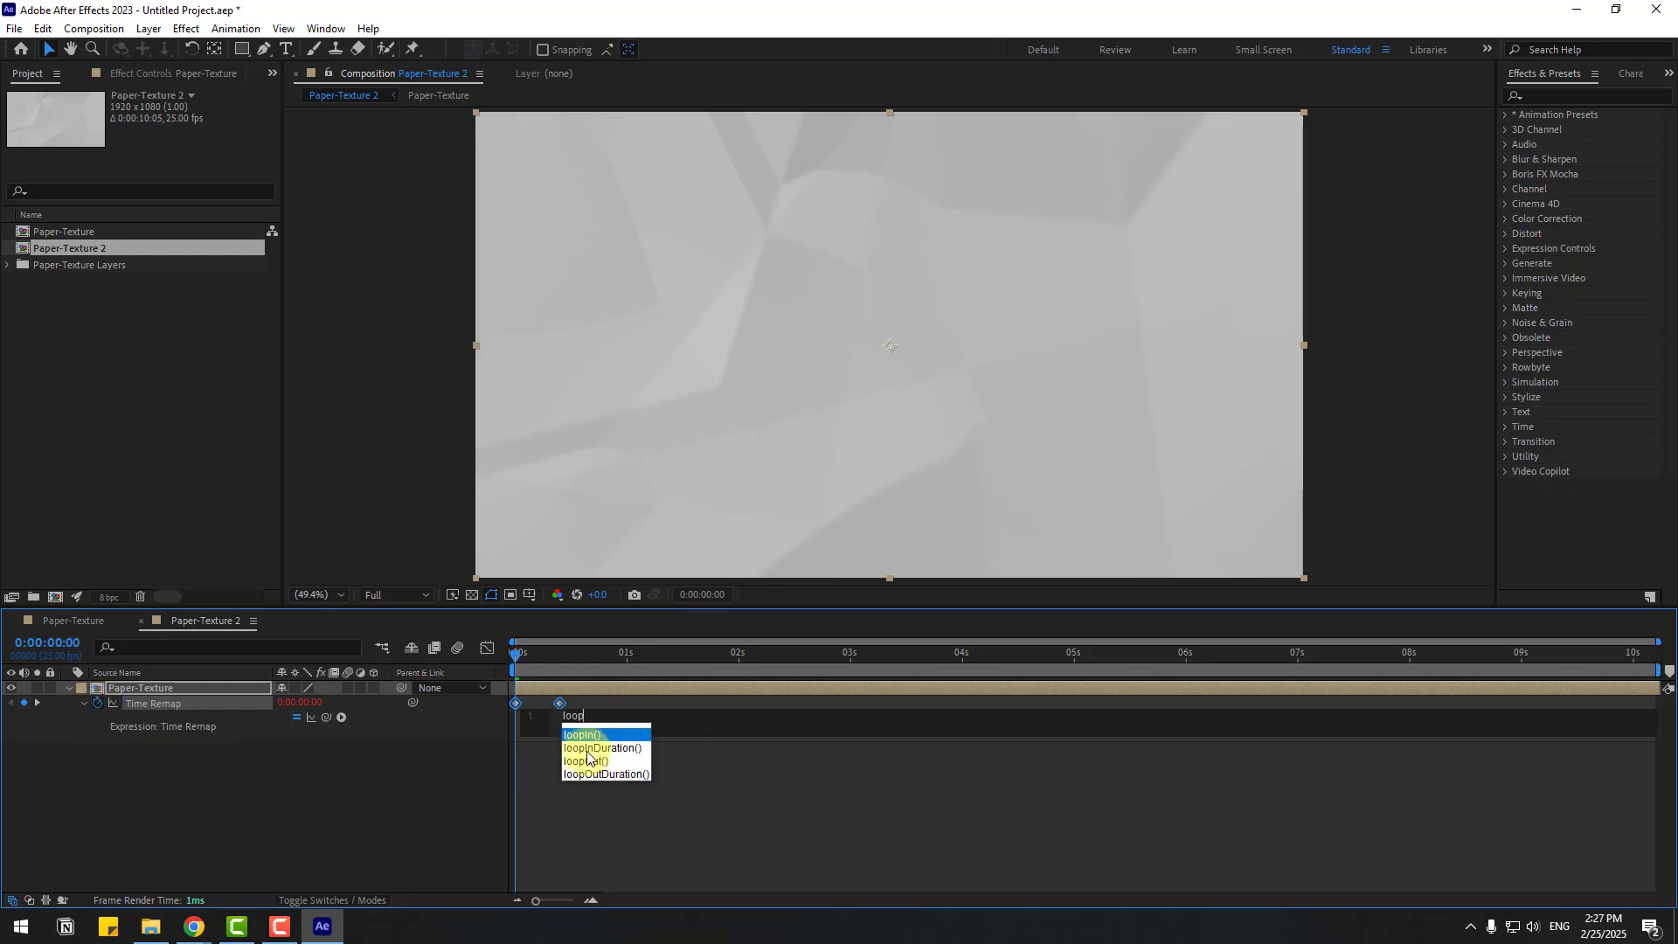
{"action": "left_click", "coordinate": [591, 769]}
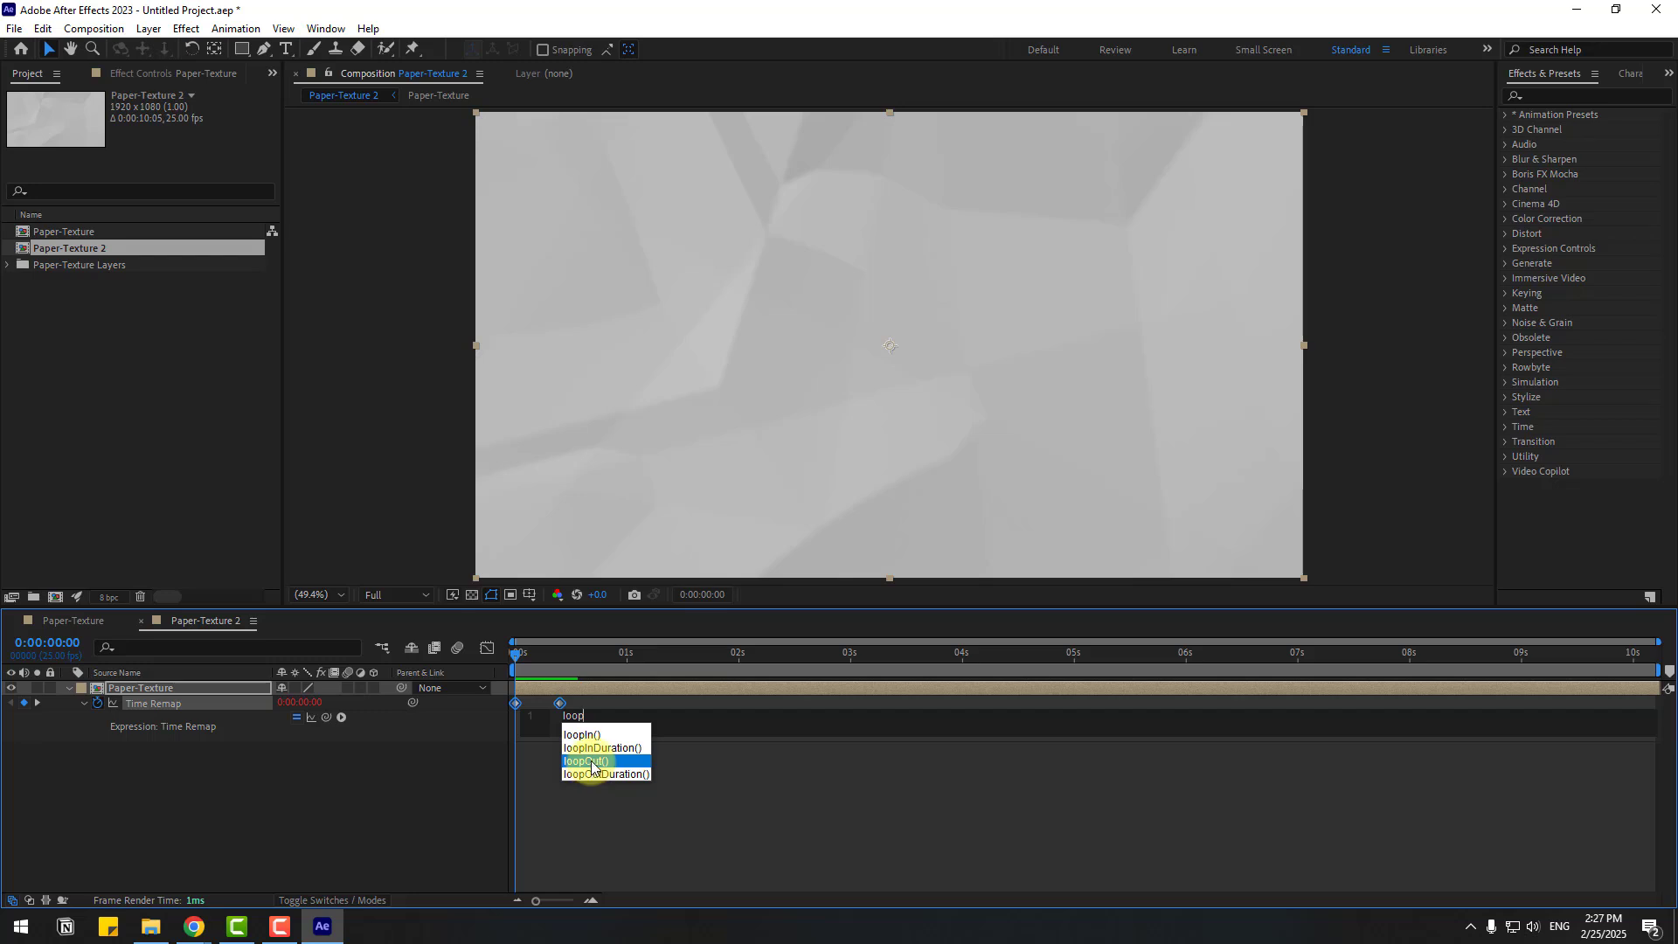
{"action": "left_click", "coordinate": [590, 768]}
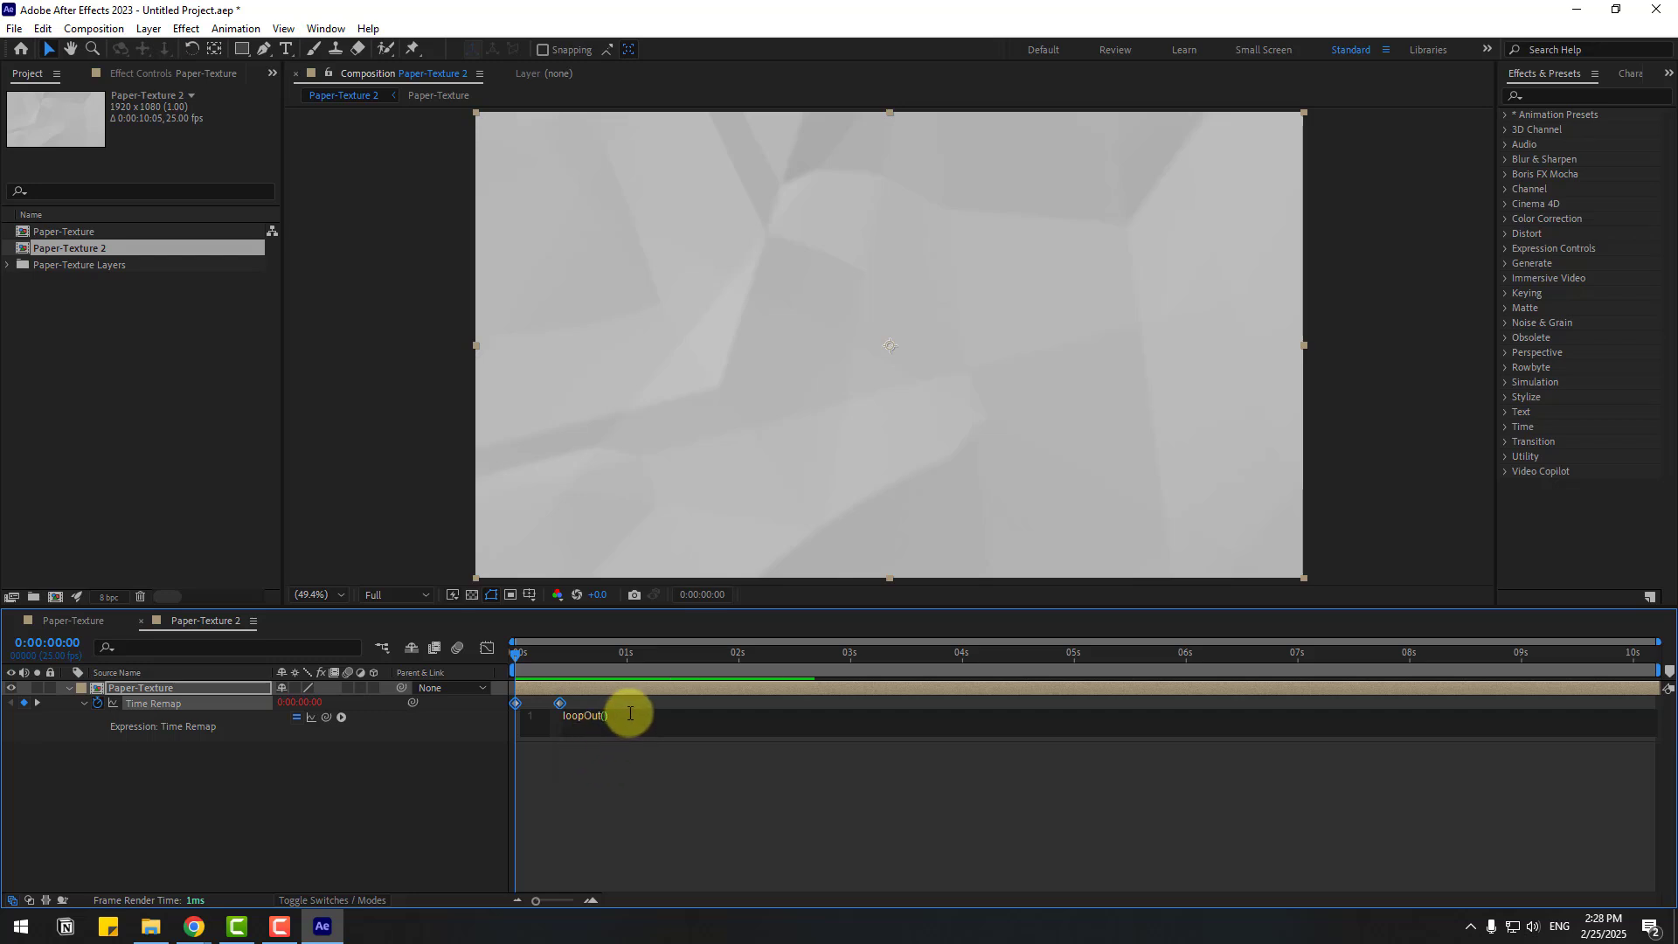
{"action": "left_click", "coordinate": [721, 787]}
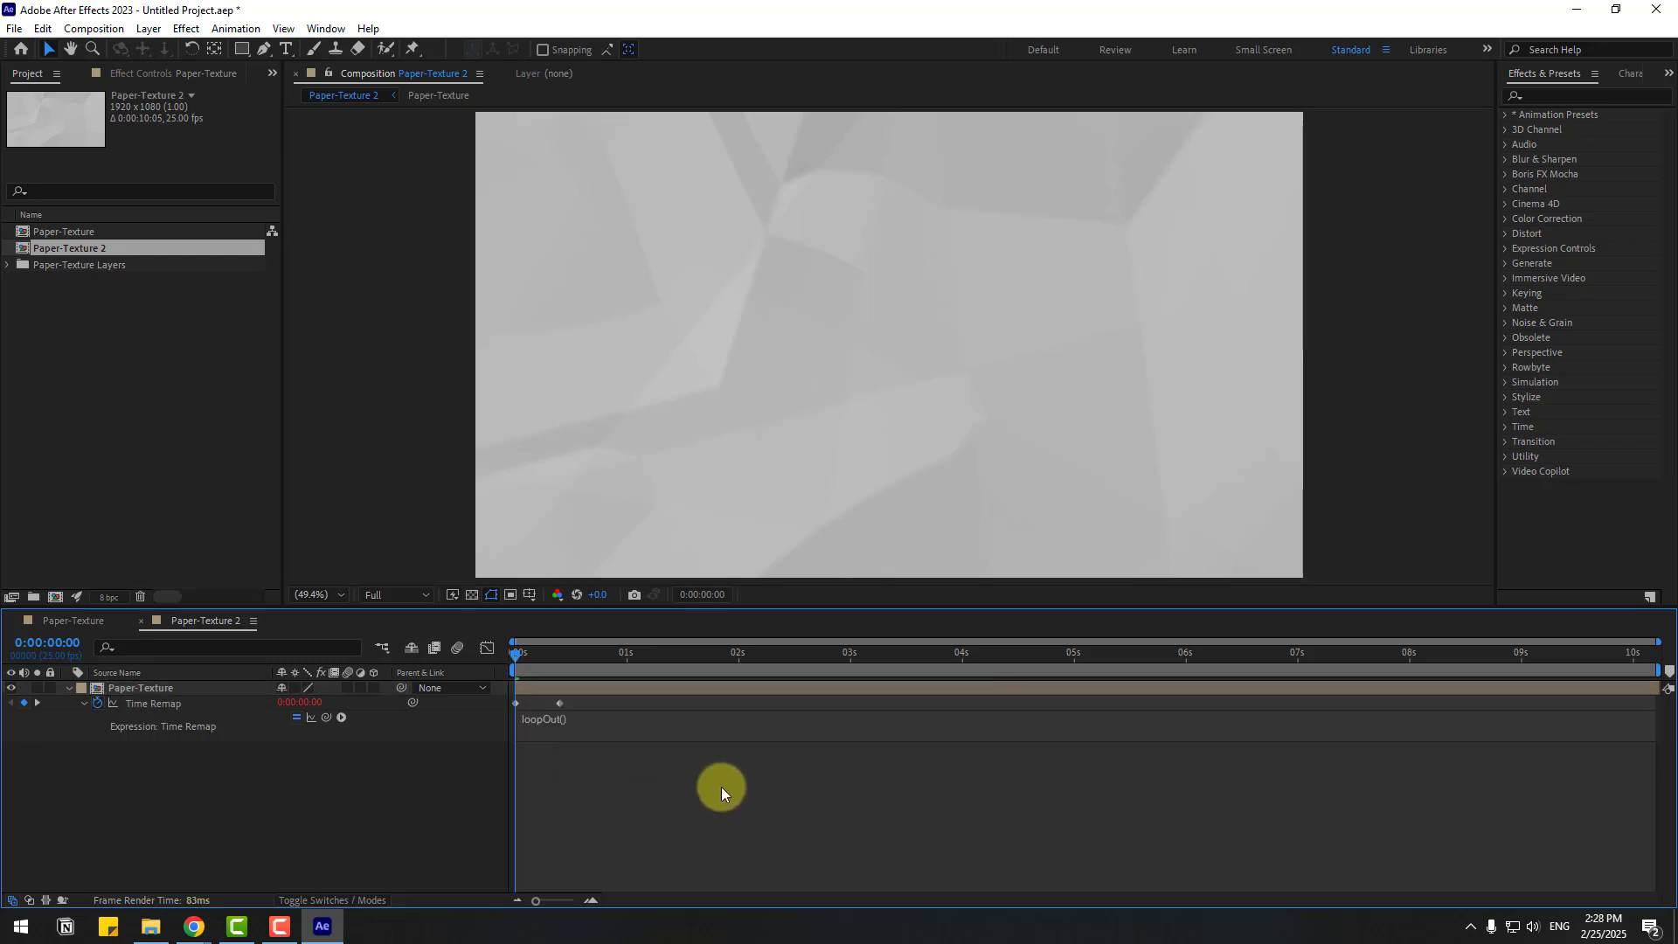
{"action": "key", "text": "space"}
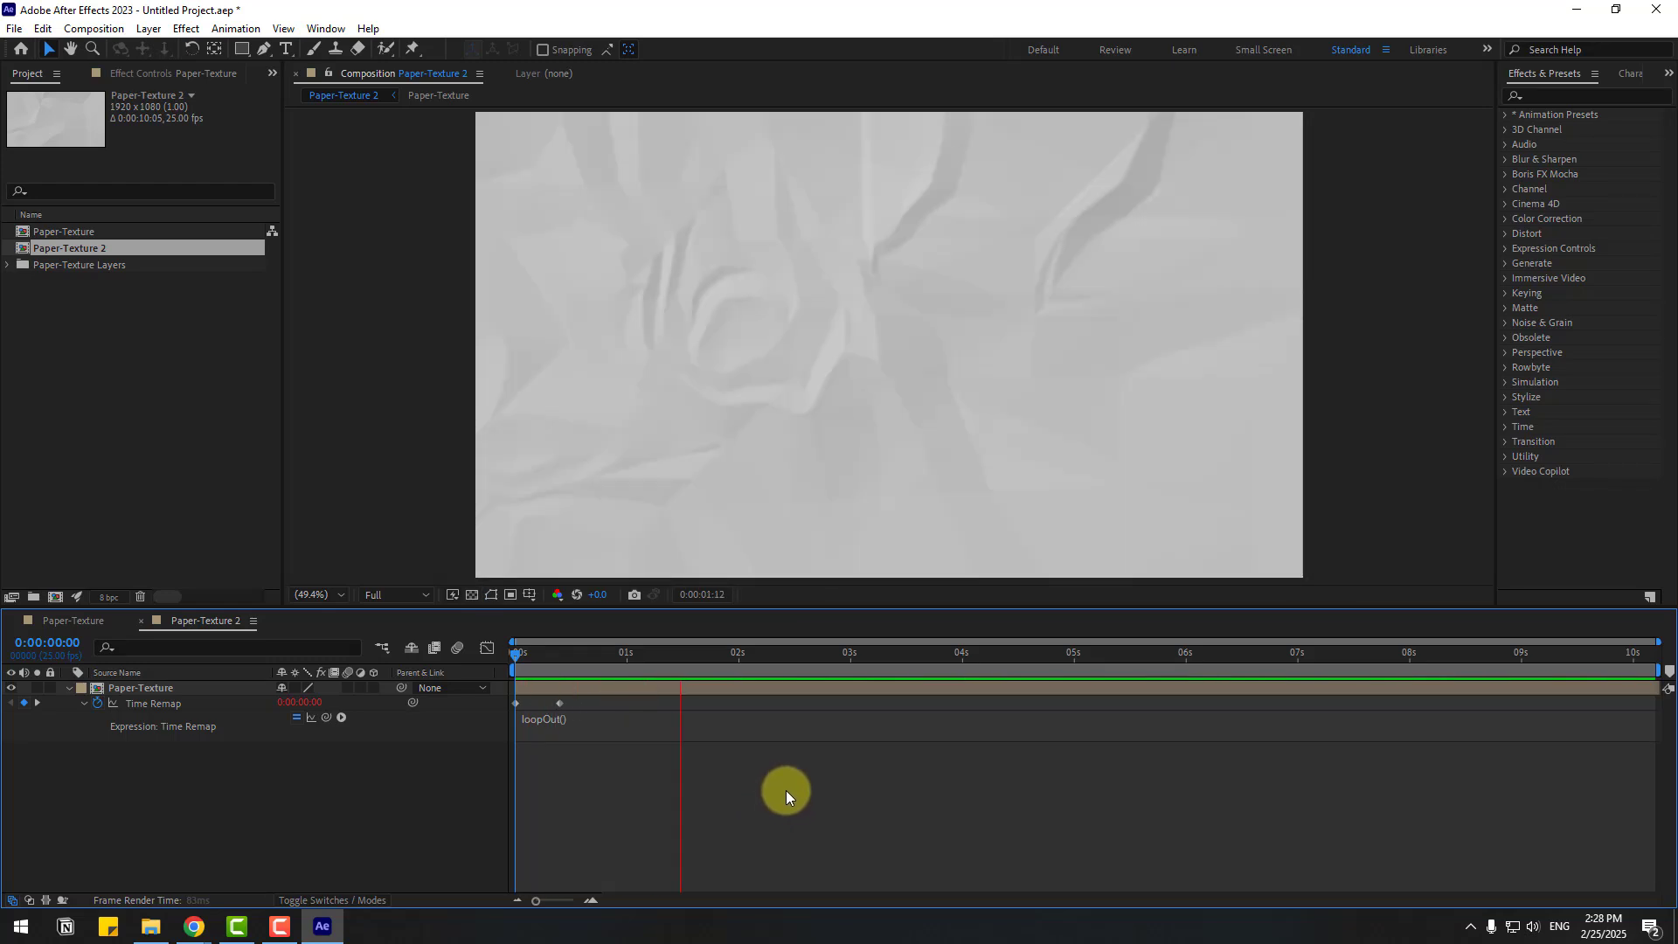
{"action": "key", "text": "space"}
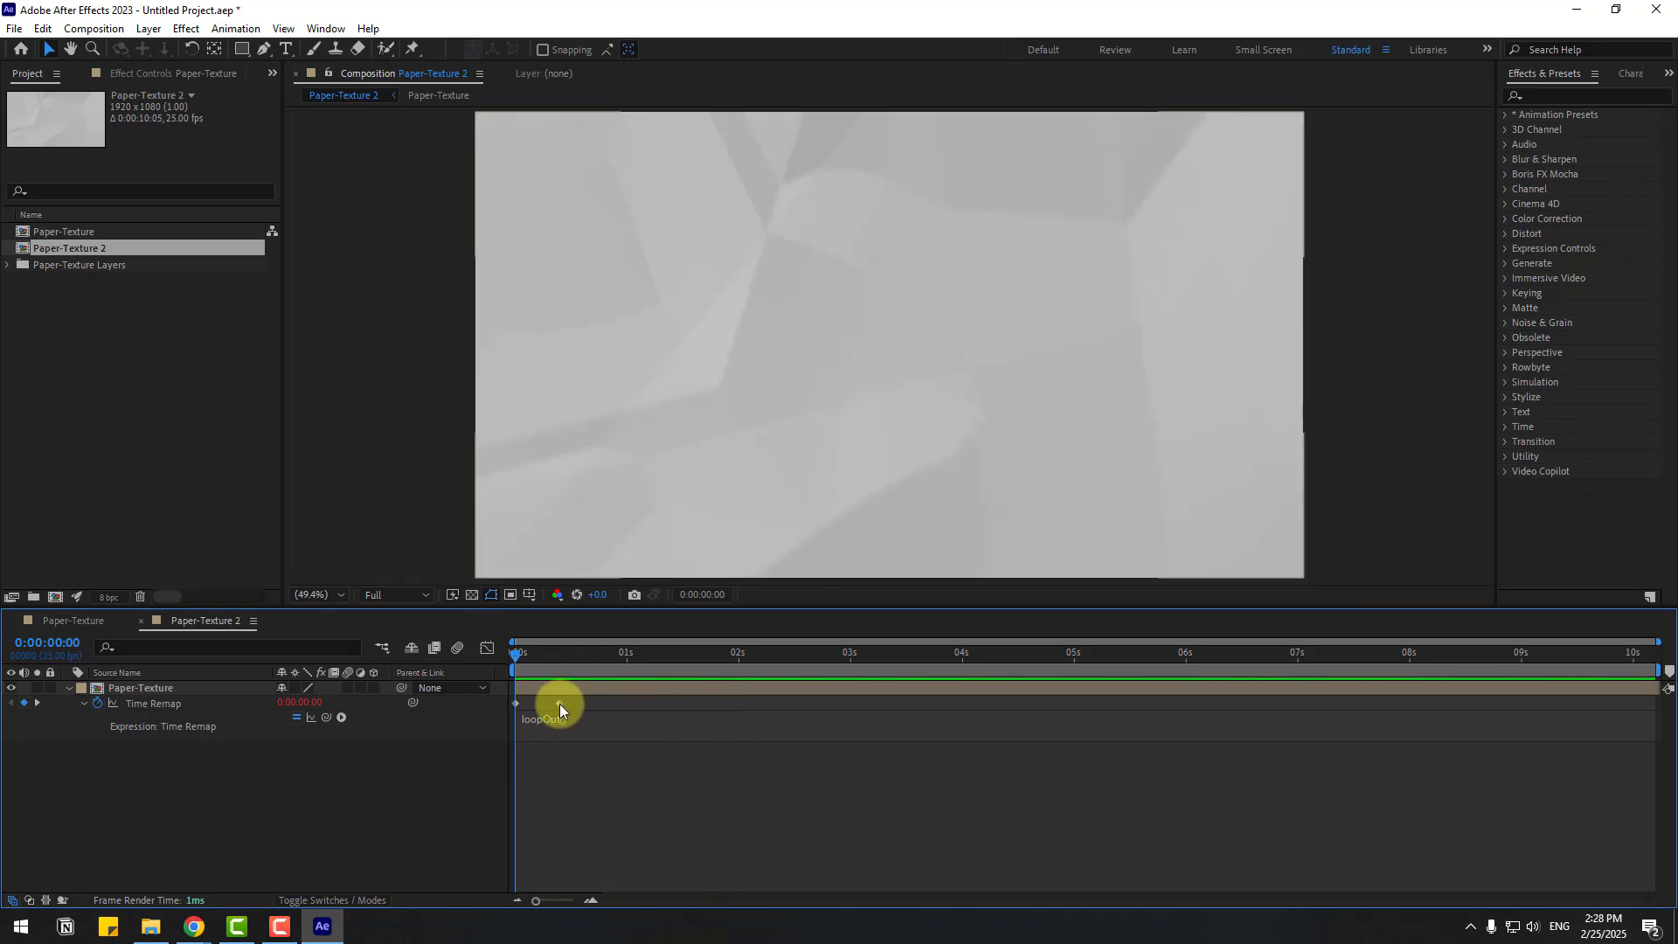
Step: Nudge the second Time Remap keyframe to fine-tune the loop timing, previewing each change
{"action": "mouse_move", "coordinate": [559, 704]}
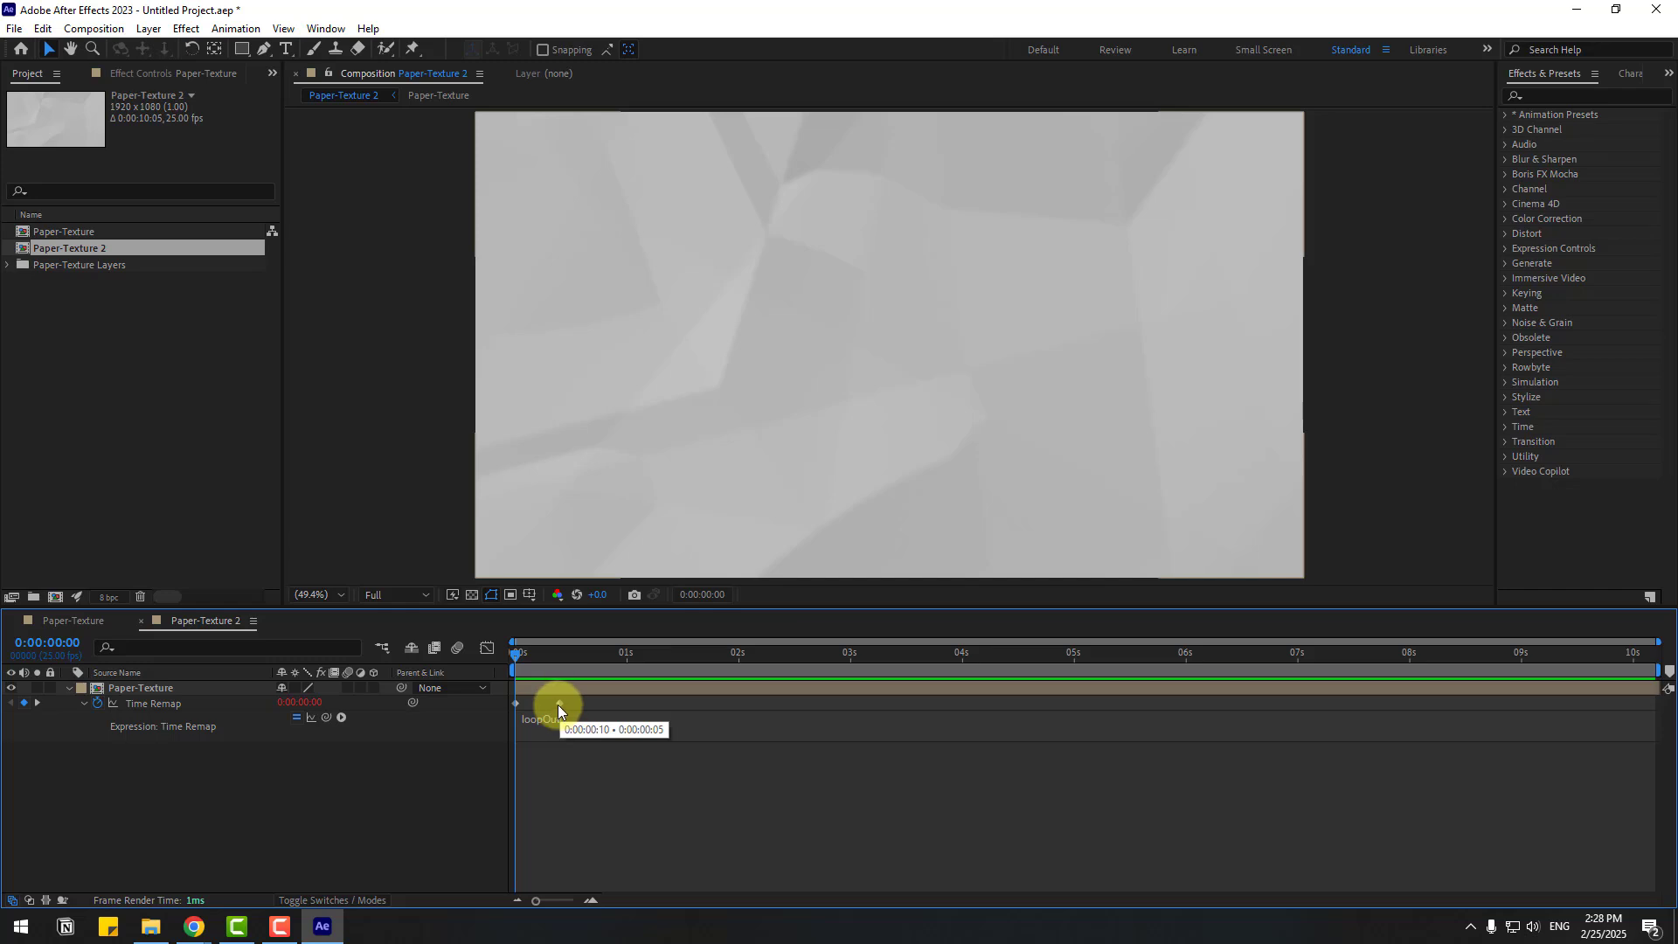
{"action": "left_click_drag", "start_coordinate": [558, 704], "coordinate": [533, 706]}
{"action": "key", "text": "space"}
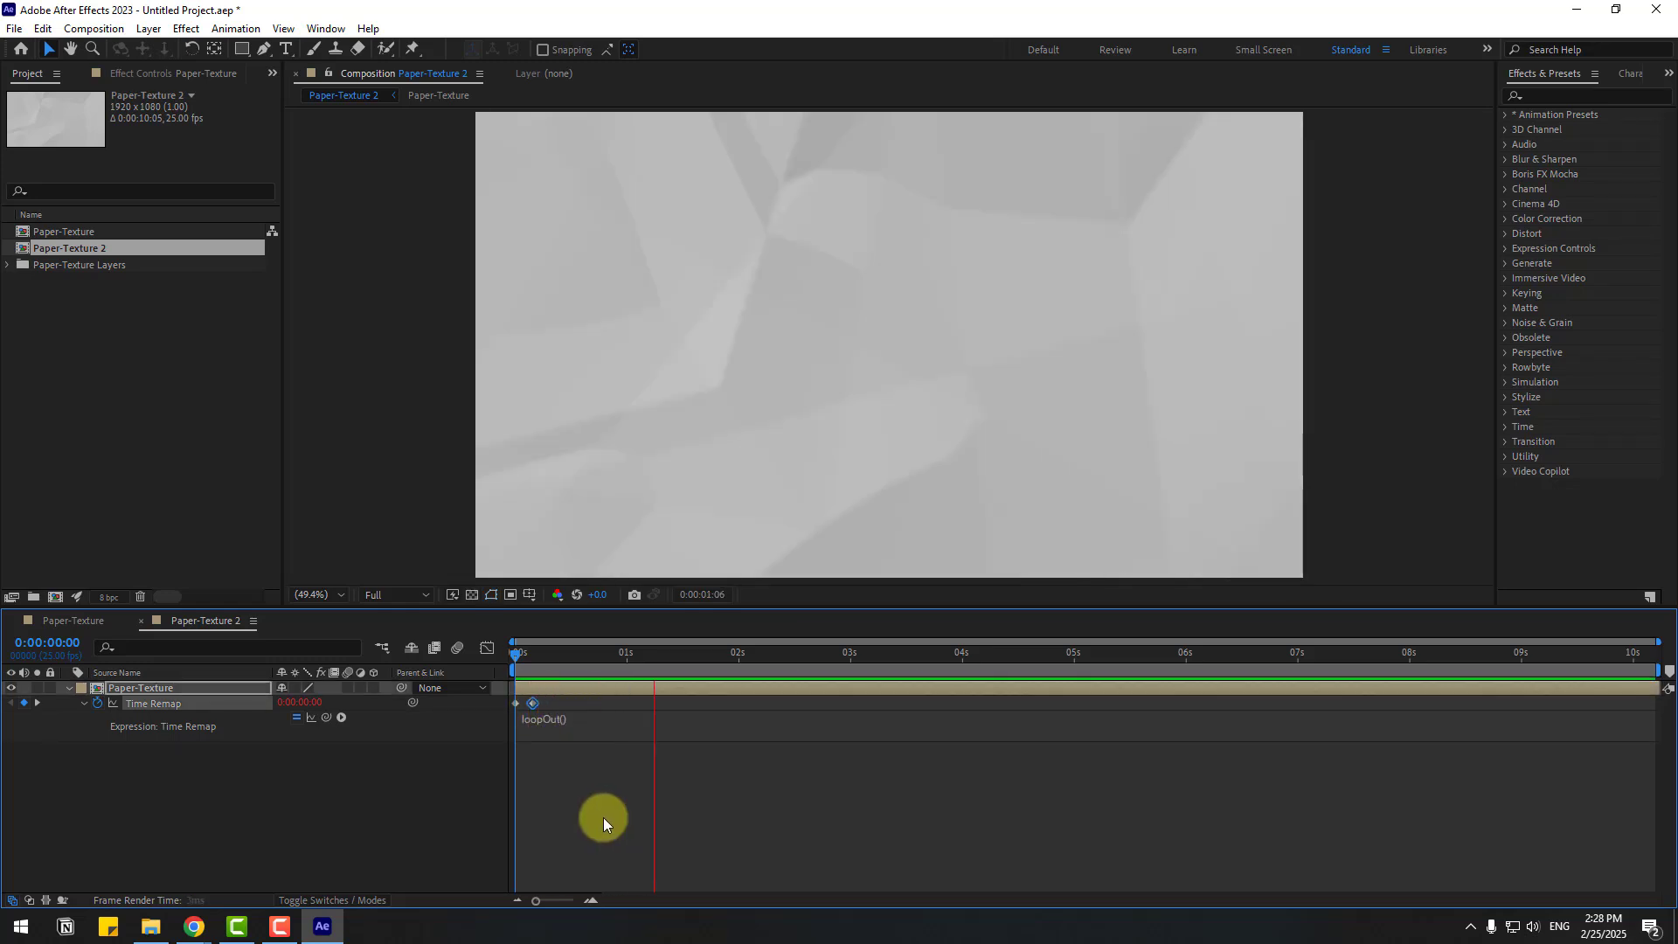
{"action": "key", "text": "space"}
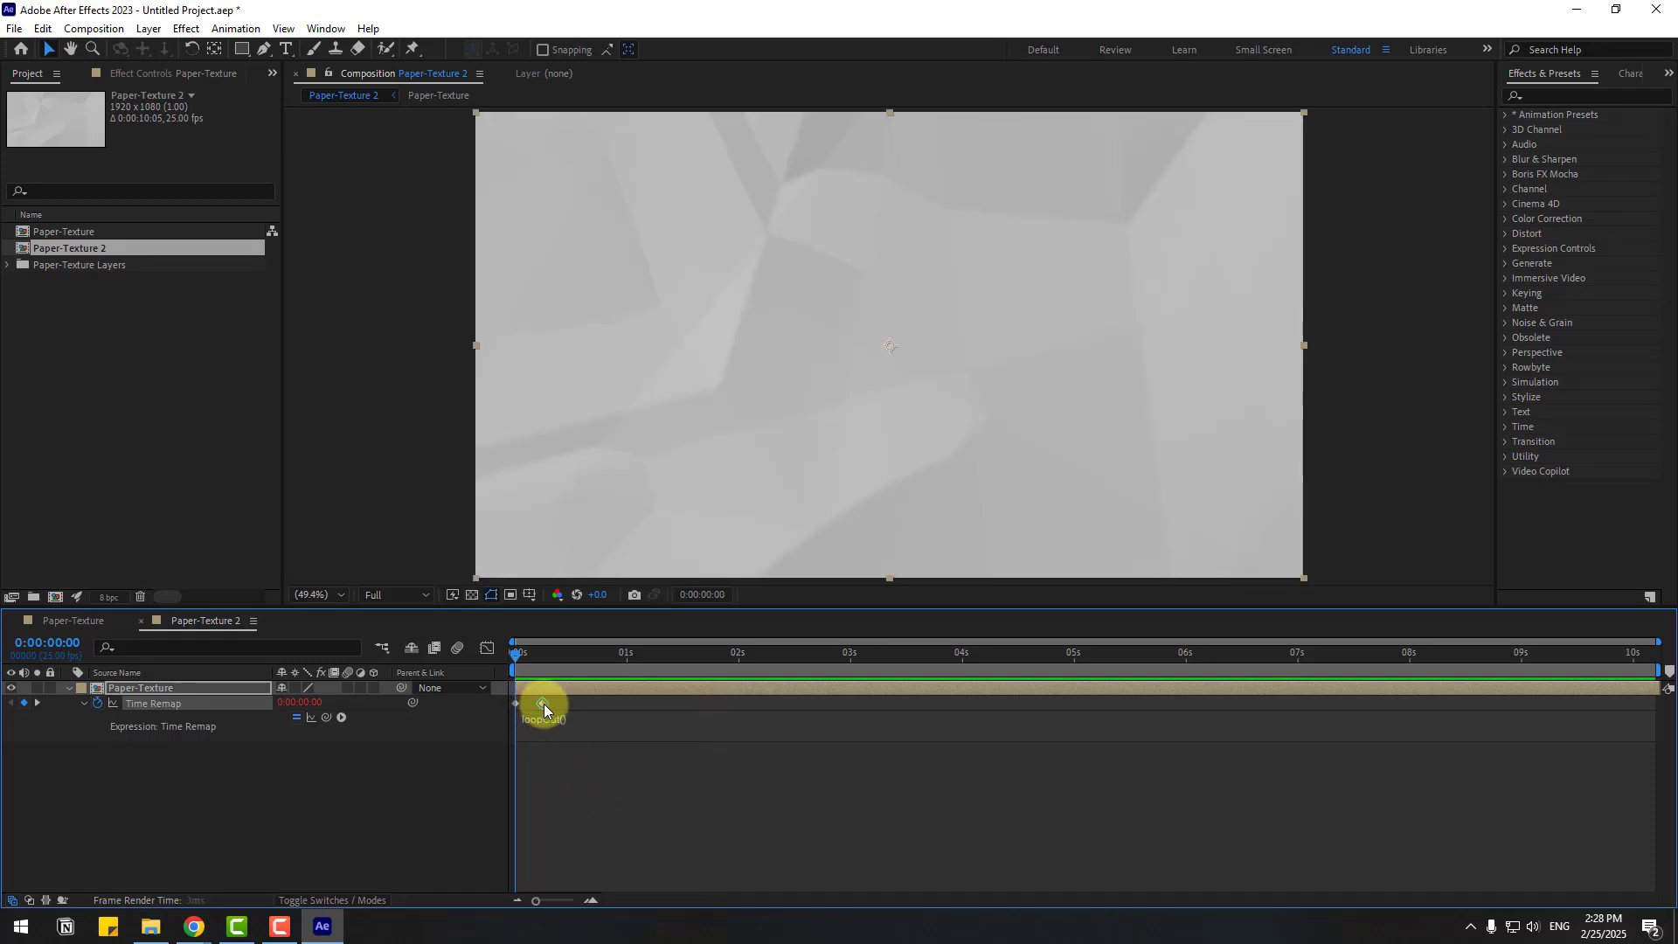
{"action": "left_click_drag", "start_coordinate": [544, 710], "coordinate": [556, 713]}
{"action": "key", "text": "space"}
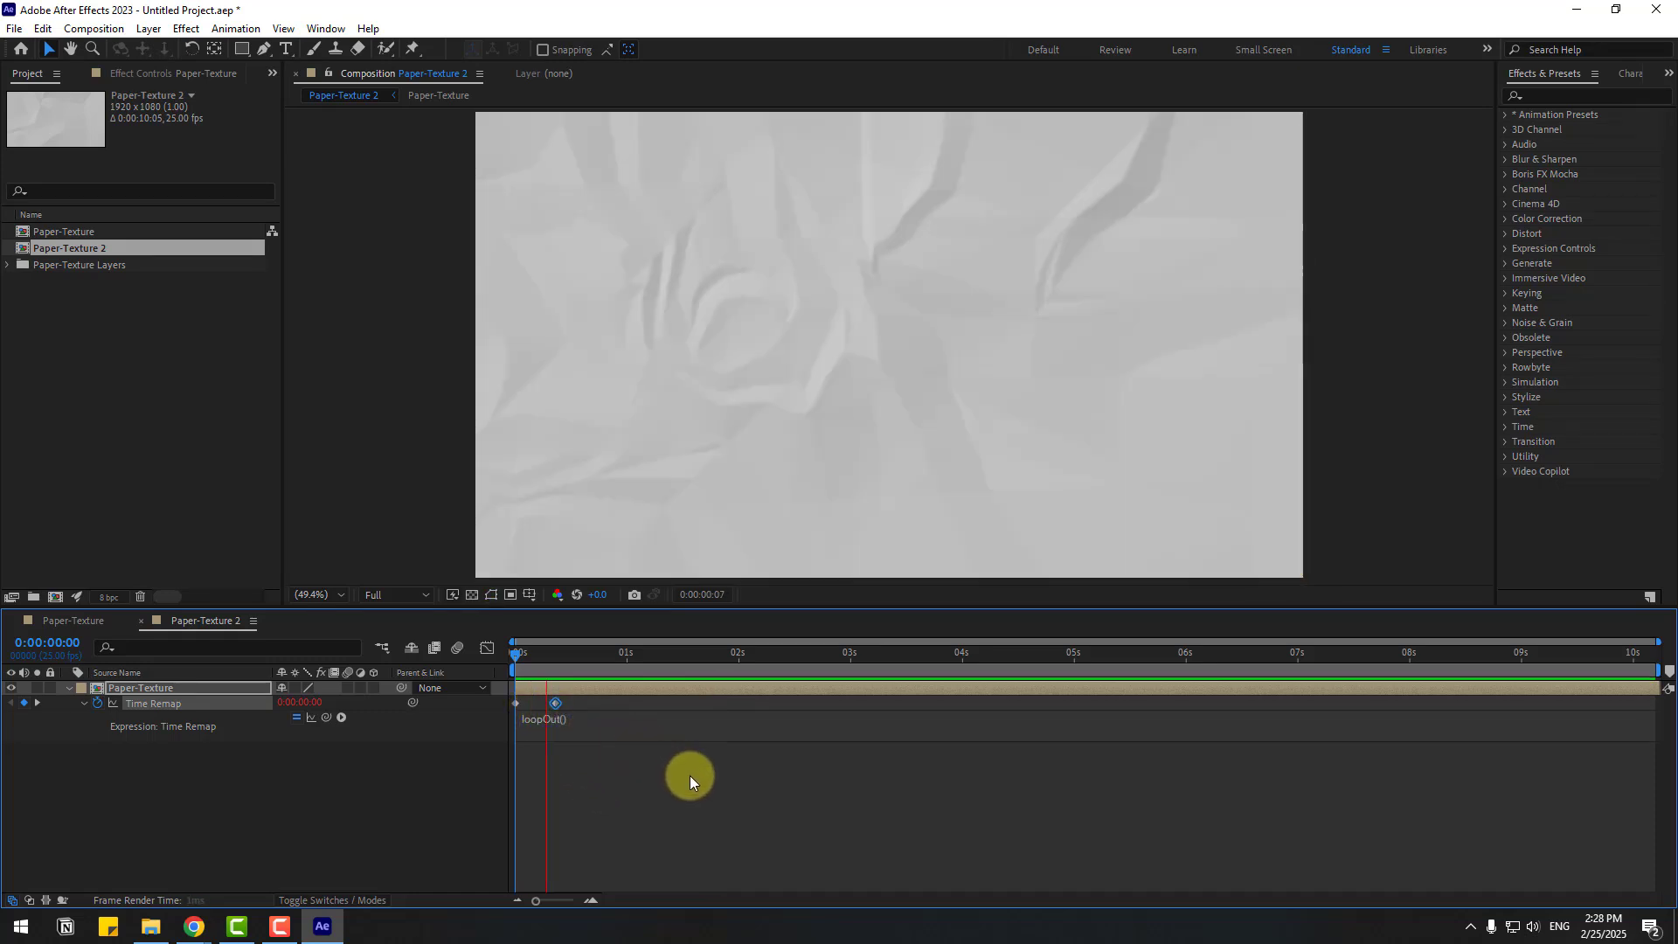
{"action": "key", "text": "space"}
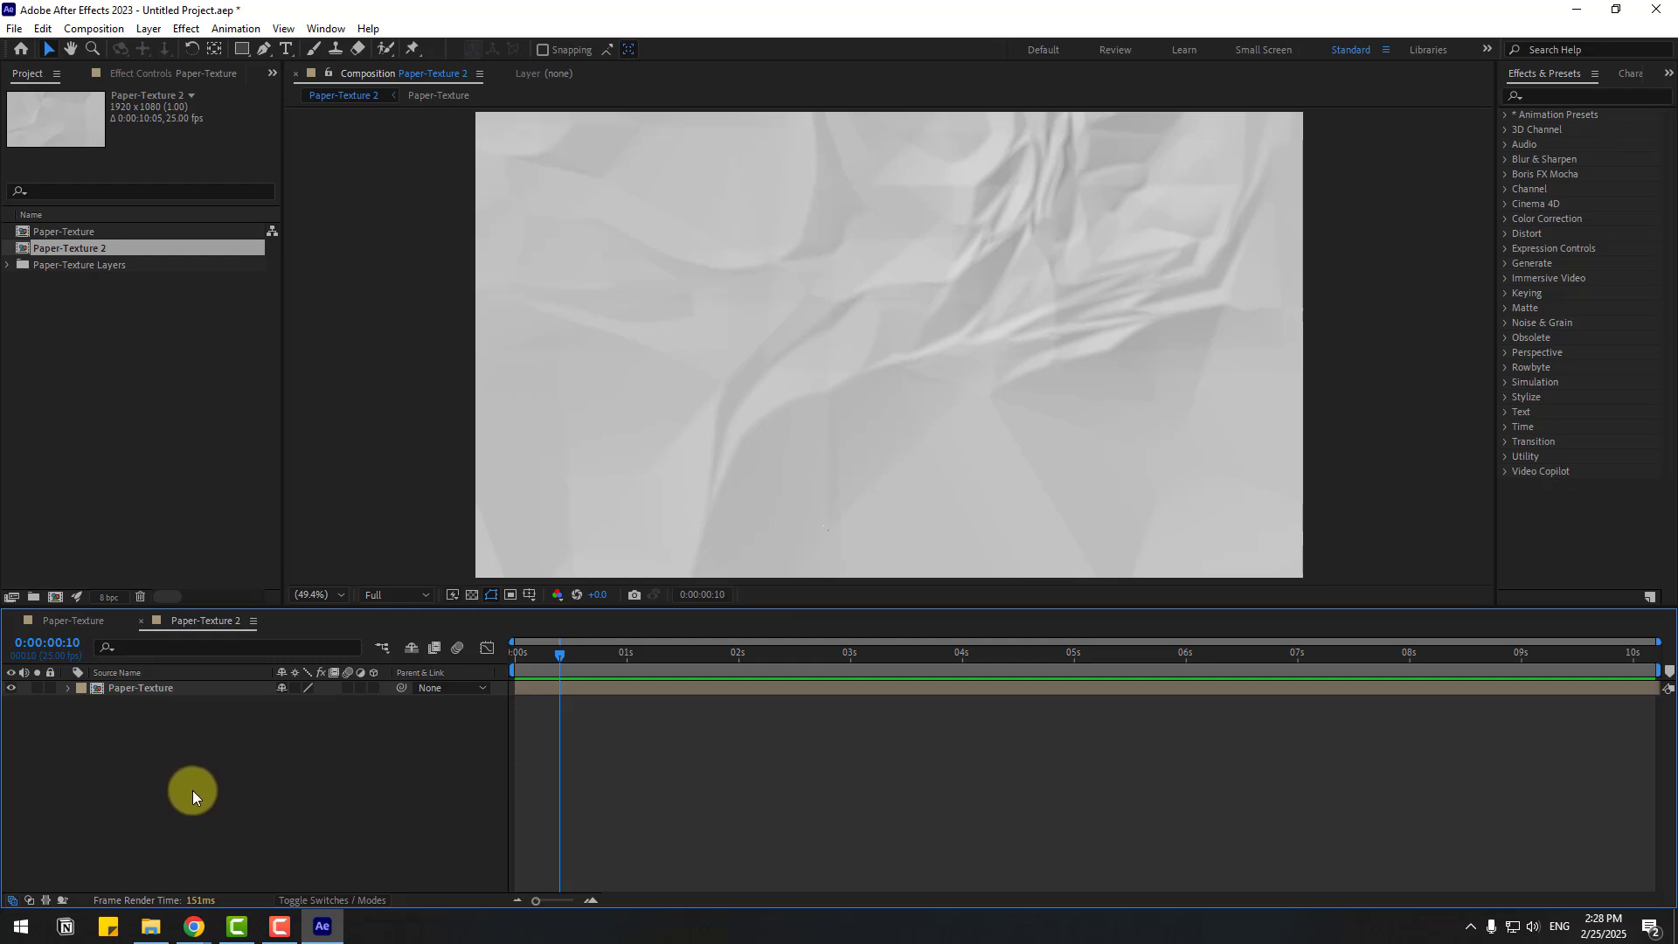
Step: Write PAPER with the Type tool, filled near-black 202020 at 575 px
{"action": "left_click", "coordinate": [286, 48]}
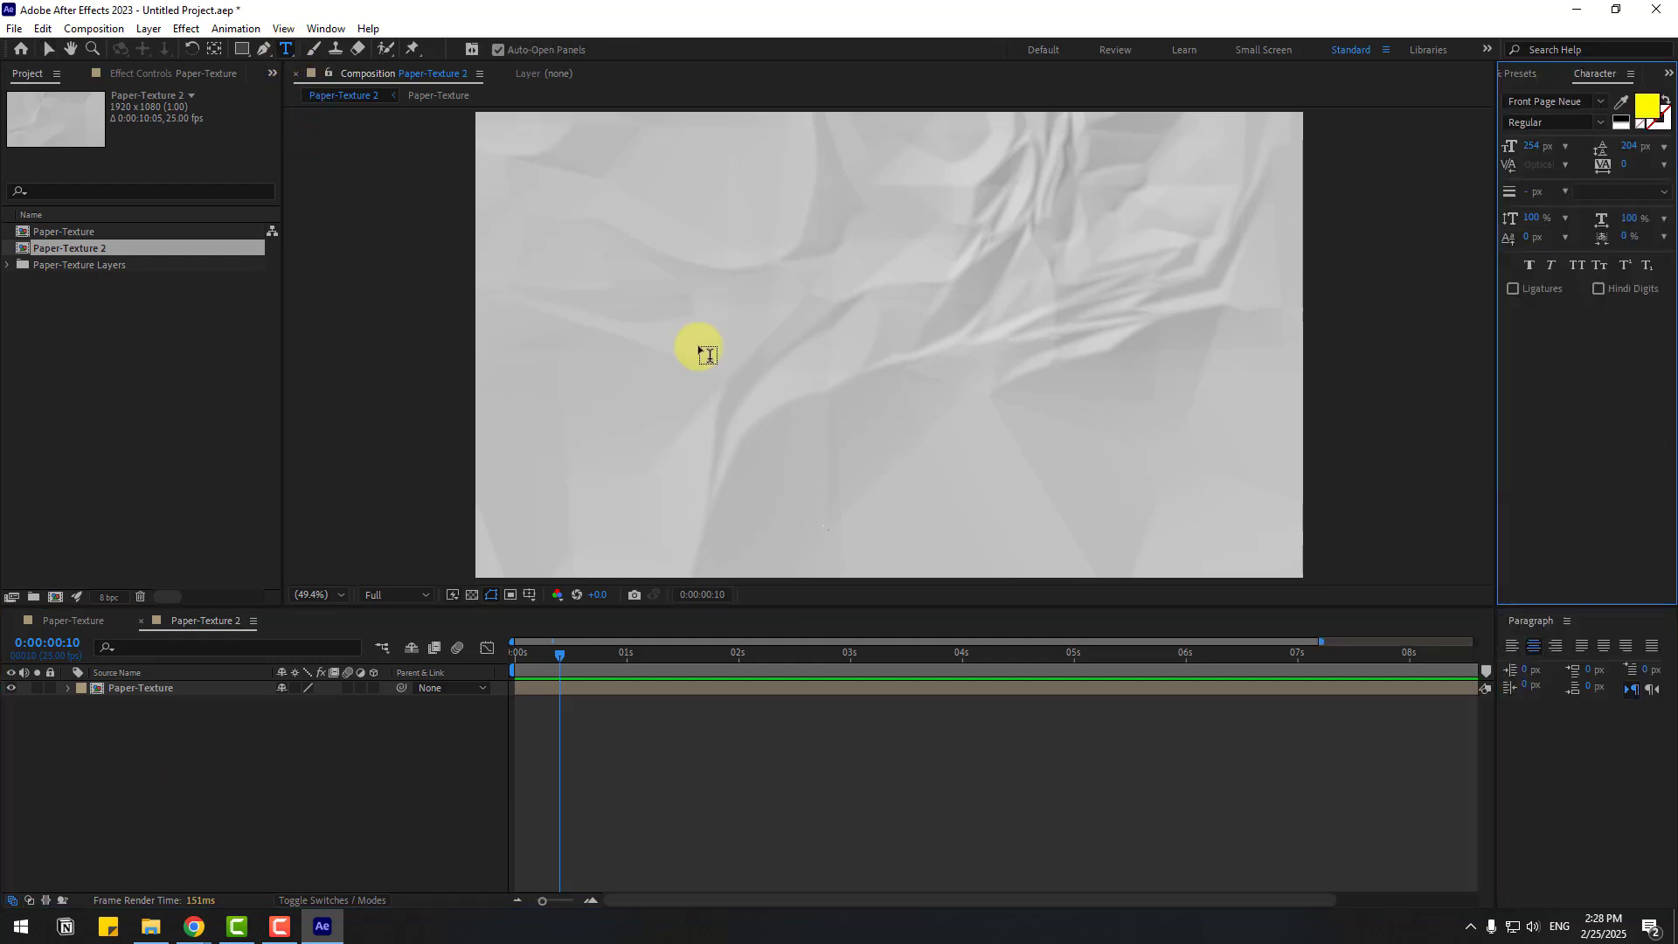
{"action": "left_click", "coordinate": [643, 325]}
{"action": "type", "text": "PAPER"}
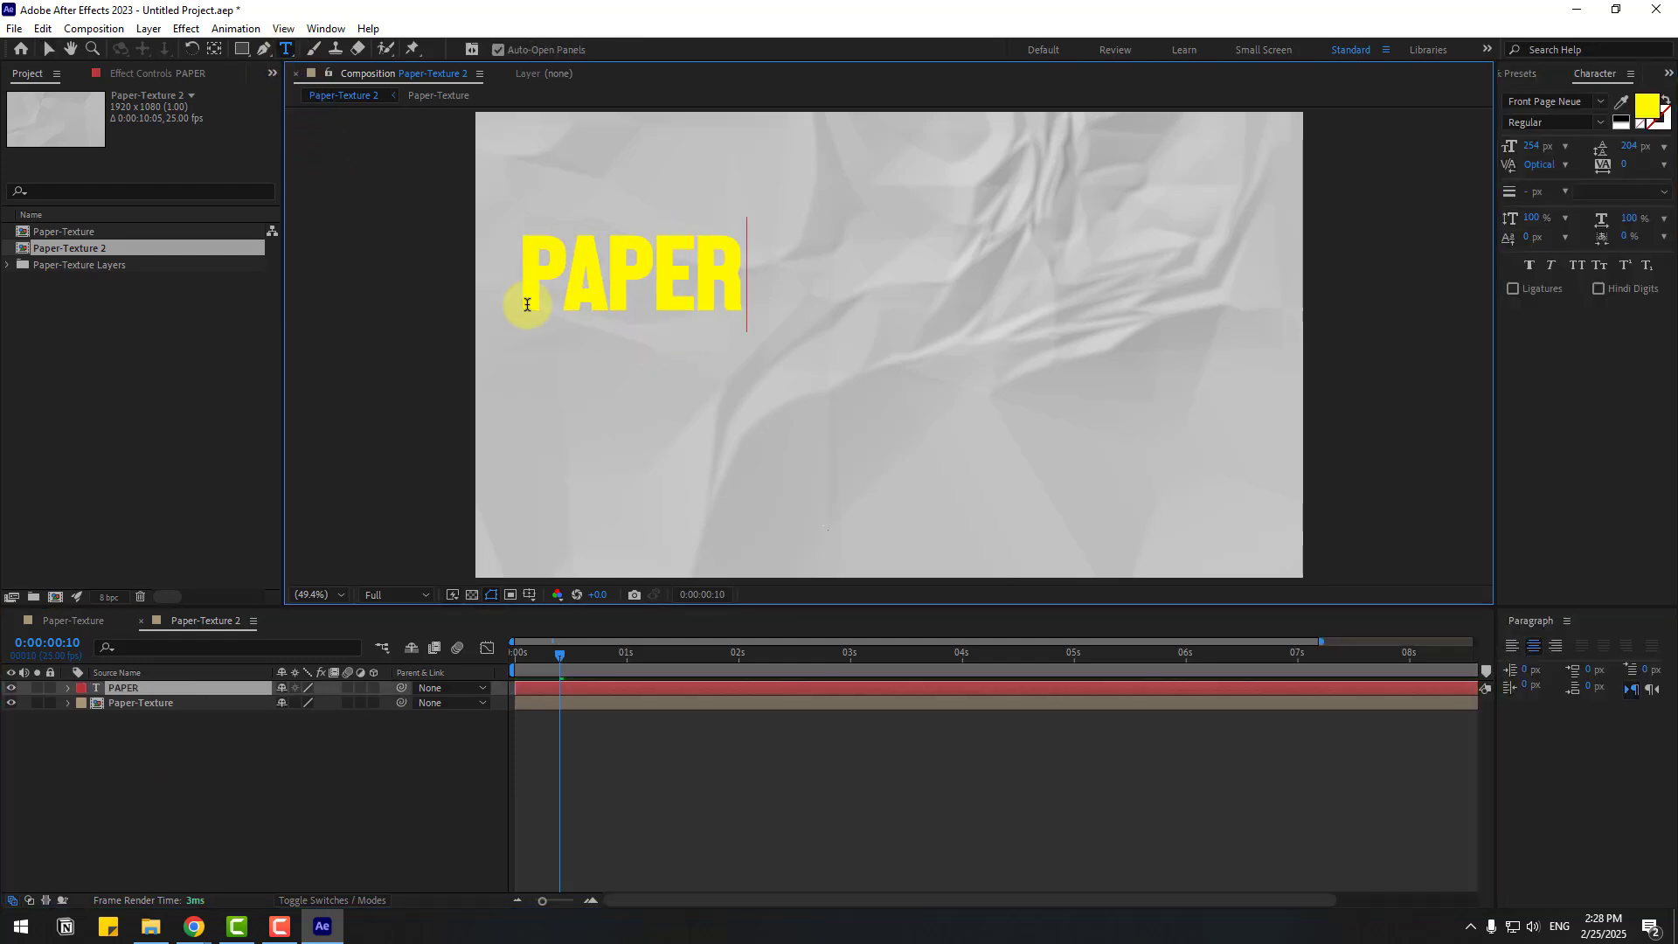
{"action": "left_click", "coordinate": [48, 49]}
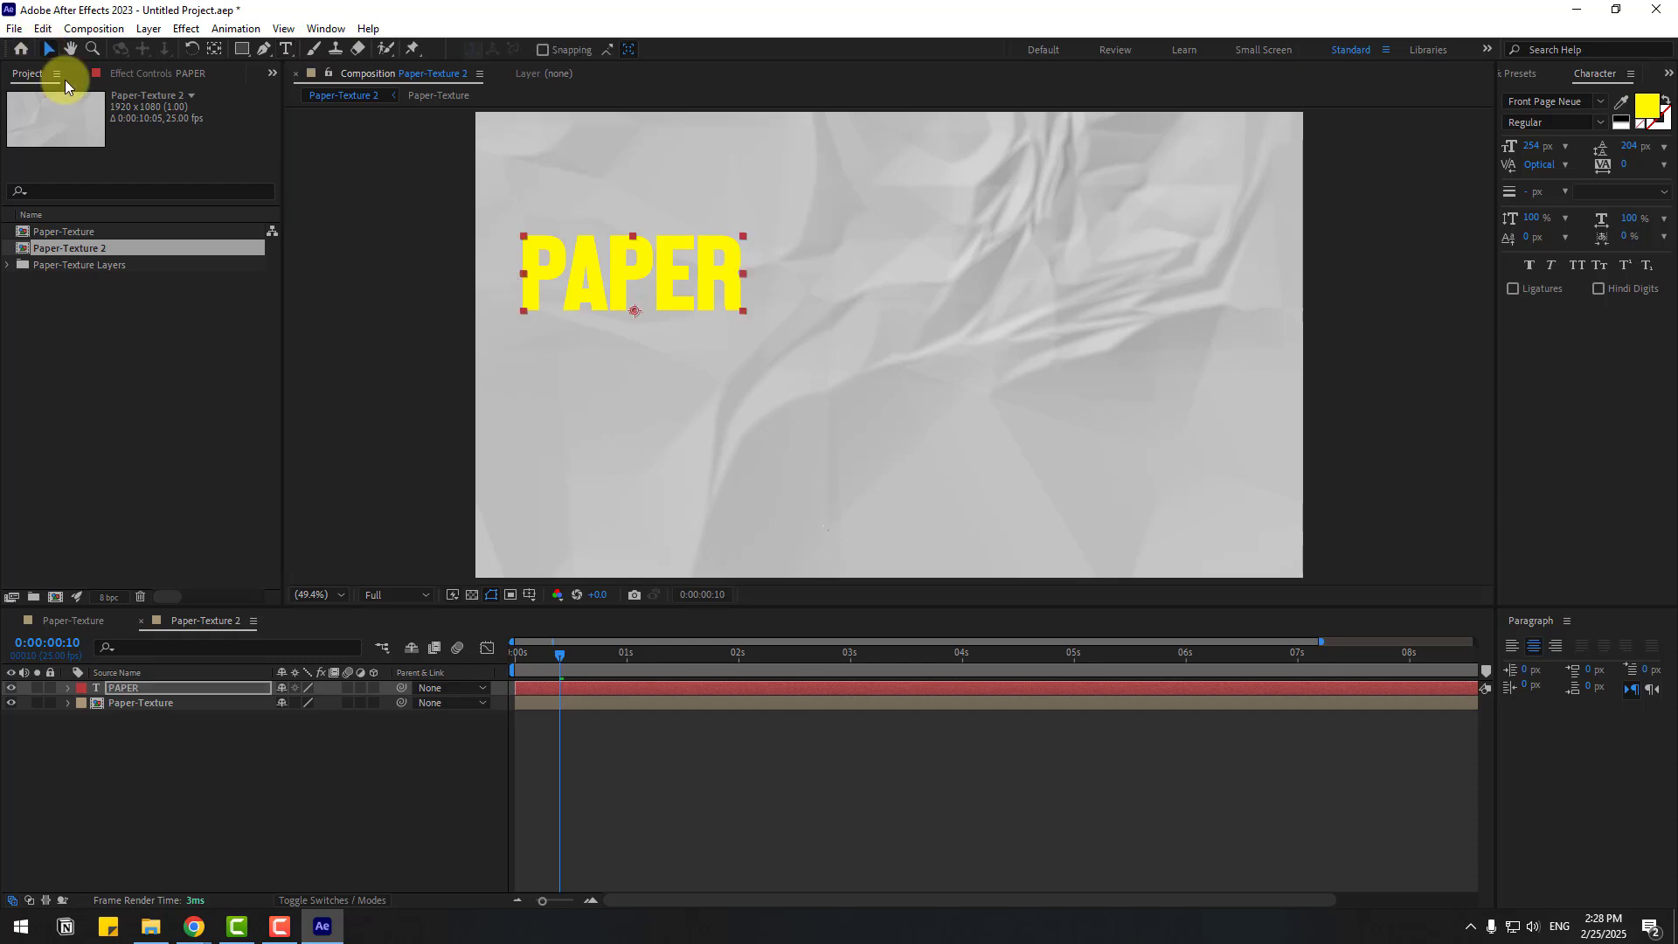
{"action": "left_click", "coordinate": [1647, 108]}
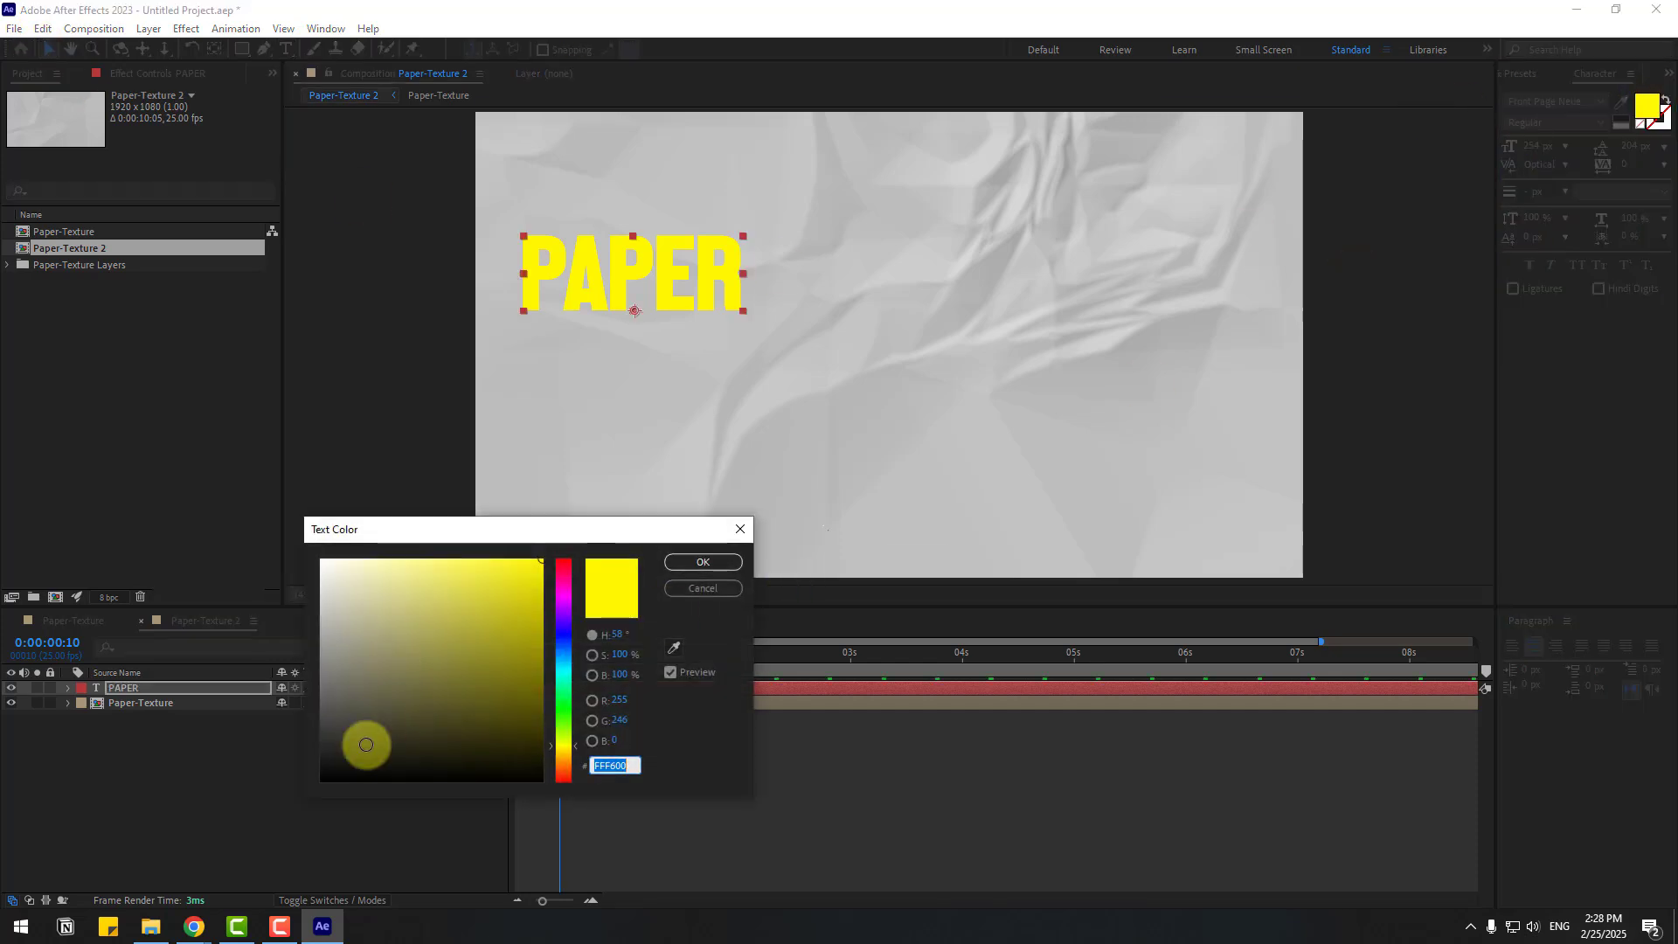
{"action": "left_click", "coordinate": [316, 751]}
{"action": "left_click", "coordinate": [710, 562]}
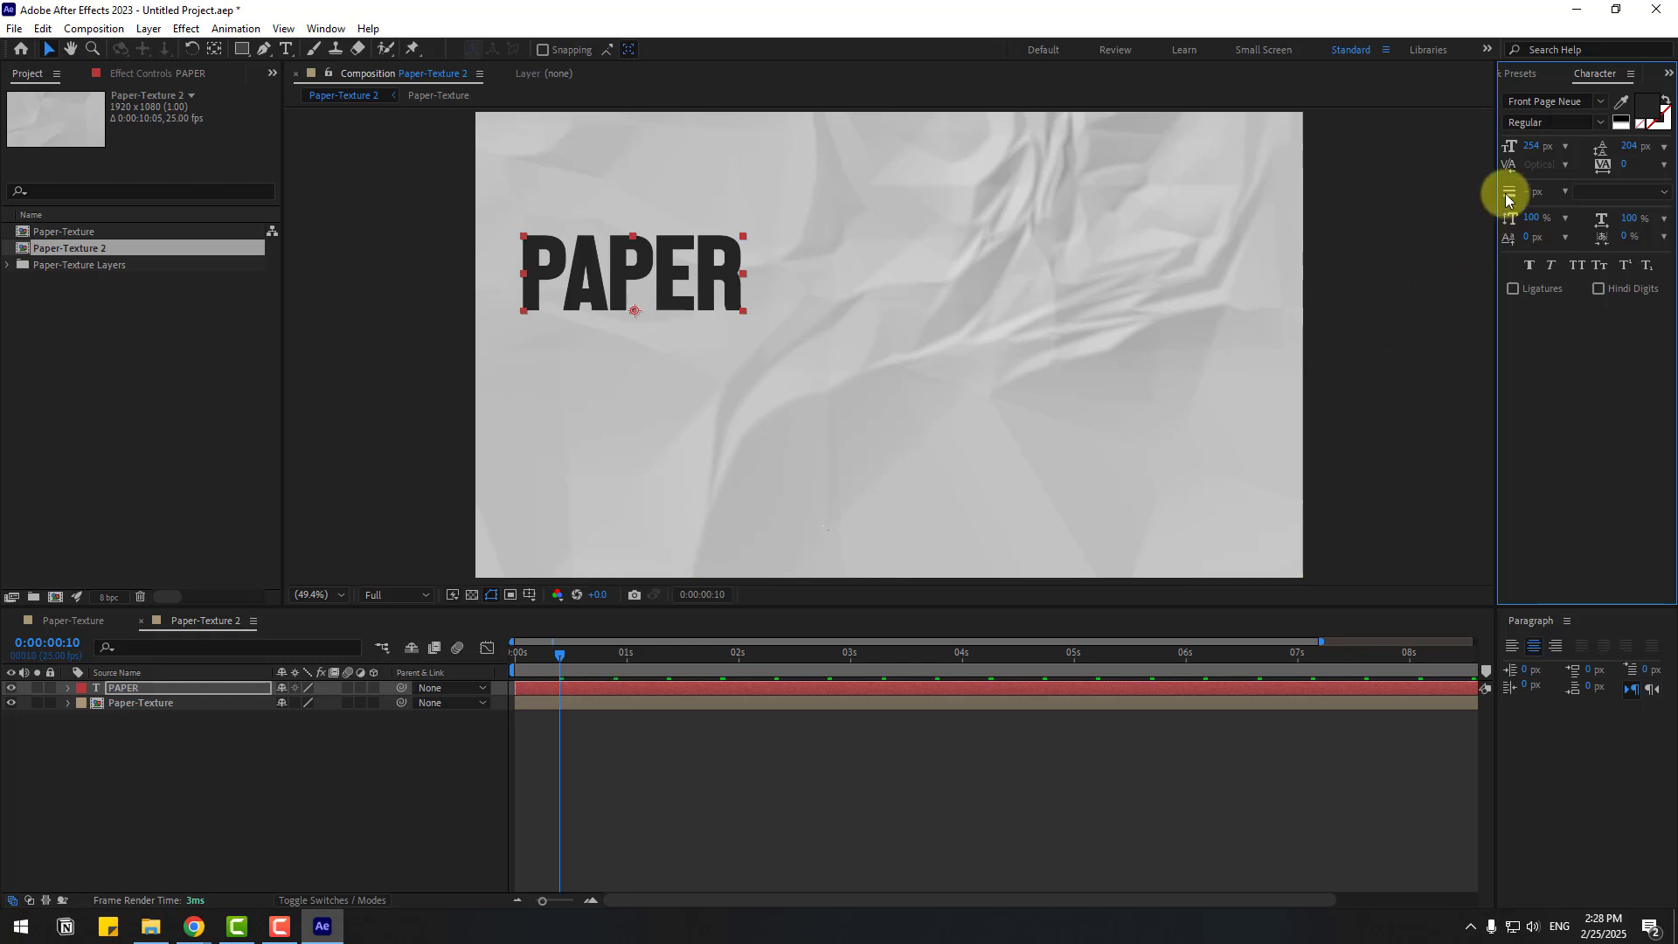
{"action": "left_click_drag", "start_coordinate": [1537, 153], "coordinate": [1661, 154]}
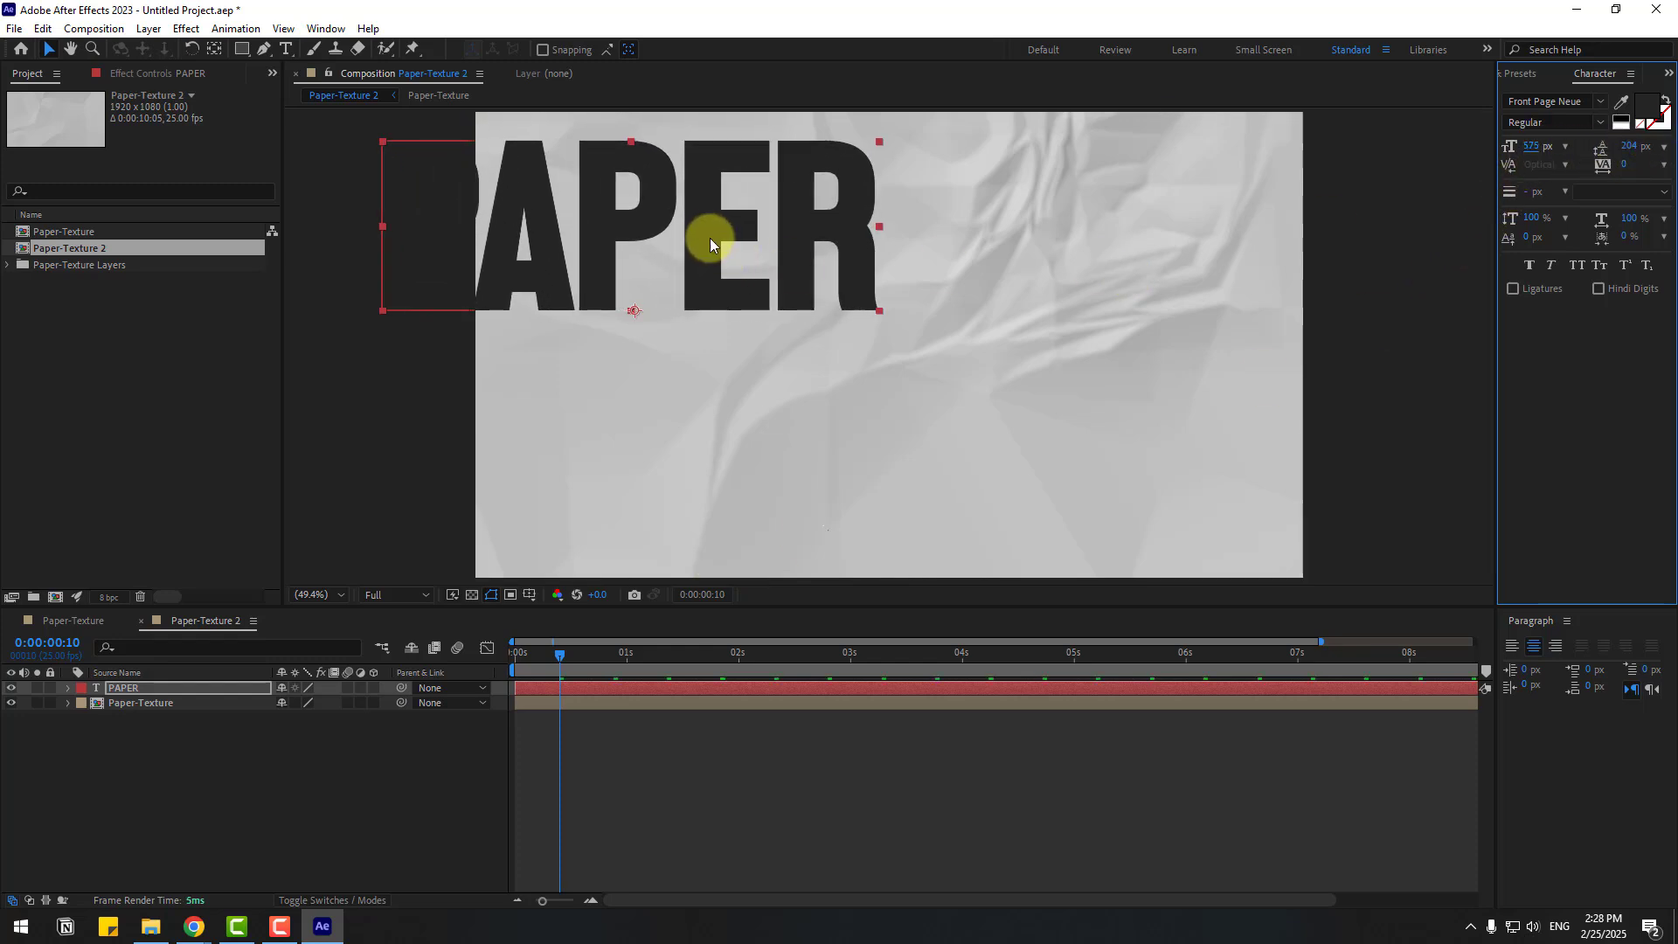
Step: Centre PAPER horizontally and vertically with the Align panel, and hide Paper-Texture
{"action": "left_click_drag", "start_coordinate": [706, 240], "coordinate": [942, 316]}
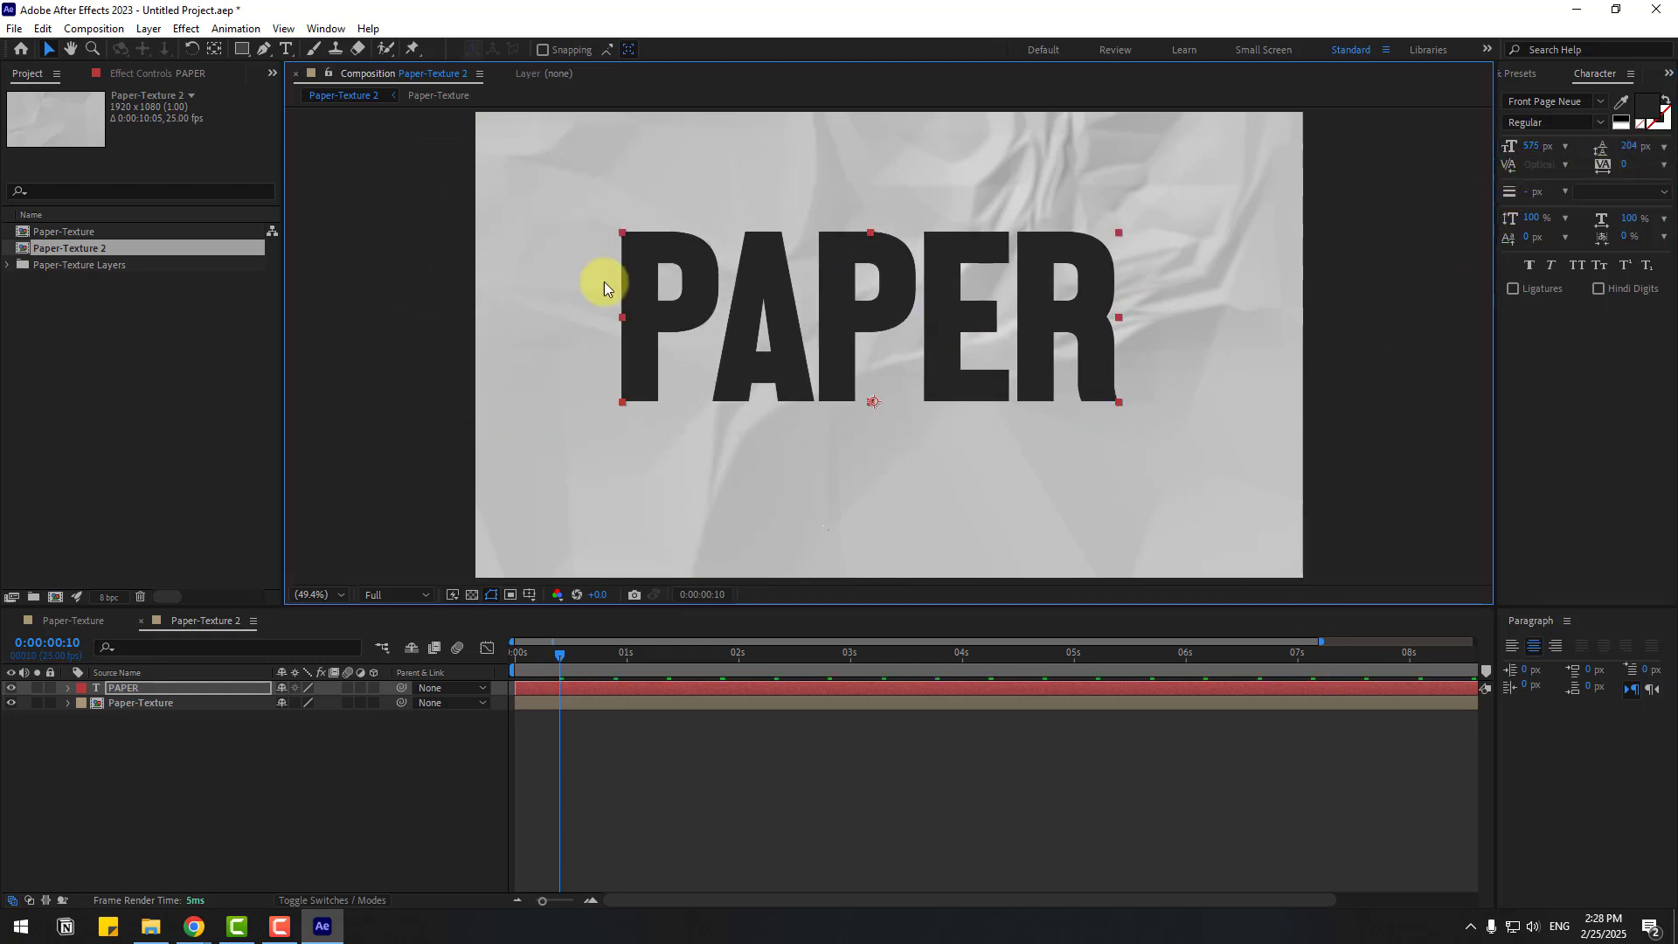
{"action": "left_click", "coordinate": [326, 28]}
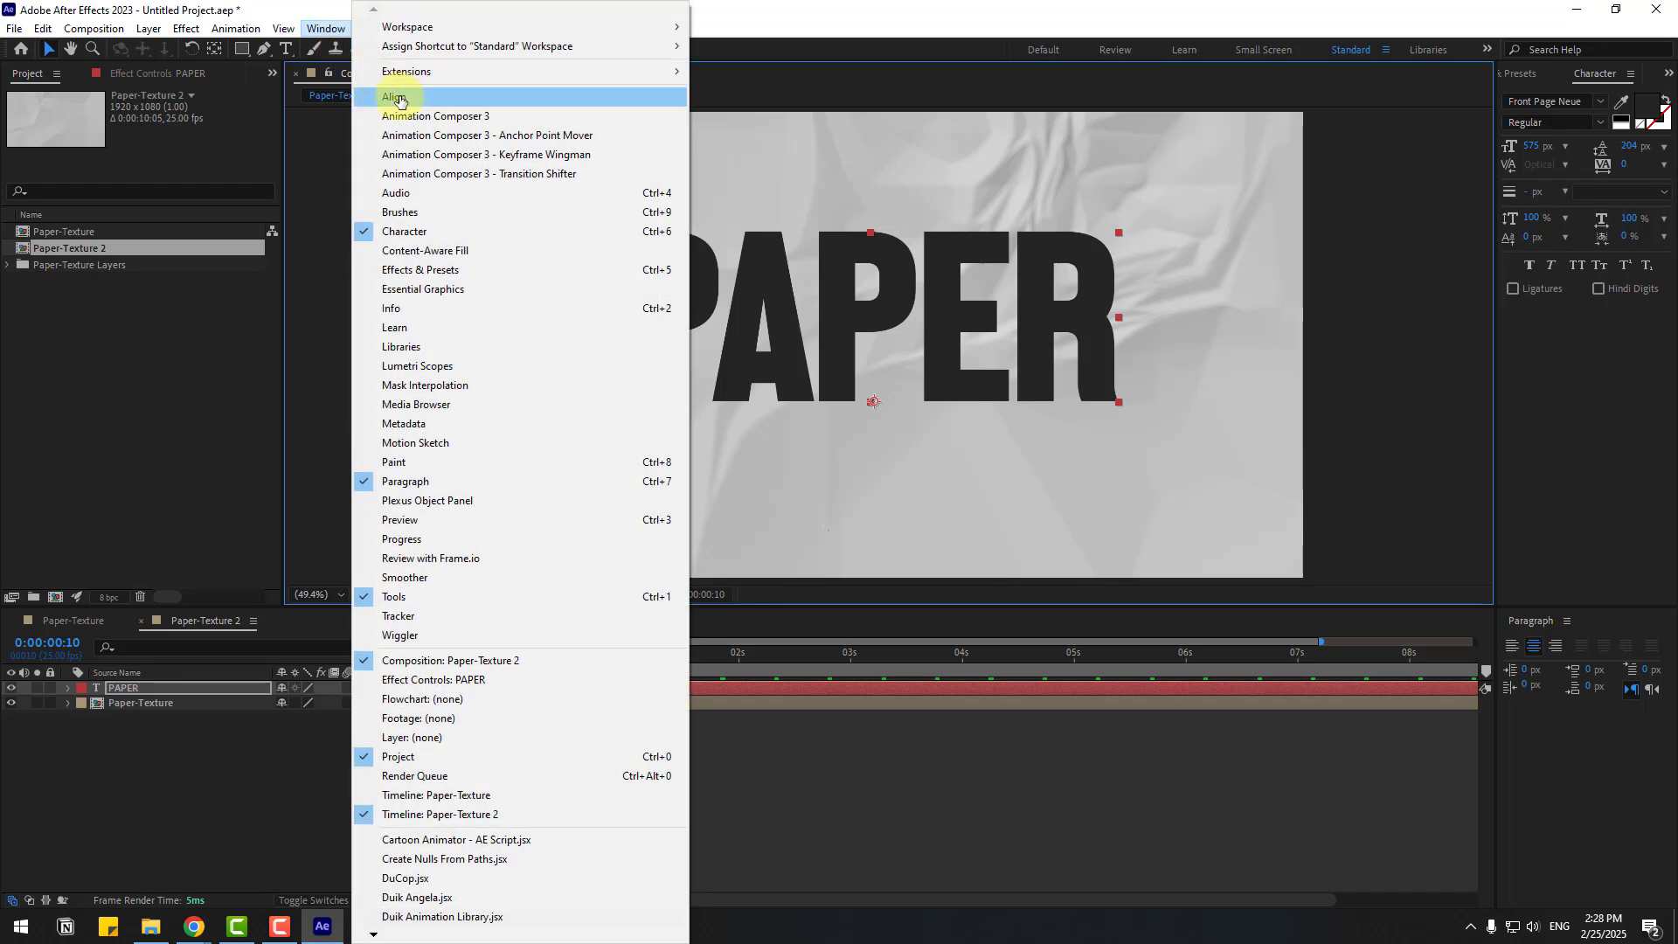
{"action": "left_click", "coordinate": [393, 99]}
{"action": "left_click", "coordinate": [1545, 664]}
{"action": "left_click", "coordinate": [1634, 664]}
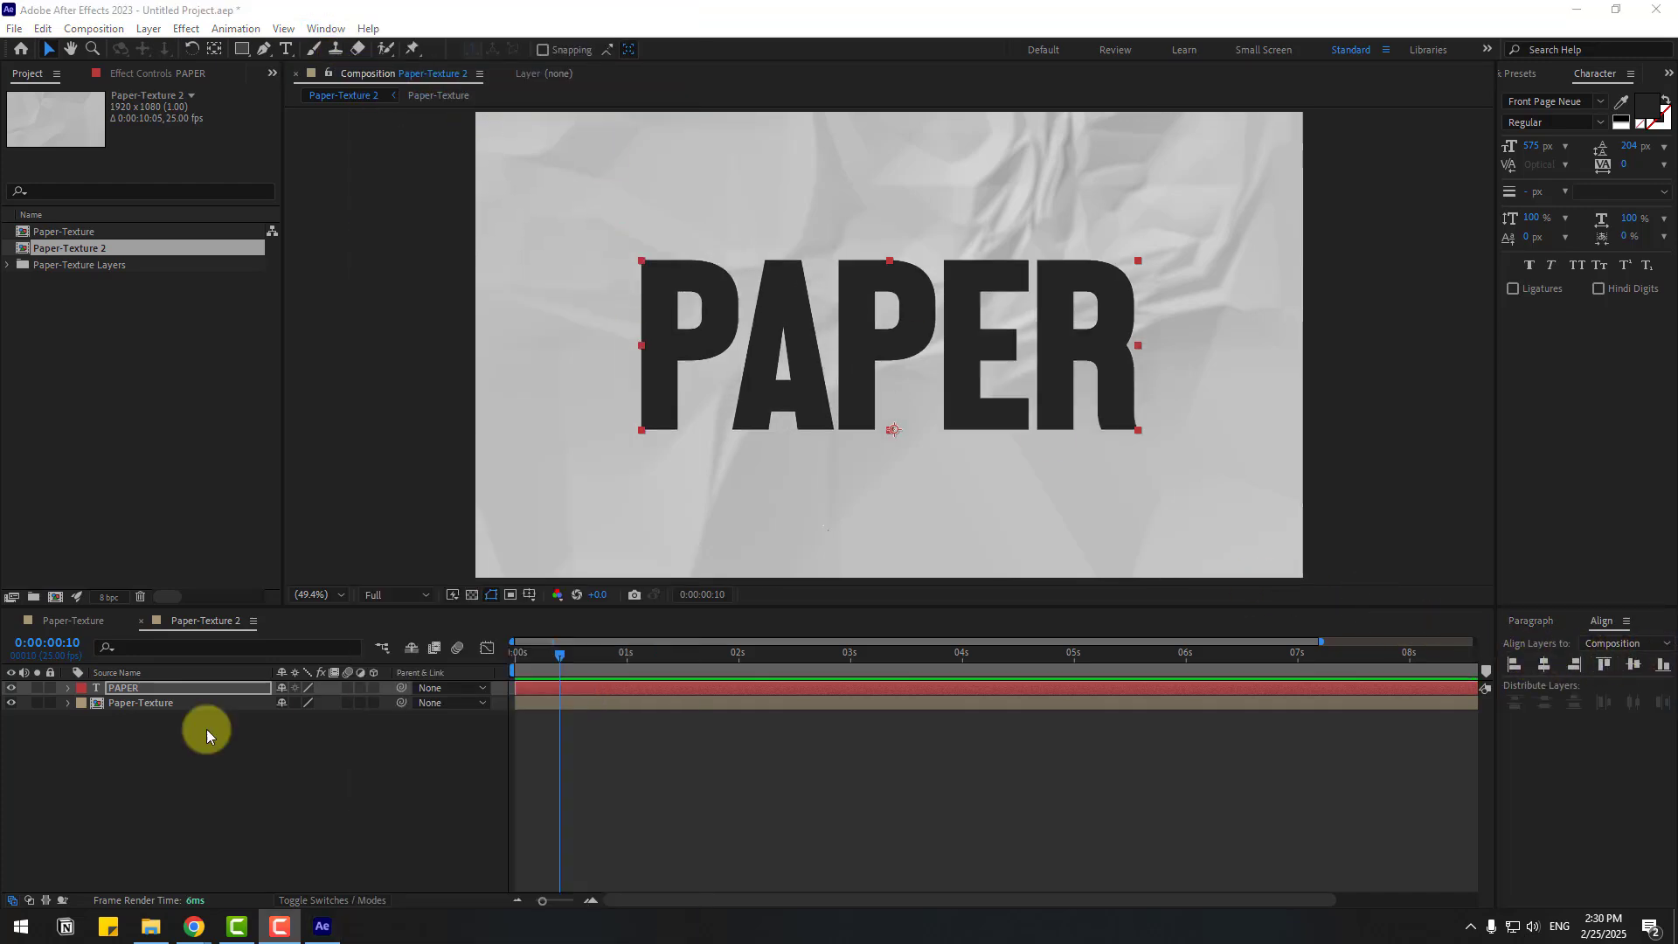
{"action": "left_click", "coordinate": [136, 708]}
{"action": "left_click", "coordinate": [11, 703]}
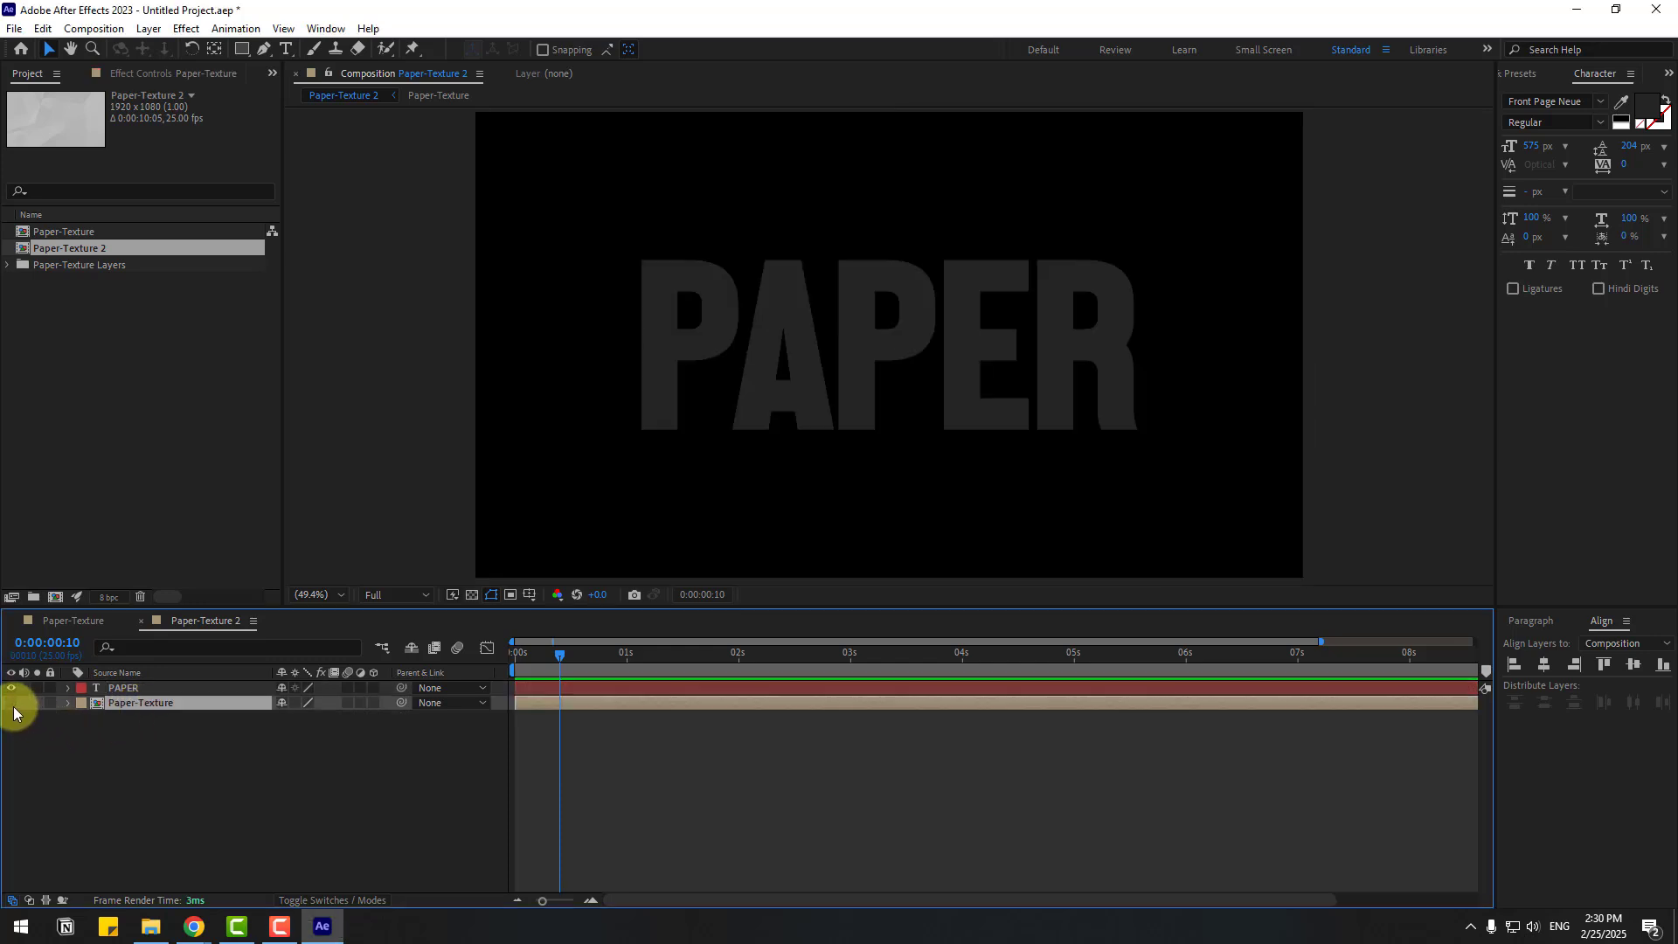
{"action": "left_click", "coordinate": [133, 687]}
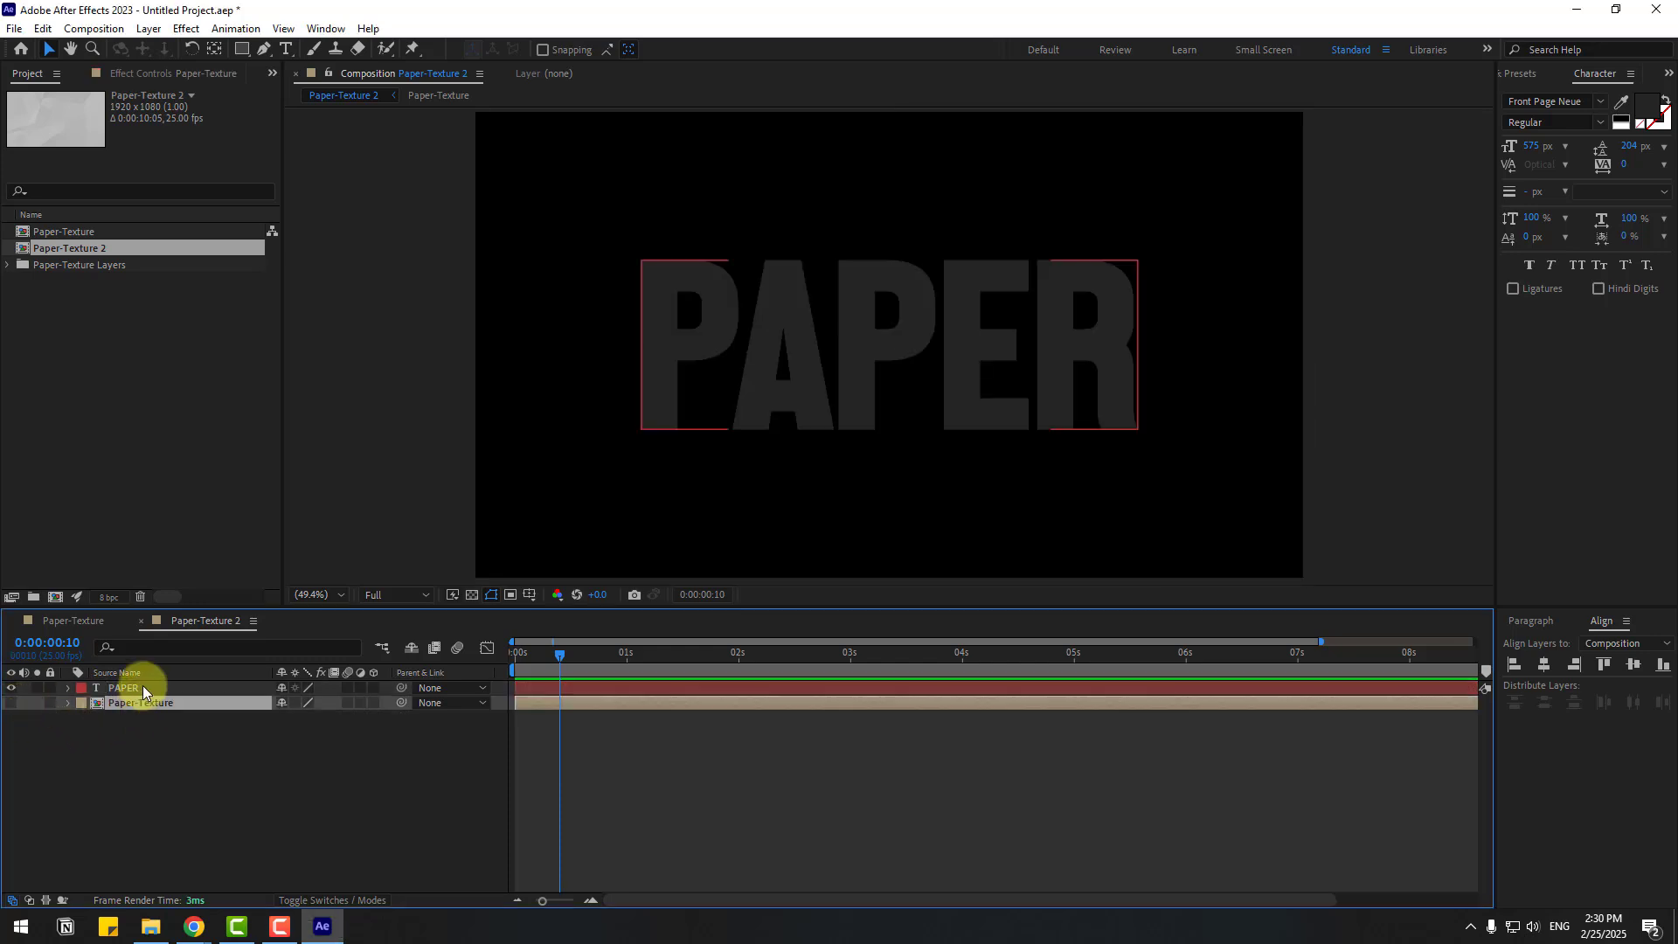
Step: Apply Displacement Map to PAPER with Paper-Texture as the map layer, and preview it
{"action": "left_click", "coordinate": [1517, 74]}
{"action": "left_click", "coordinate": [1558, 97]}
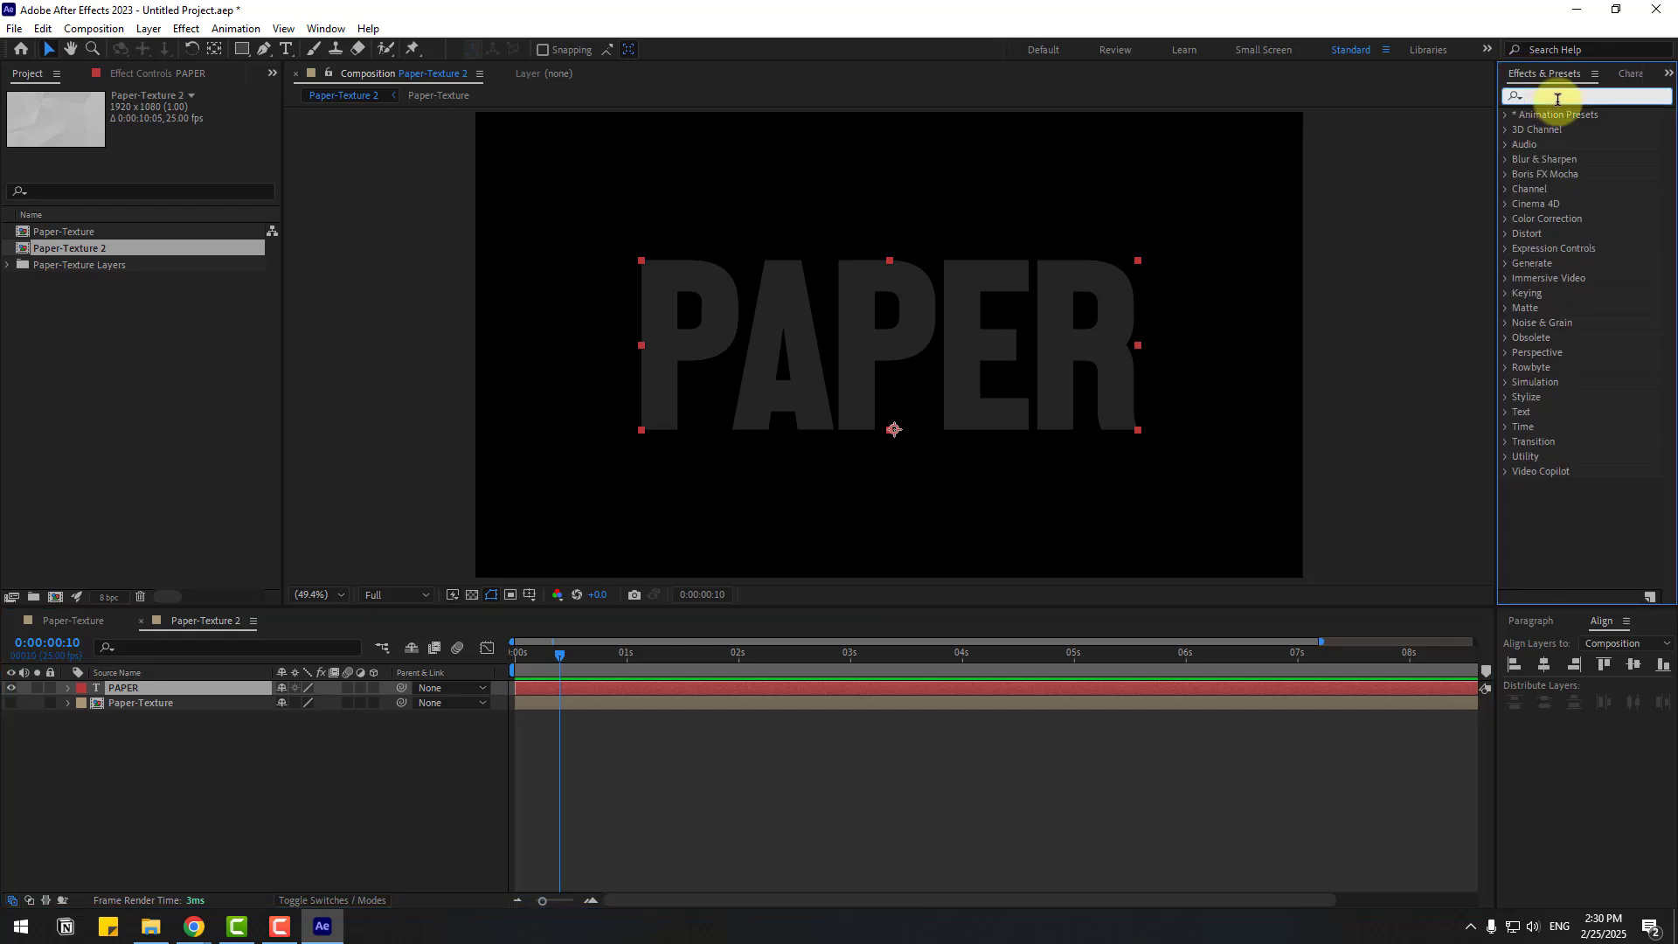
{"action": "type", "text": "disp"}
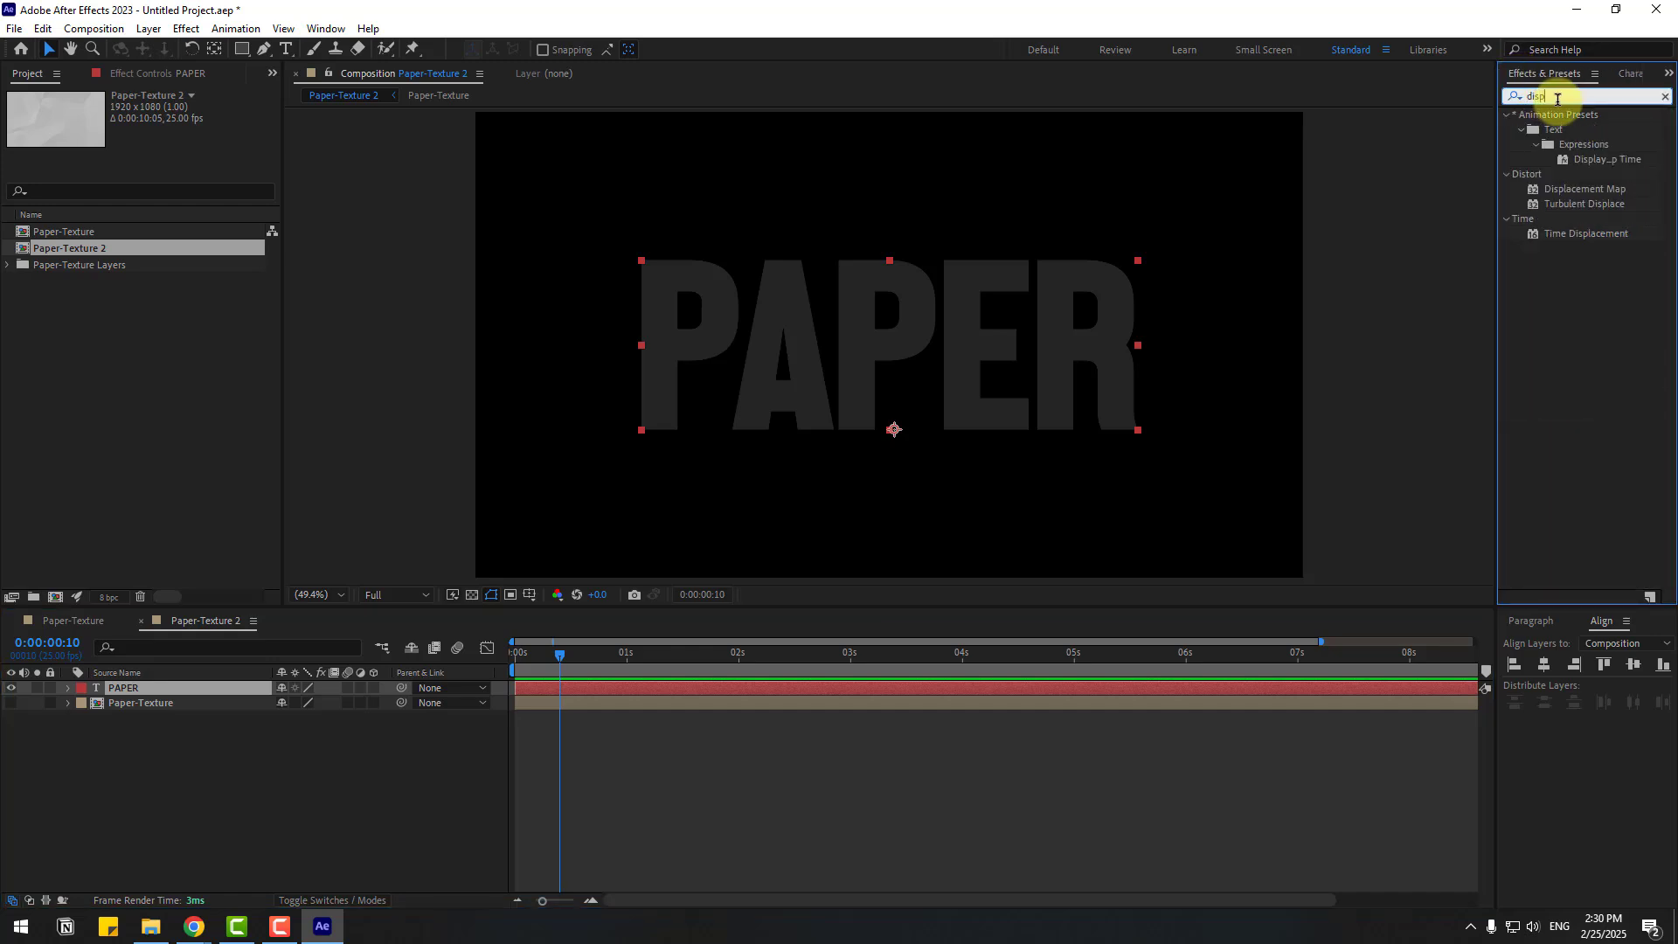
{"action": "left_click_drag", "start_coordinate": [1584, 188], "coordinate": [137, 694]}
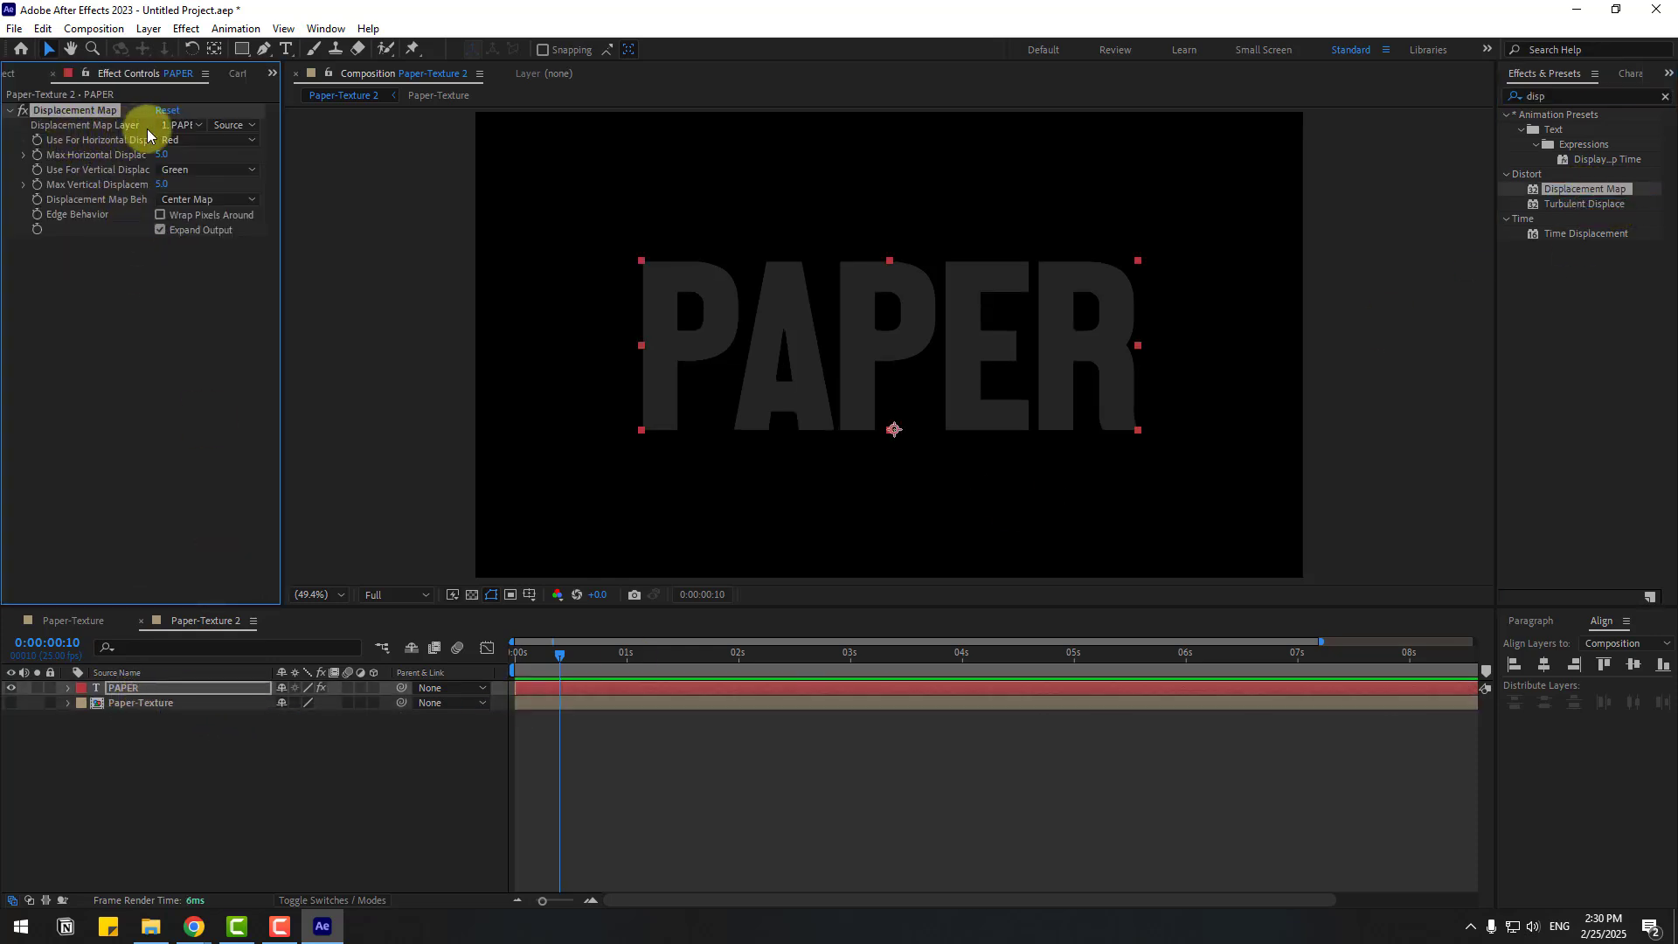
{"action": "left_click", "coordinate": [178, 126]}
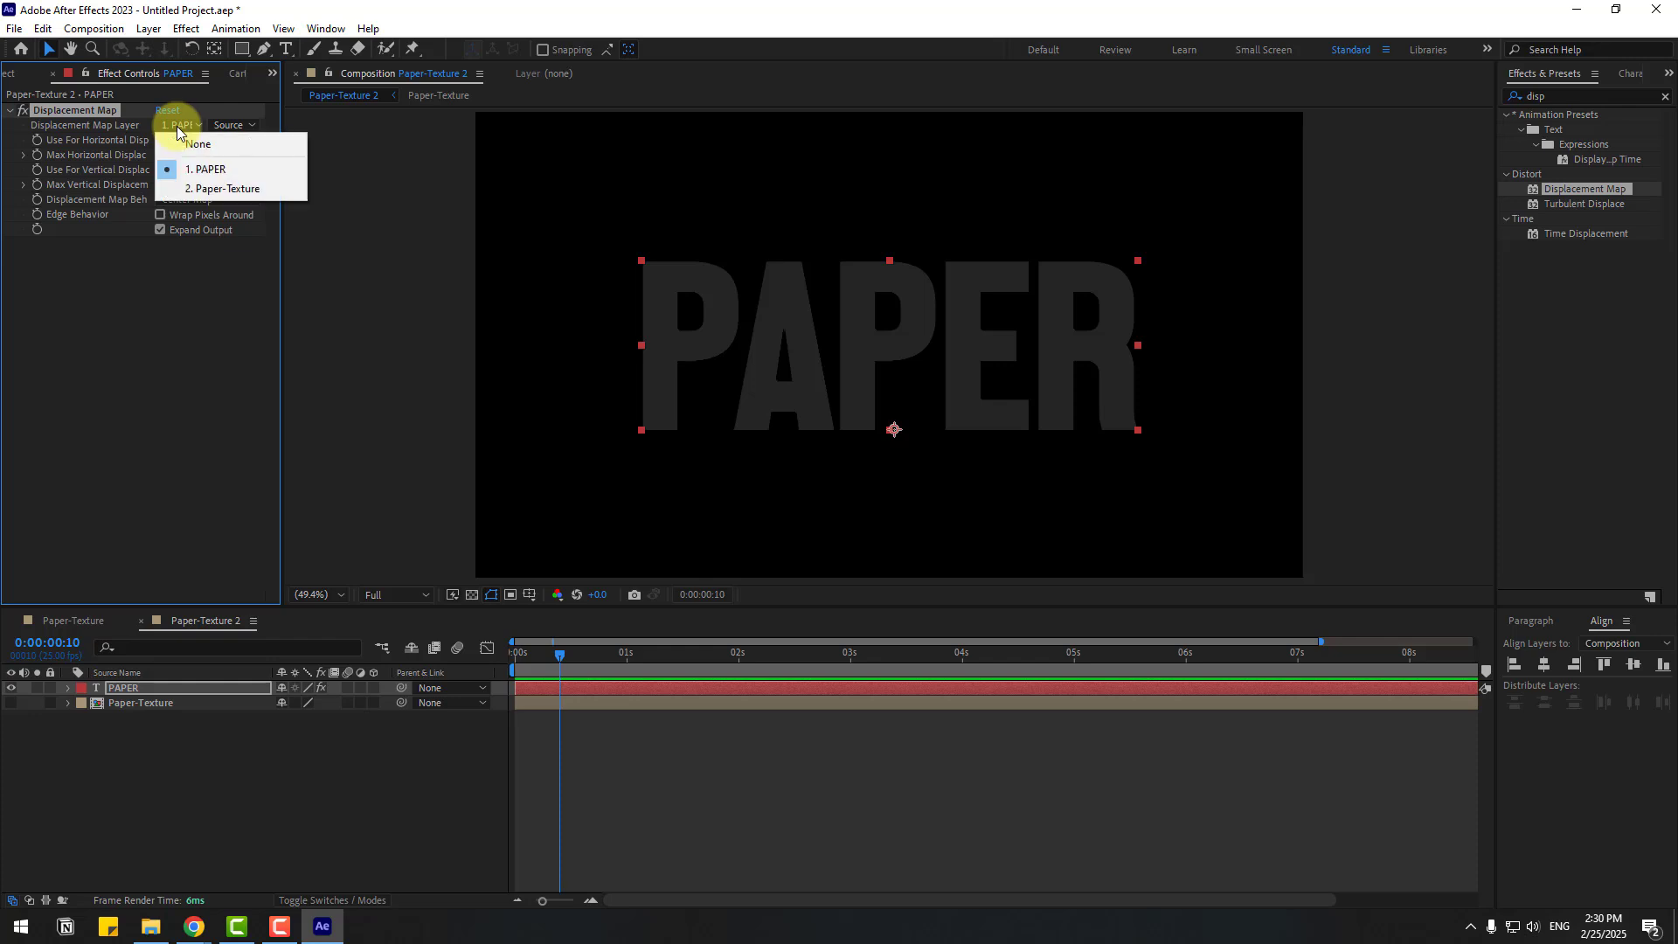
{"action": "left_click", "coordinate": [238, 188]}
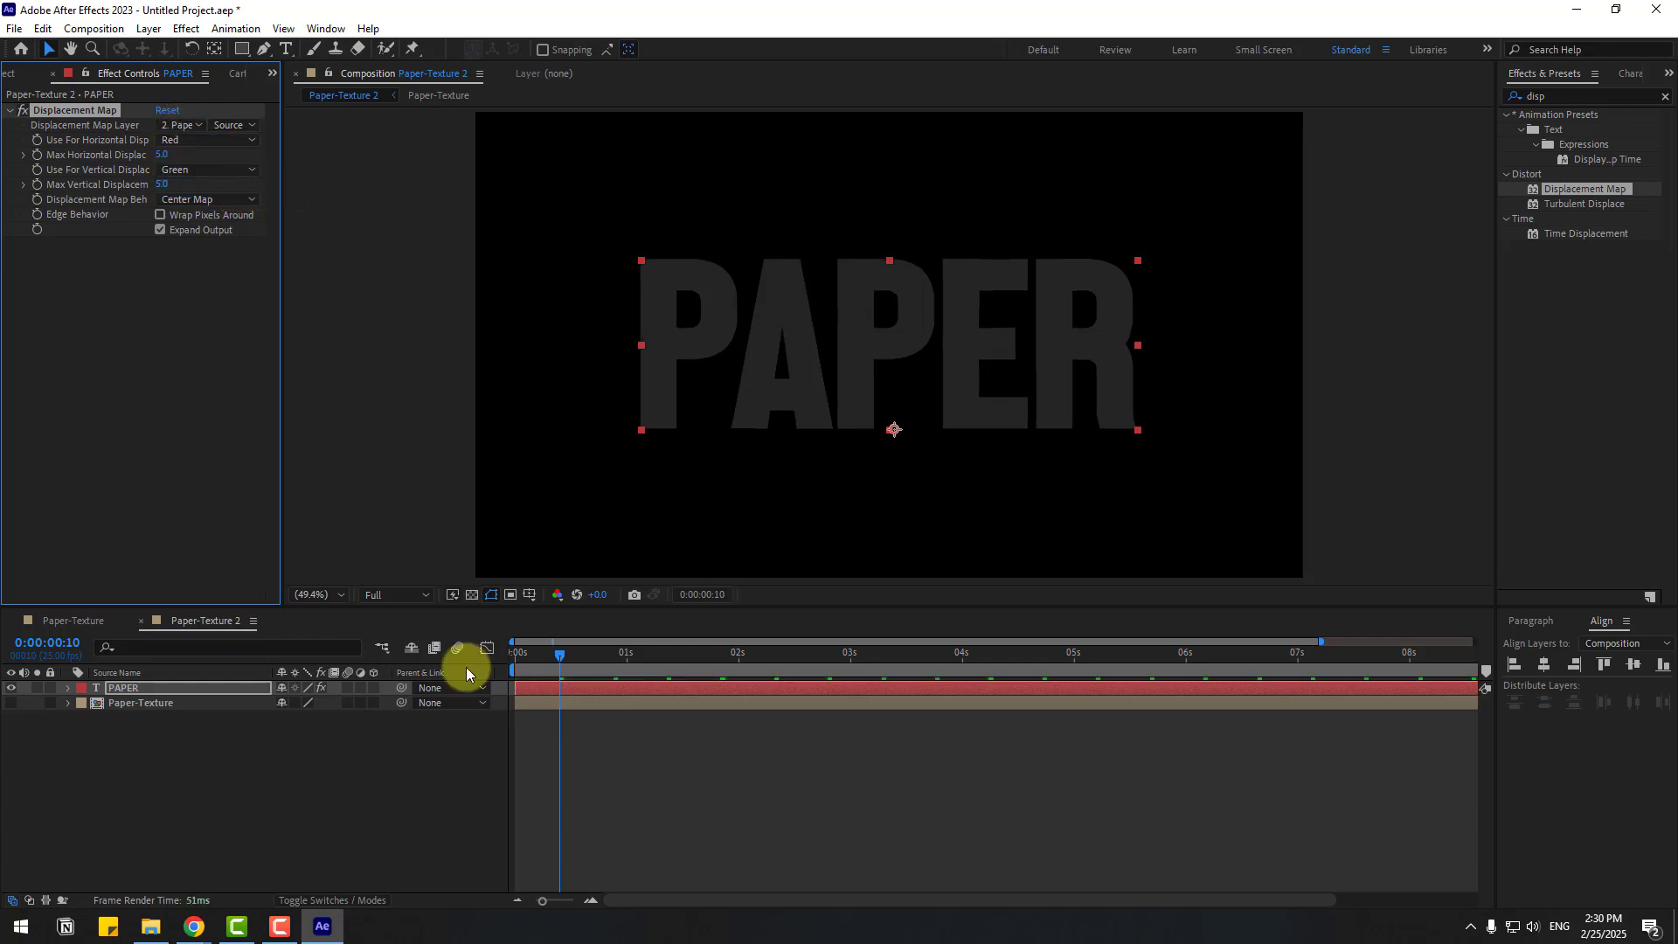
{"action": "left_click", "coordinate": [473, 597]}
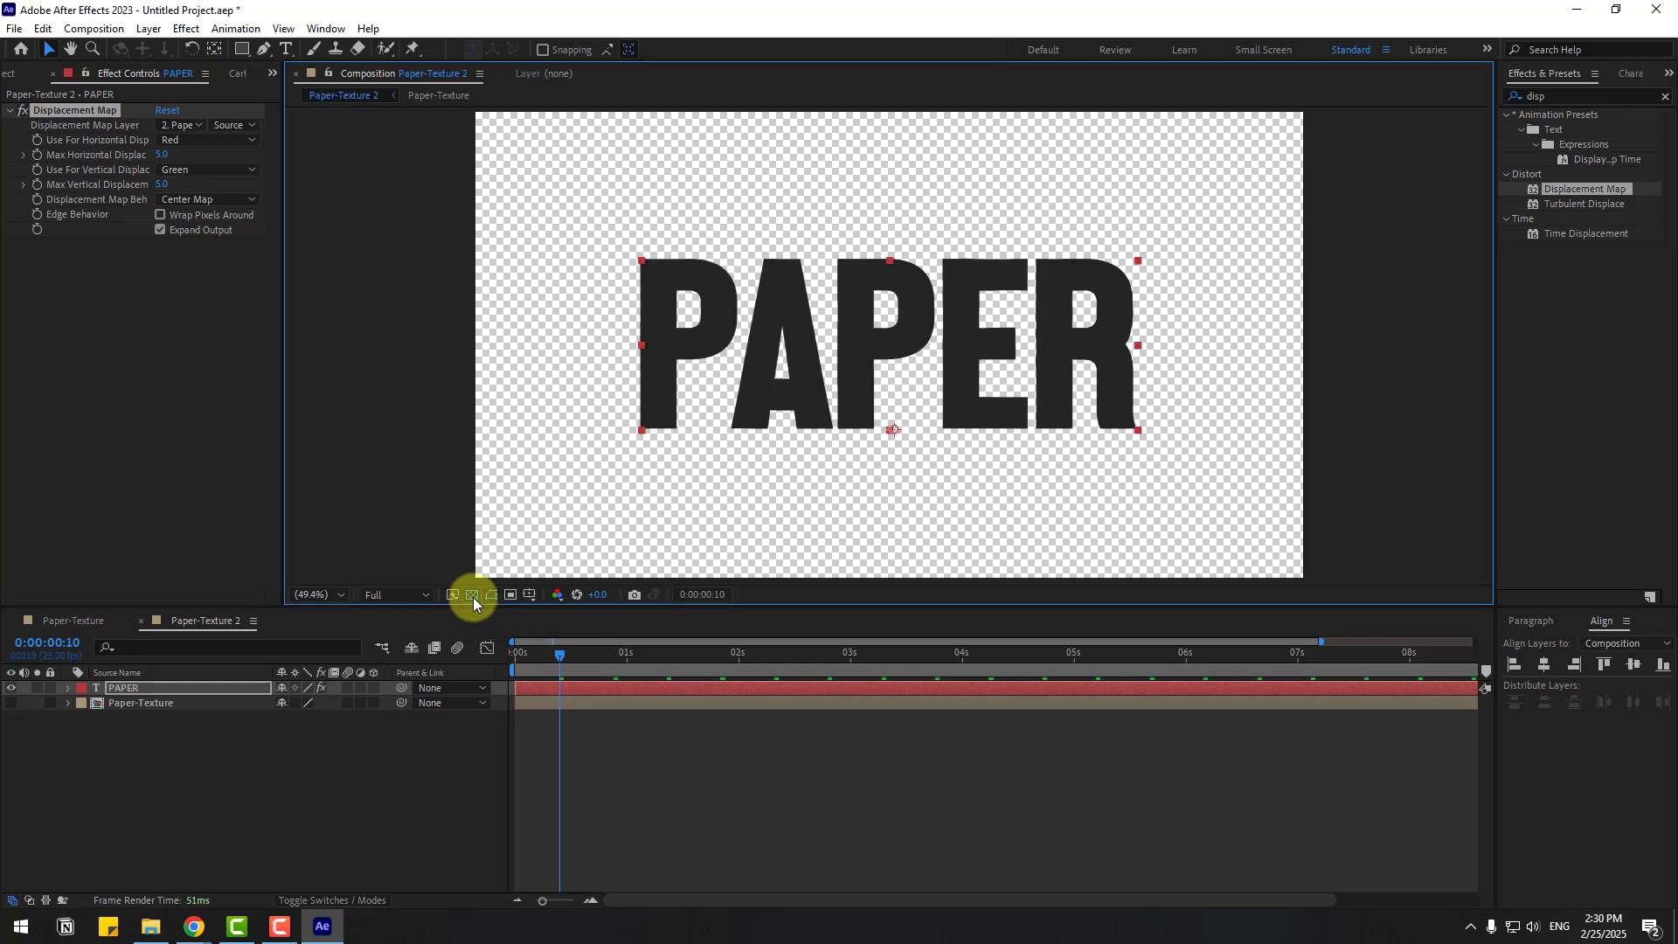
{"action": "key", "text": "space"}
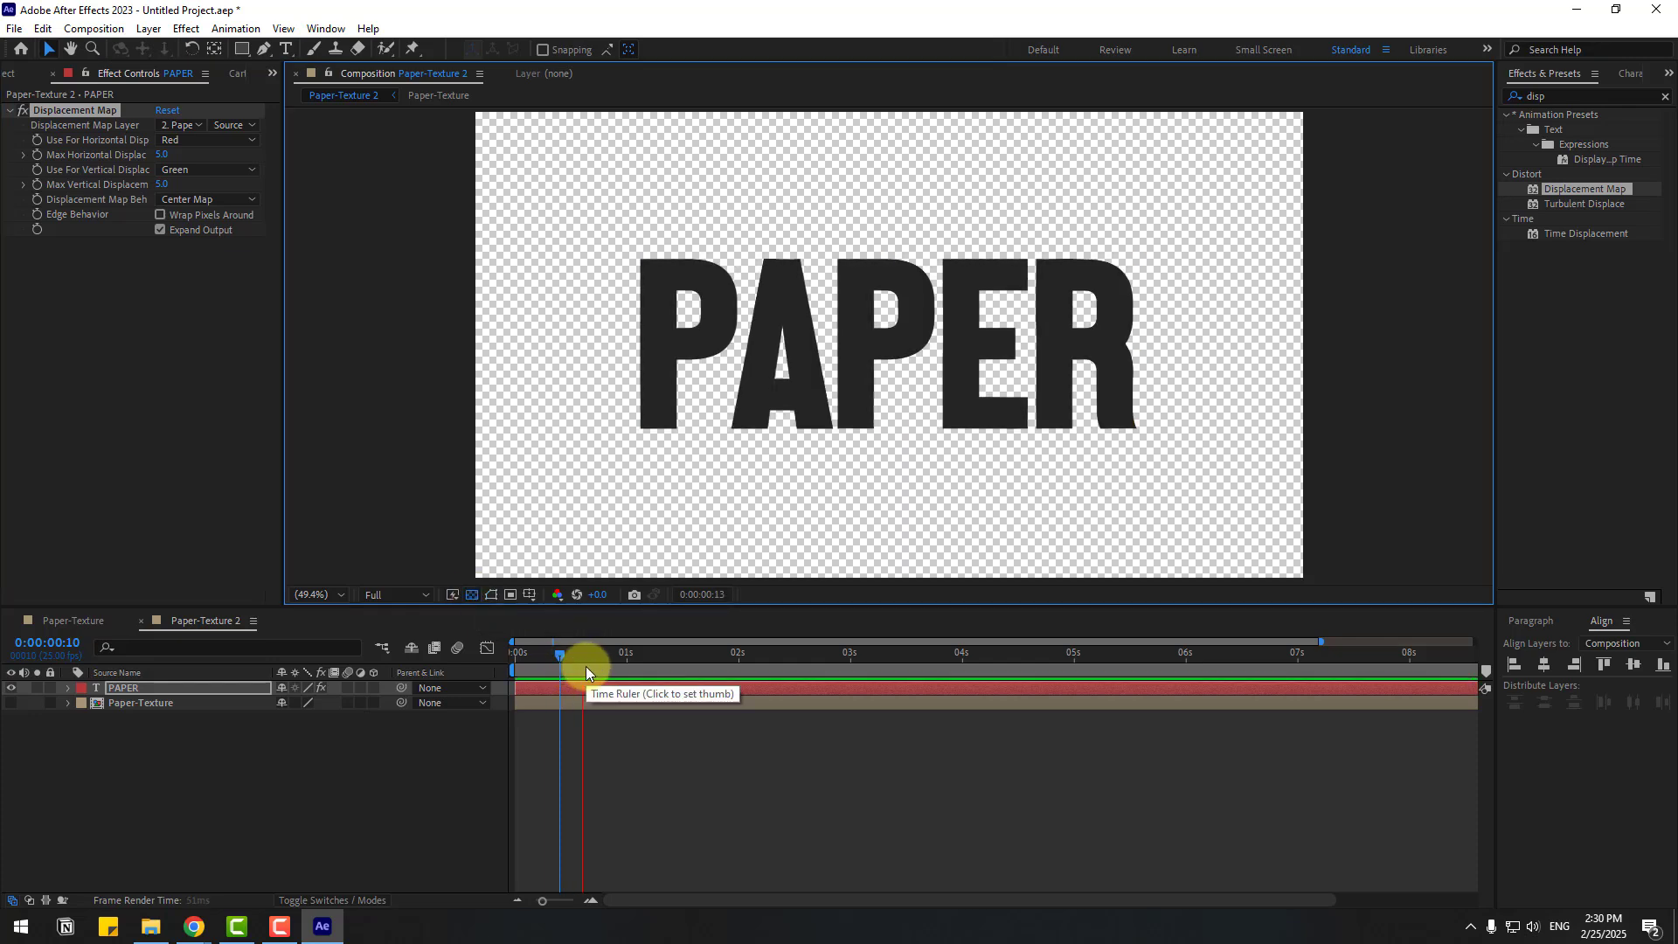
{"action": "left_click", "coordinate": [587, 664]}
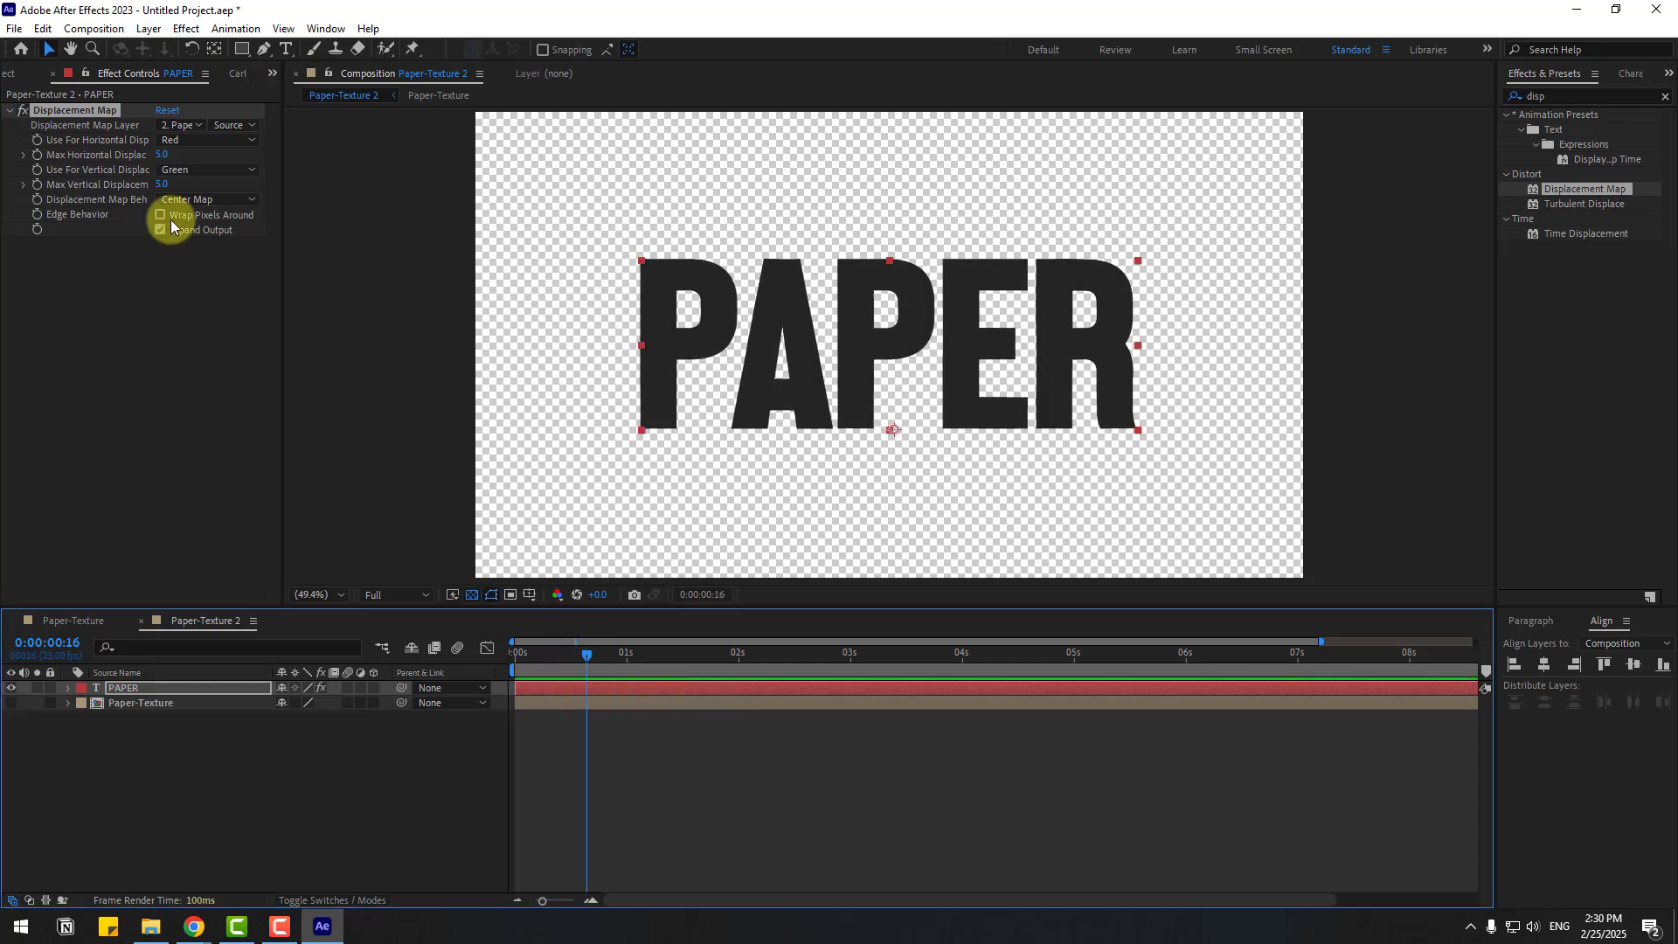
Step: Set horizontal and vertical maximum displacement to 15.0, then preview and magnify the distortion
{"action": "left_click", "coordinate": [162, 155]}
{"action": "type", "text": "15"}
{"action": "key", "text": "Return"}
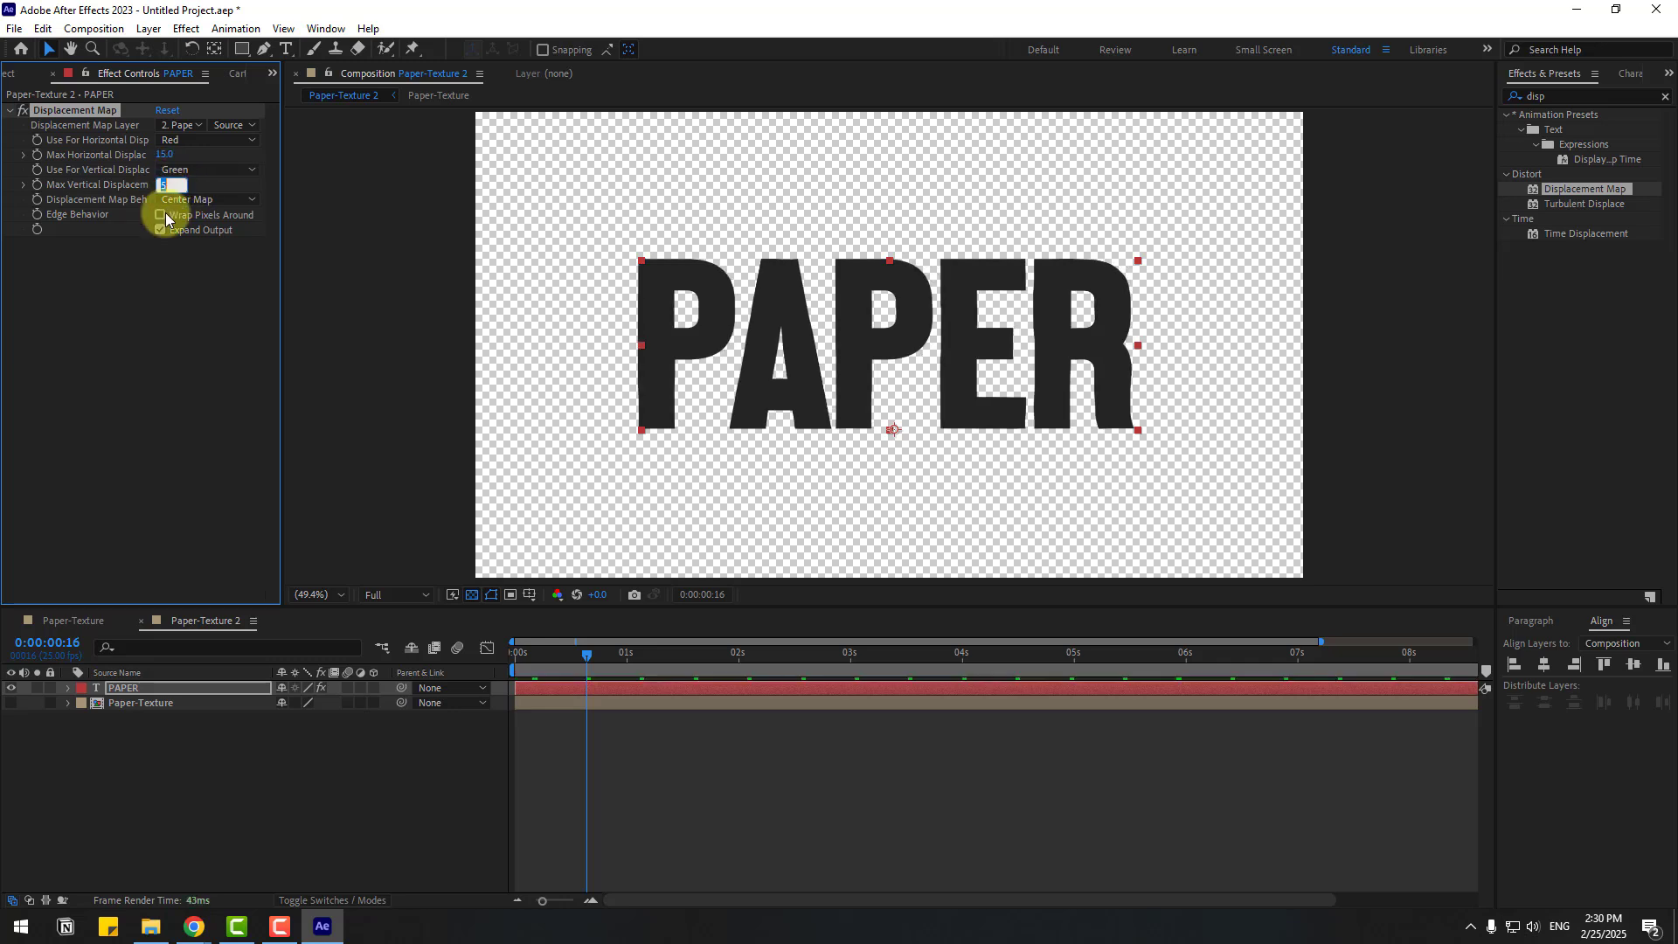
{"action": "type", "text": "15"}
{"action": "key", "text": "Return"}
{"action": "key", "text": "space"}
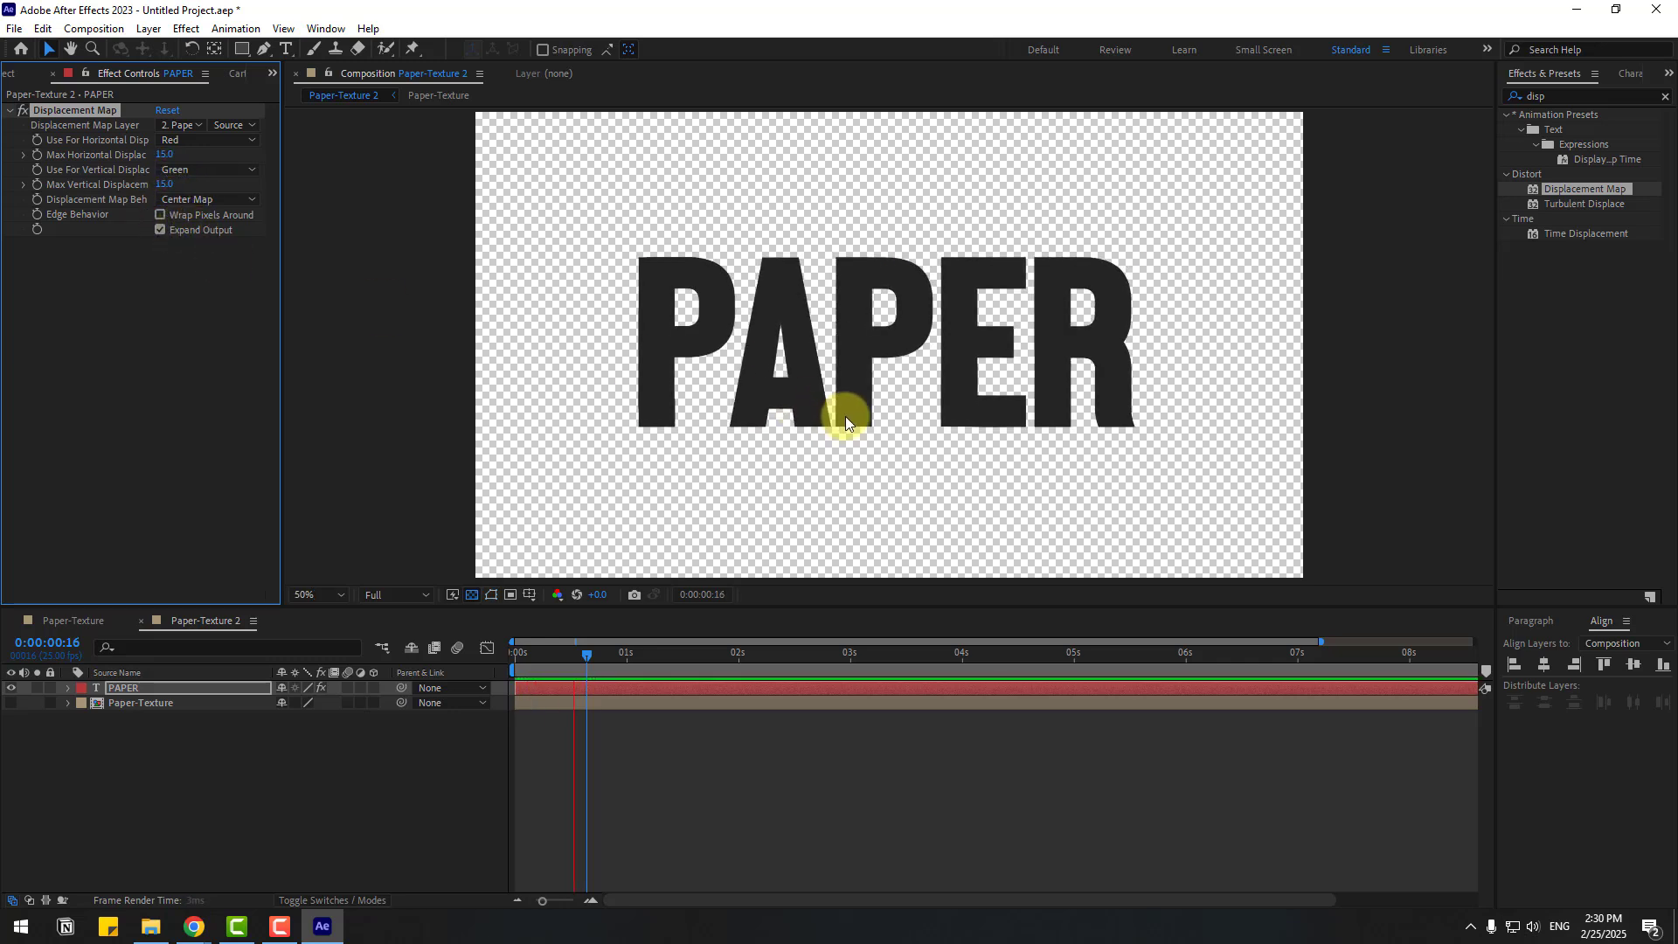
{"action": "key", "text": "/"}
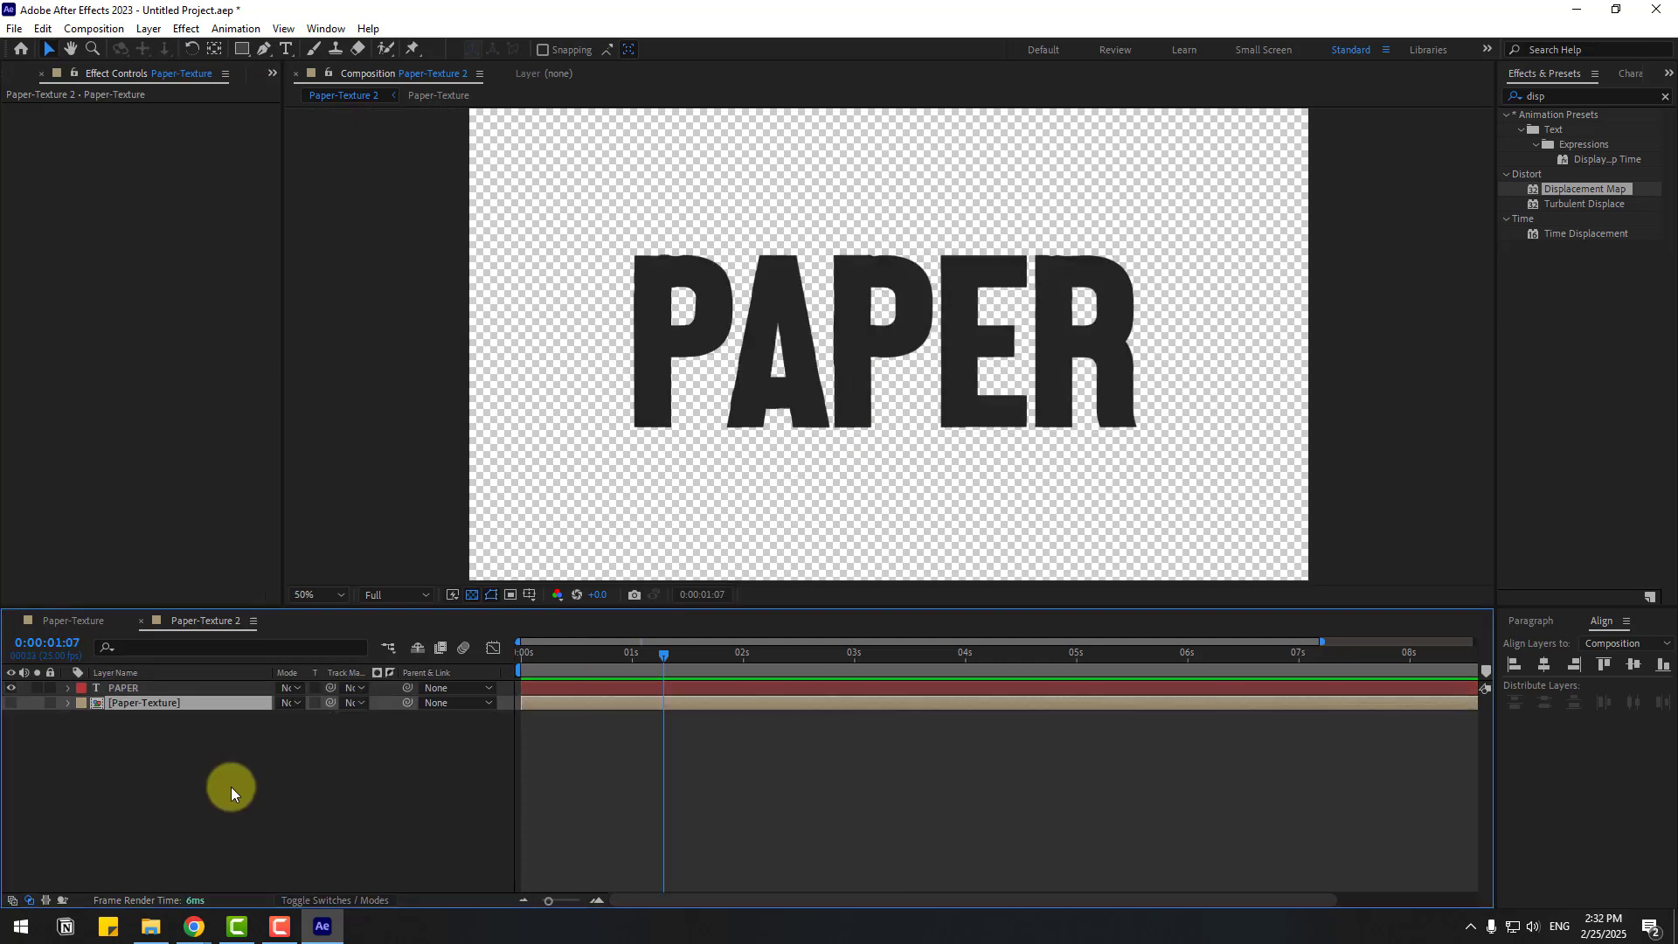
Step: Duplicate Paper-Texture, make the copy visible and rename it TEXTURE-TEXT
{"action": "left_click", "coordinate": [229, 780]}
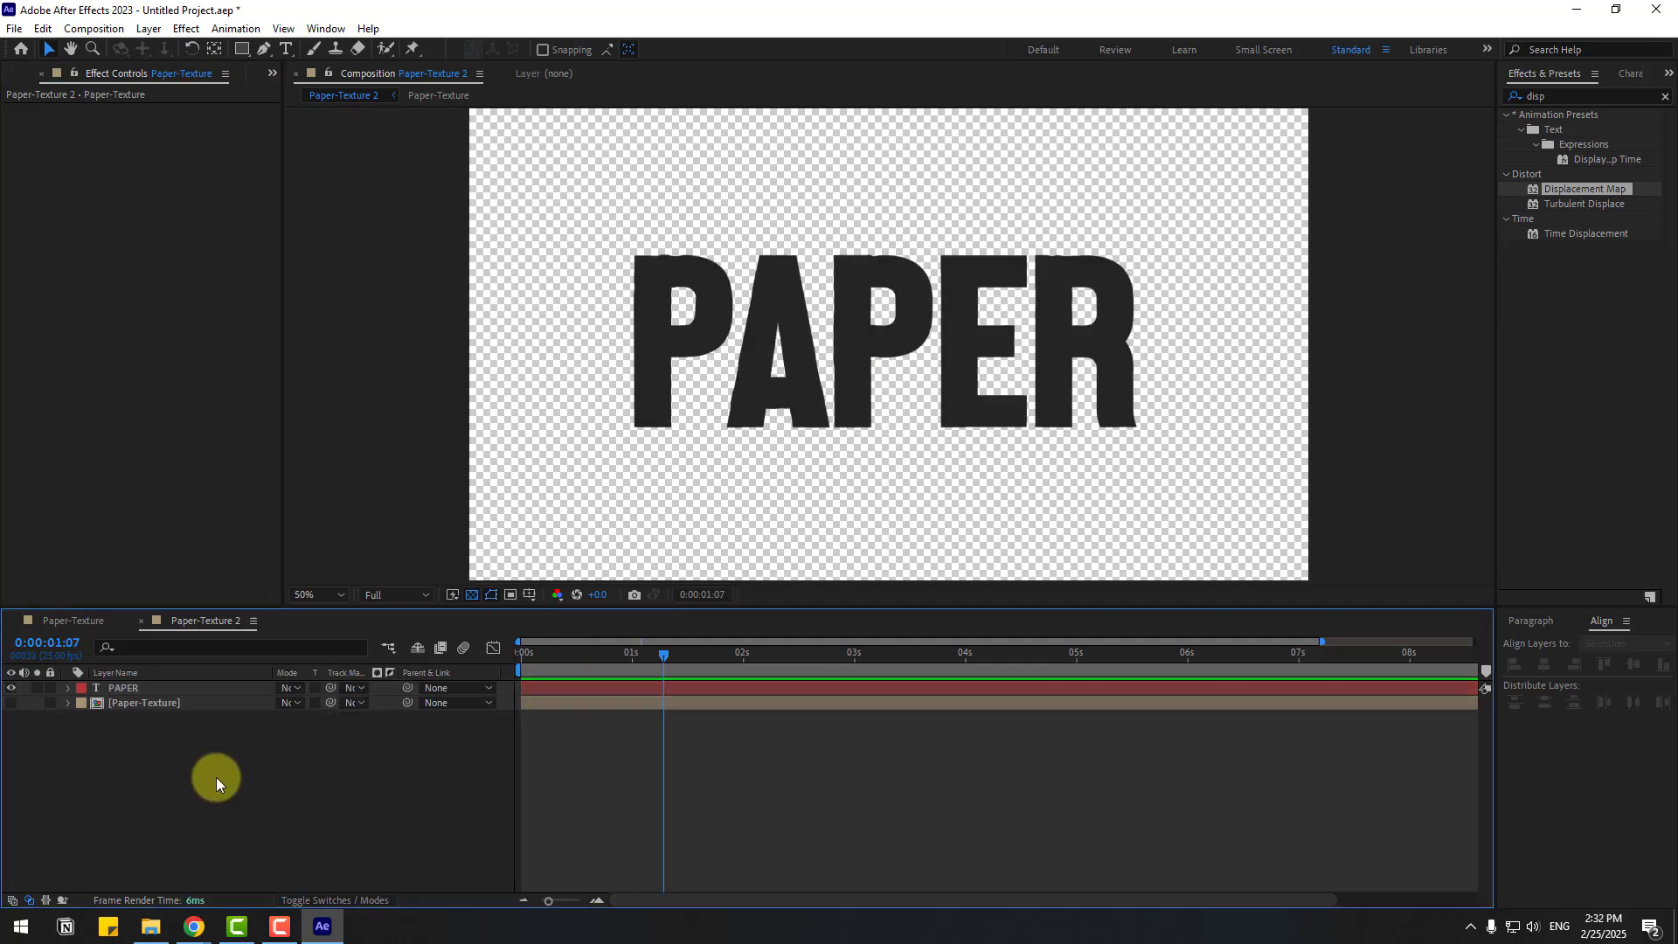
{"action": "left_click", "coordinate": [153, 708]}
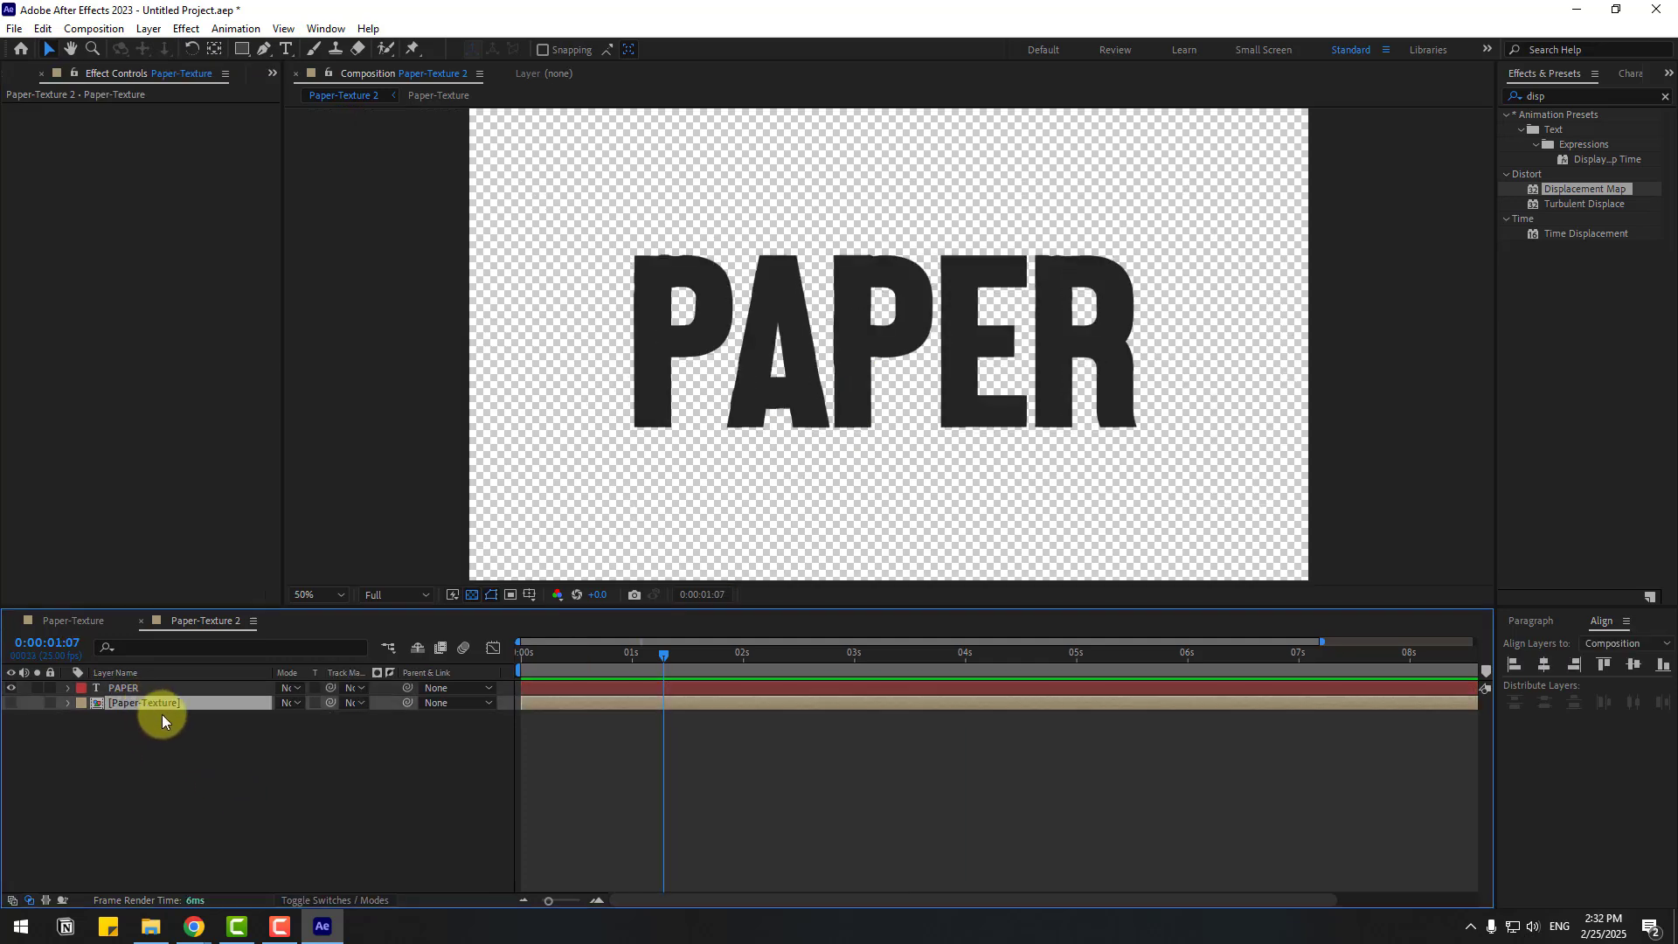
{"action": "key", "text": "ctrl+d"}
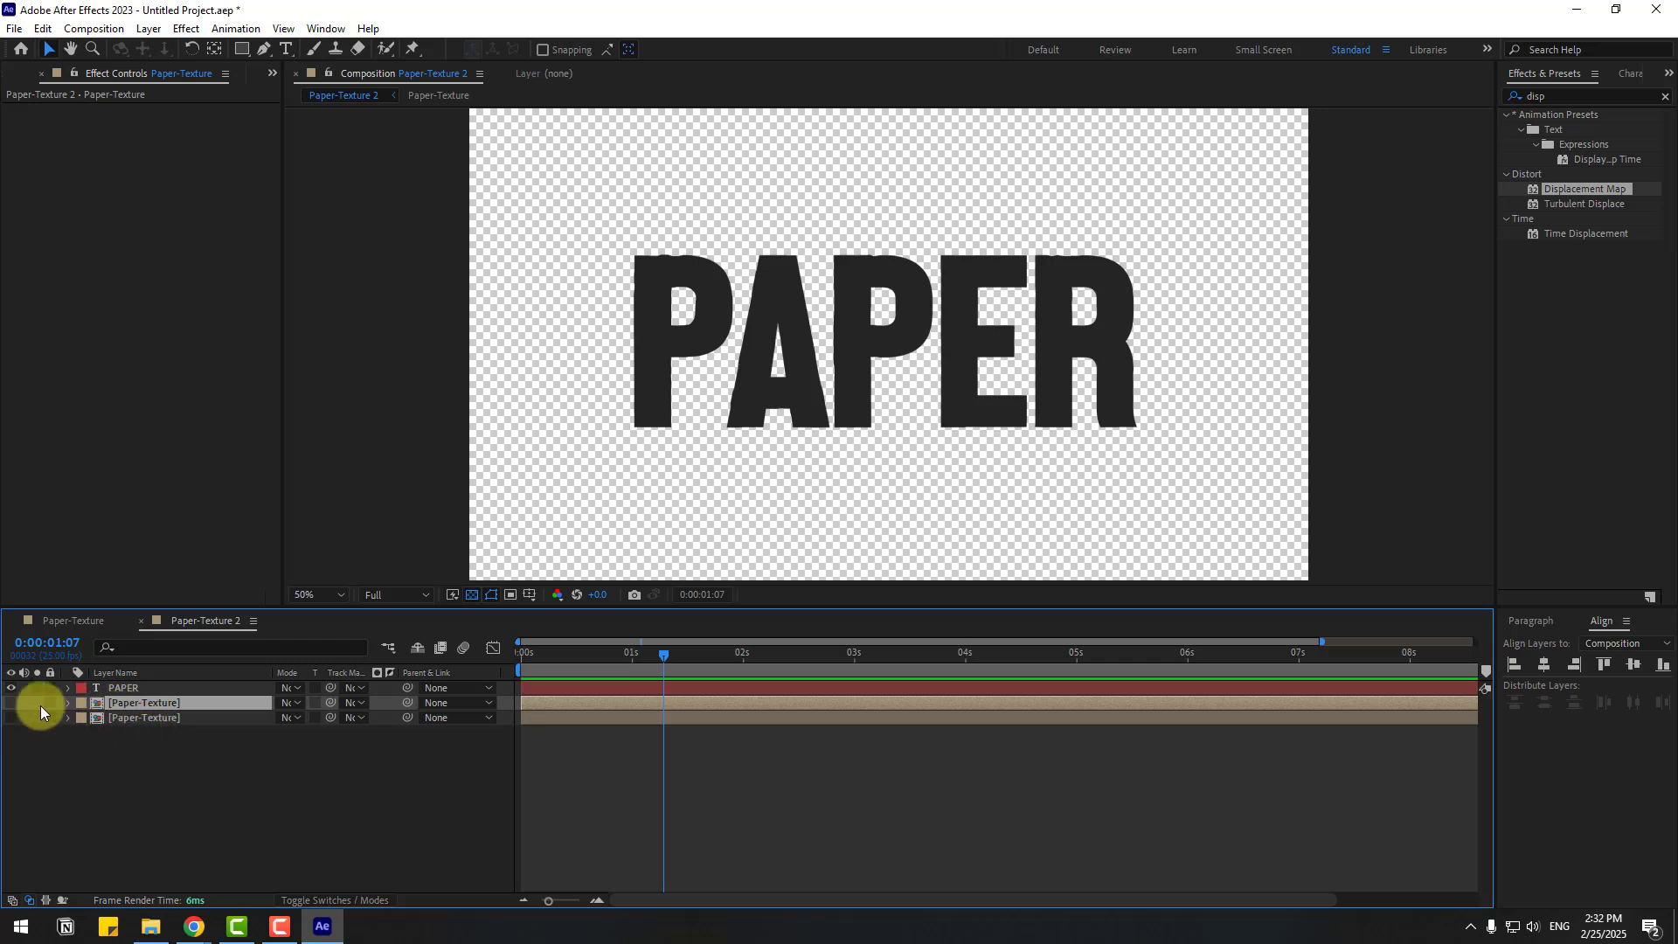
{"action": "left_click", "coordinate": [141, 704]}
{"action": "key", "text": "Return"}
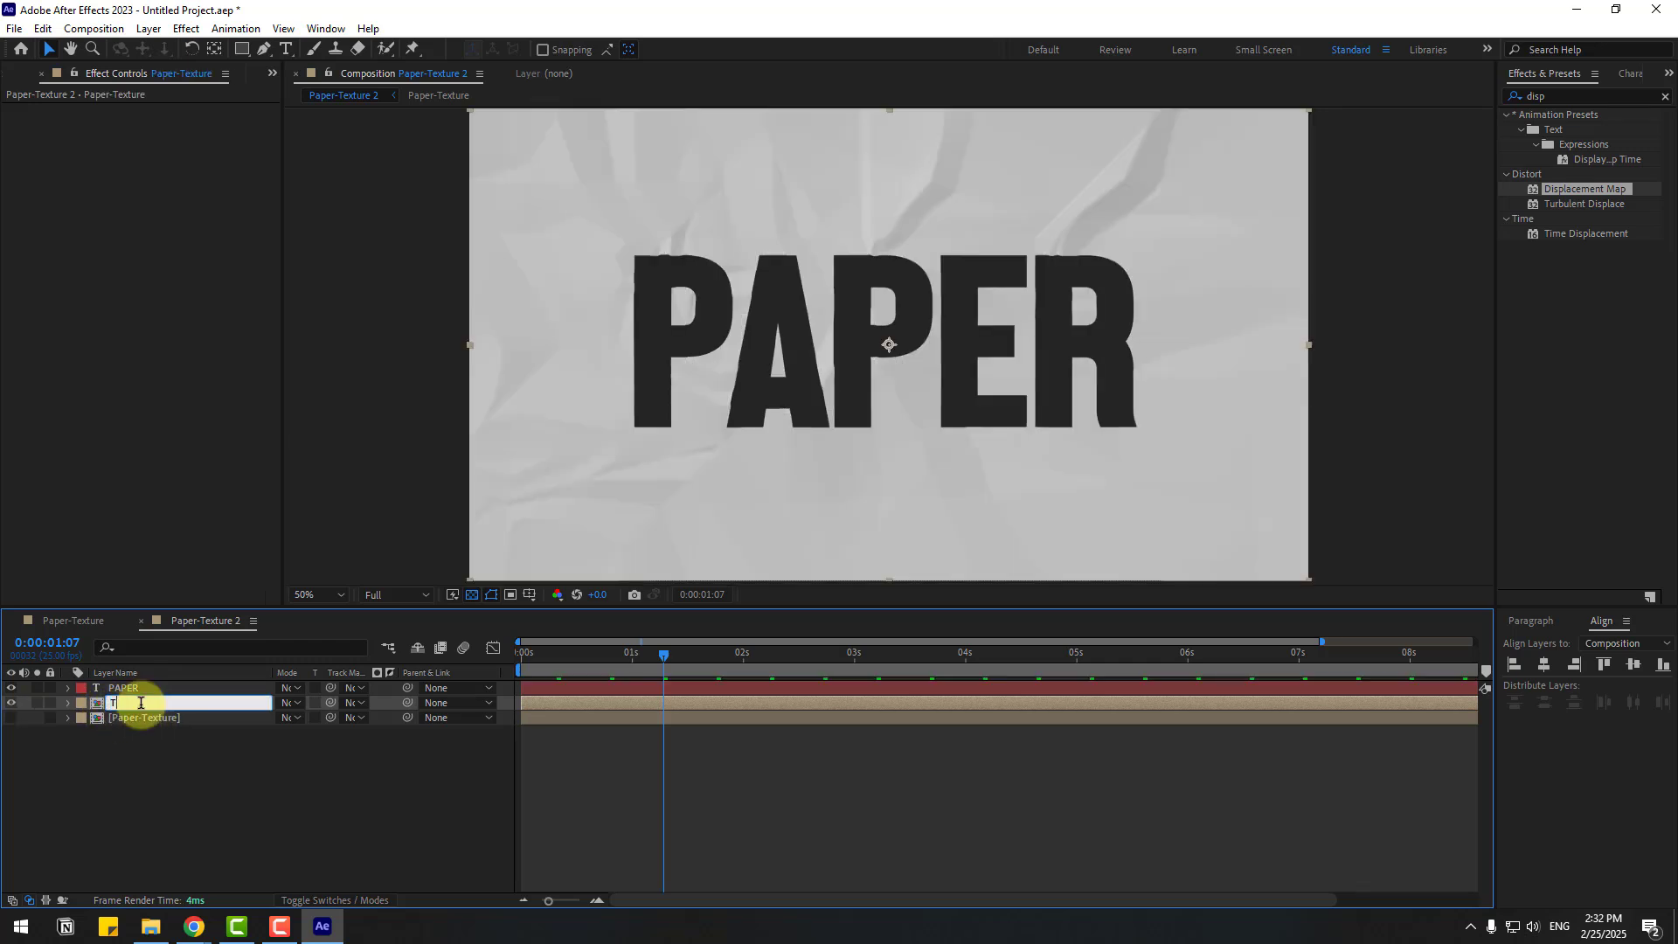
{"action": "type", "text": "TEXTURE-TEXT"}
{"action": "key", "text": "Return"}
Step: Move TEXTURE-TEXT above PAPER, matte it to PAPER, and preview from about 1:22
{"action": "left_click", "coordinate": [354, 780]}
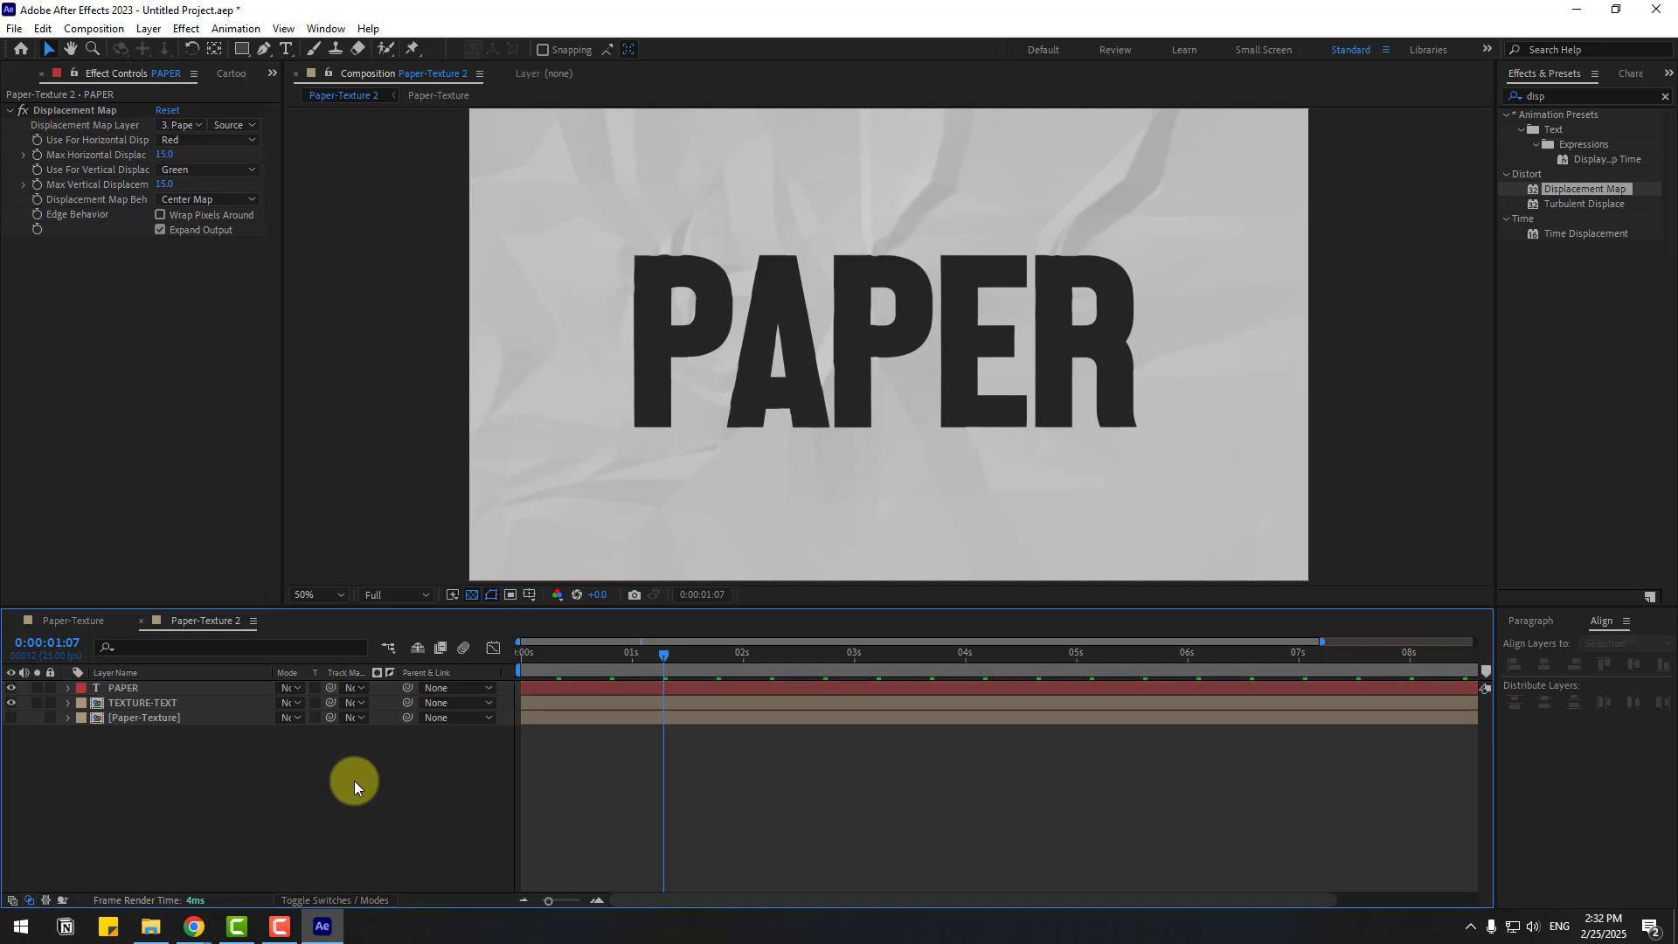
{"action": "left_click", "coordinate": [124, 702]}
{"action": "left_click_drag", "start_coordinate": [124, 703], "coordinate": [142, 686]}
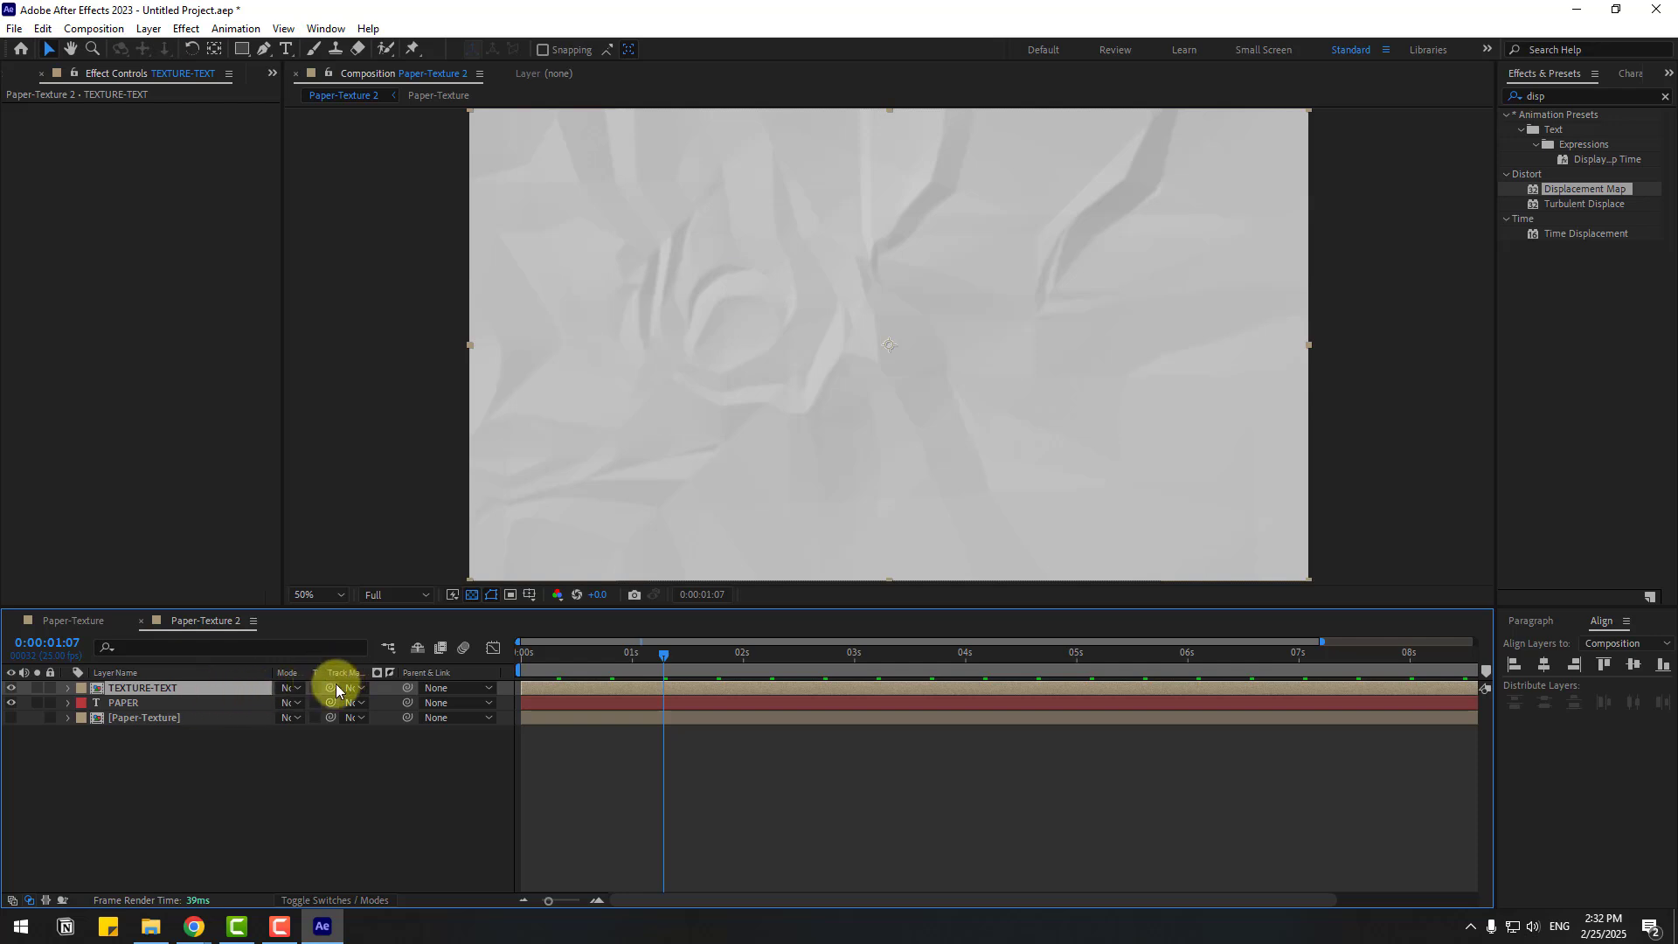
{"action": "left_click_drag", "start_coordinate": [333, 689], "coordinate": [119, 706]}
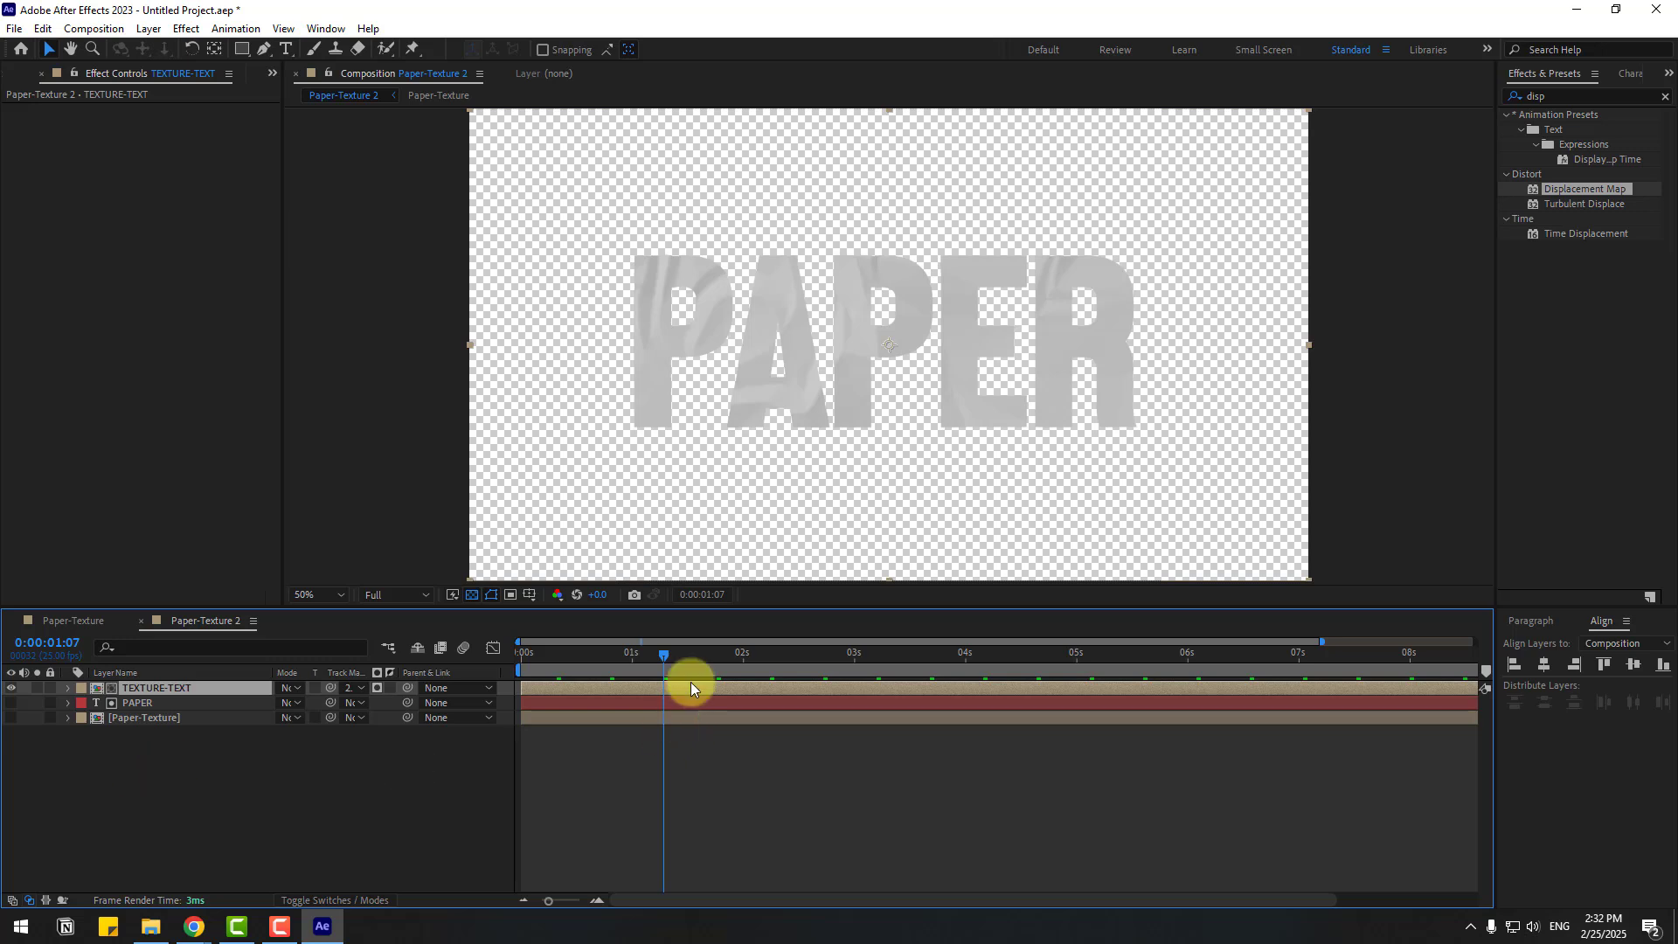
{"action": "left_click_drag", "start_coordinate": [693, 659], "coordinate": [732, 663]}
{"action": "key", "text": "space"}
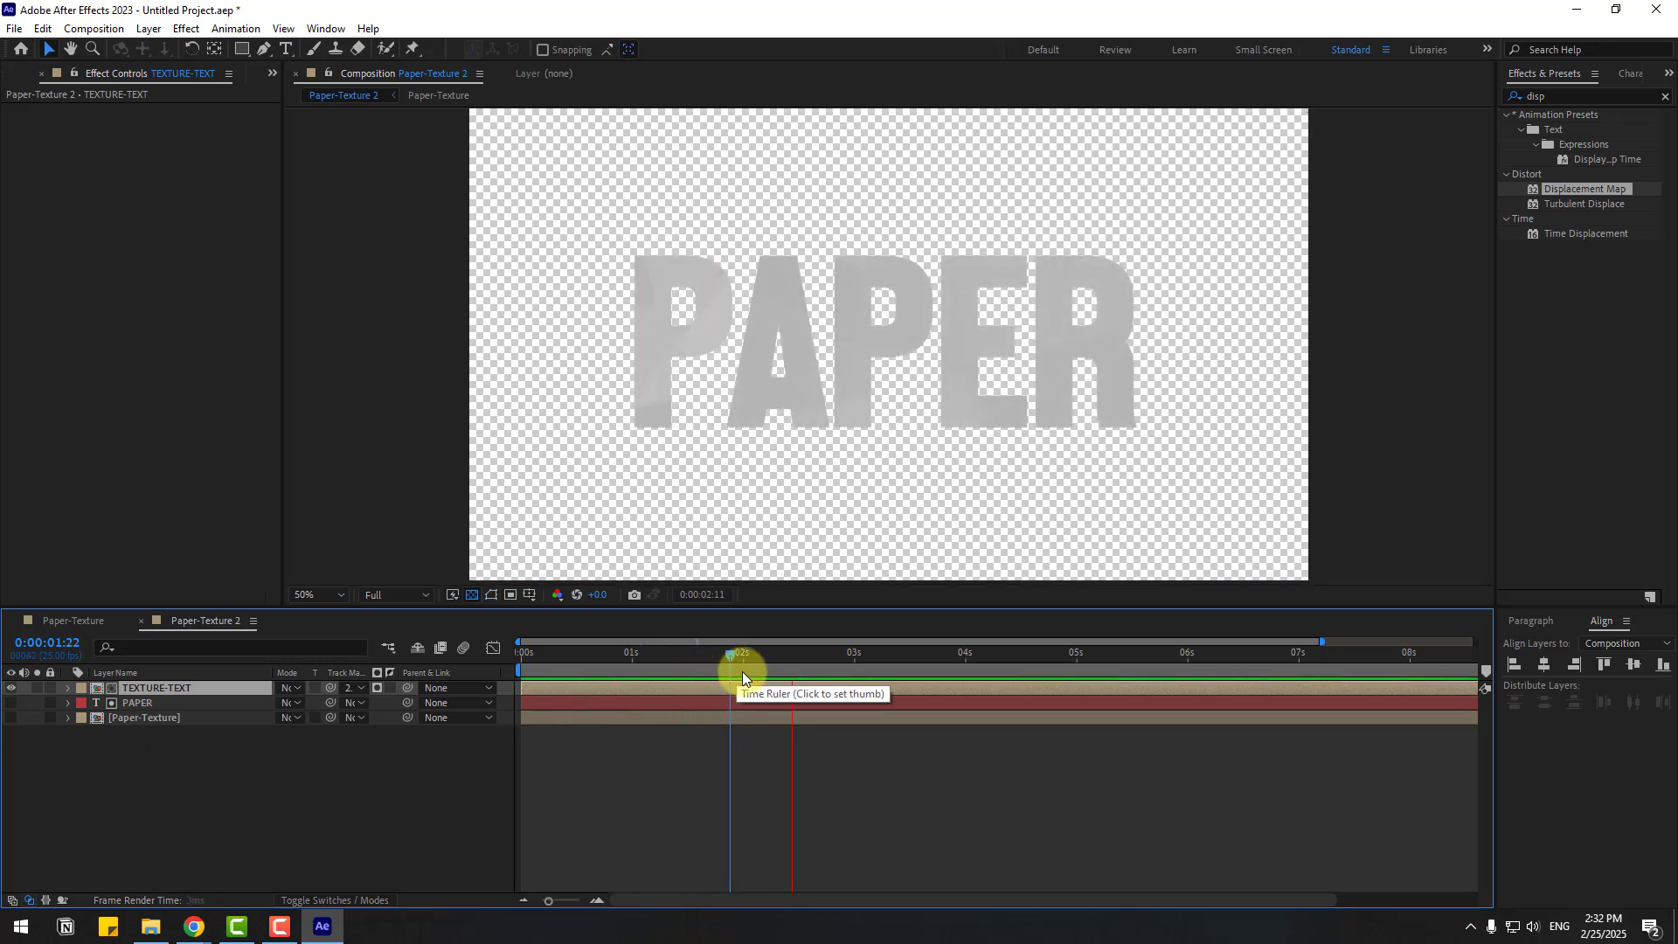
{"action": "left_click", "coordinate": [177, 685]}
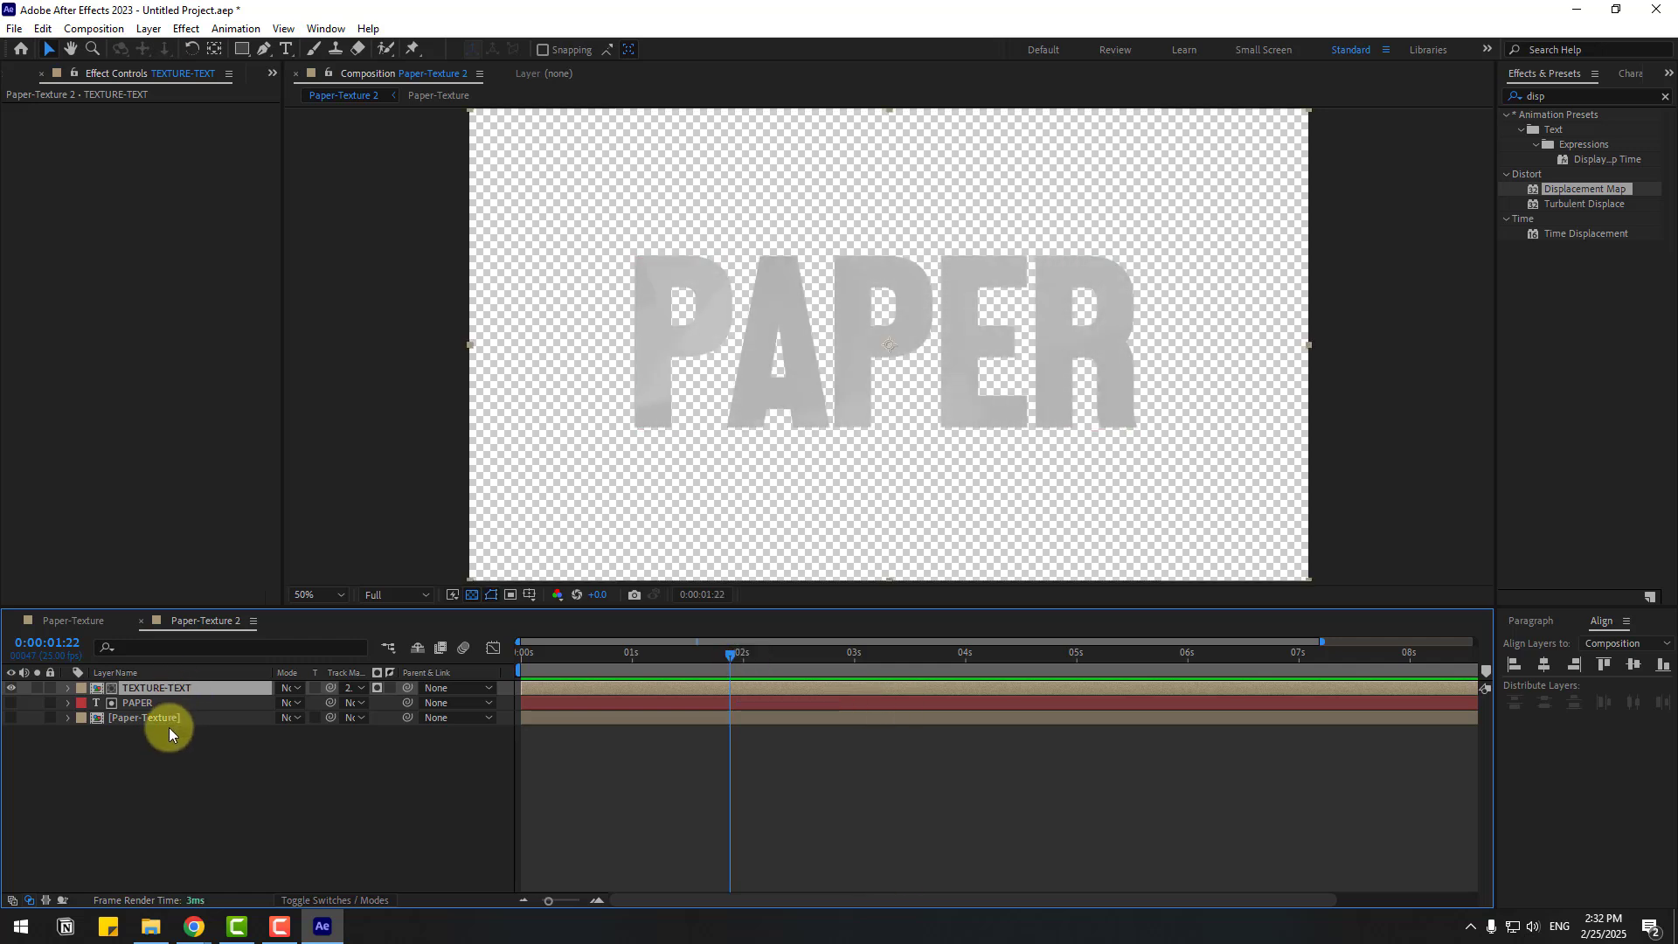
Step: Duplicate [Paper-Texture], make the lower copy visible and rename it BG
{"action": "left_click", "coordinate": [155, 755]}
{"action": "left_click", "coordinate": [154, 719]}
{"action": "key", "text": "ctrl+d"}
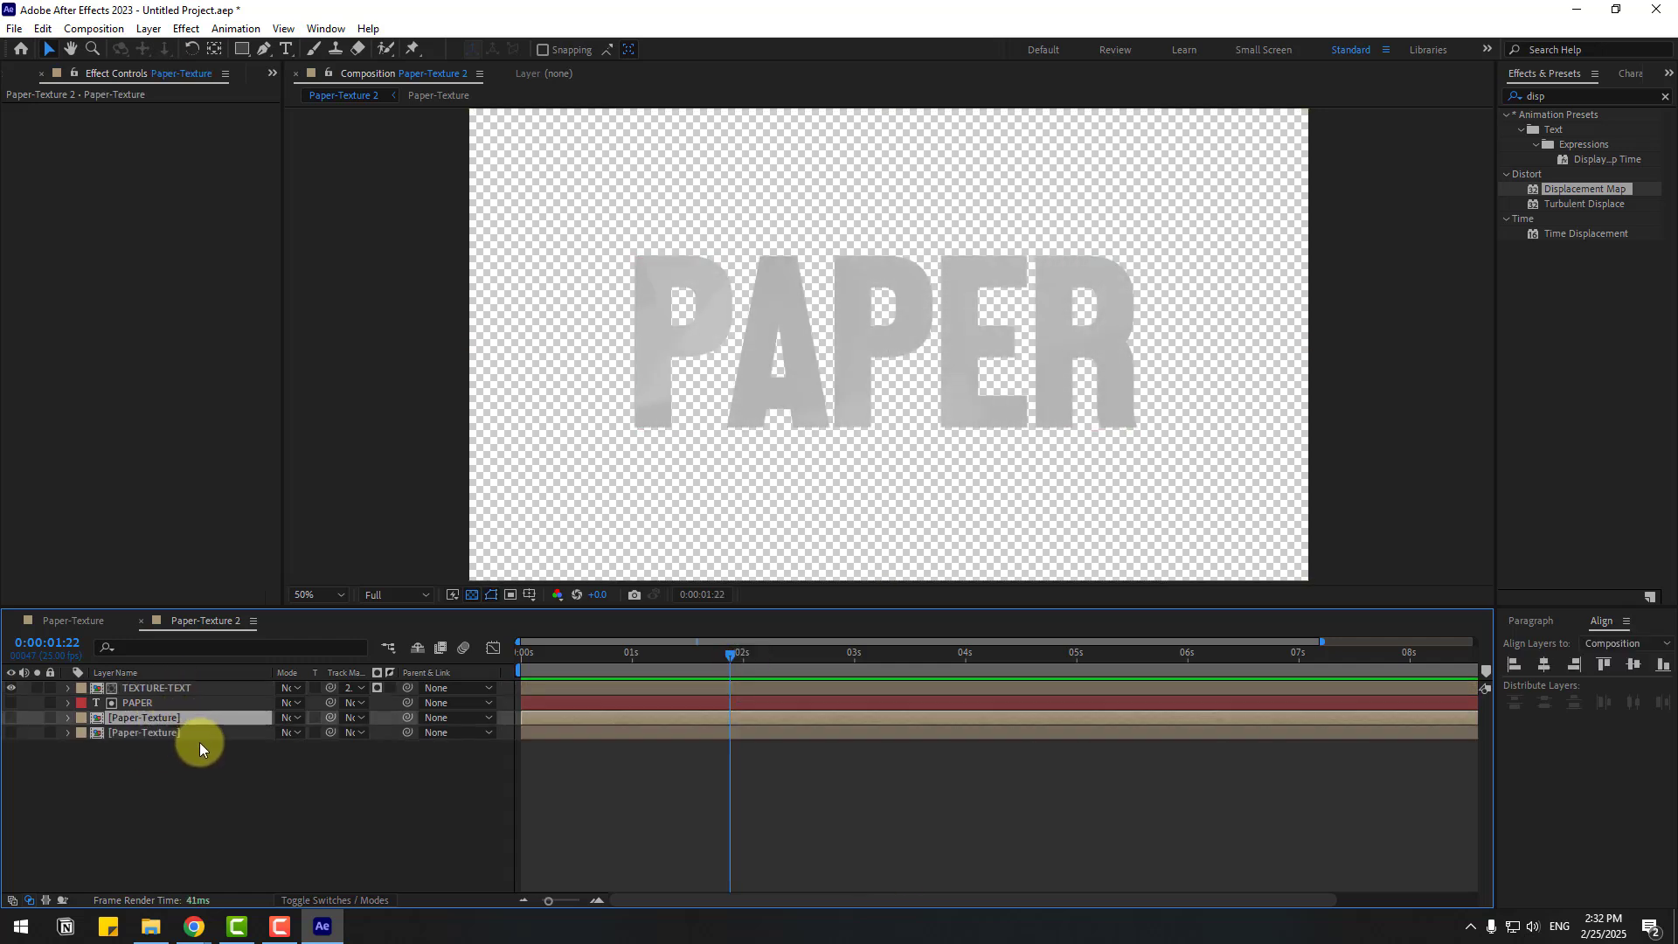
{"action": "left_click", "coordinate": [144, 732]}
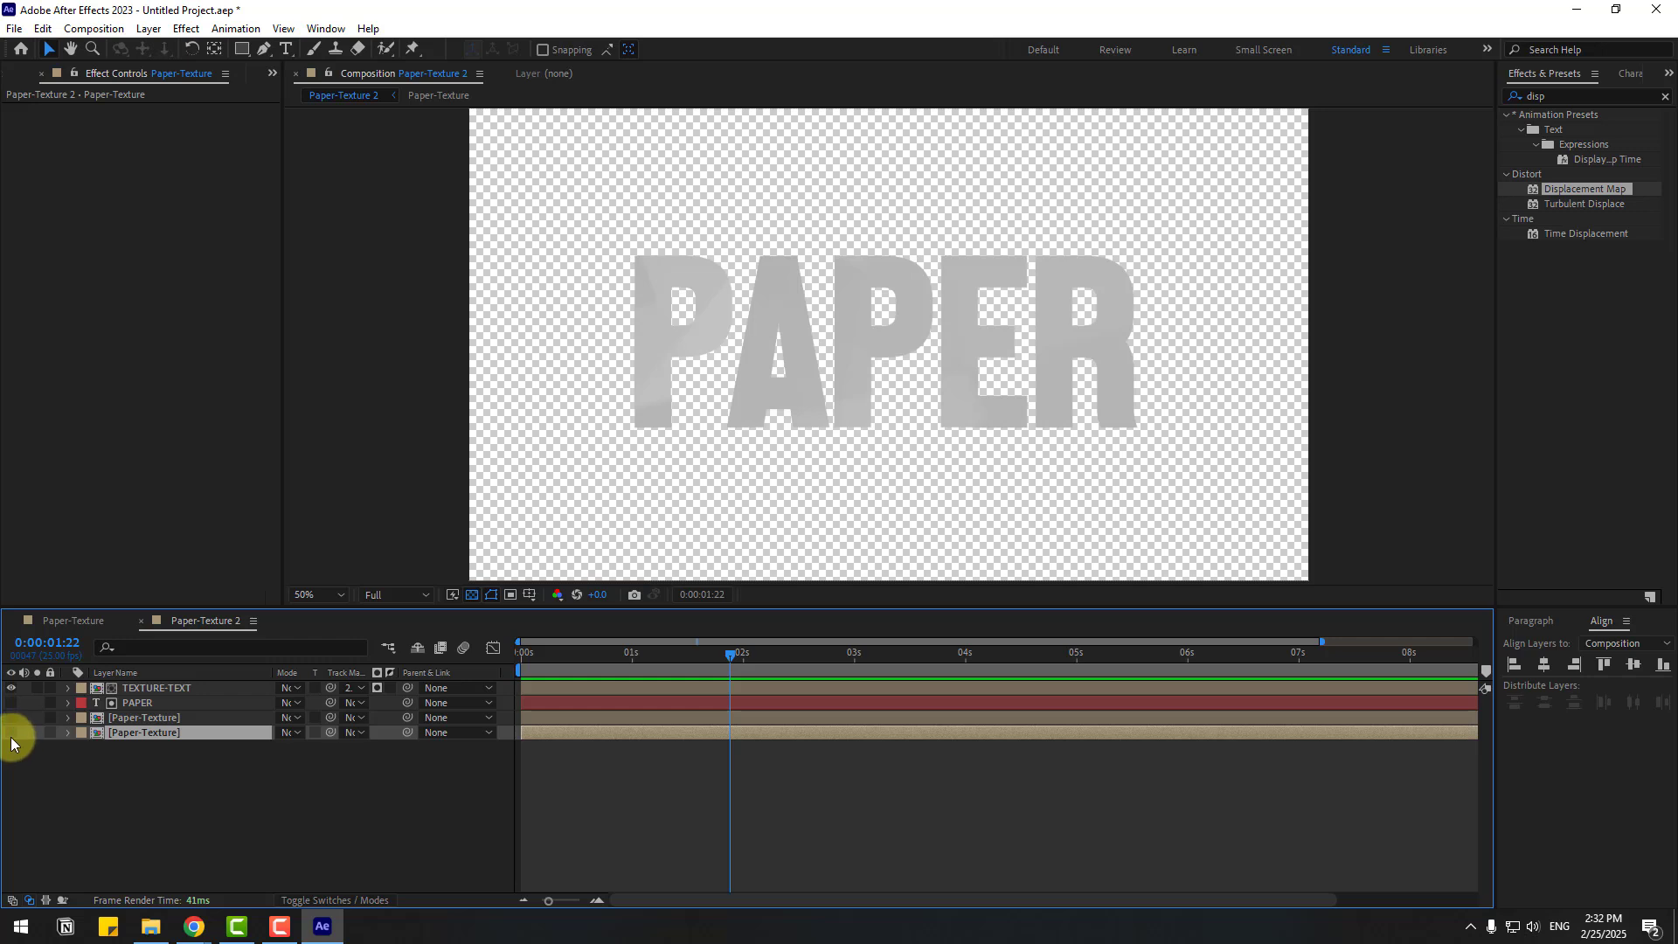
{"action": "left_click", "coordinate": [11, 732]}
{"action": "key", "text": "Return"}
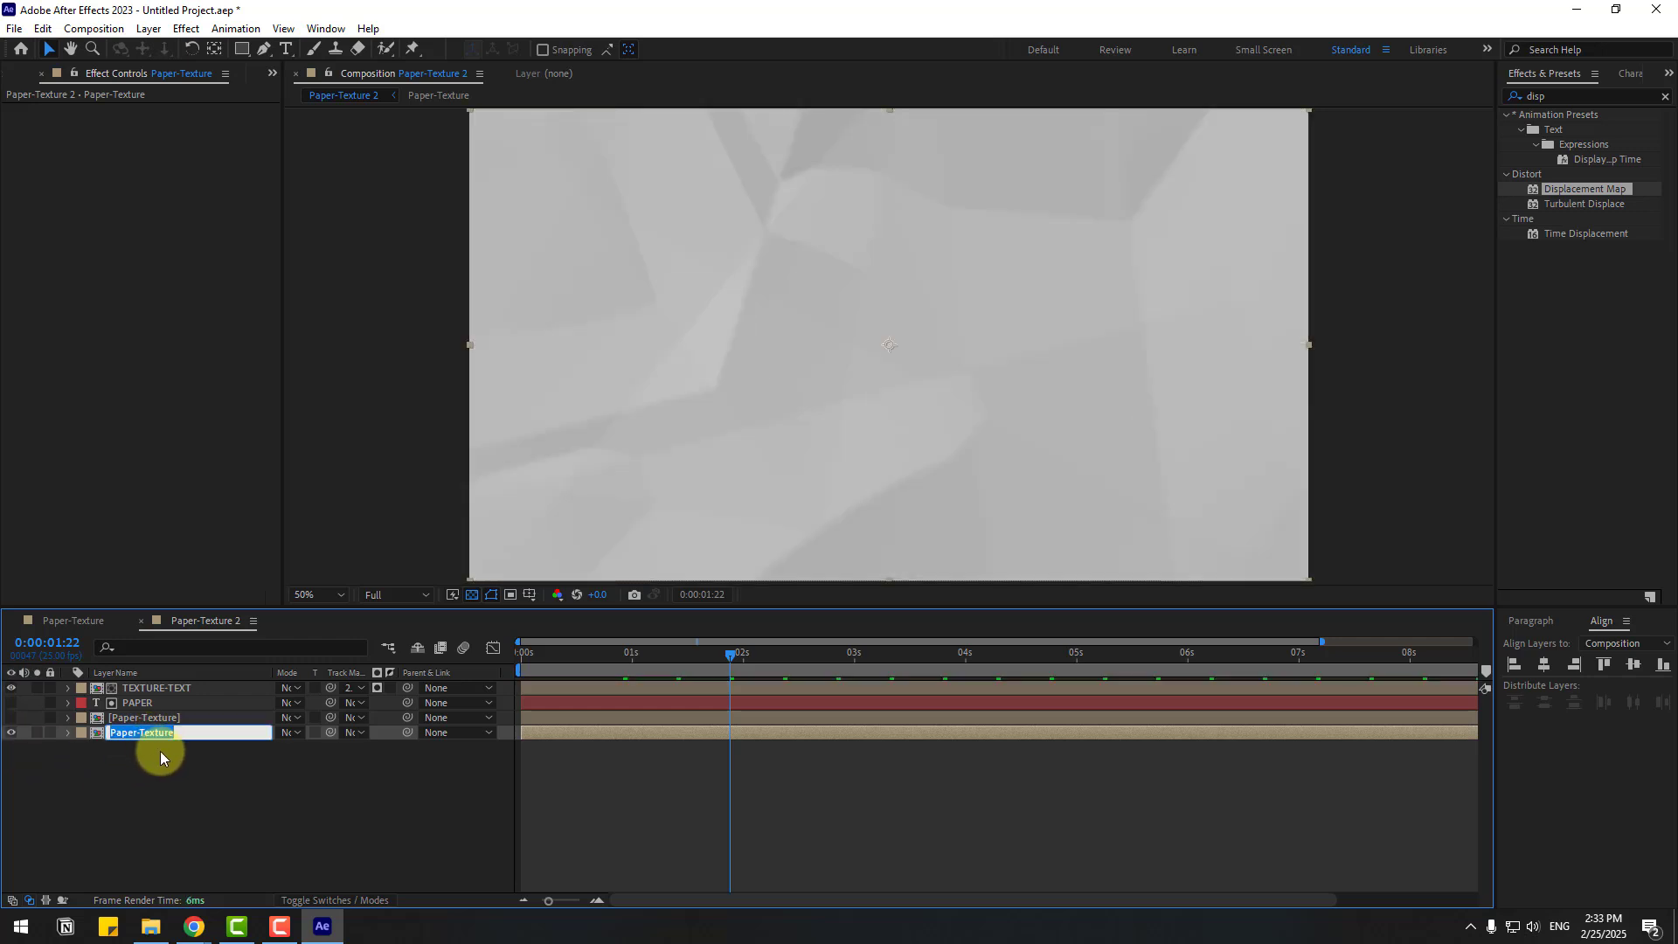
{"action": "key", "text": "Return"}
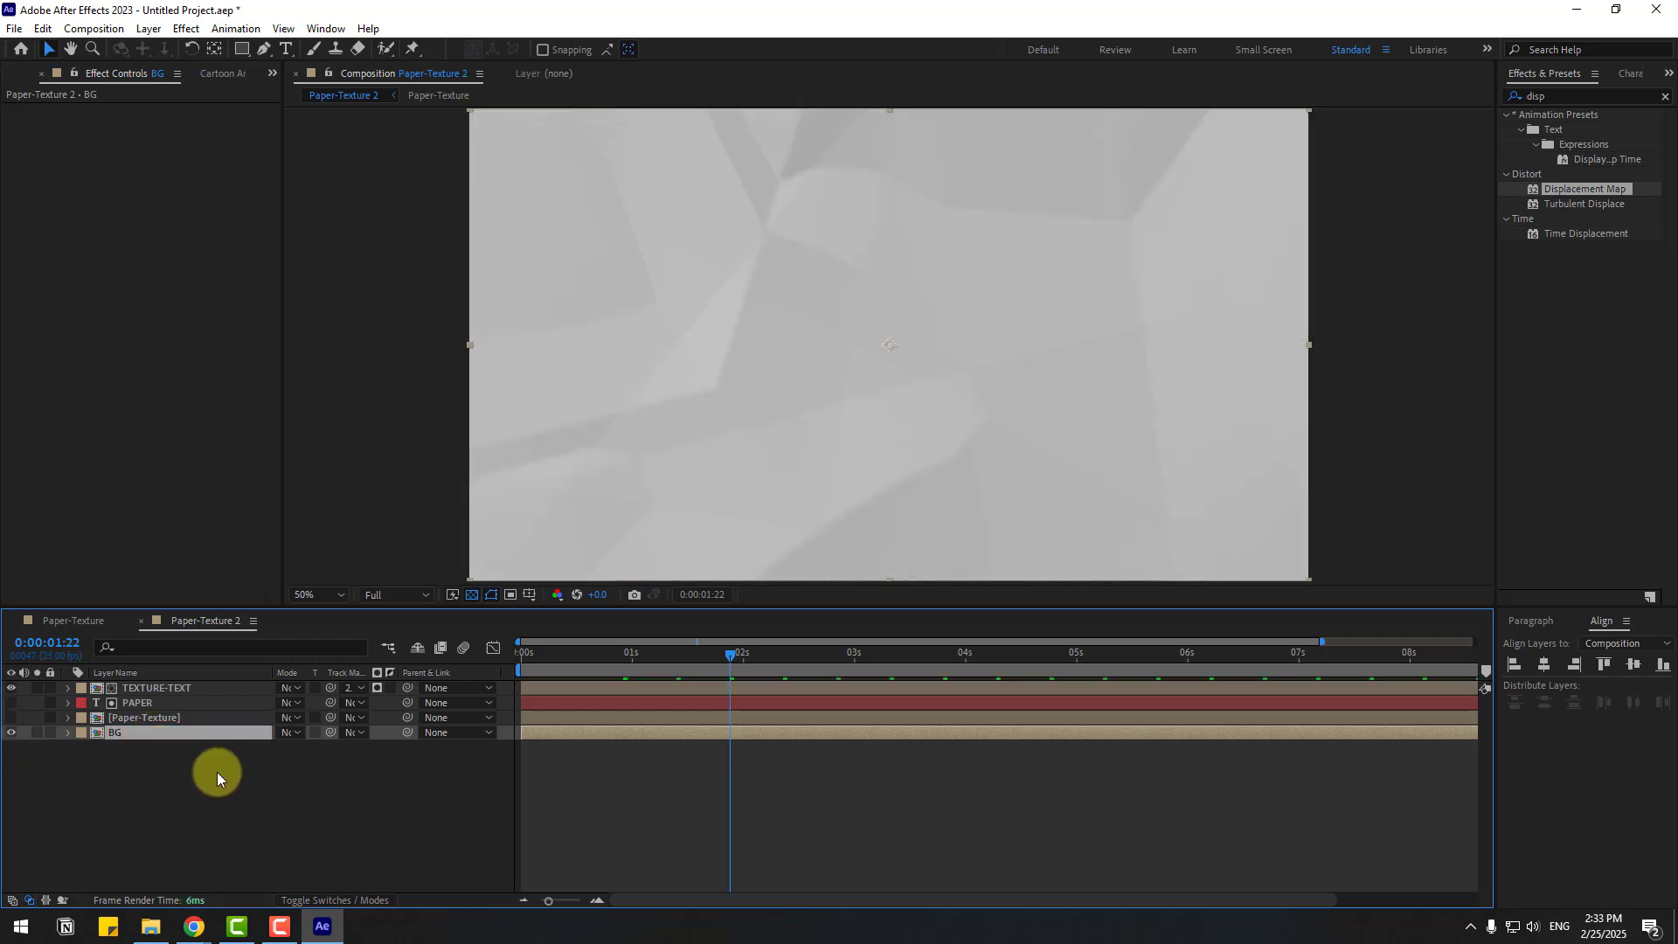
Step: Add a new black solid and place it at the bottom of the layer stack
{"action": "left_click", "coordinate": [181, 794]}
{"action": "right_click", "coordinate": [159, 822]}
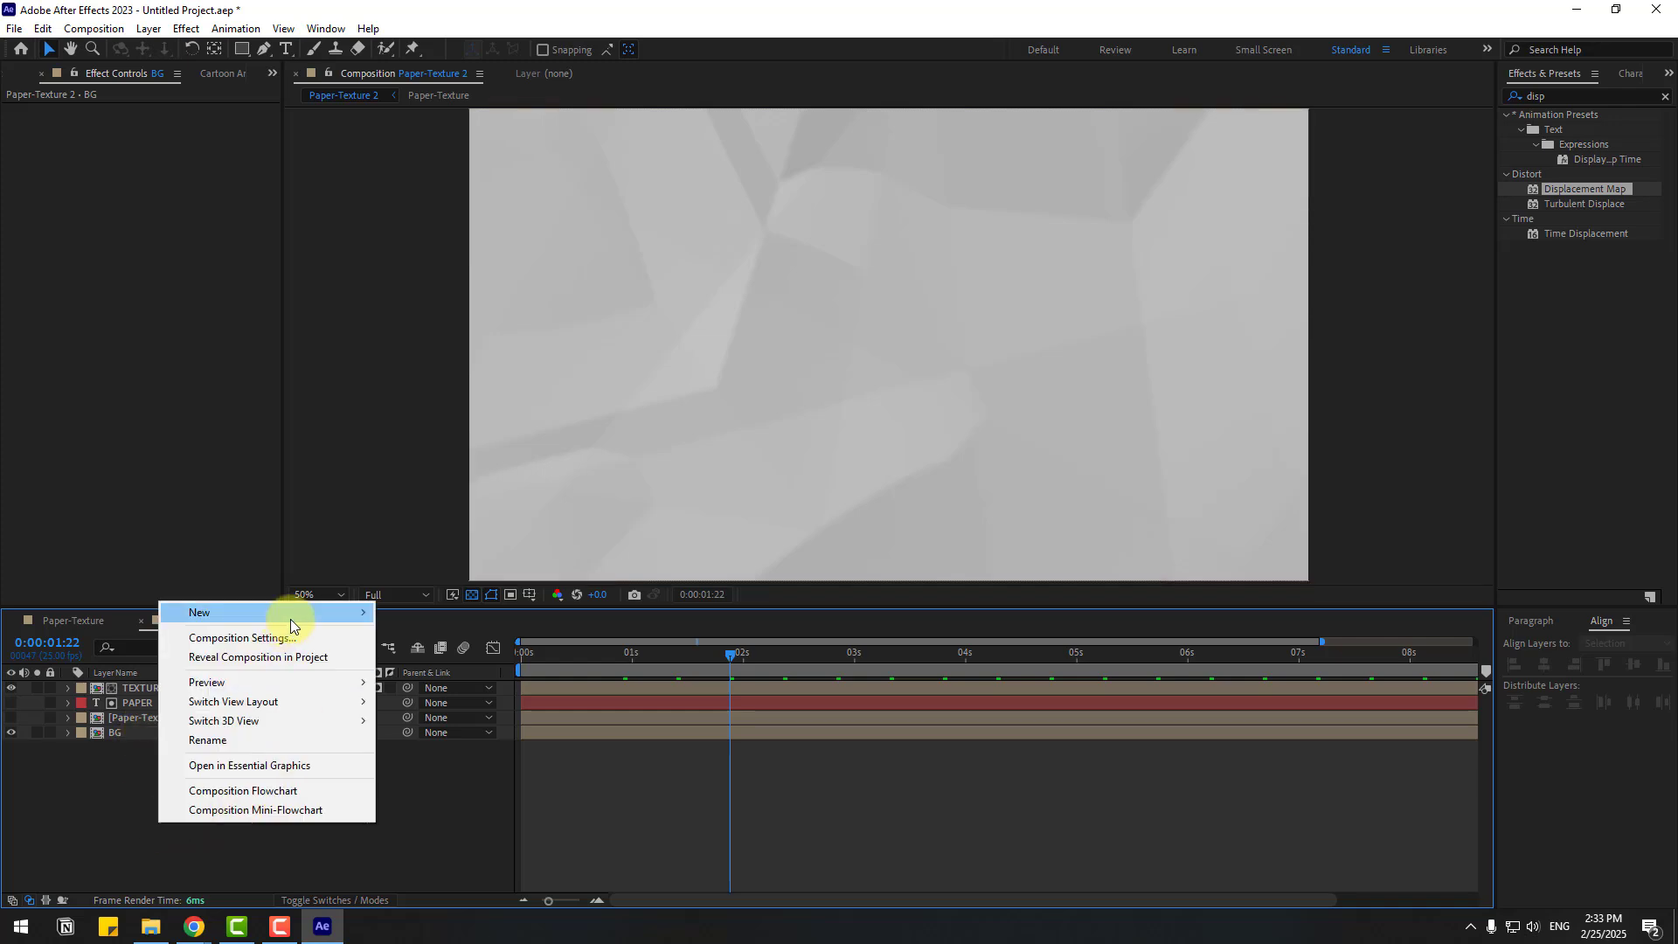
{"action": "mouse_move", "coordinate": [290, 614]}
{"action": "left_click", "coordinate": [434, 654]}
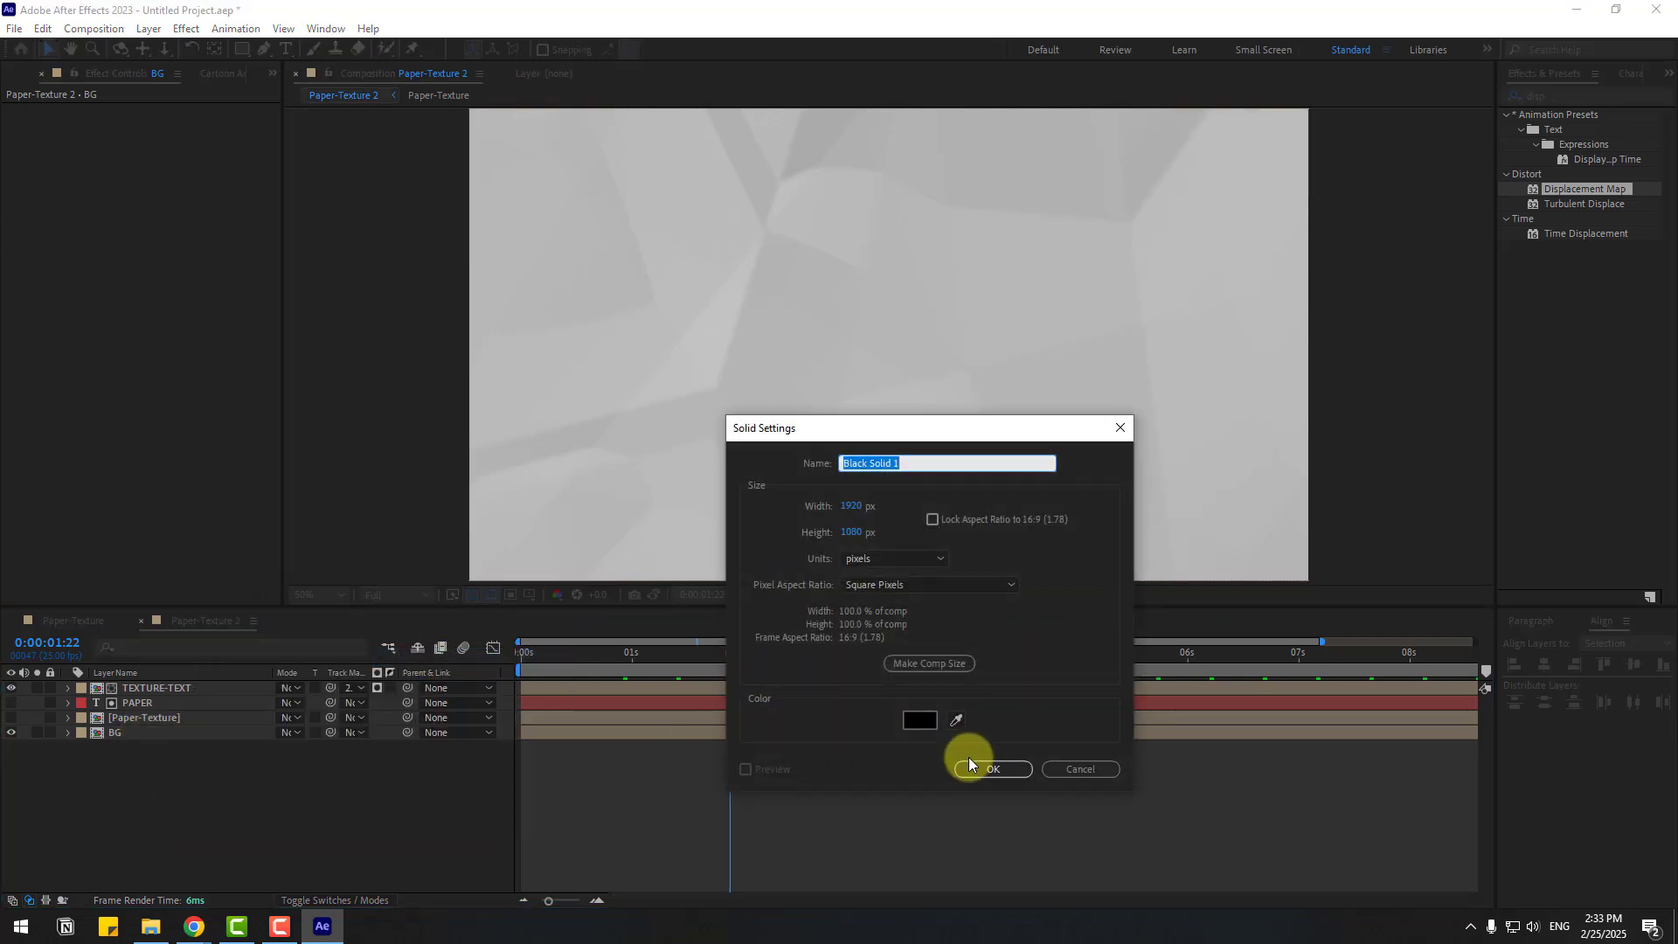
{"action": "left_click", "coordinate": [993, 769]}
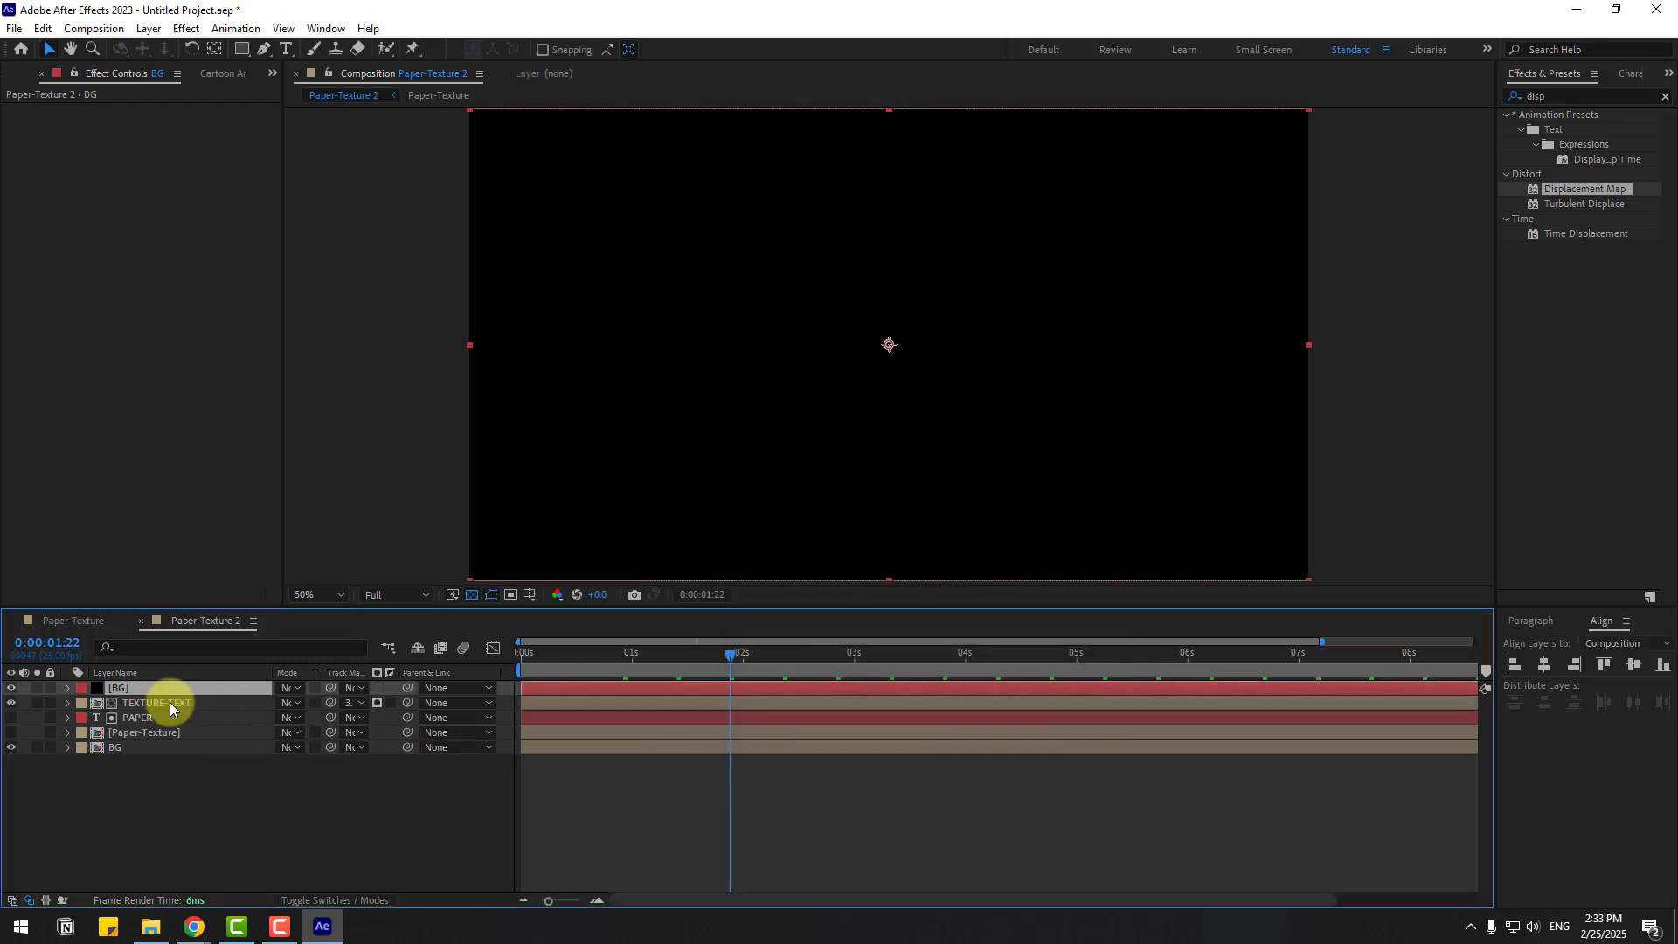
{"action": "left_click_drag", "start_coordinate": [168, 716], "coordinate": [164, 773]}
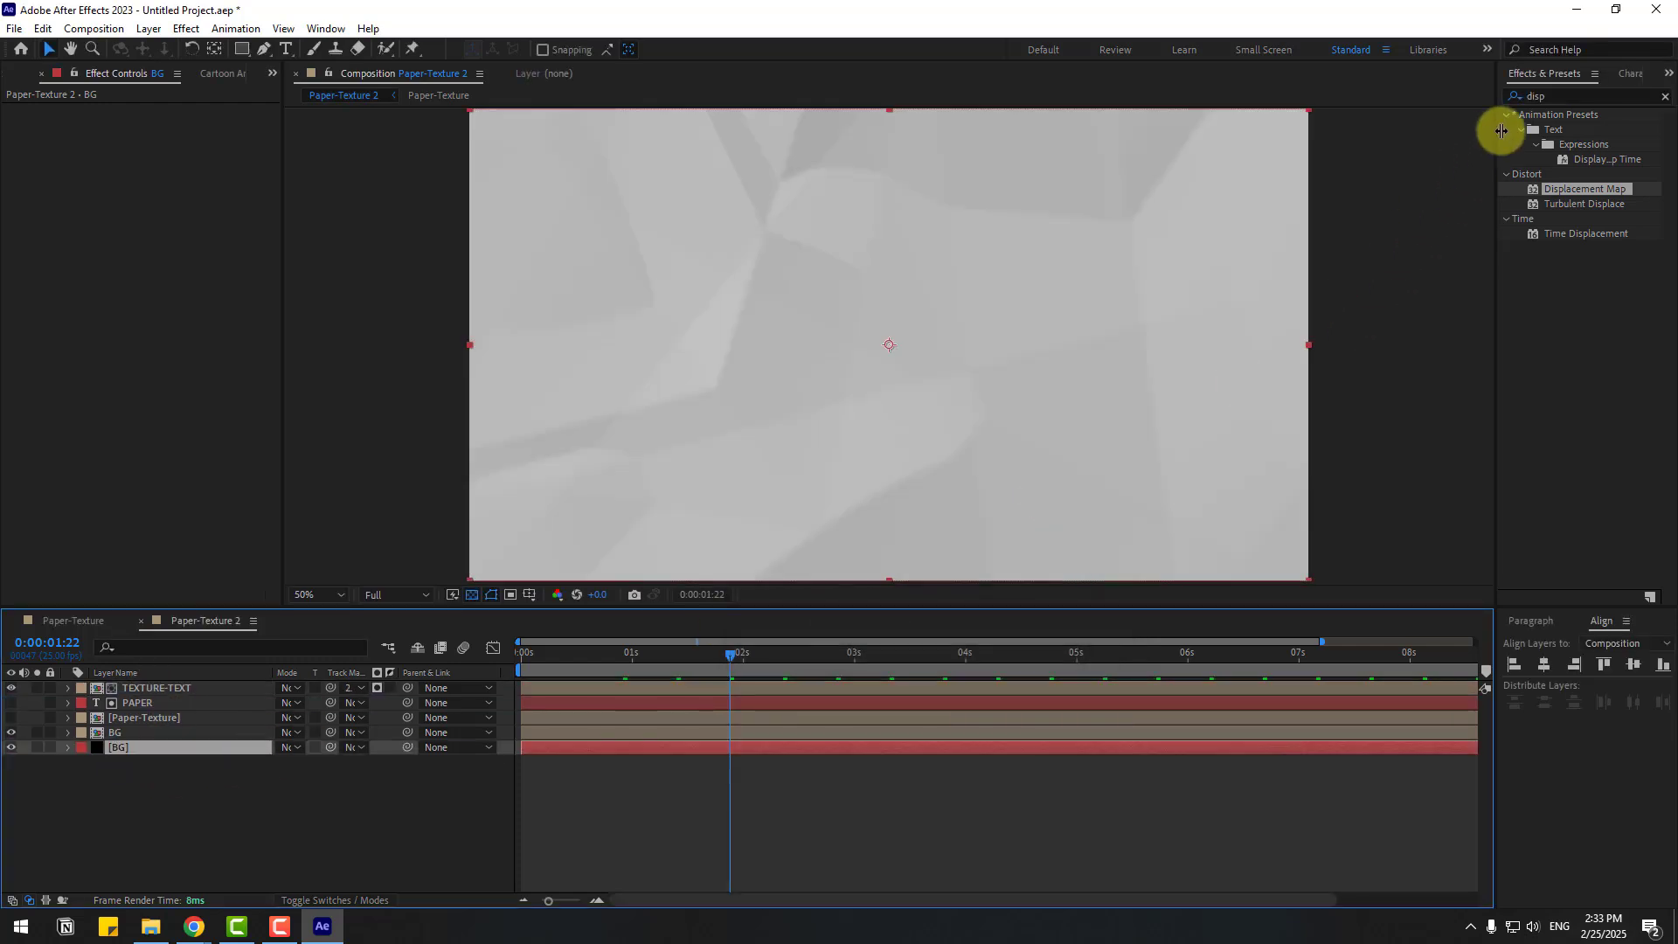
Step: Apply Gradient Ramp to the [BG] solid and solo it in the viewer
{"action": "double_click", "coordinate": [1545, 96]}
{"action": "type", "text": "gradi"}
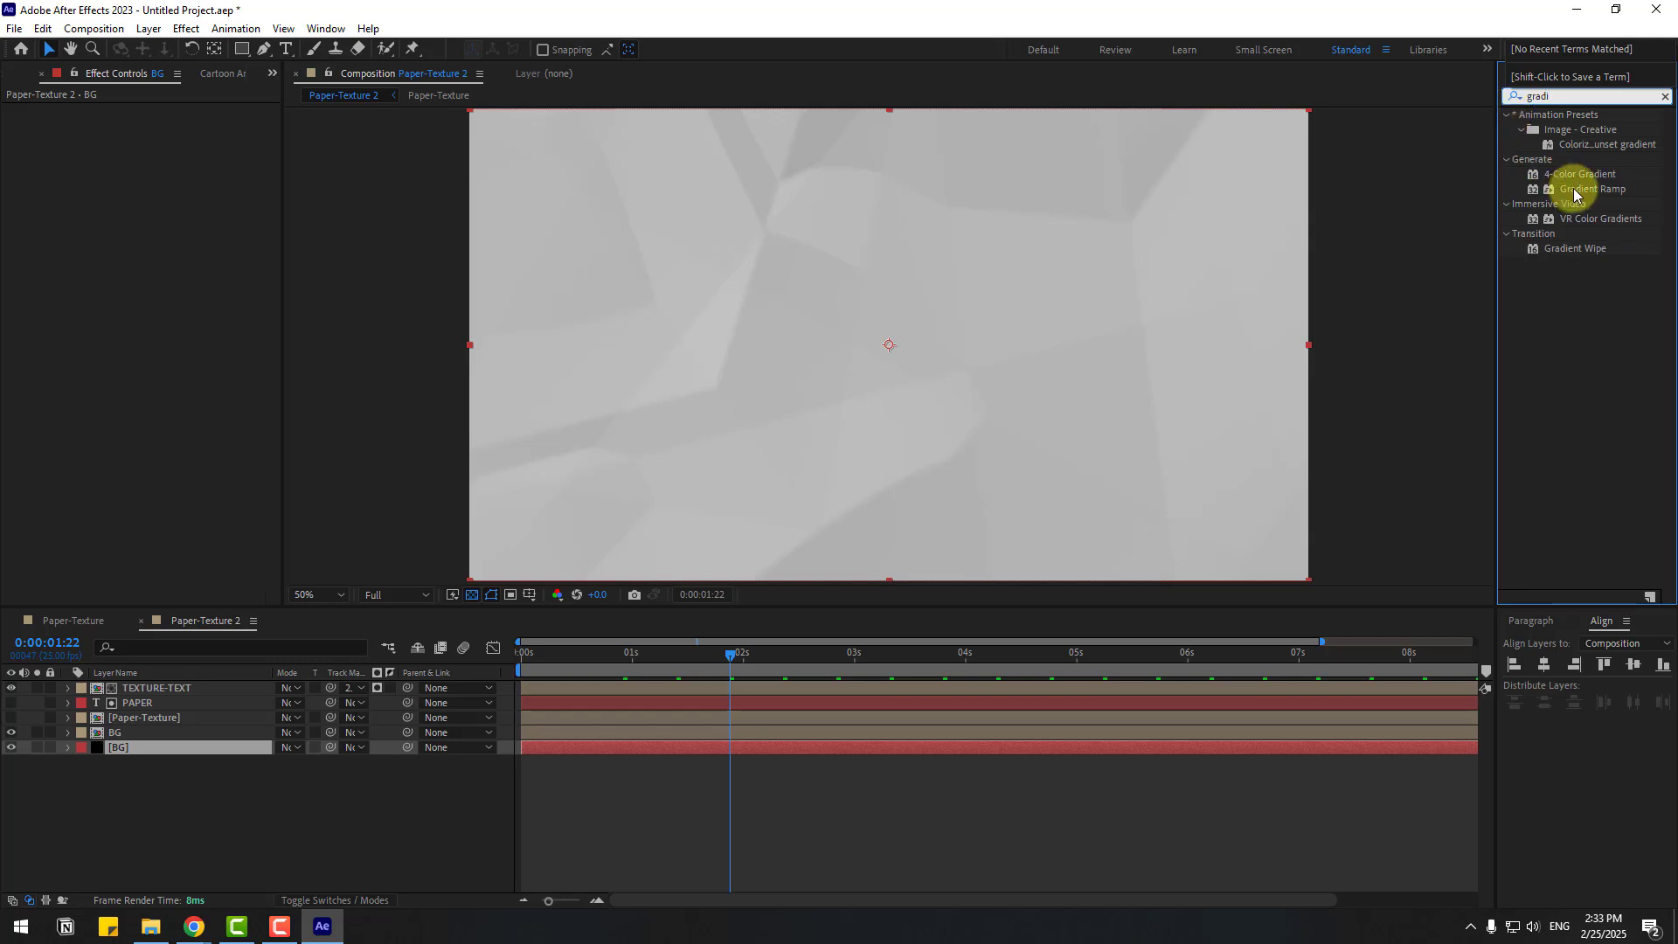
{"action": "left_click_drag", "start_coordinate": [1575, 194], "coordinate": [138, 747]}
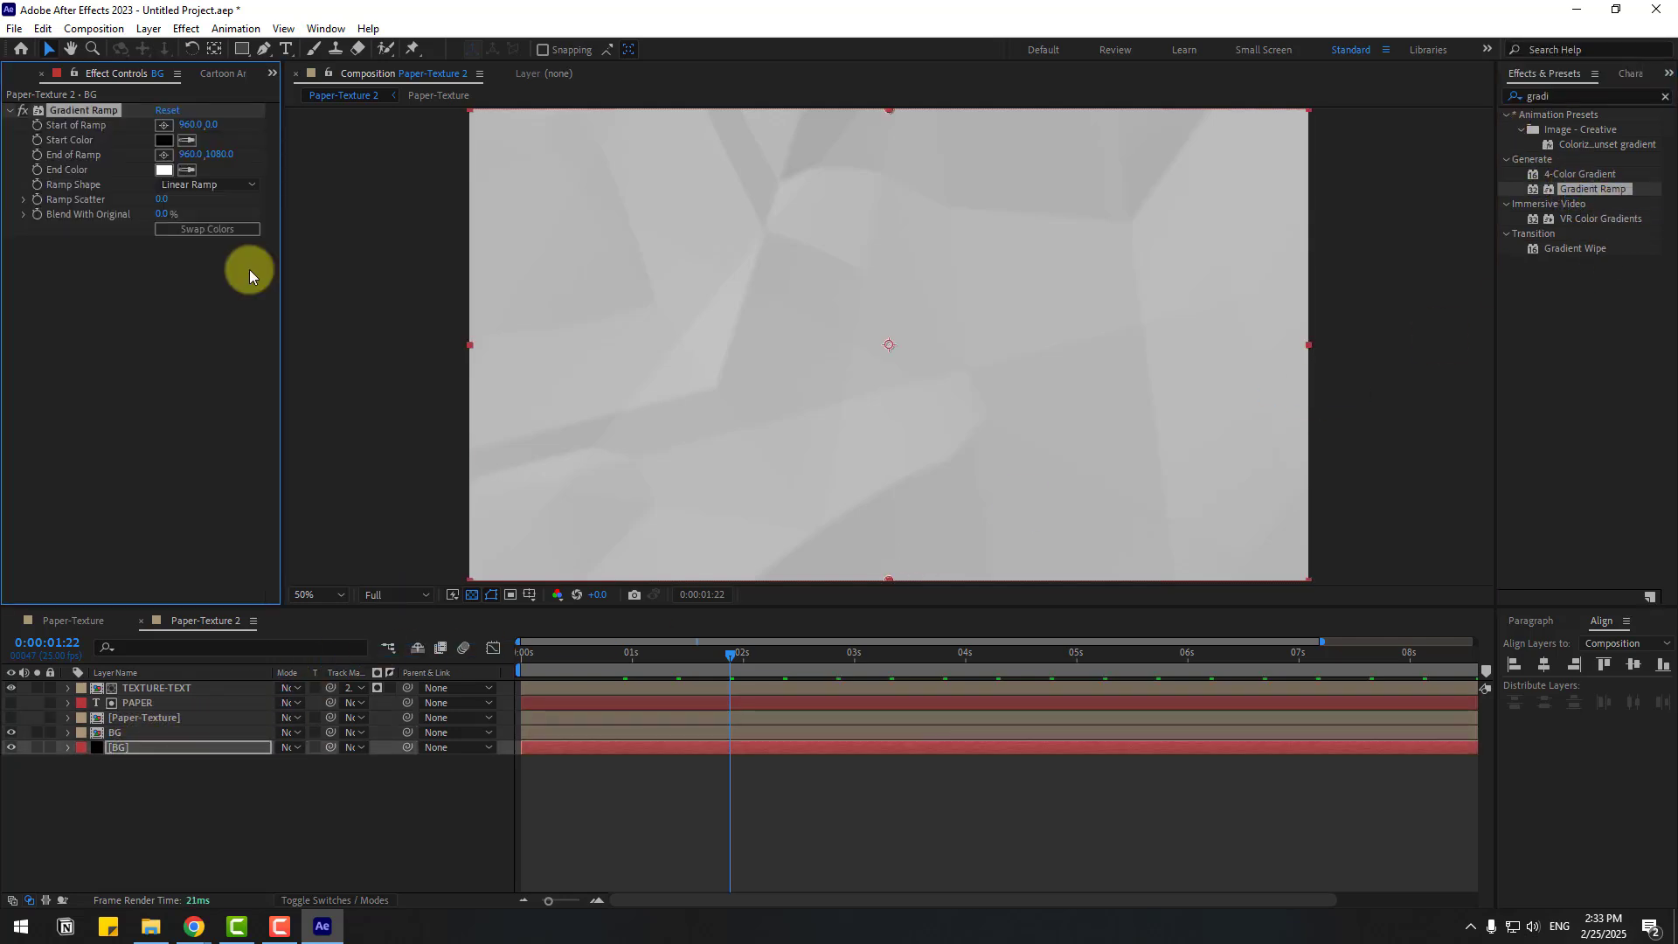
{"action": "left_click", "coordinate": [37, 747]}
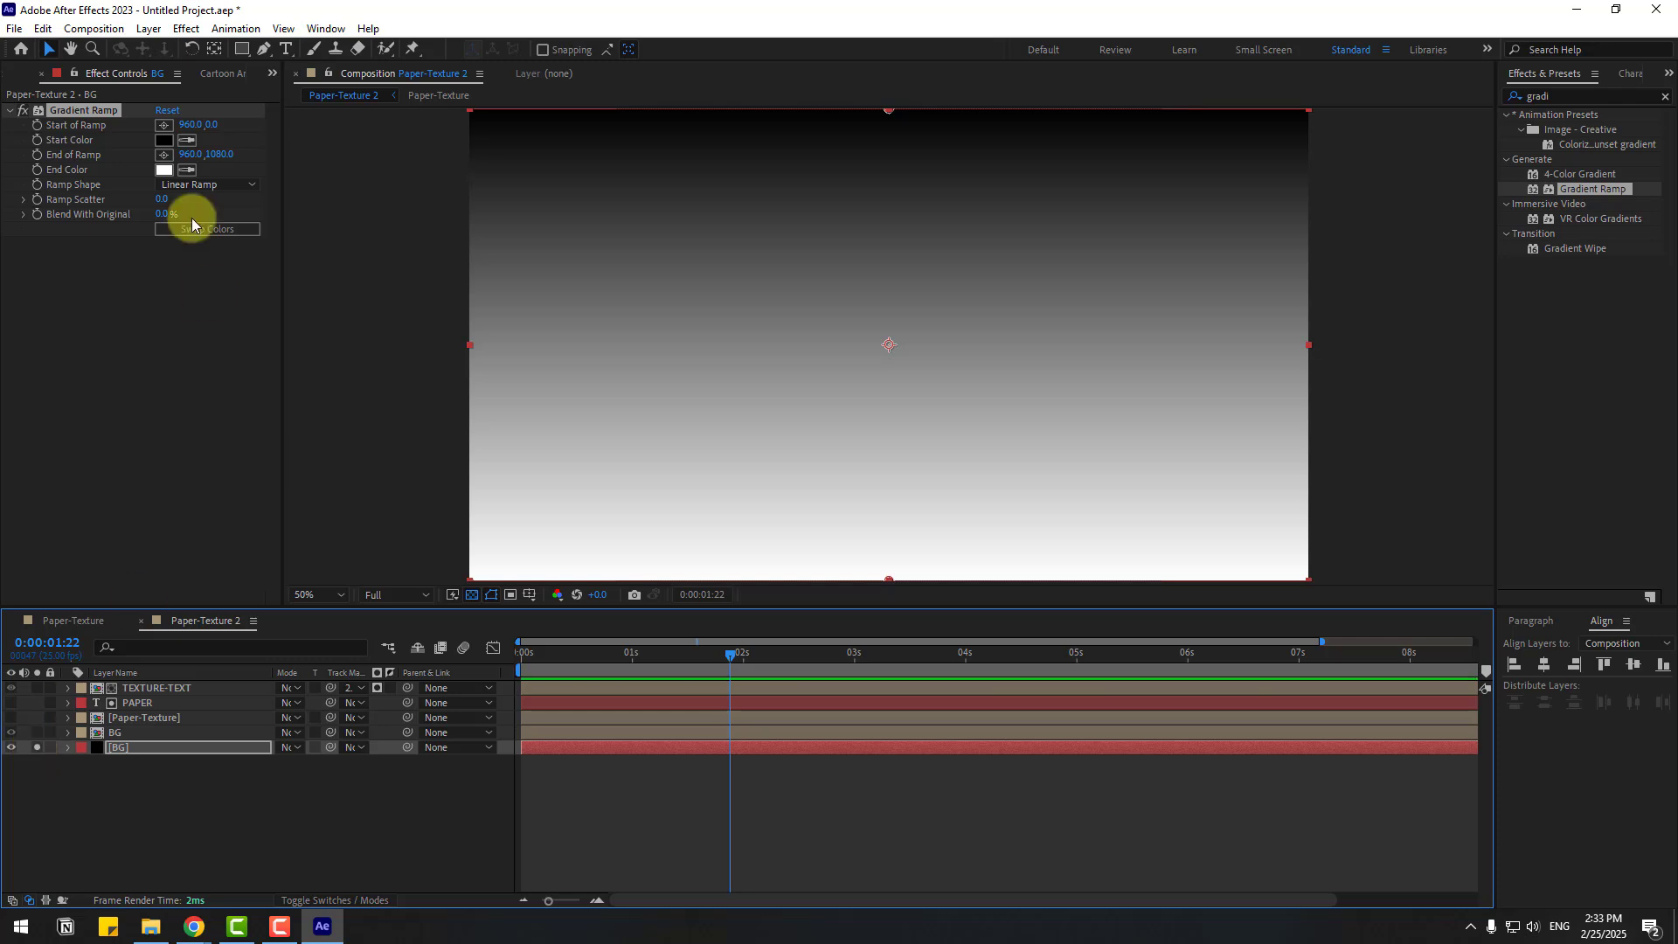
Step: Make the ramp radial with swapped colours, bright centre mid-frame, and Ramp Scatter 100
{"action": "left_click", "coordinate": [196, 184]}
{"action": "left_click", "coordinate": [214, 221]}
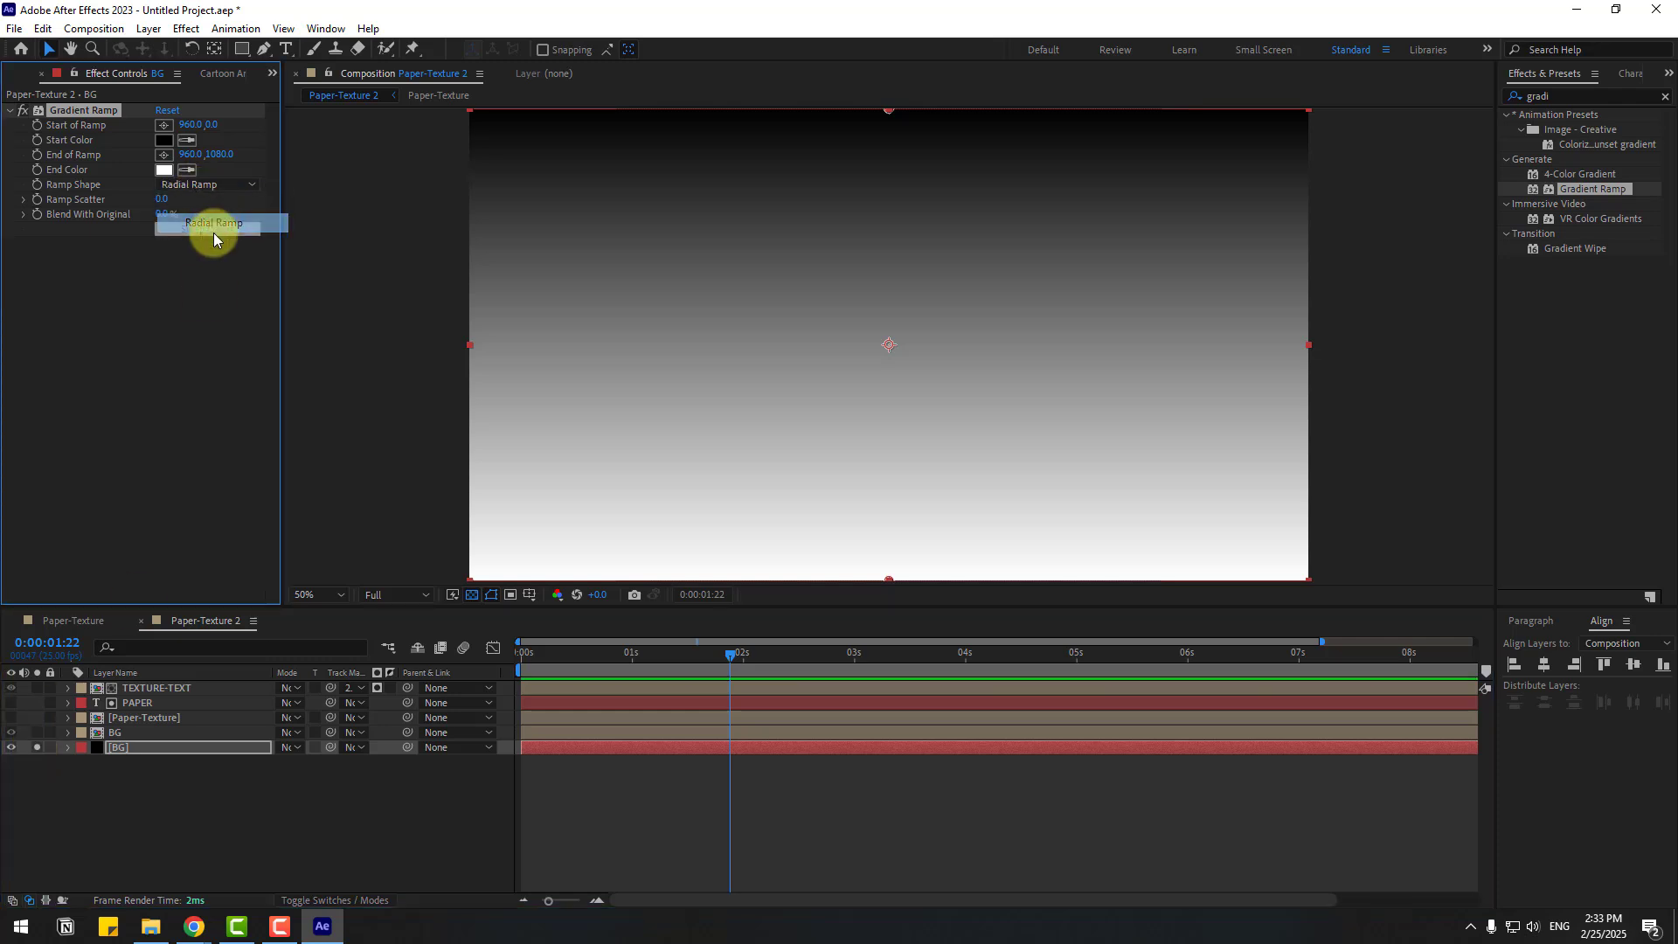
{"action": "left_click", "coordinate": [206, 229]}
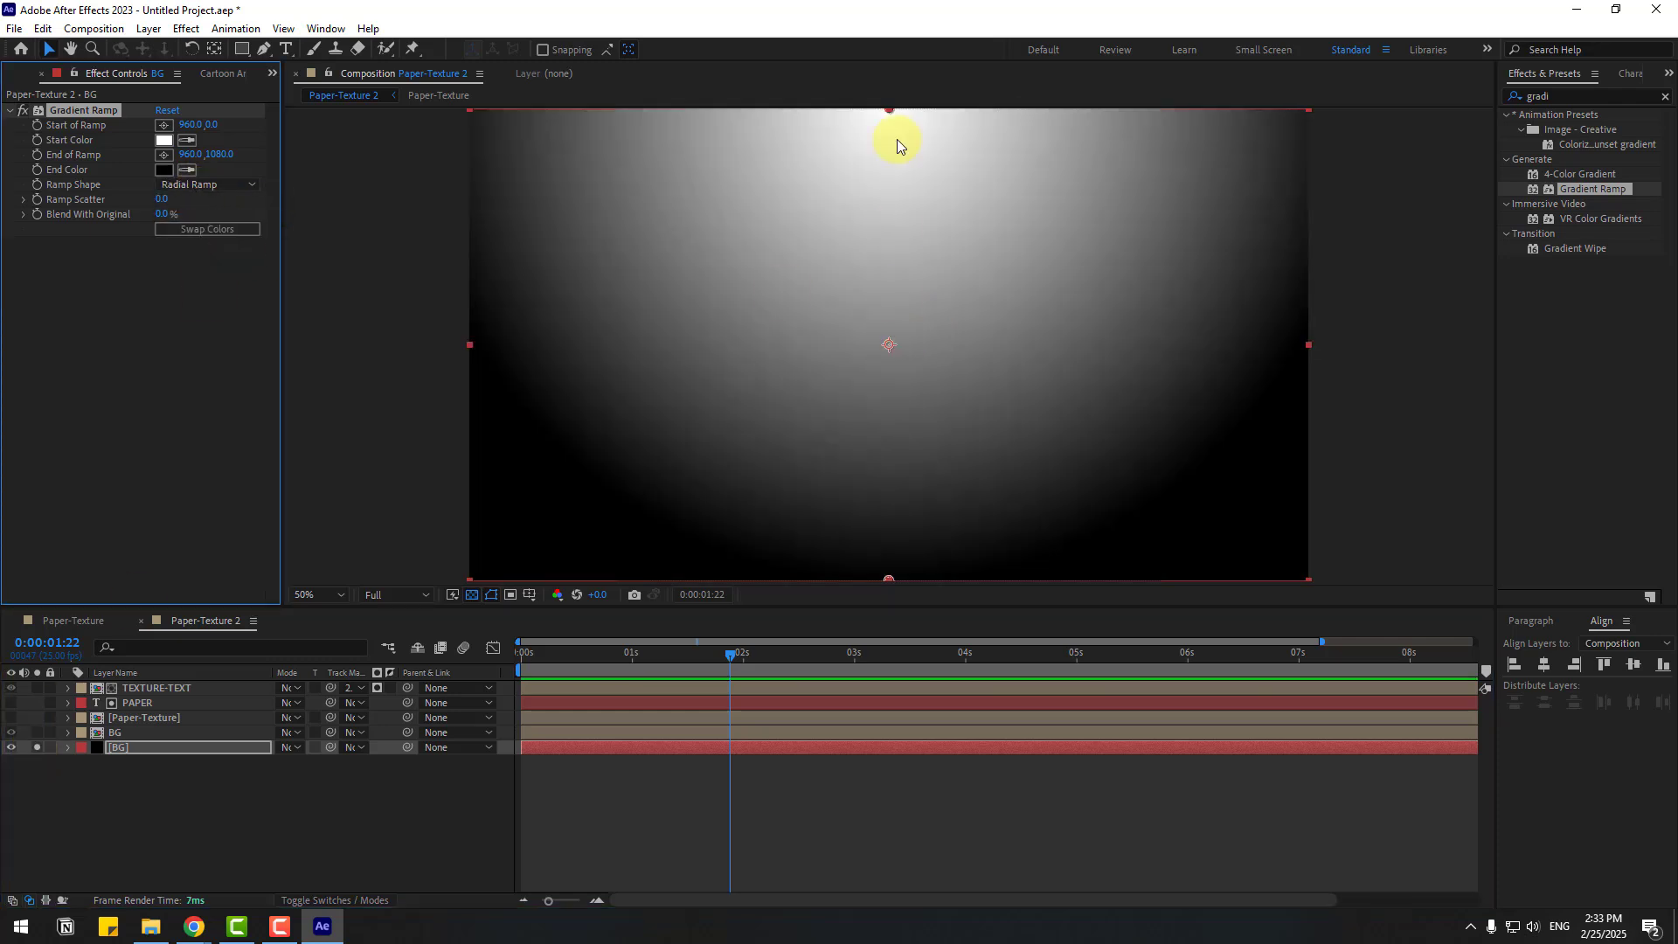
{"action": "left_click_drag", "start_coordinate": [893, 117], "coordinate": [906, 306]}
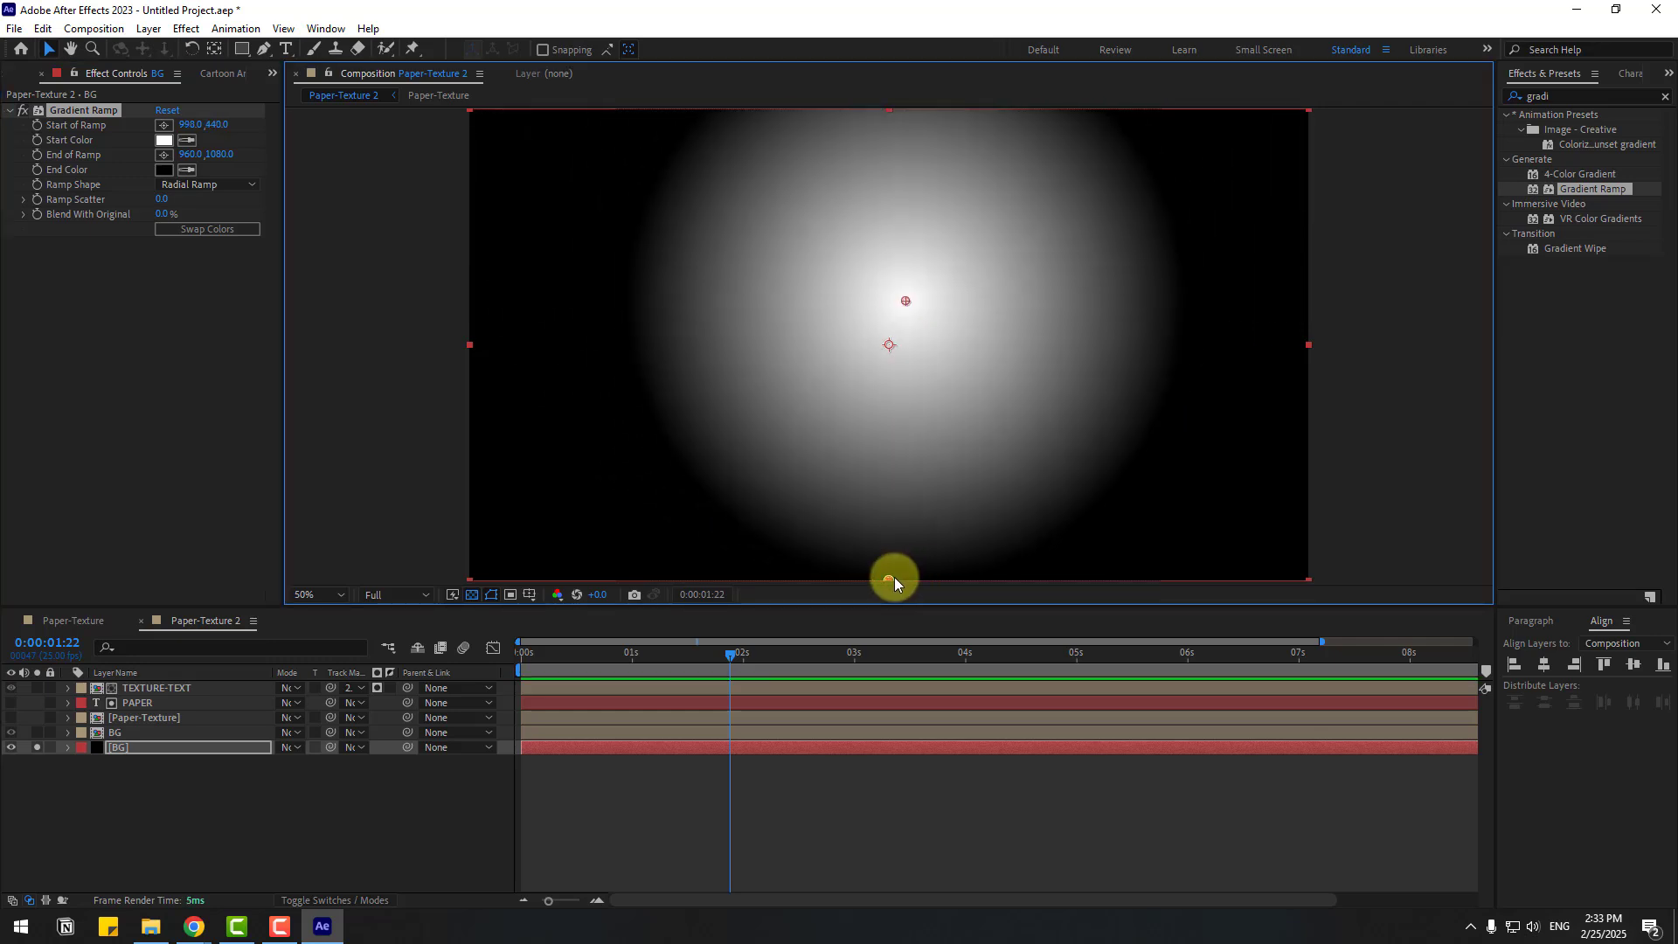
{"action": "left_click_drag", "start_coordinate": [892, 734], "coordinate": [880, 780]}
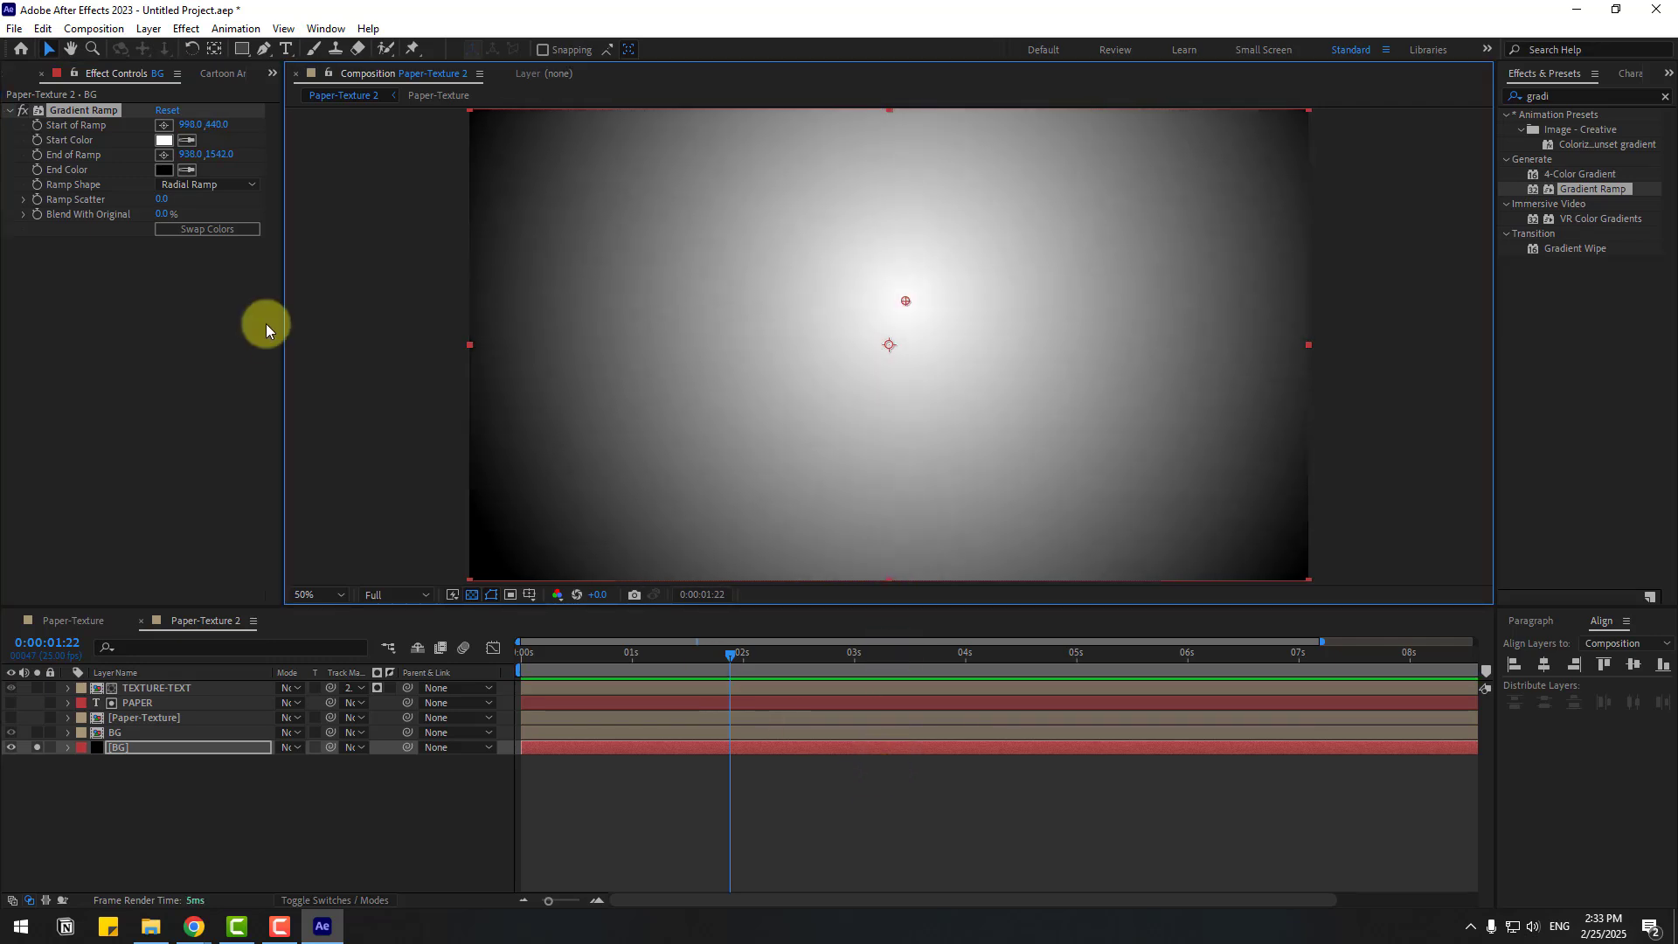
{"action": "left_click", "coordinate": [162, 200]}
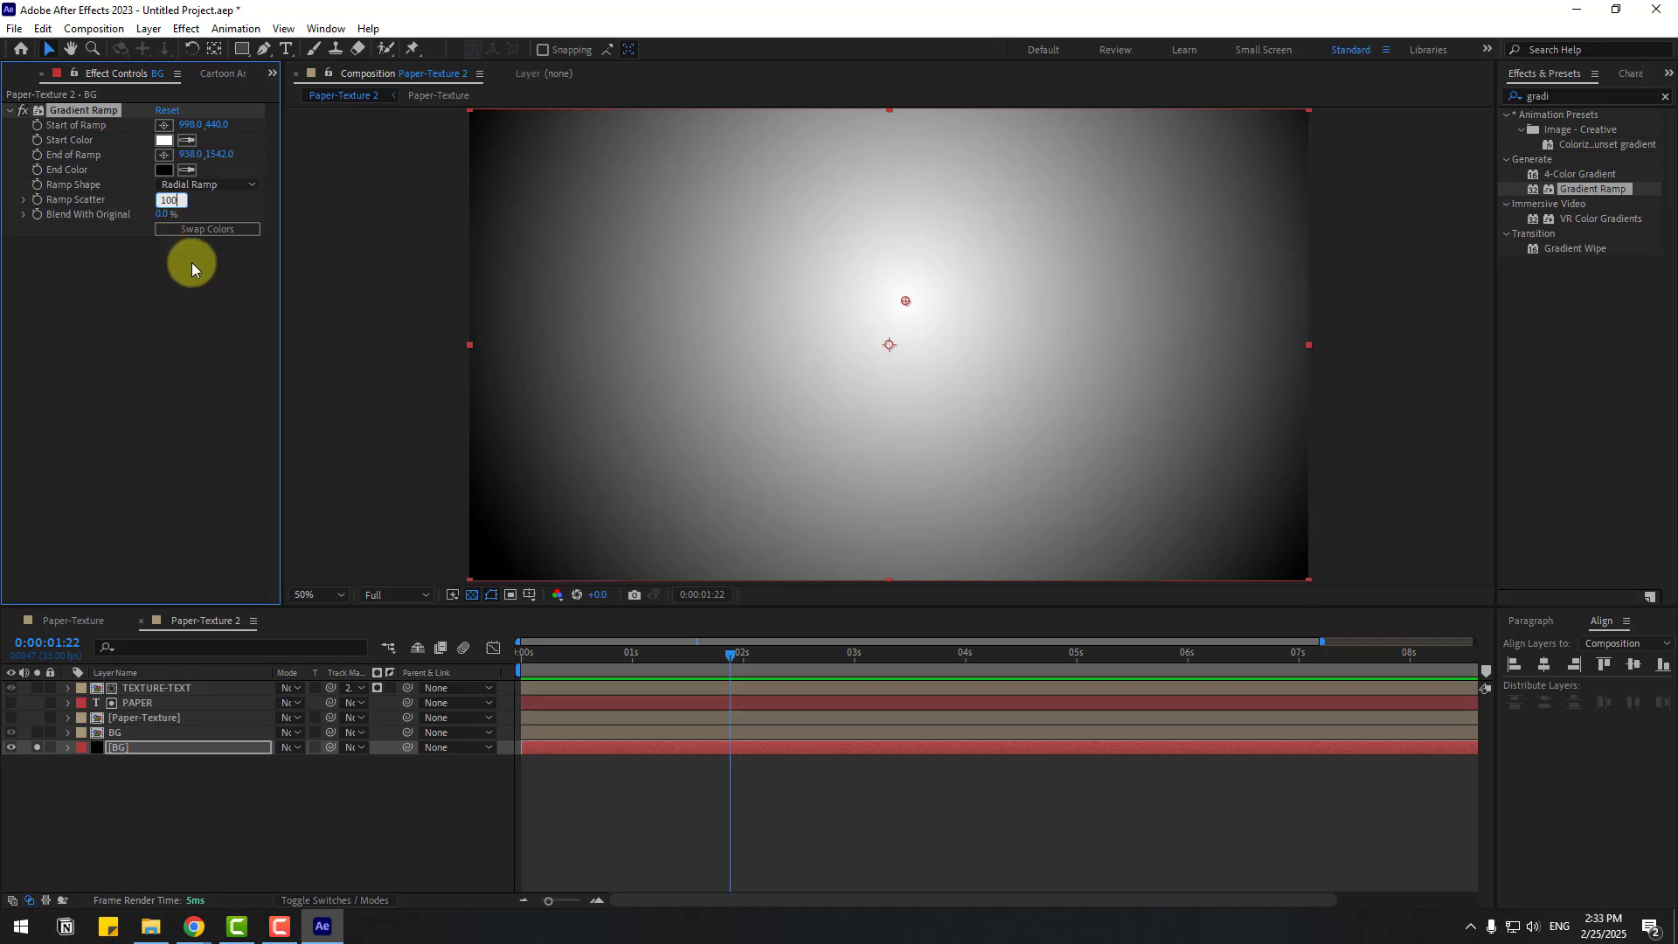
{"action": "left_click", "coordinate": [39, 750]}
Step: Set the BG paper-texture layer's blend mode to Overlay
{"action": "left_click", "coordinate": [117, 788]}
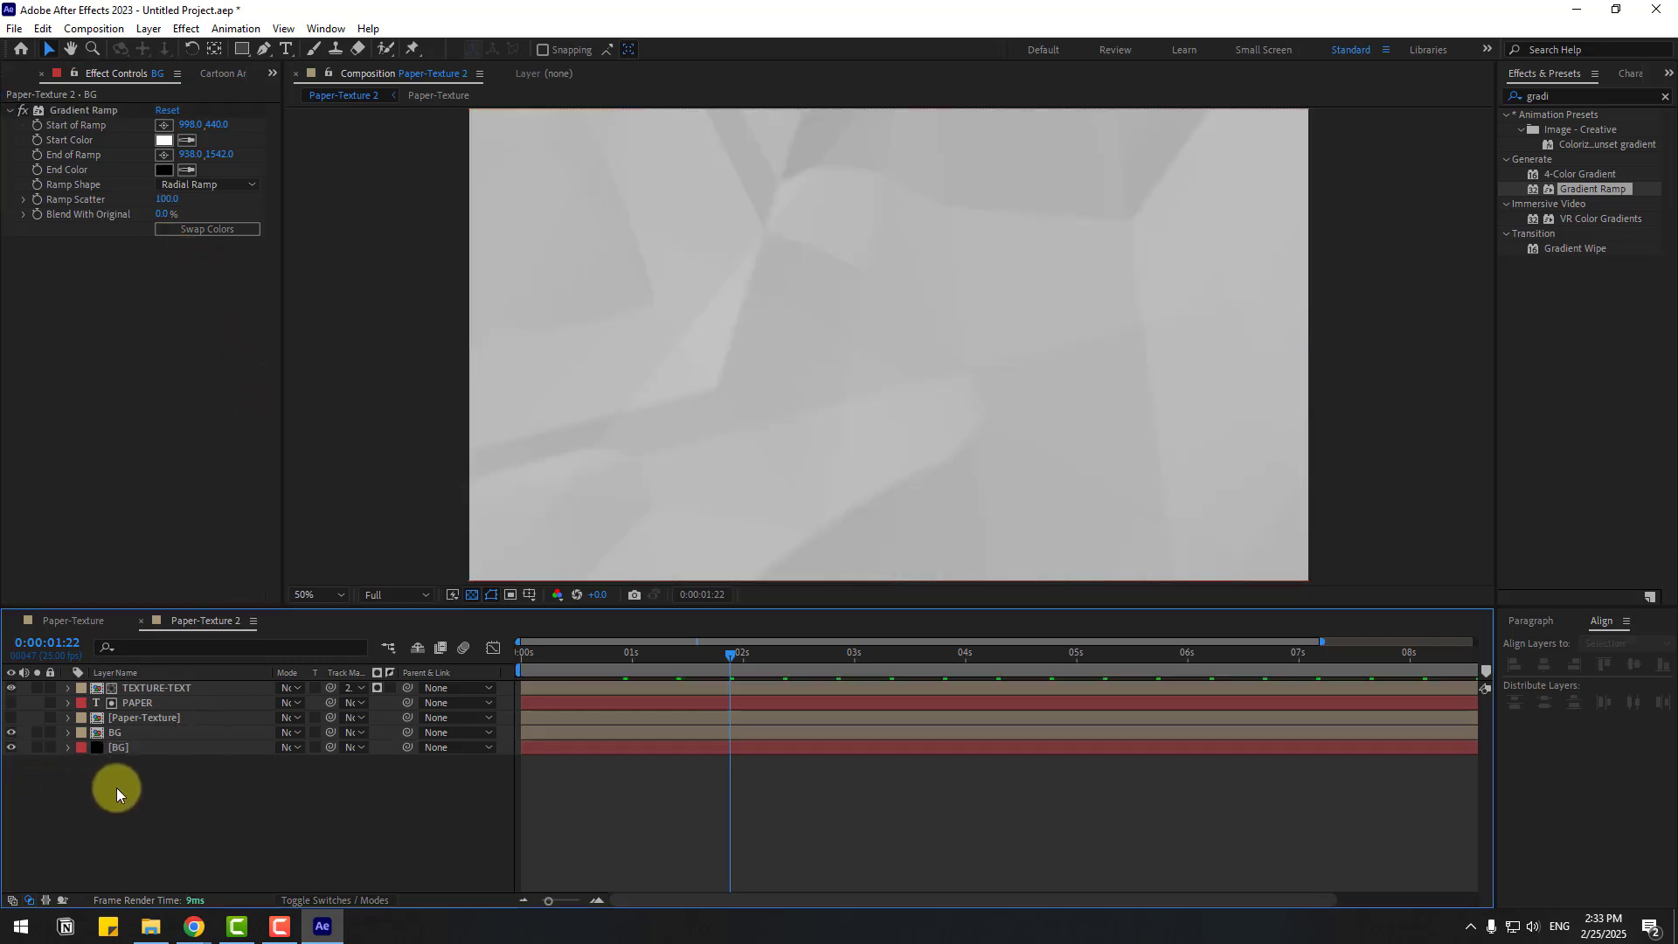
{"action": "left_click", "coordinate": [119, 734]}
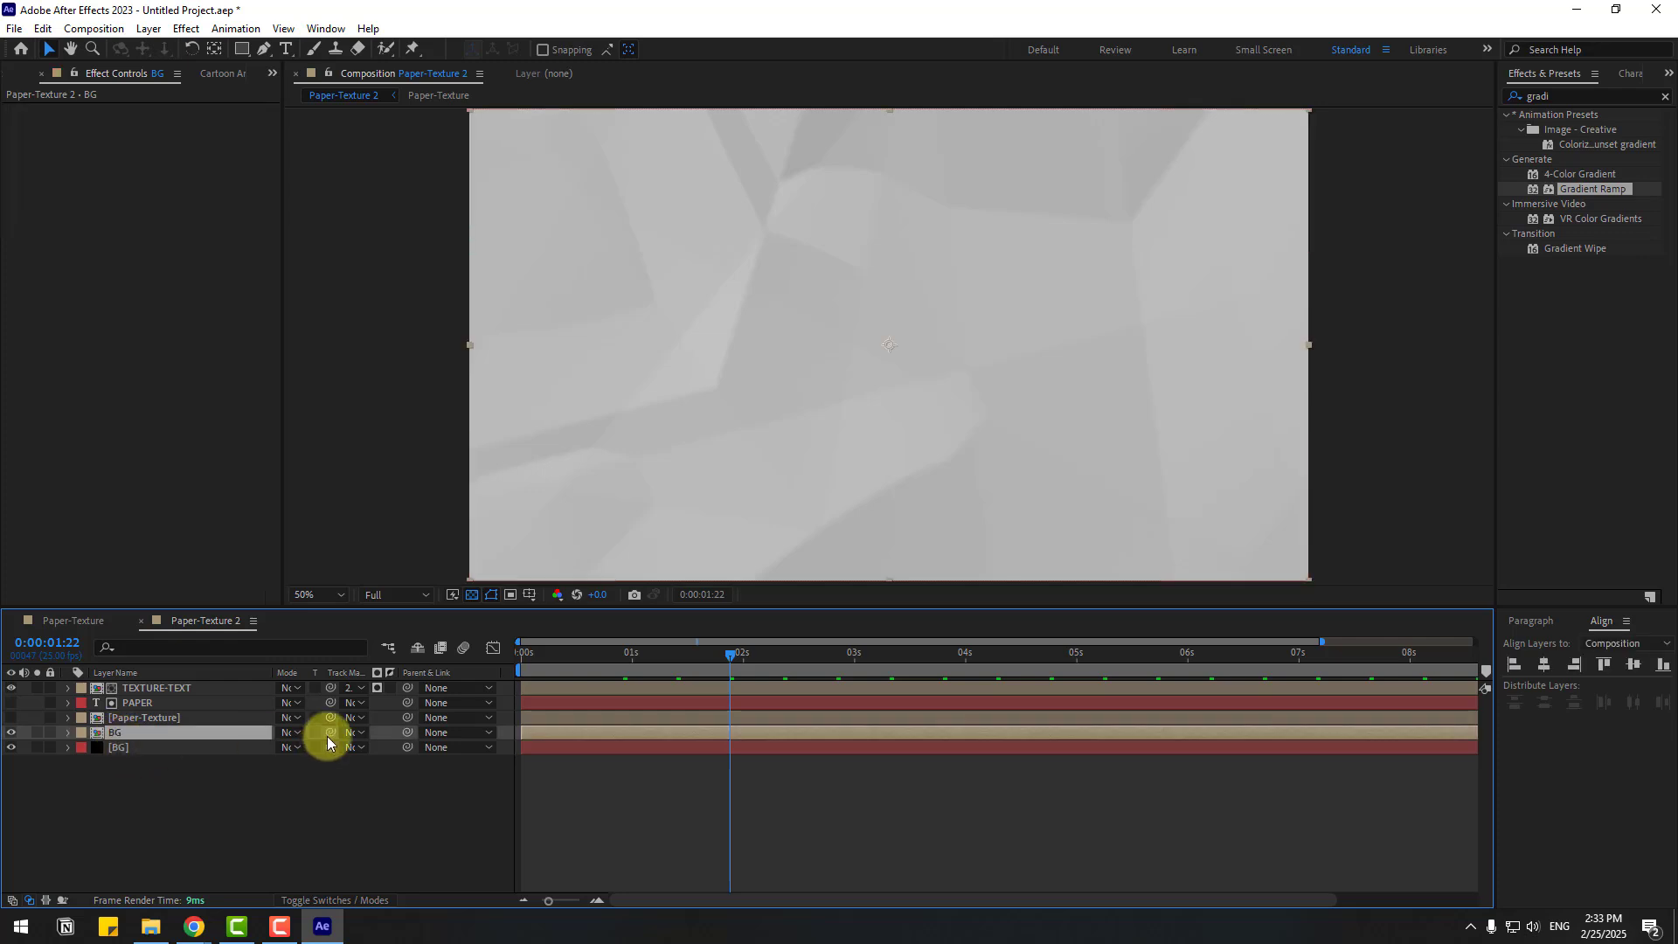
{"action": "left_click", "coordinate": [295, 732]}
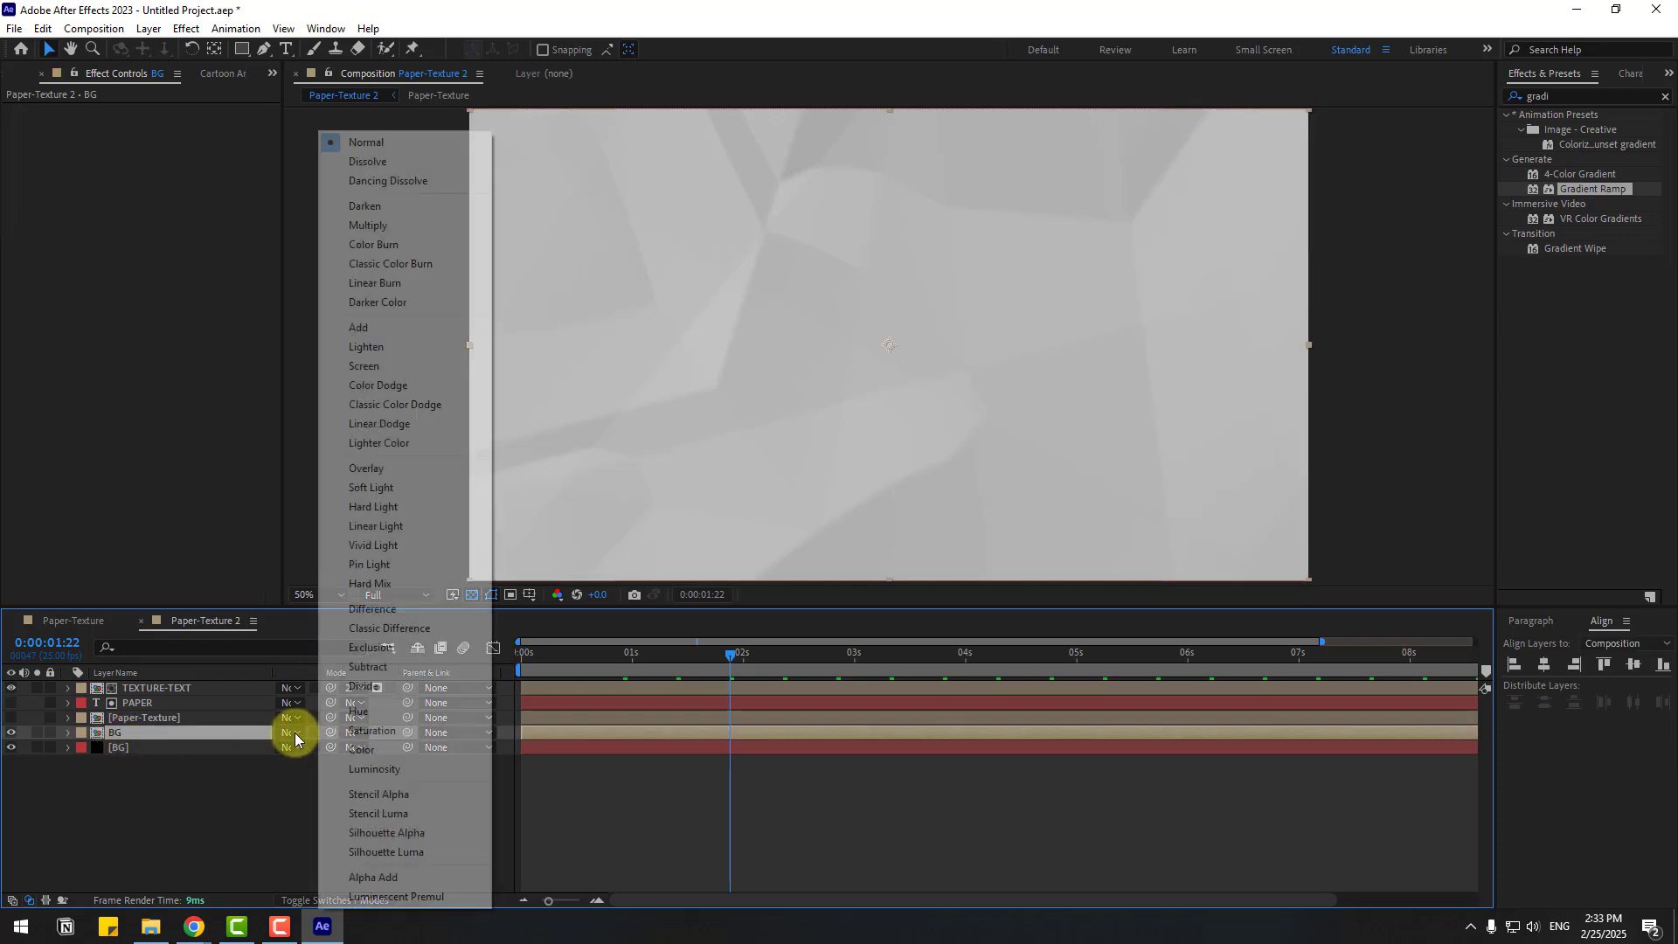
{"action": "left_click", "coordinate": [375, 471]}
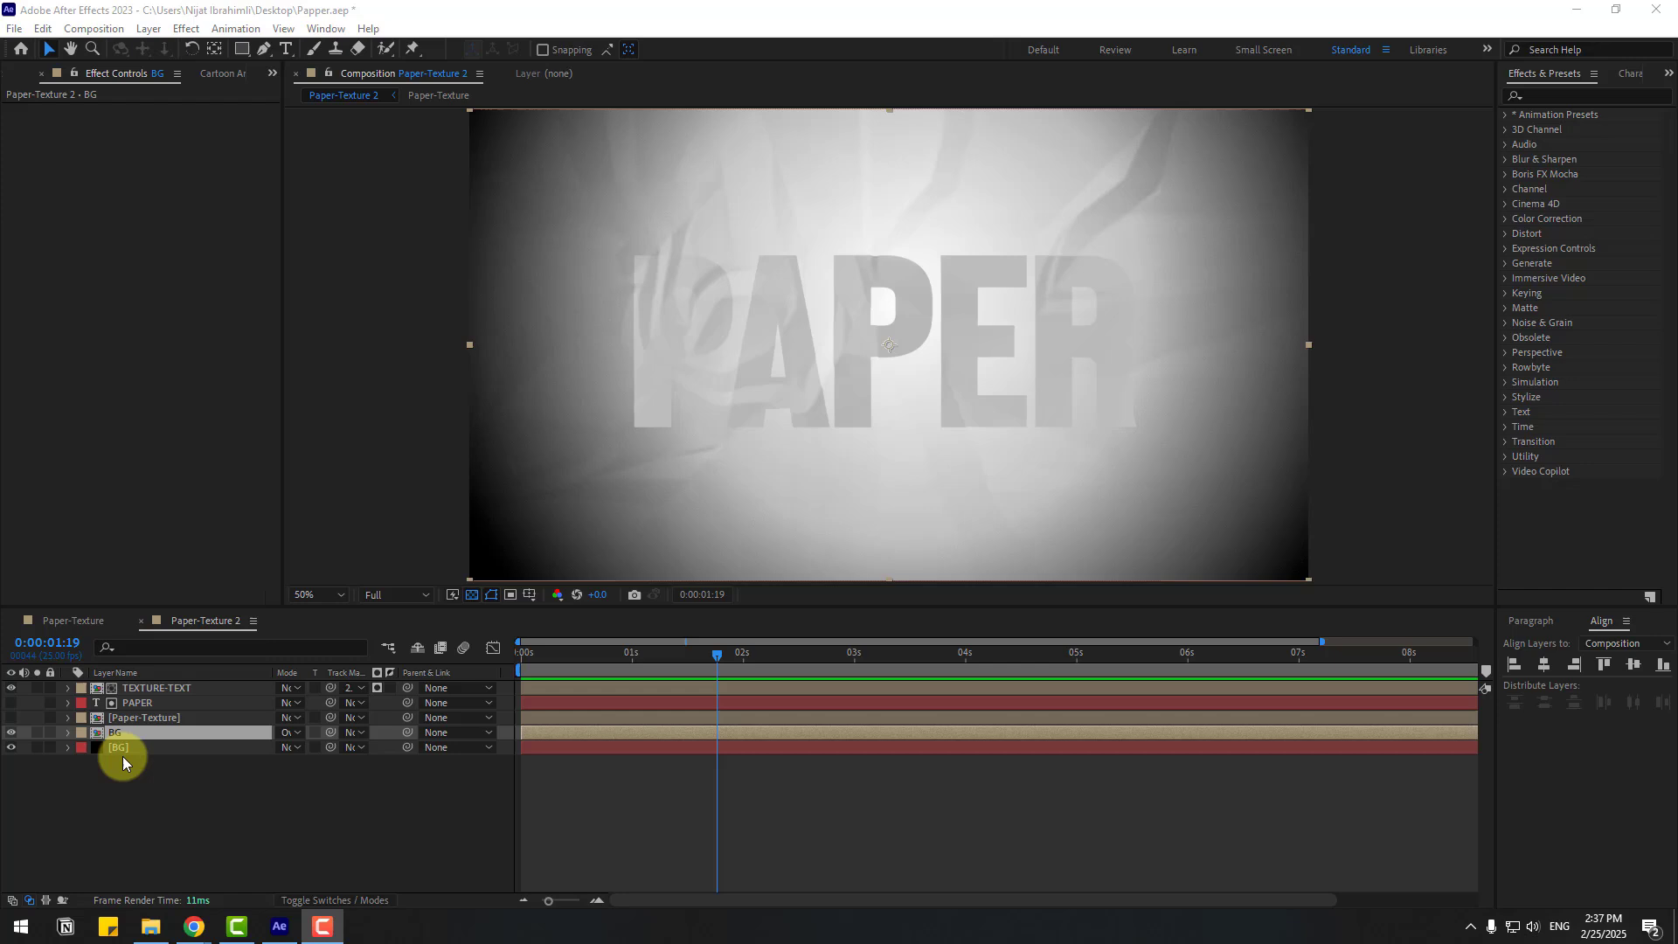
Step: Change the [BG] Gradient Ramp start colour to a dark neutral grey (545454)
{"action": "left_click", "coordinate": [124, 750]}
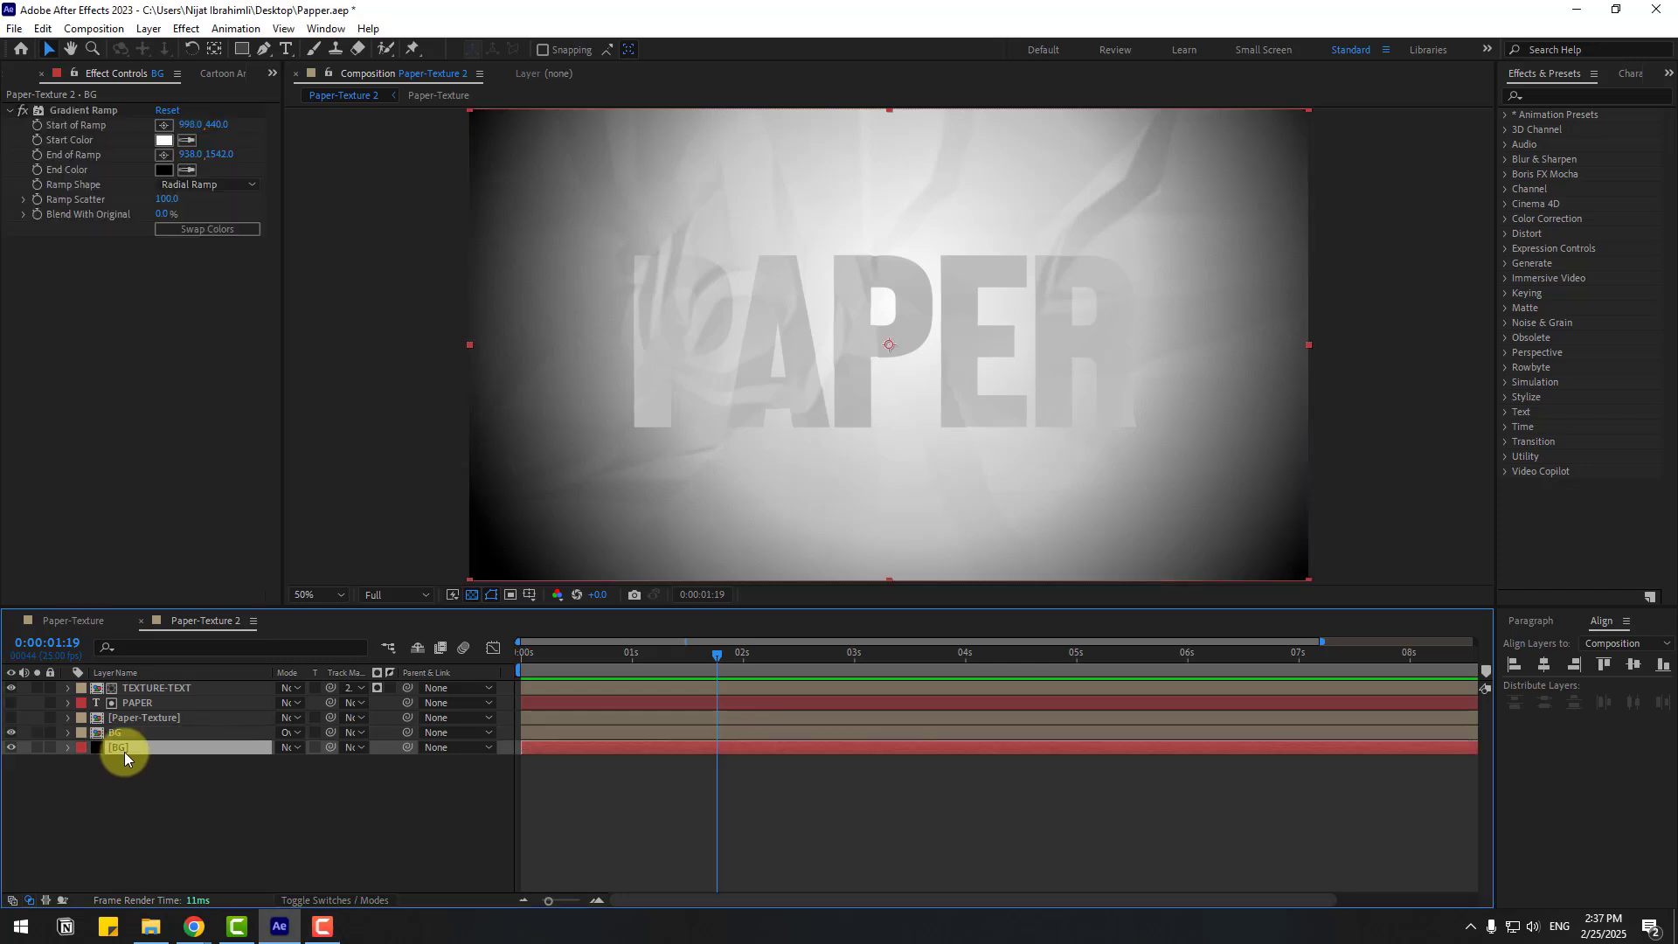
{"action": "left_click", "coordinate": [162, 141]}
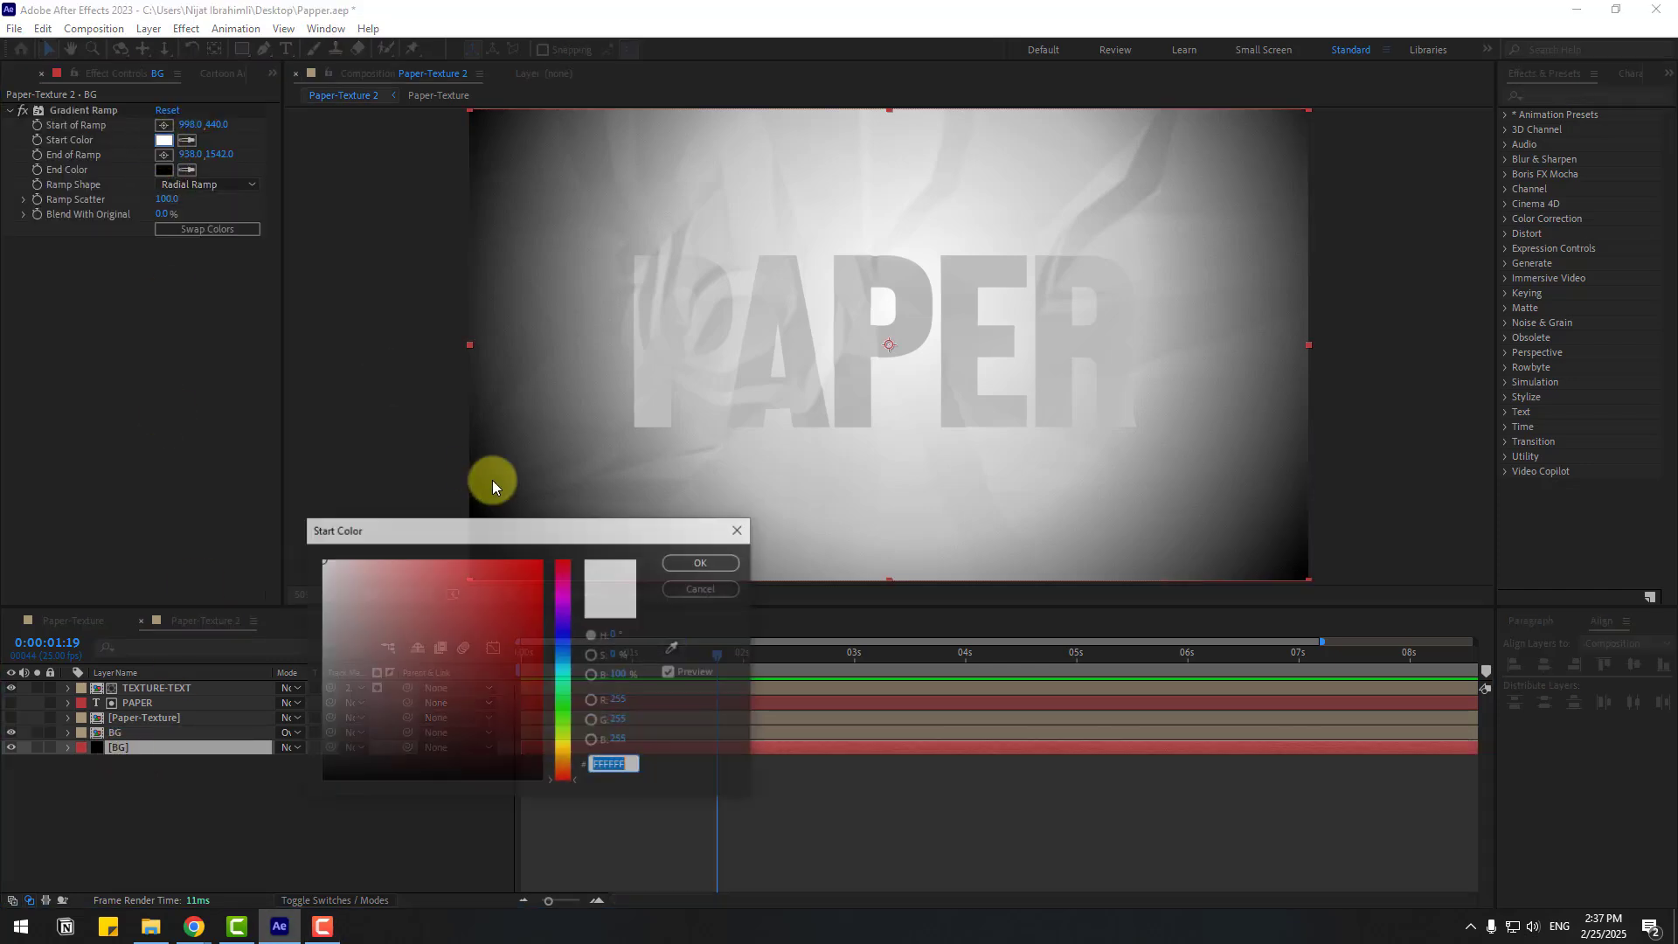
{"action": "left_click", "coordinate": [335, 704]}
{"action": "left_click_drag", "start_coordinate": [335, 705], "coordinate": [320, 714]}
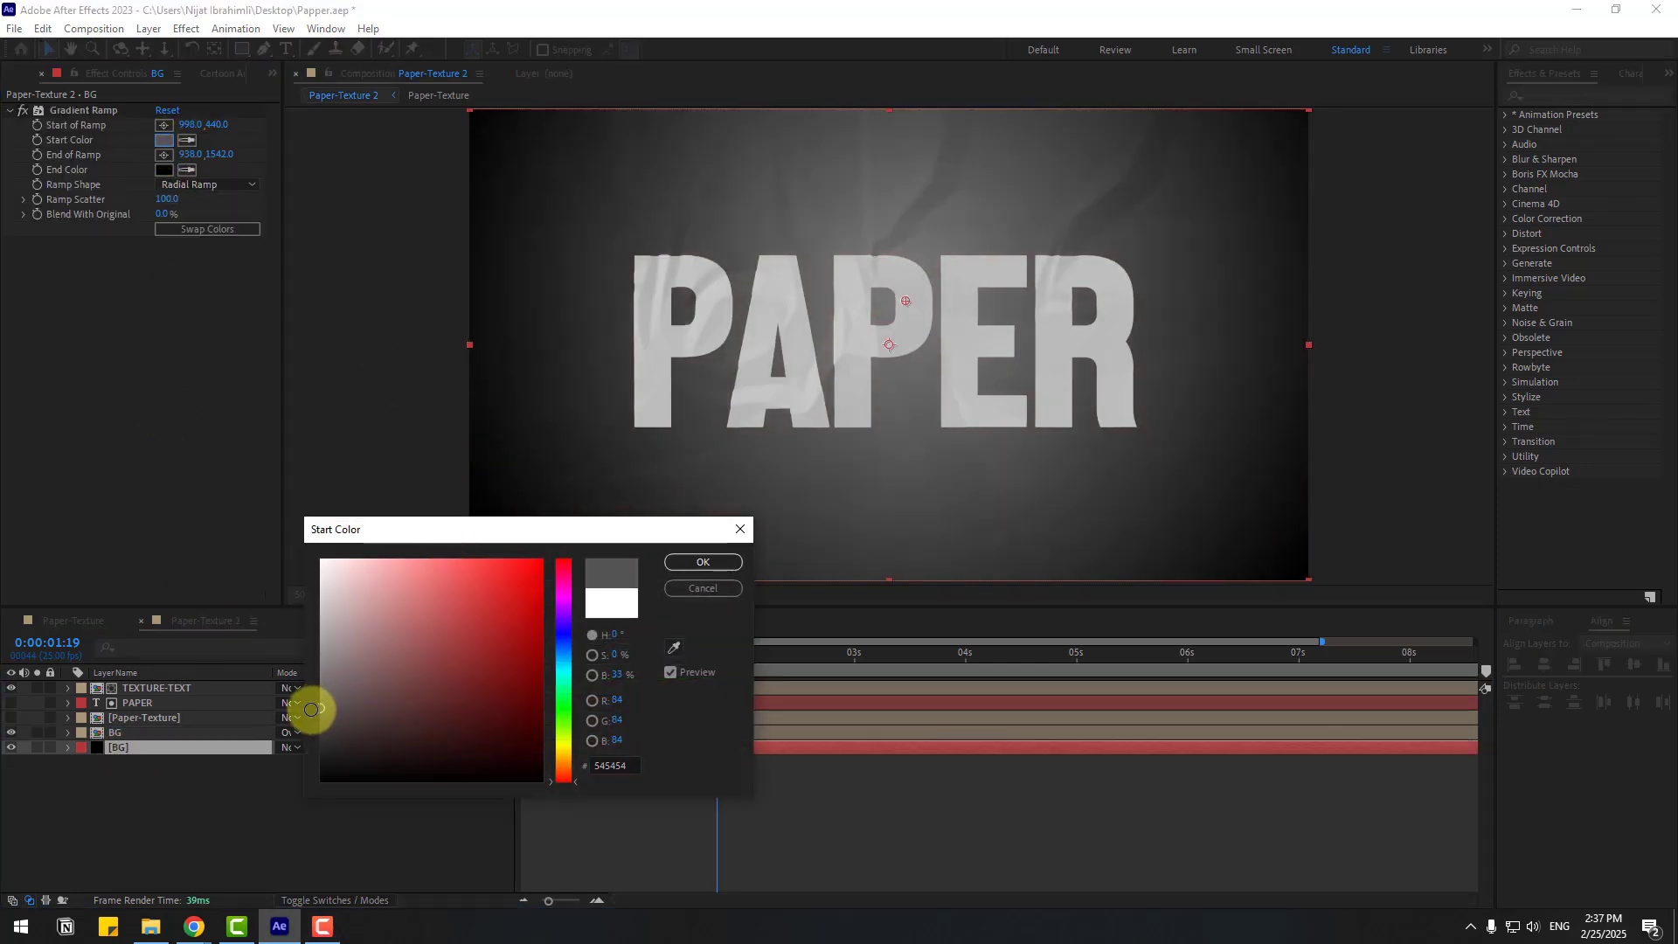
{"action": "left_click", "coordinate": [703, 562]}
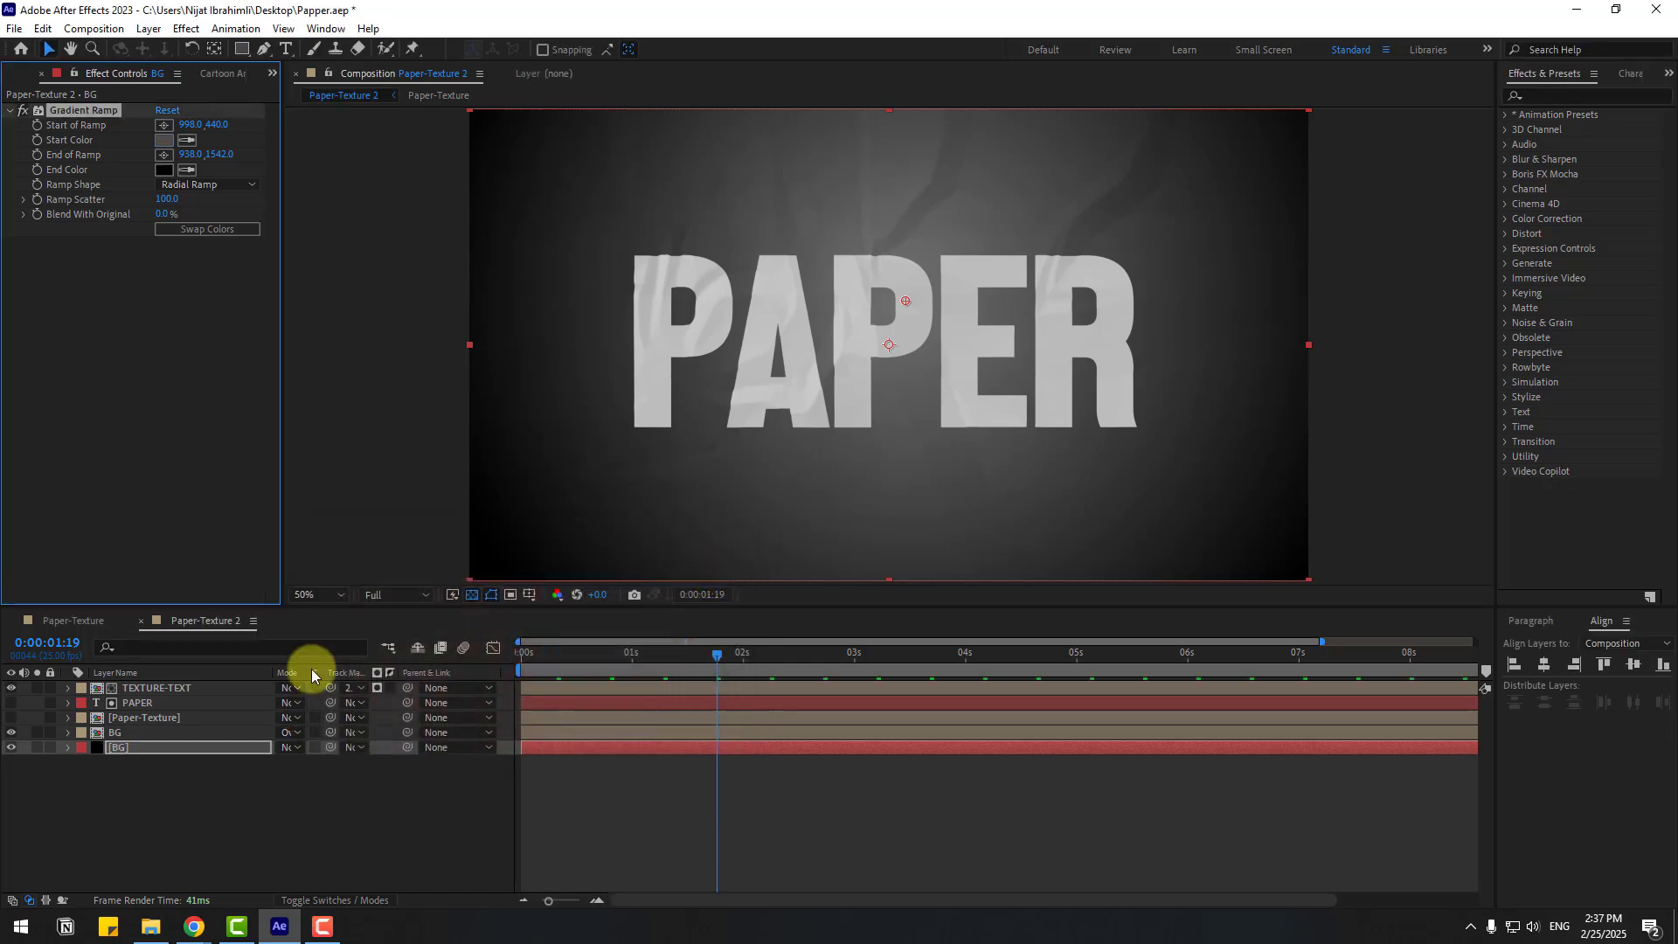
{"action": "left_click", "coordinate": [168, 689]}
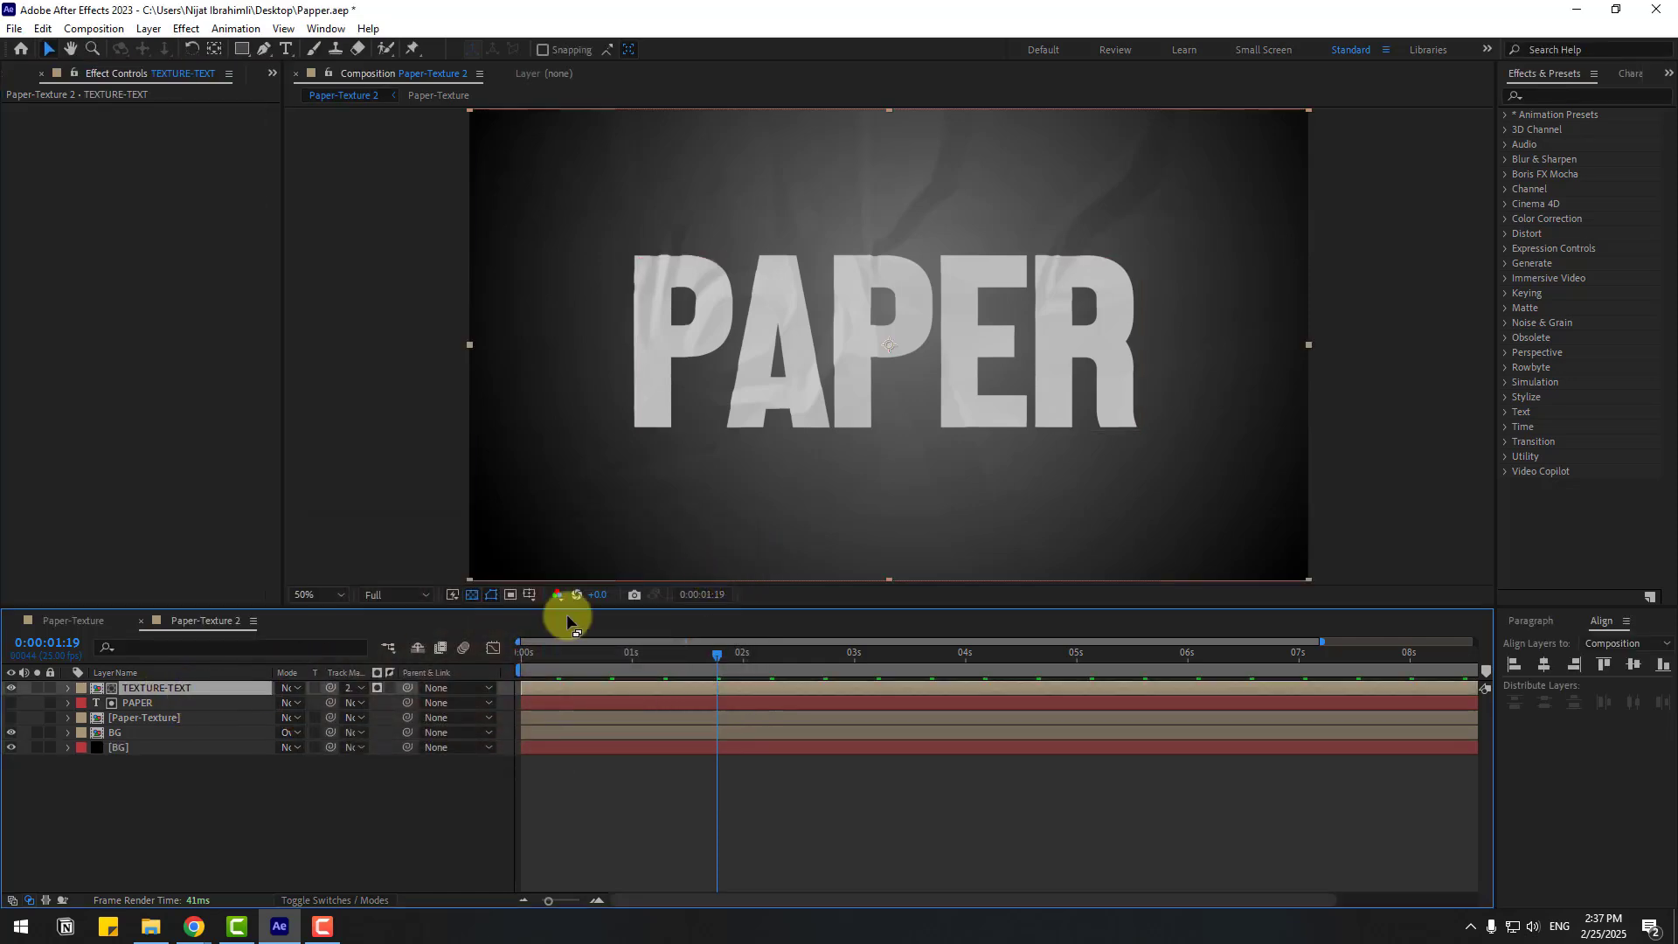
Step: Apply Levels to TEXTURE-TEXT with Input Black 19.0 and Gamma 0.81
{"action": "left_click", "coordinate": [1550, 98]}
{"action": "type", "text": "level"}
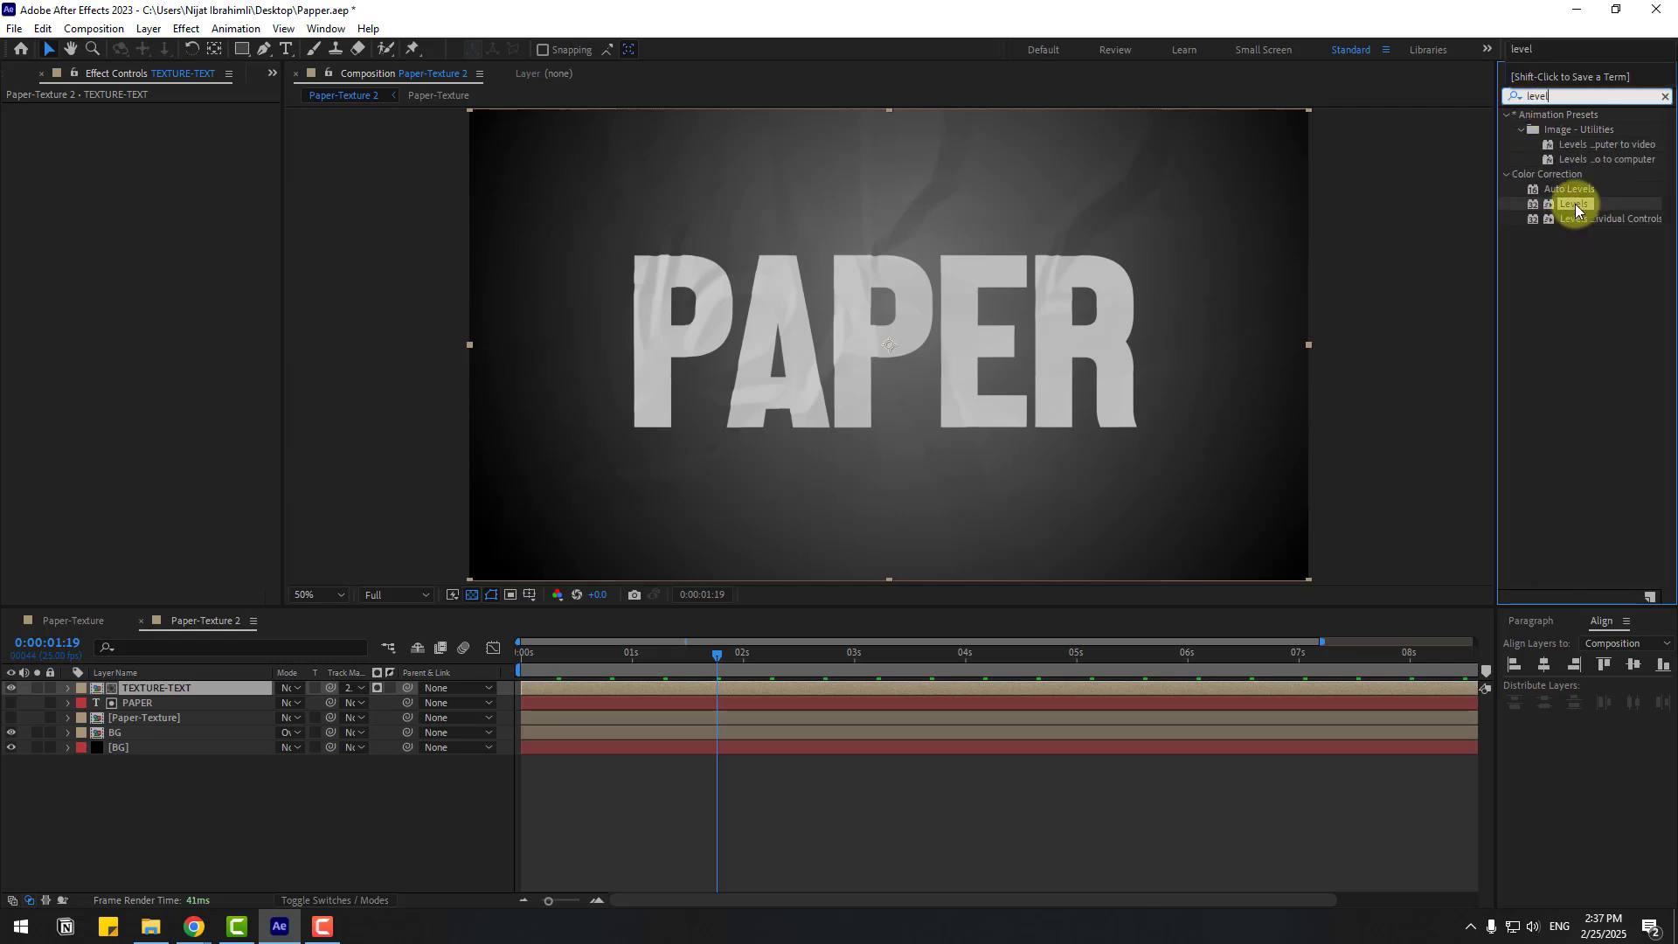
{"action": "left_click_drag", "start_coordinate": [1577, 209], "coordinate": [189, 688]}
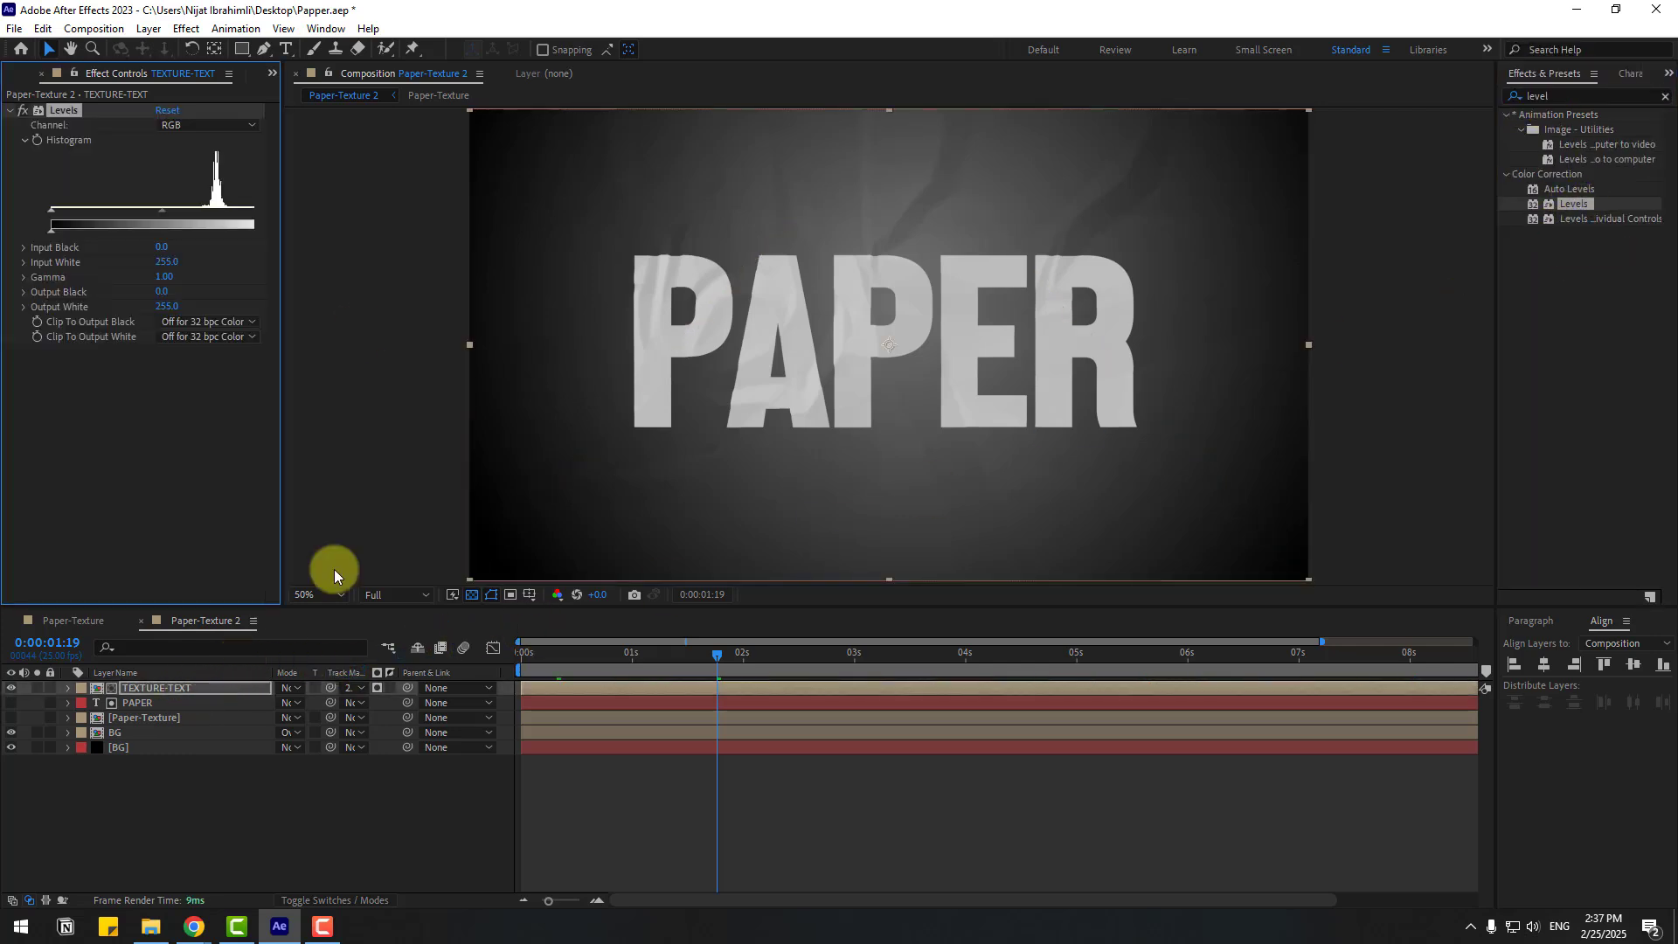
{"action": "left_click_drag", "start_coordinate": [175, 212], "coordinate": [196, 212]}
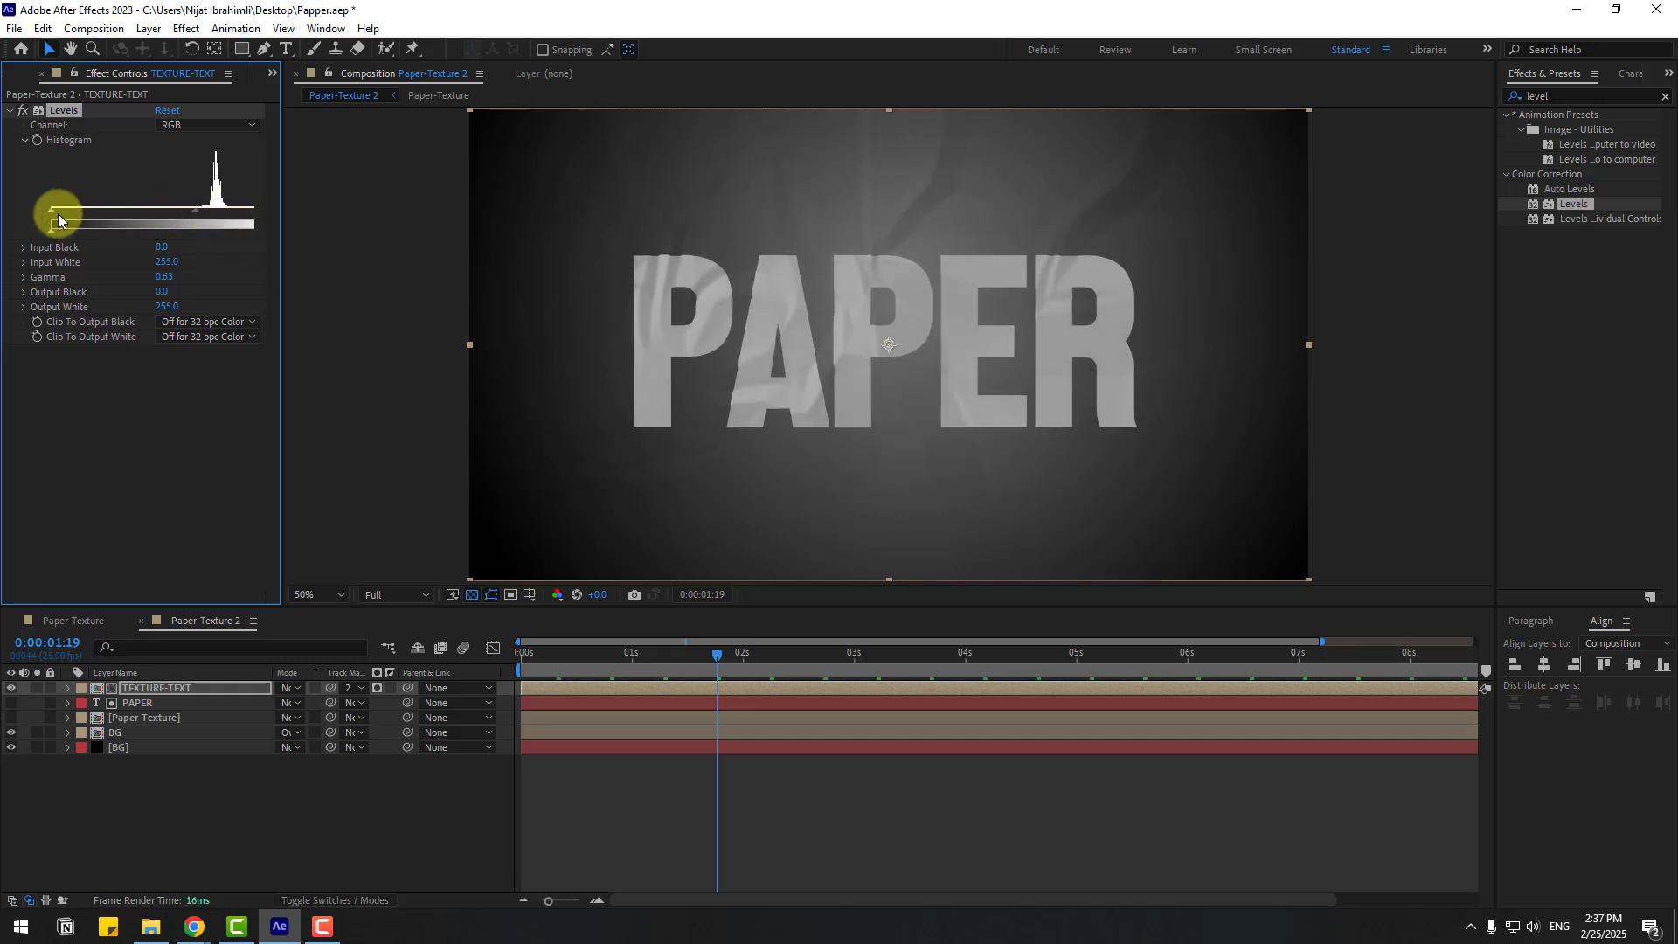
{"action": "left_click_drag", "start_coordinate": [57, 214], "coordinate": [79, 212]}
{"action": "mouse_move", "coordinate": [196, 211]}
{"action": "left_mouse_down"}
{"action": "mouse_move", "coordinate": [216, 212]}
{"action": "mouse_move", "coordinate": [185, 215]}
{"action": "left_mouse_up"}
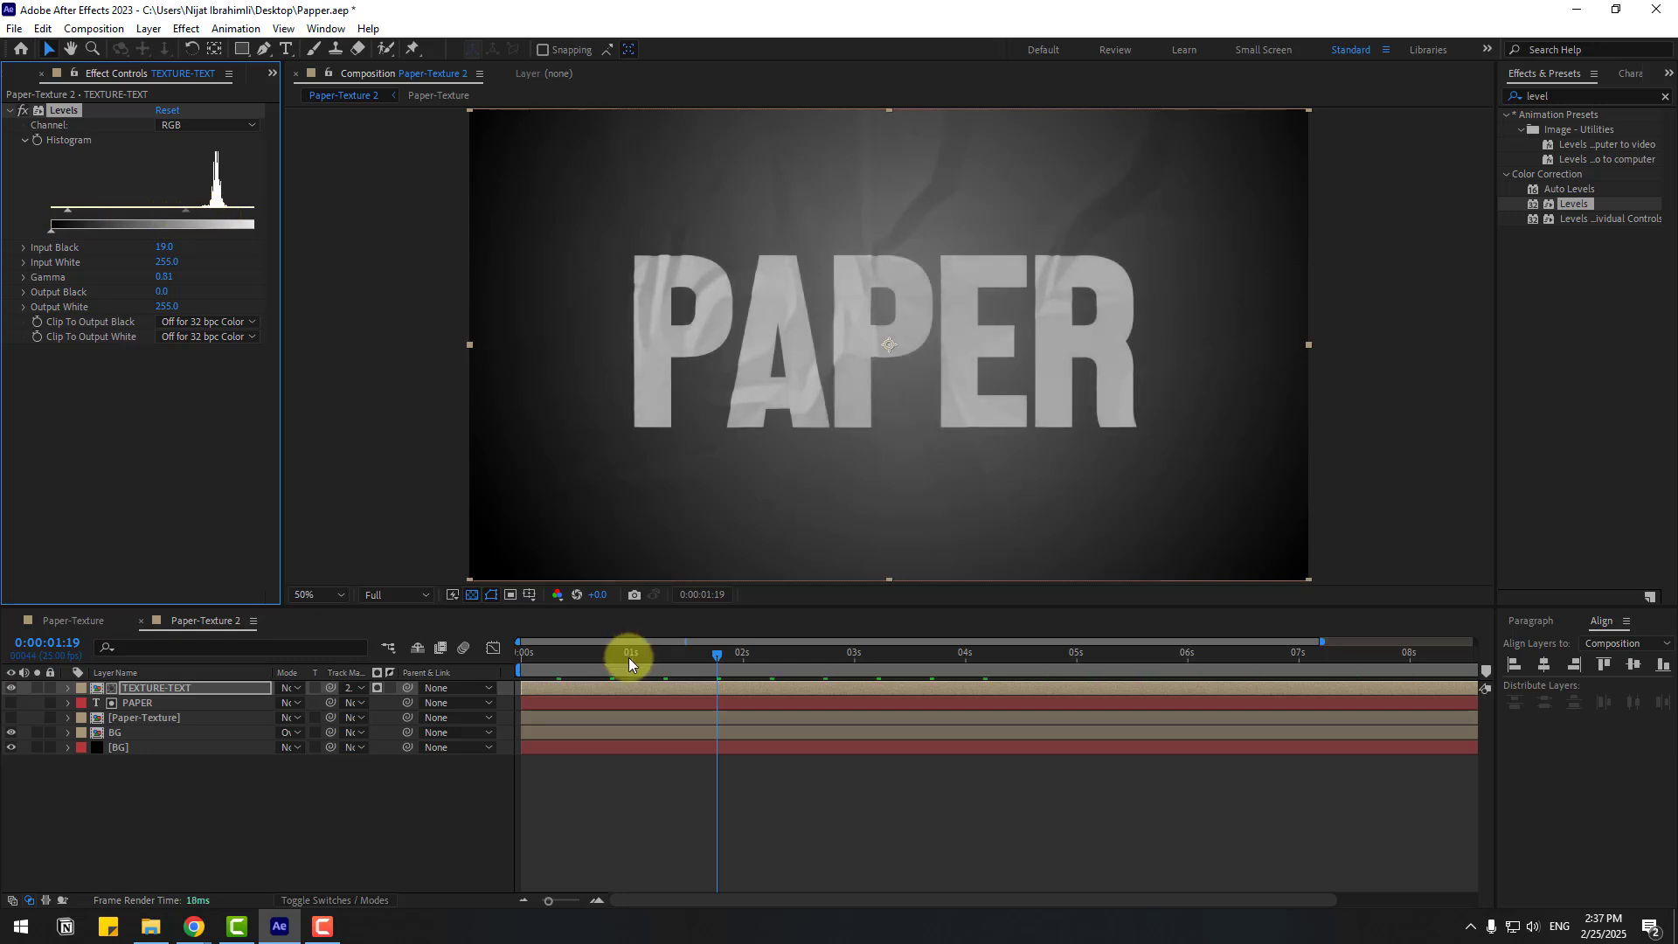
{"action": "left_click_drag", "start_coordinate": [628, 662], "coordinate": [752, 663]}
{"action": "left_click", "coordinate": [1605, 260]}
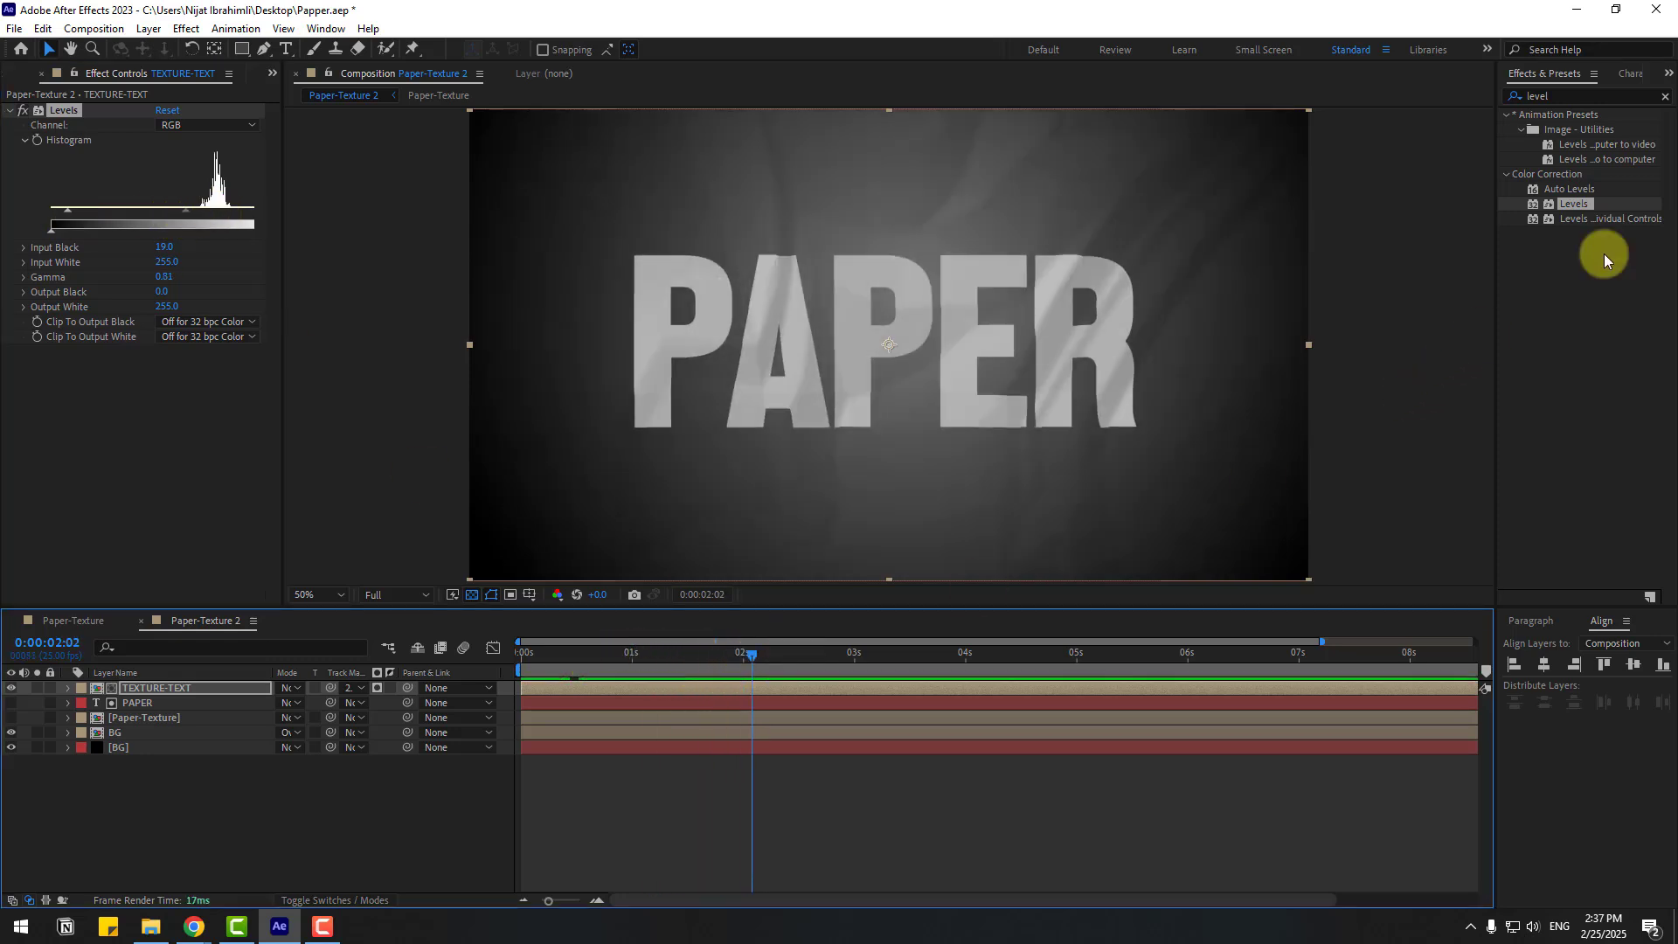
Step: Add Levels to the BG layer with Gamma 0.26, then preview the animation
{"action": "left_click_drag", "start_coordinate": [1579, 204], "coordinate": [117, 734]}
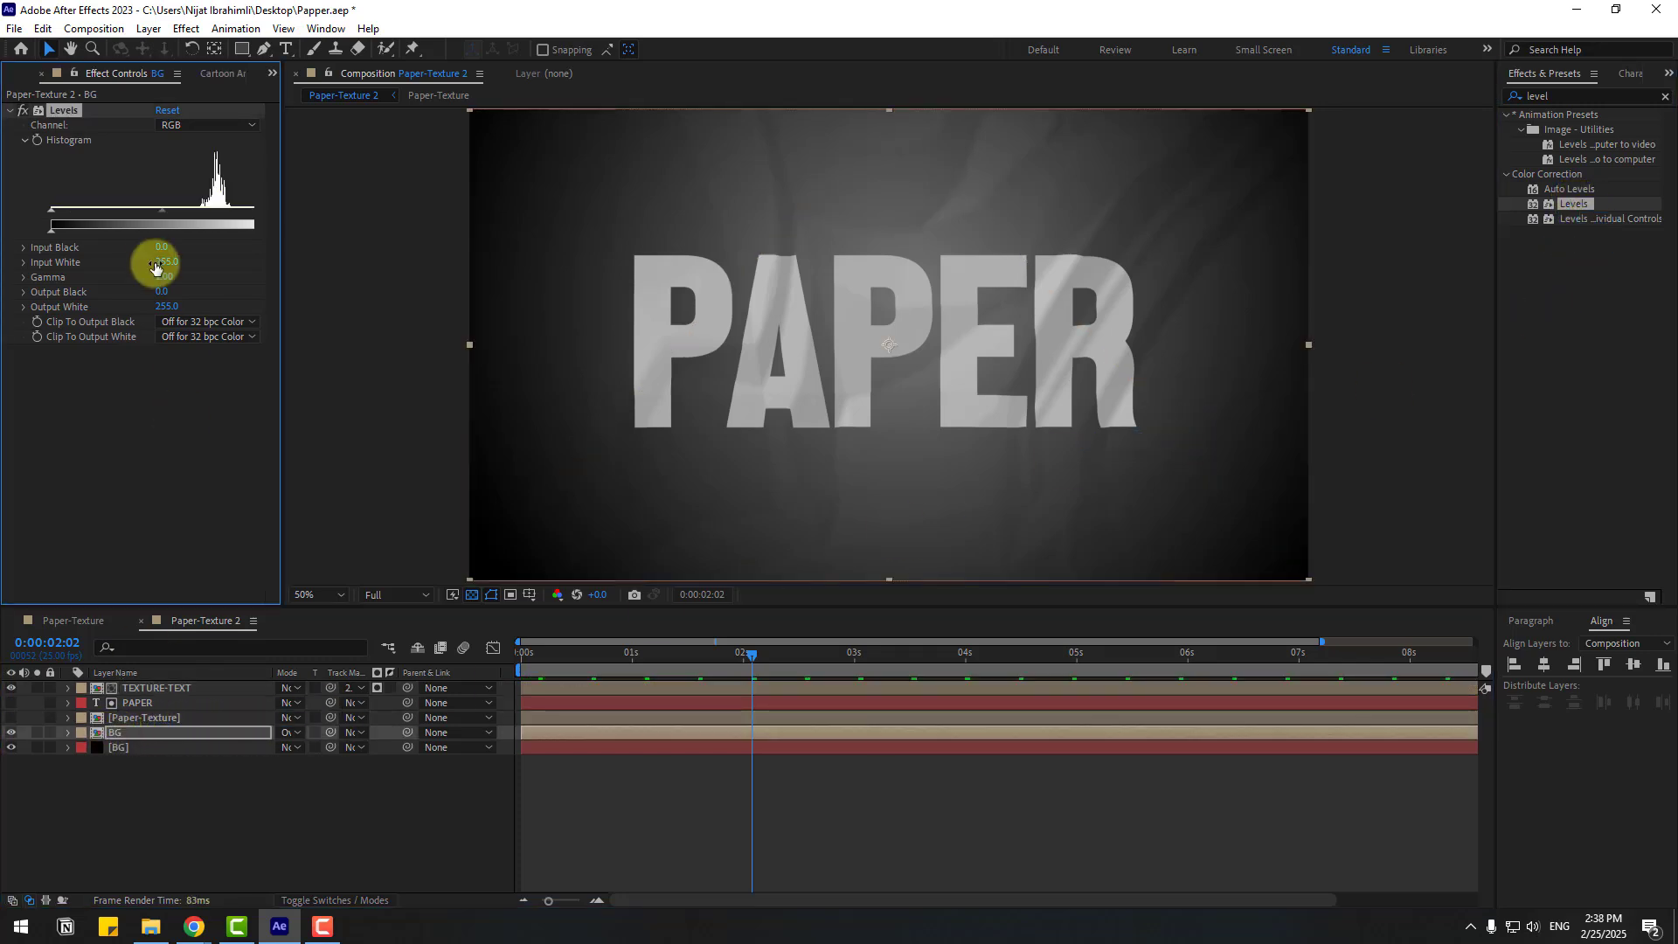
{"action": "left_click_drag", "start_coordinate": [152, 211], "coordinate": [241, 211]}
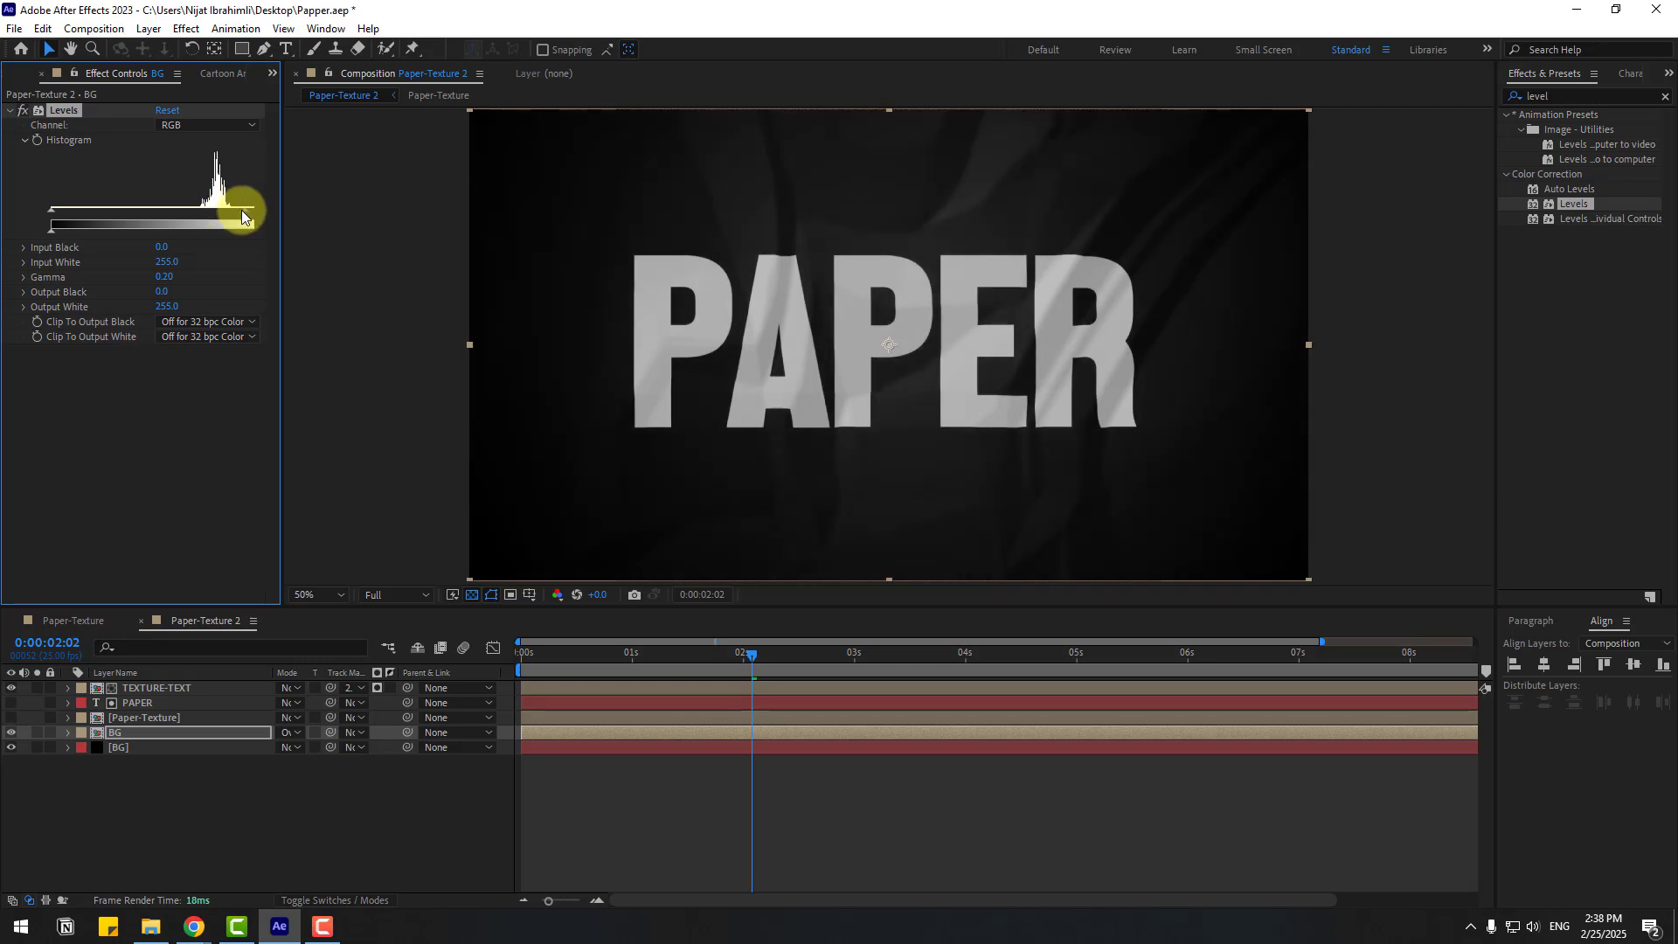
{"action": "key", "text": "space"}
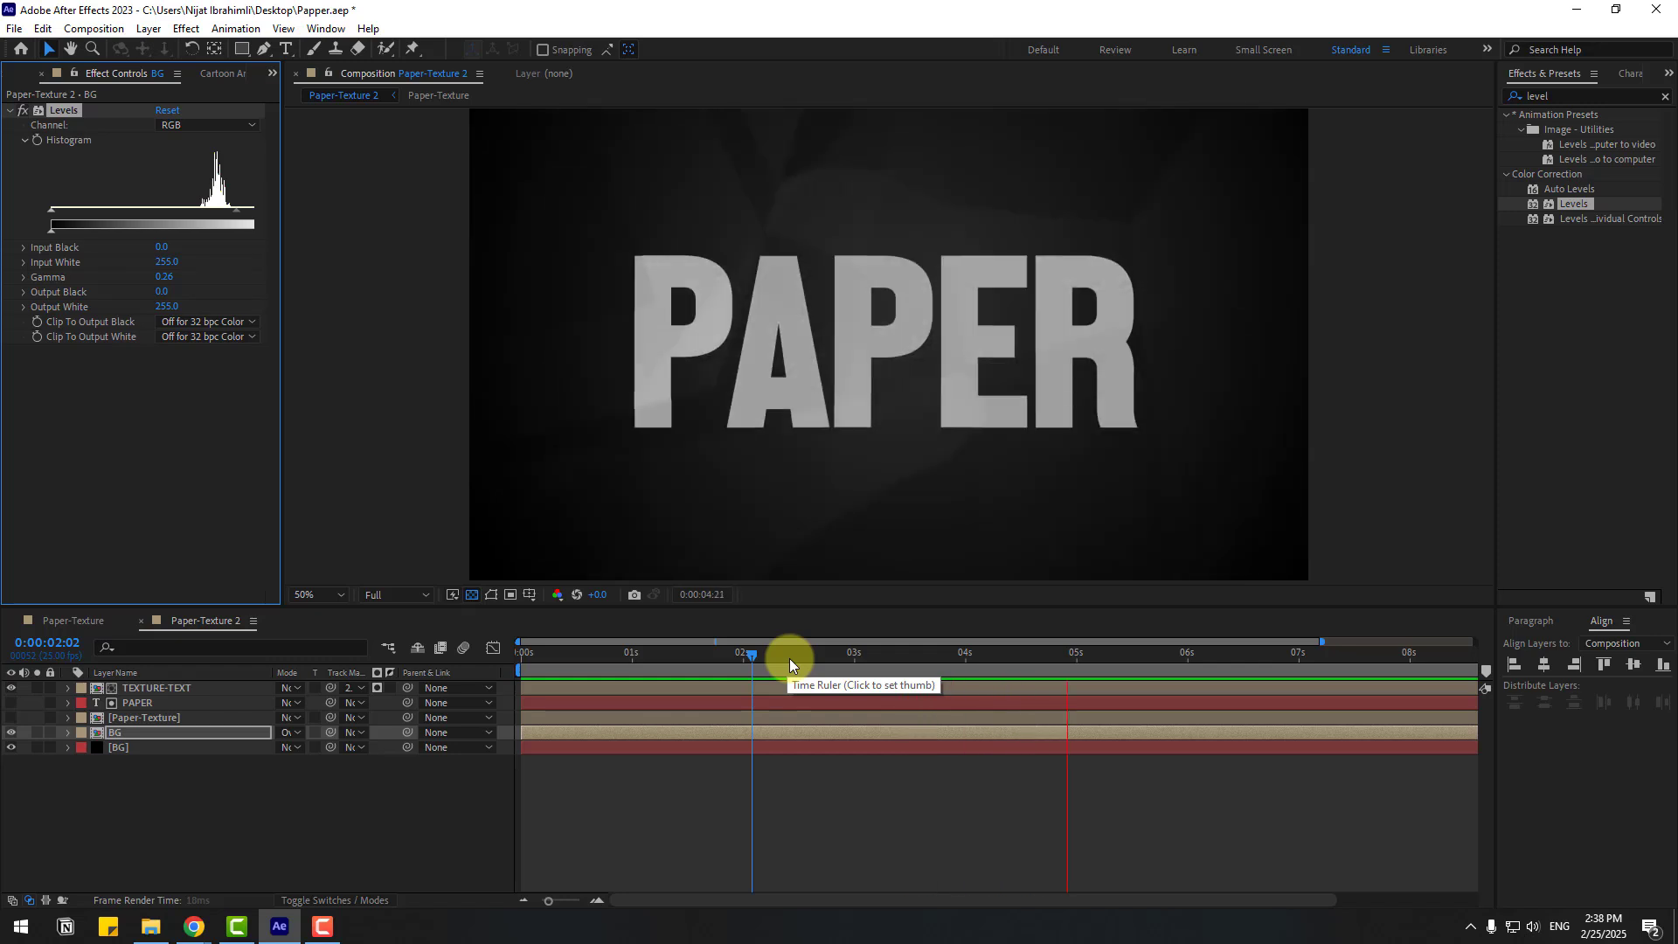
Step: Duplicate PAPER as PAPER 2, move it to the top of the stack, and make it visible
{"action": "left_click", "coordinate": [795, 660]}
{"action": "left_click", "coordinate": [135, 701]}
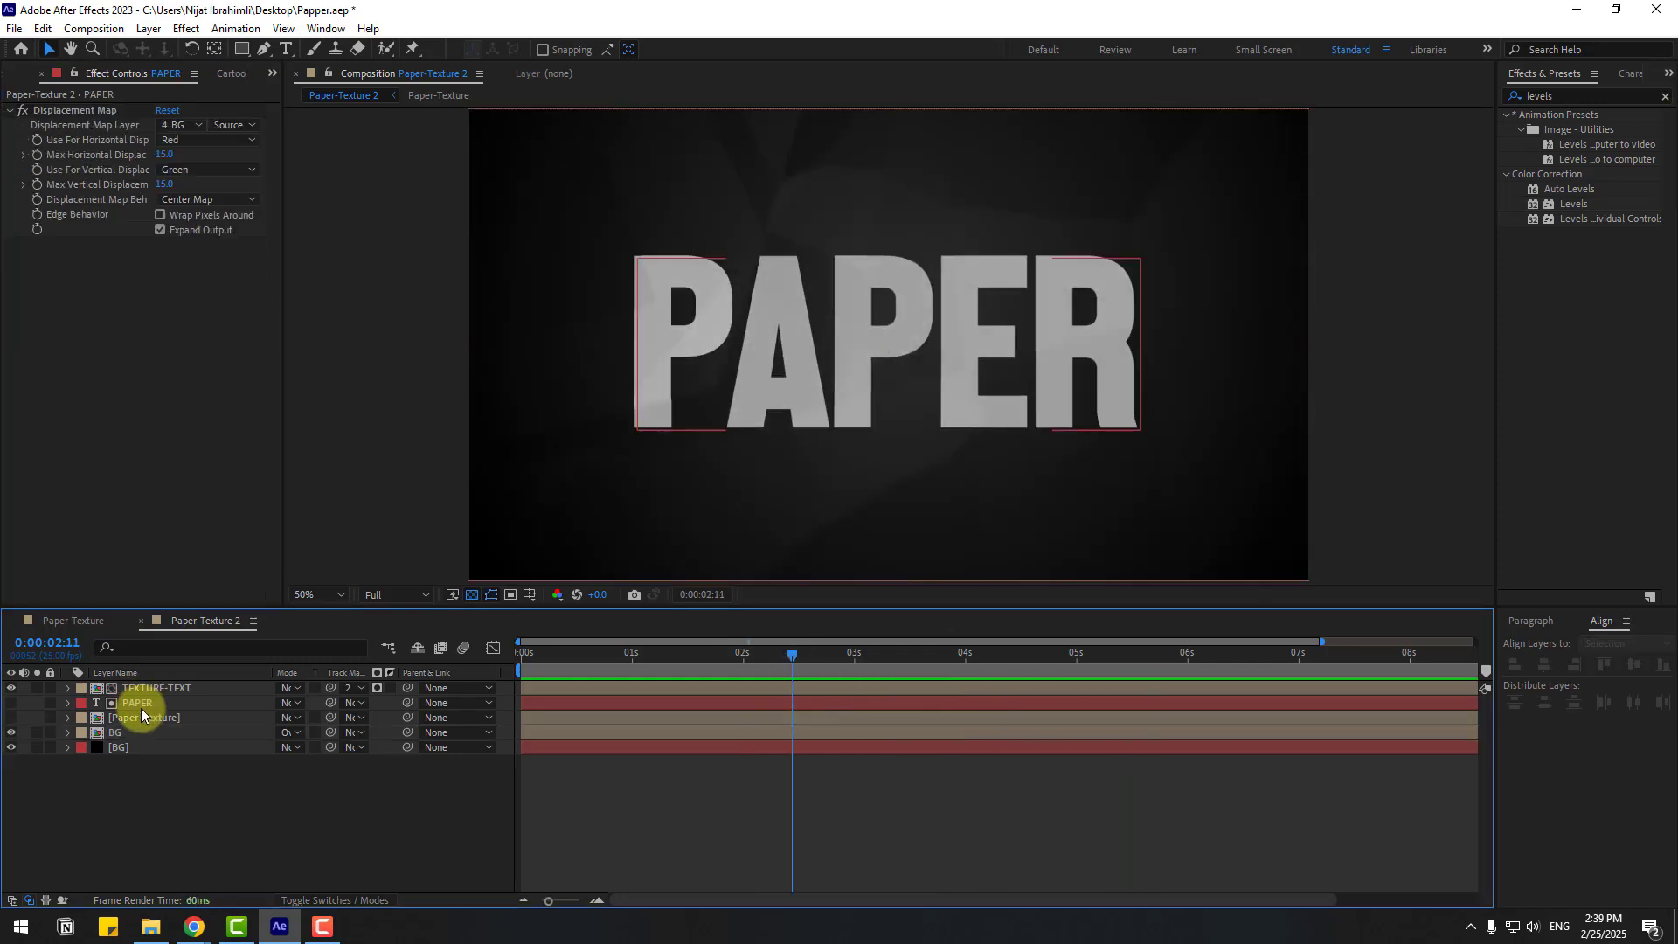
{"action": "key", "text": "ctrl+d"}
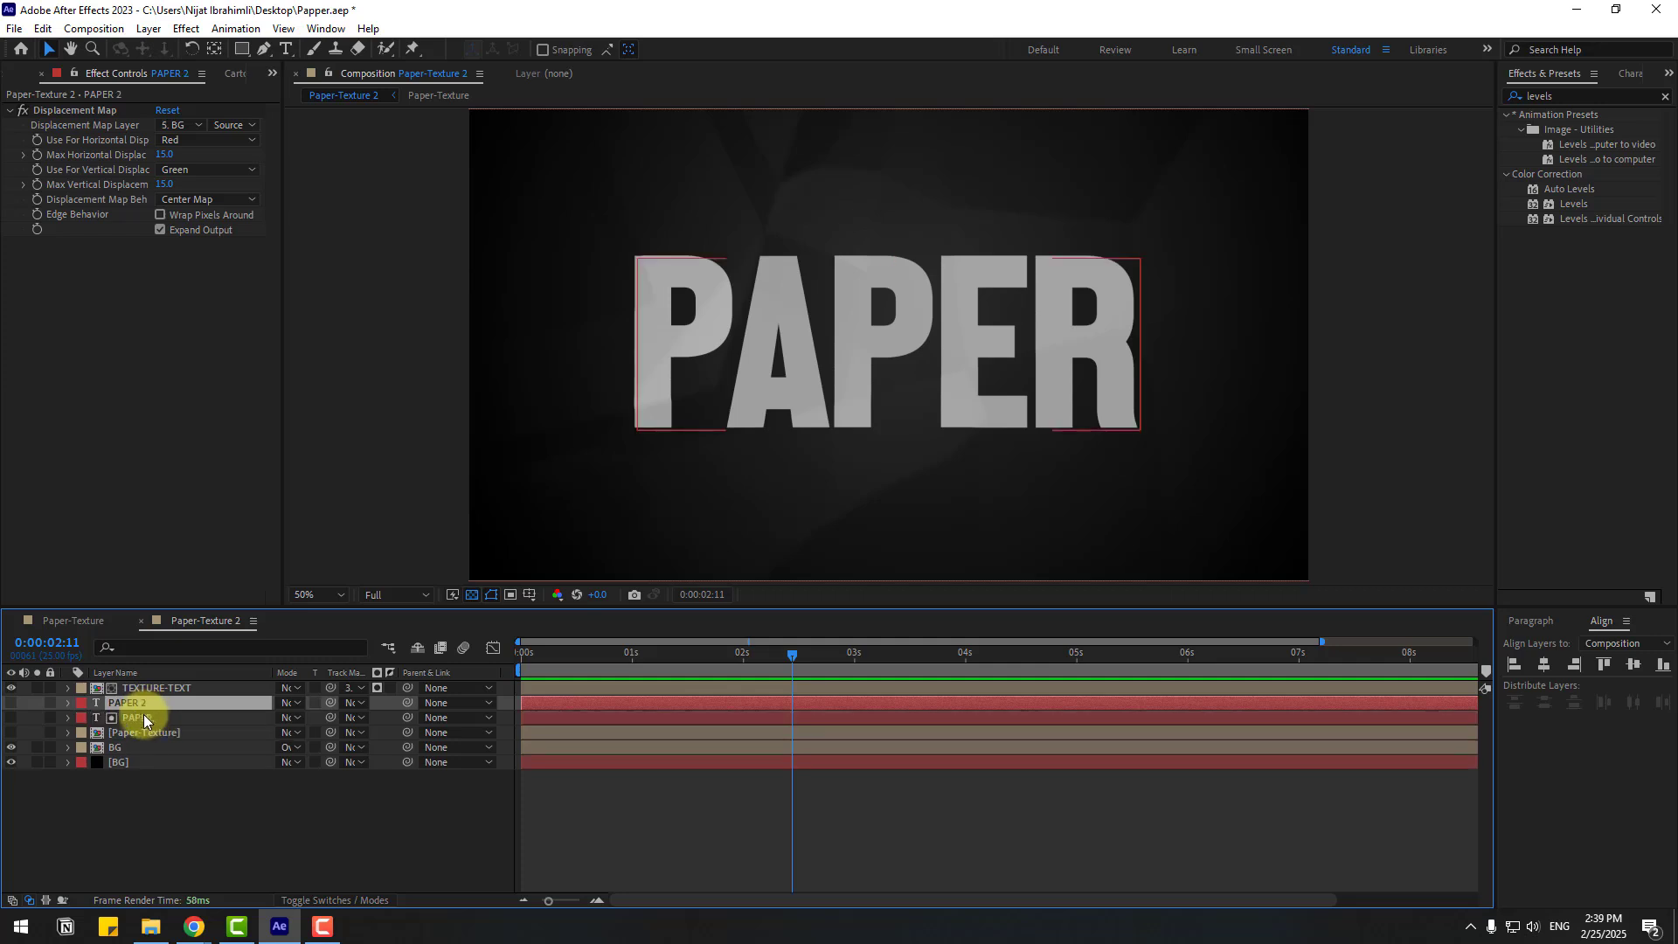
{"action": "left_click_drag", "start_coordinate": [136, 702], "coordinate": [156, 680]}
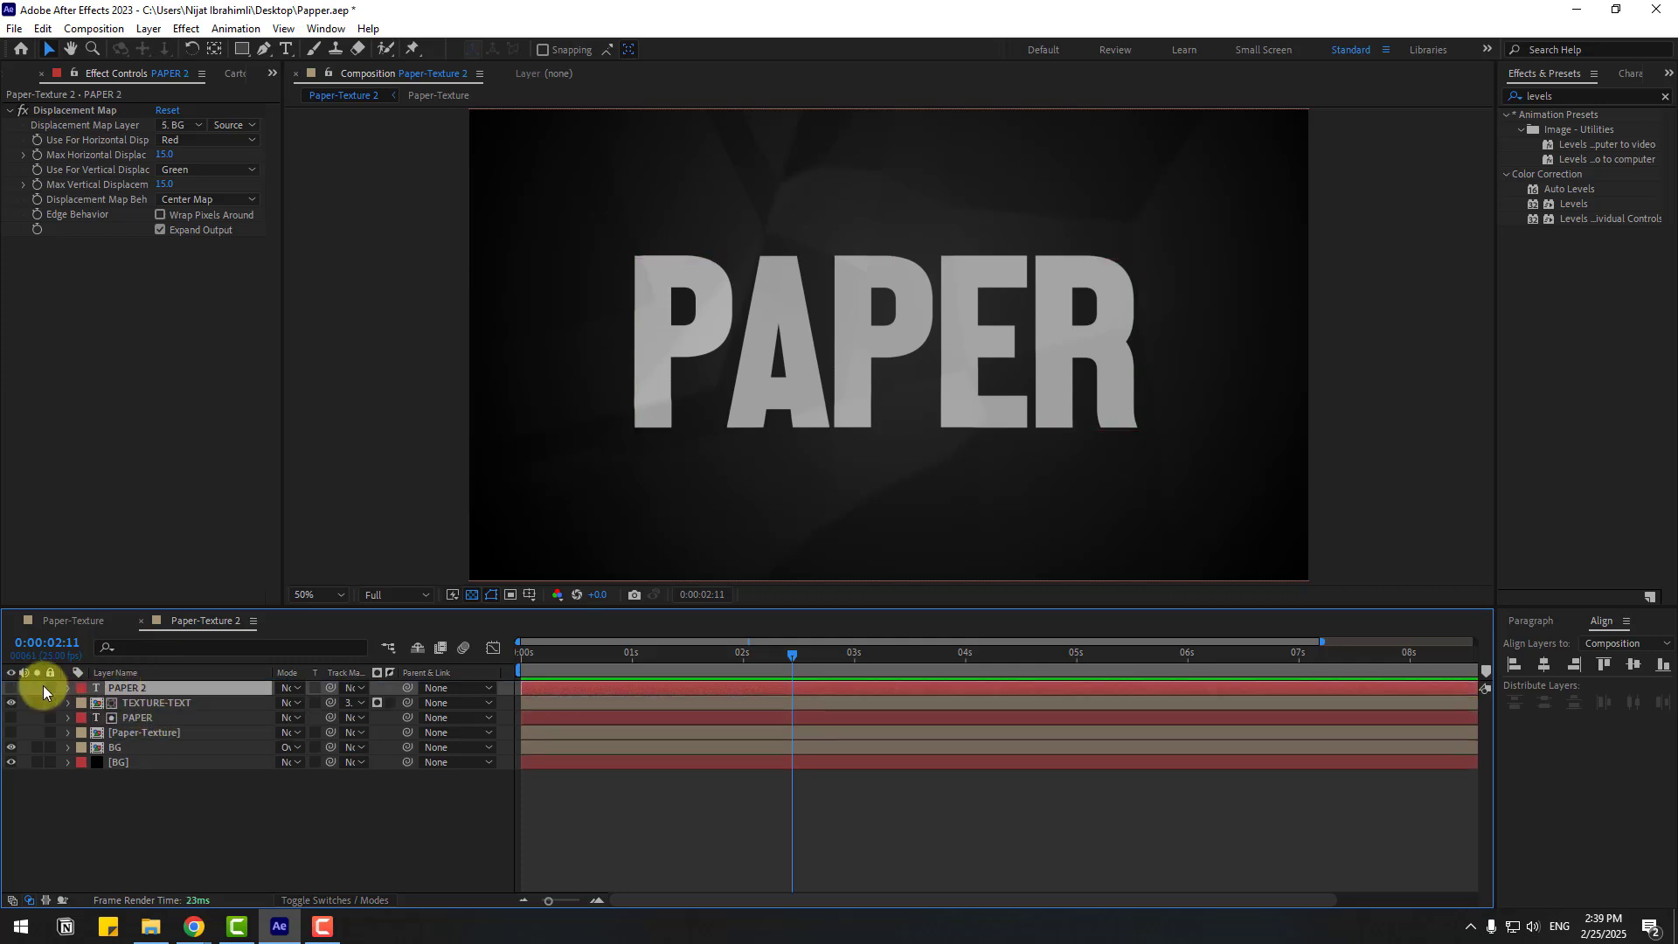
{"action": "left_click", "coordinate": [10, 688]}
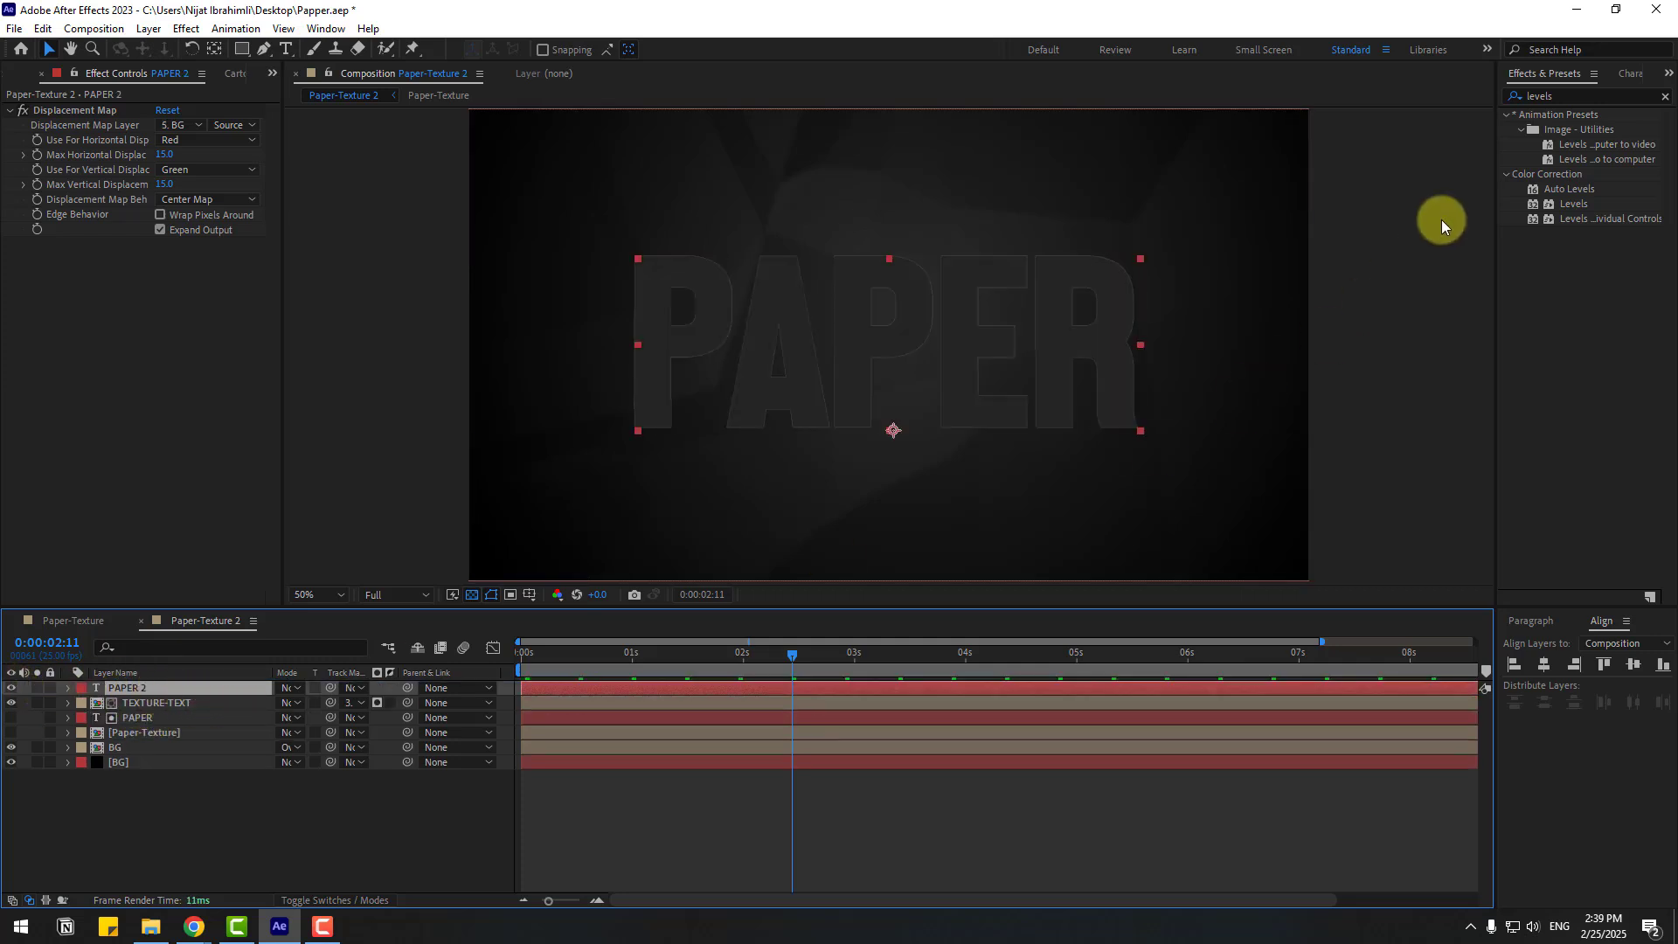
Step: Apply Drop Shadow to PAPER 2 with Distance 20.0 and Softness 10.0
{"action": "left_click", "coordinate": [1525, 96]}
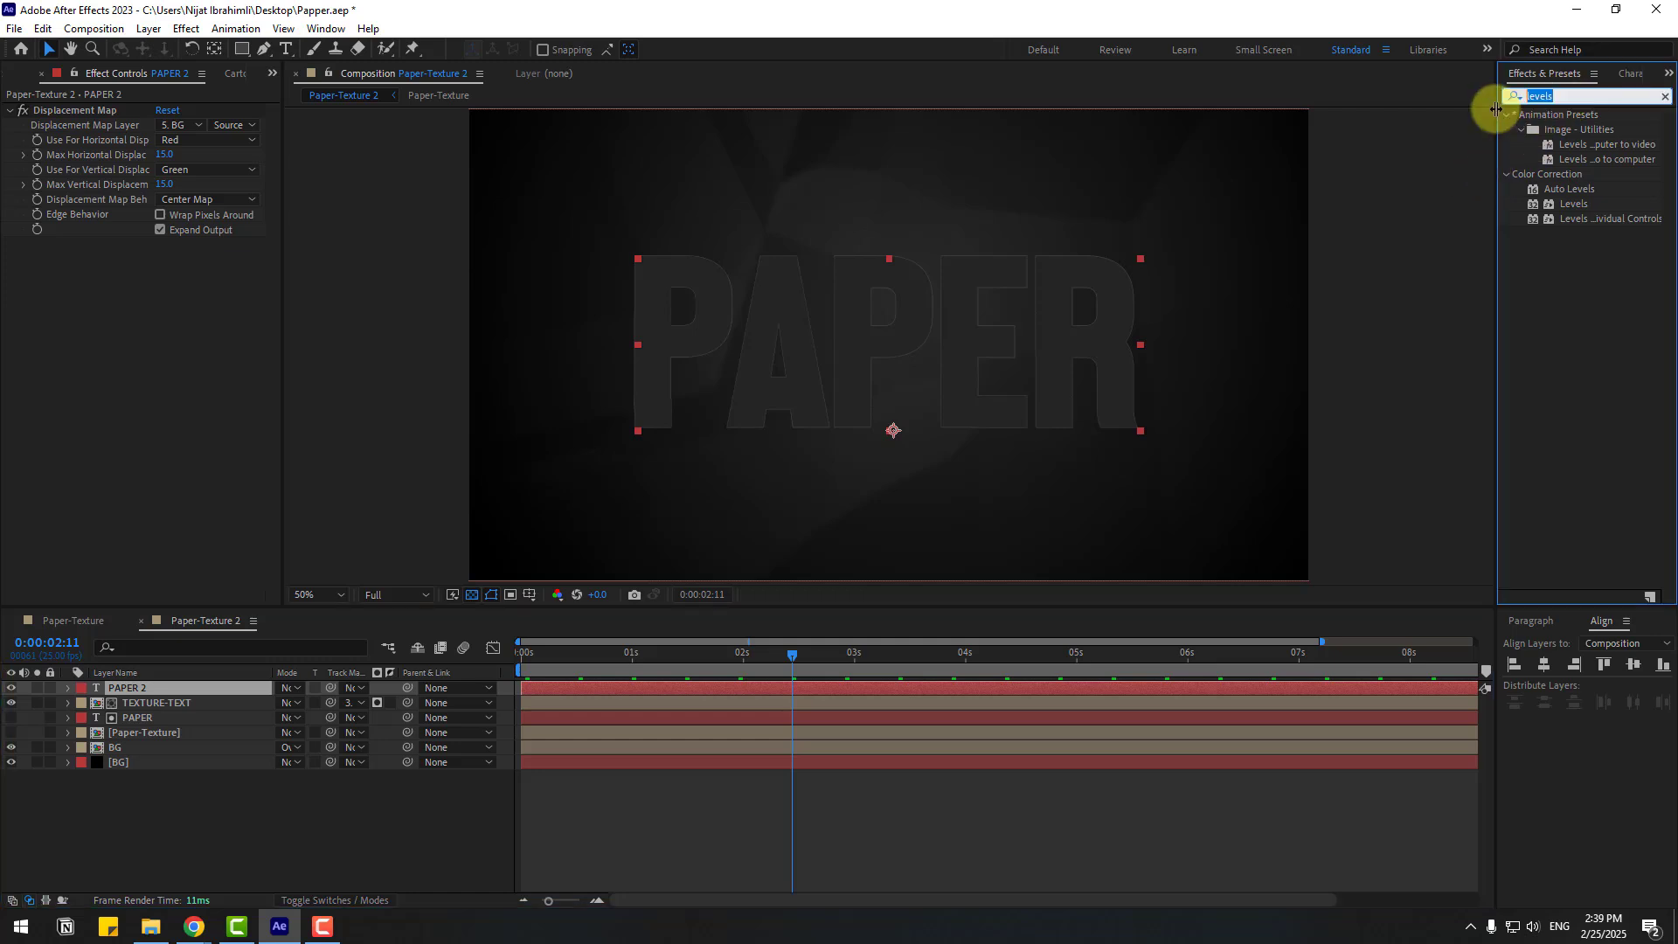
{"action": "type", "text": "drop"}
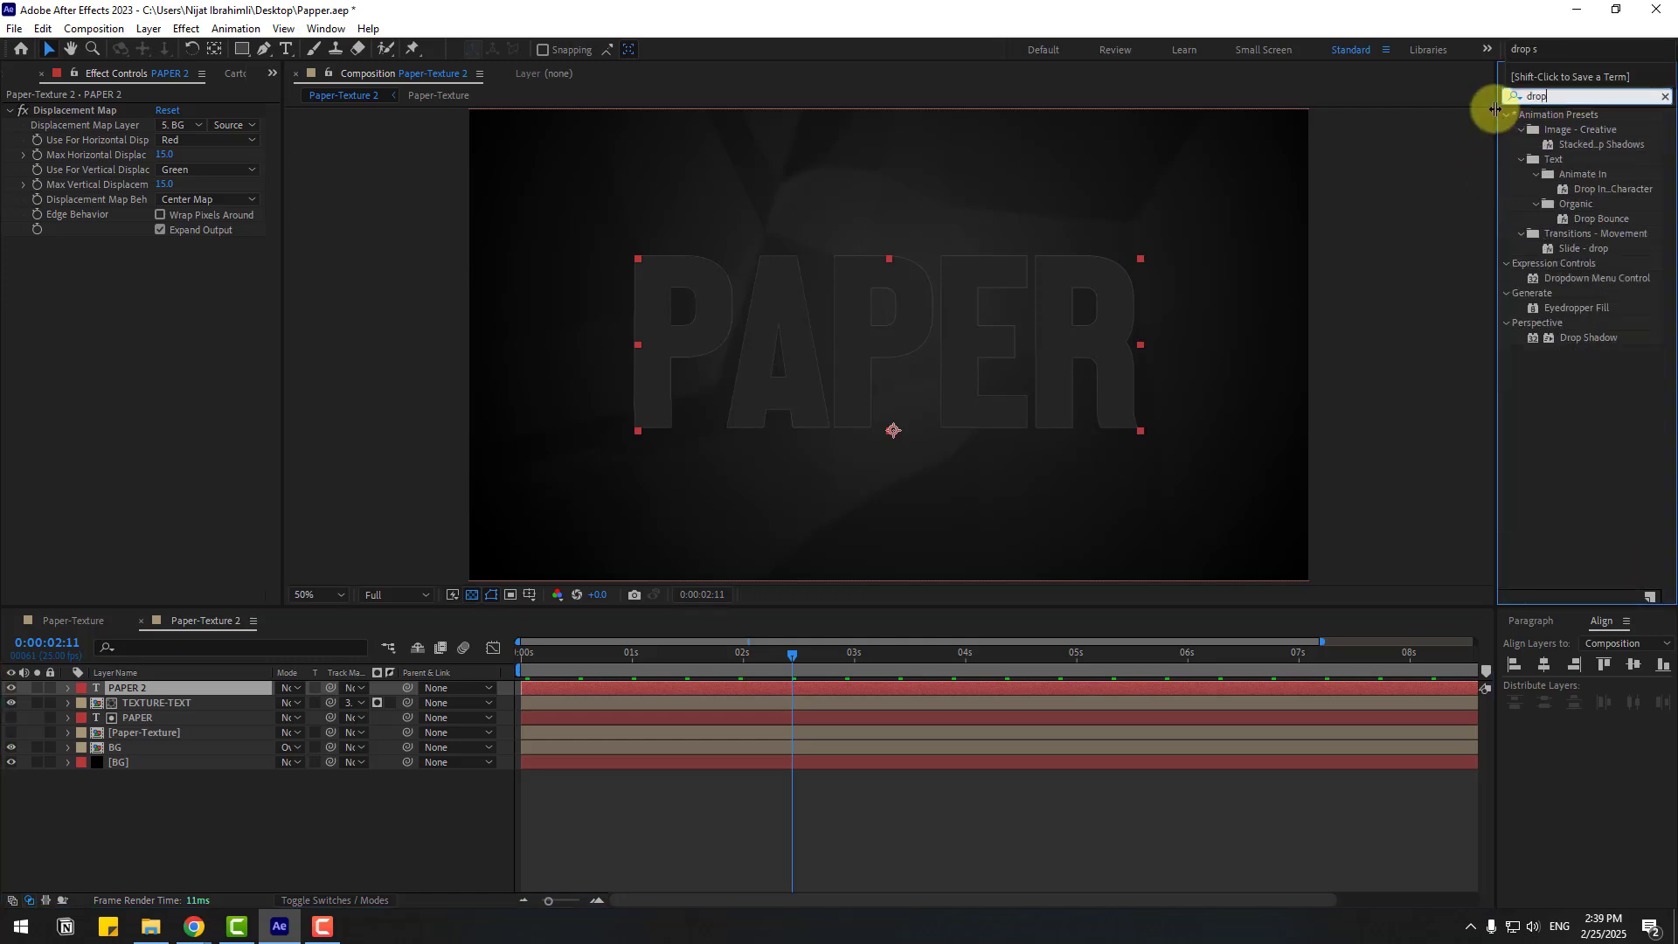
{"action": "left_click_drag", "start_coordinate": [1583, 339], "coordinate": [166, 691]}
{"action": "scroll", "coordinate": [837, 460], "scroll_direction": "up", "scroll_amount": 4}
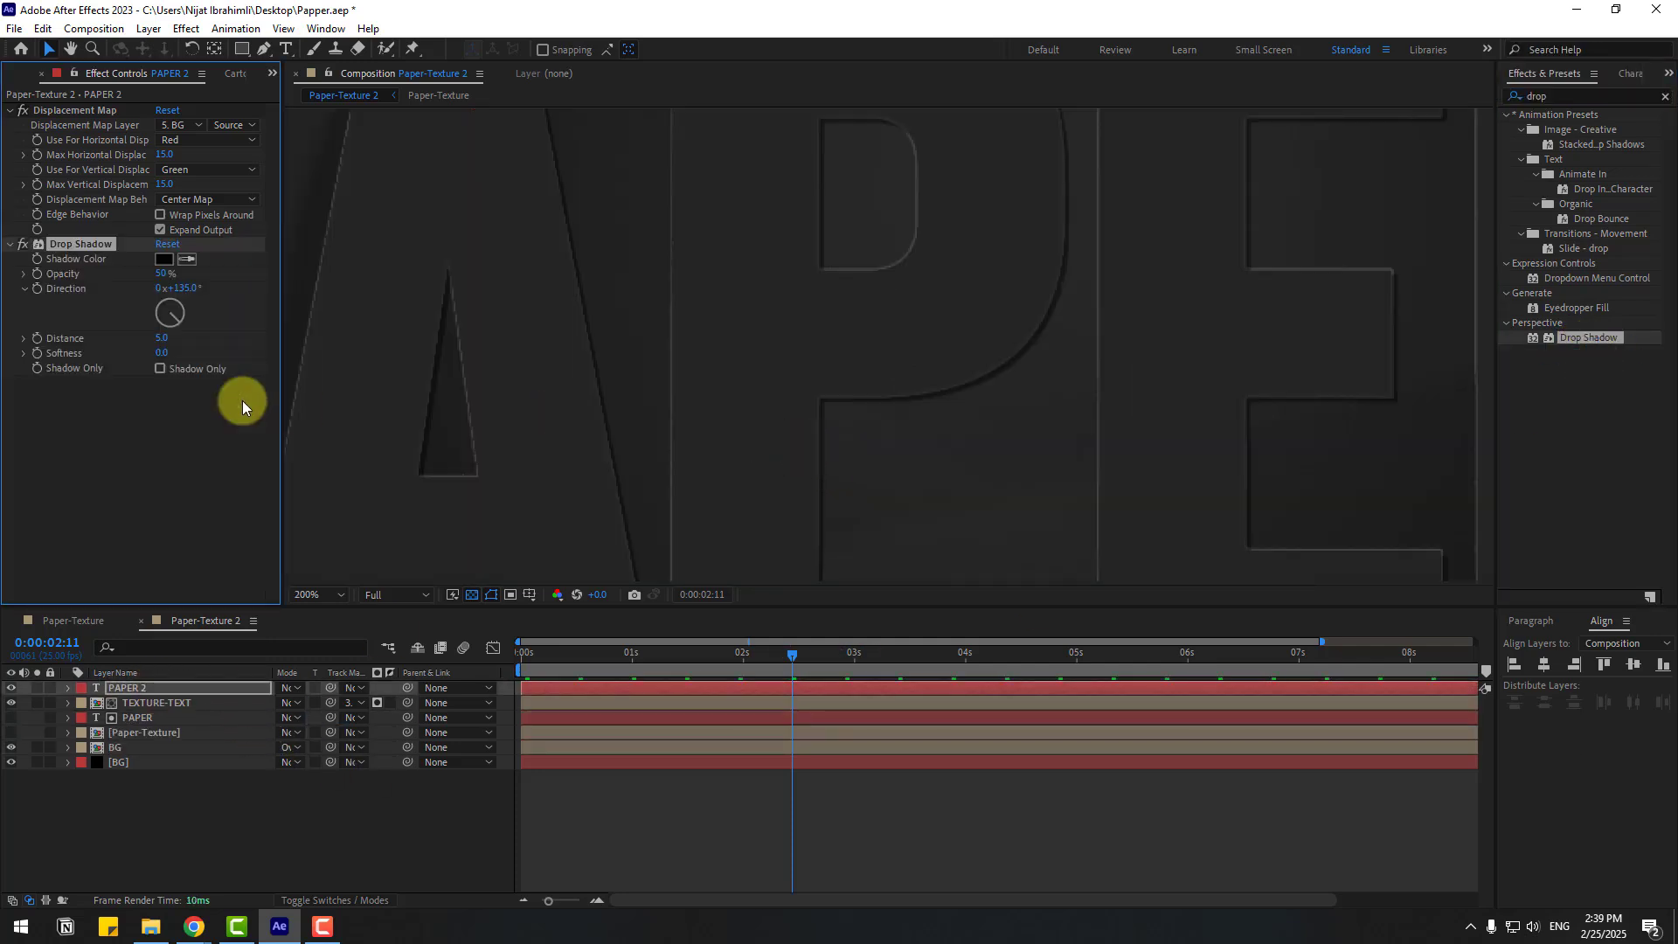
{"action": "mouse_move", "coordinate": [156, 341]}
{"action": "left_mouse_down"}
{"action": "mouse_move", "coordinate": [173, 324]}
{"action": "mouse_move", "coordinate": [172, 351]}
{"action": "left_mouse_up"}
{"action": "scroll", "coordinate": [920, 328], "scroll_direction": "down", "scroll_amount": 4}
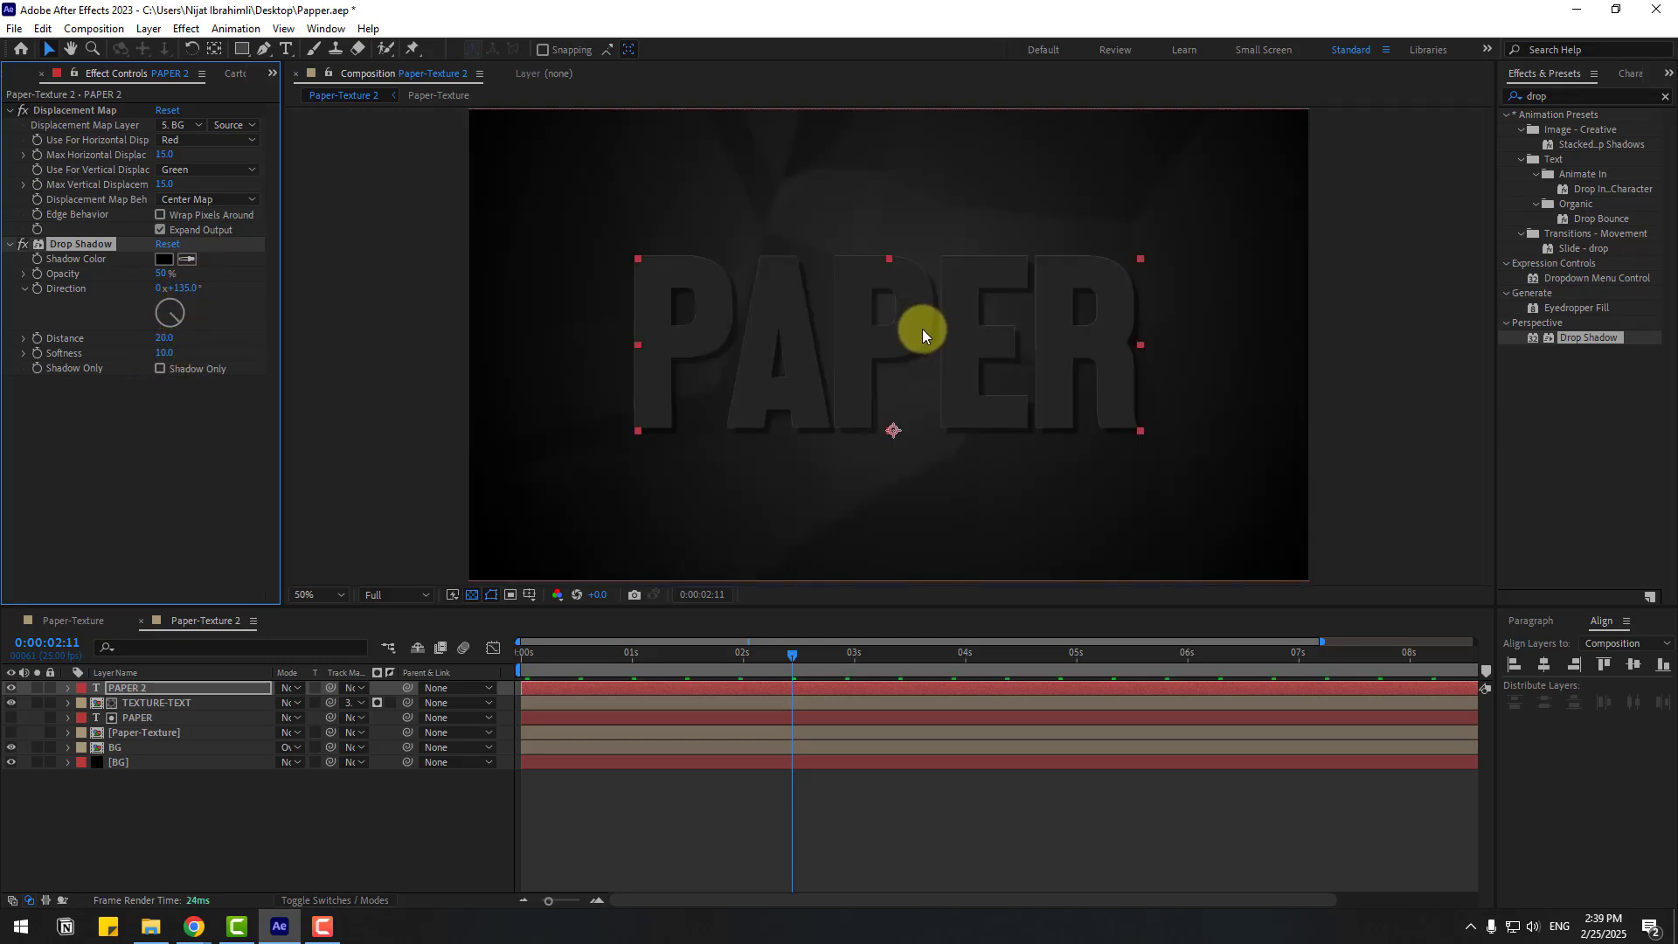
{"action": "left_click", "coordinate": [261, 701]}
{"action": "left_click", "coordinate": [290, 686]}
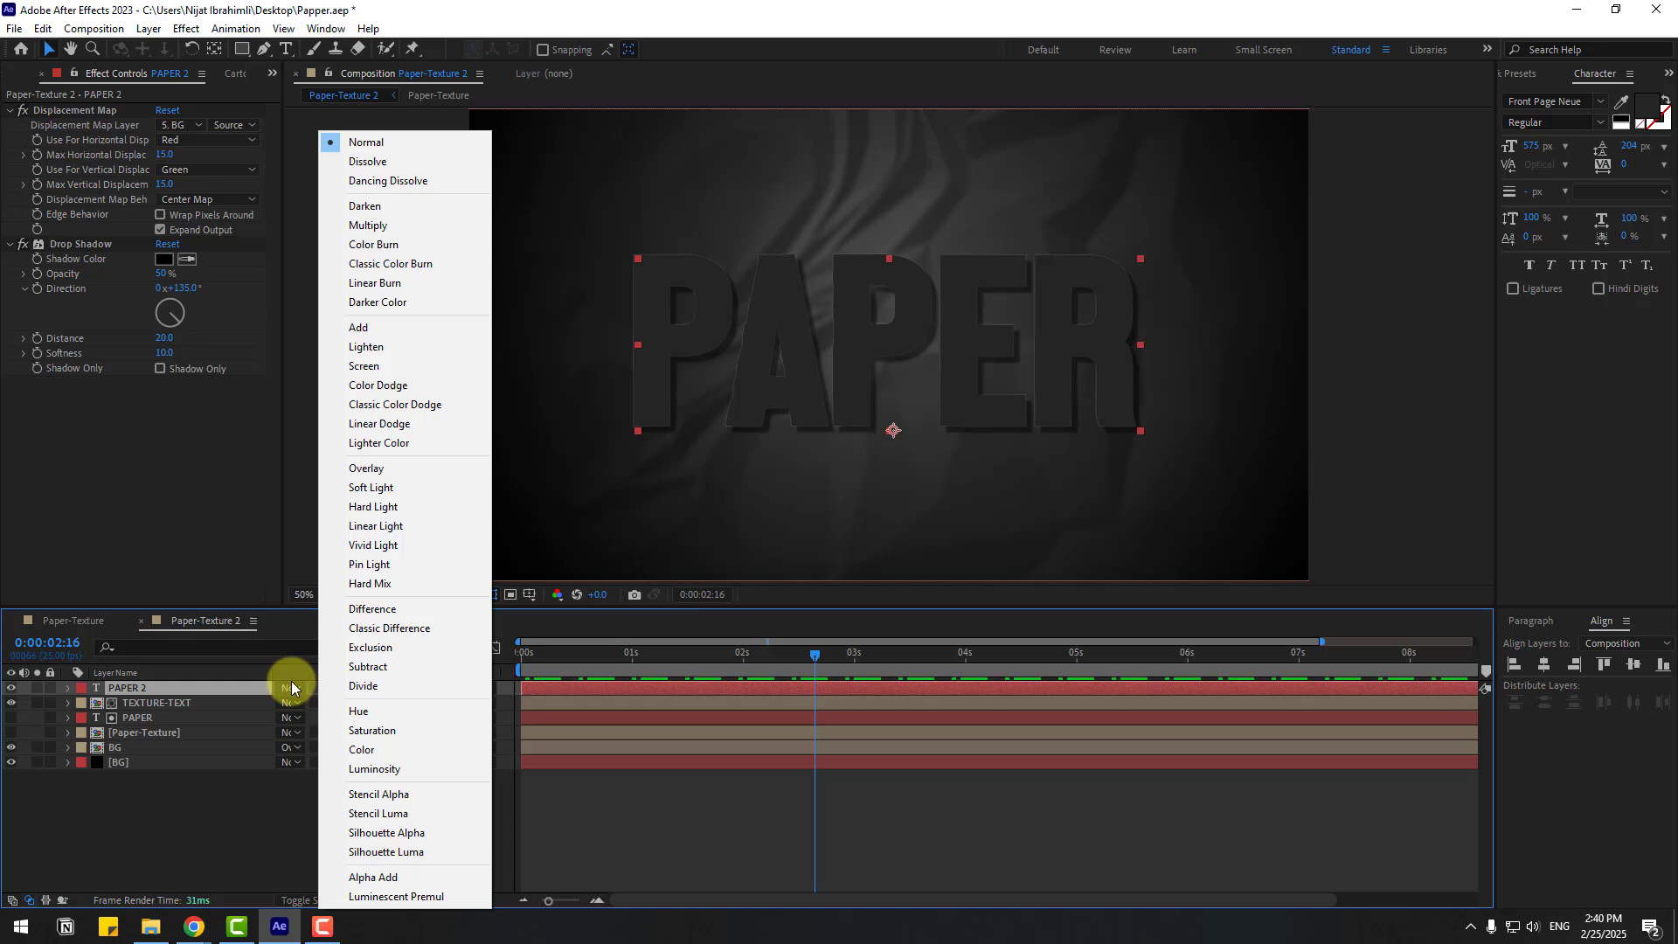
Step: Set the PAPER 2 layer's blend mode to Difference, then zoom and pan the viewer to inspect the letters
{"action": "left_click", "coordinate": [371, 609]}
{"action": "scroll", "coordinate": [894, 424], "scroll_direction": "up", "scroll_amount": 4}
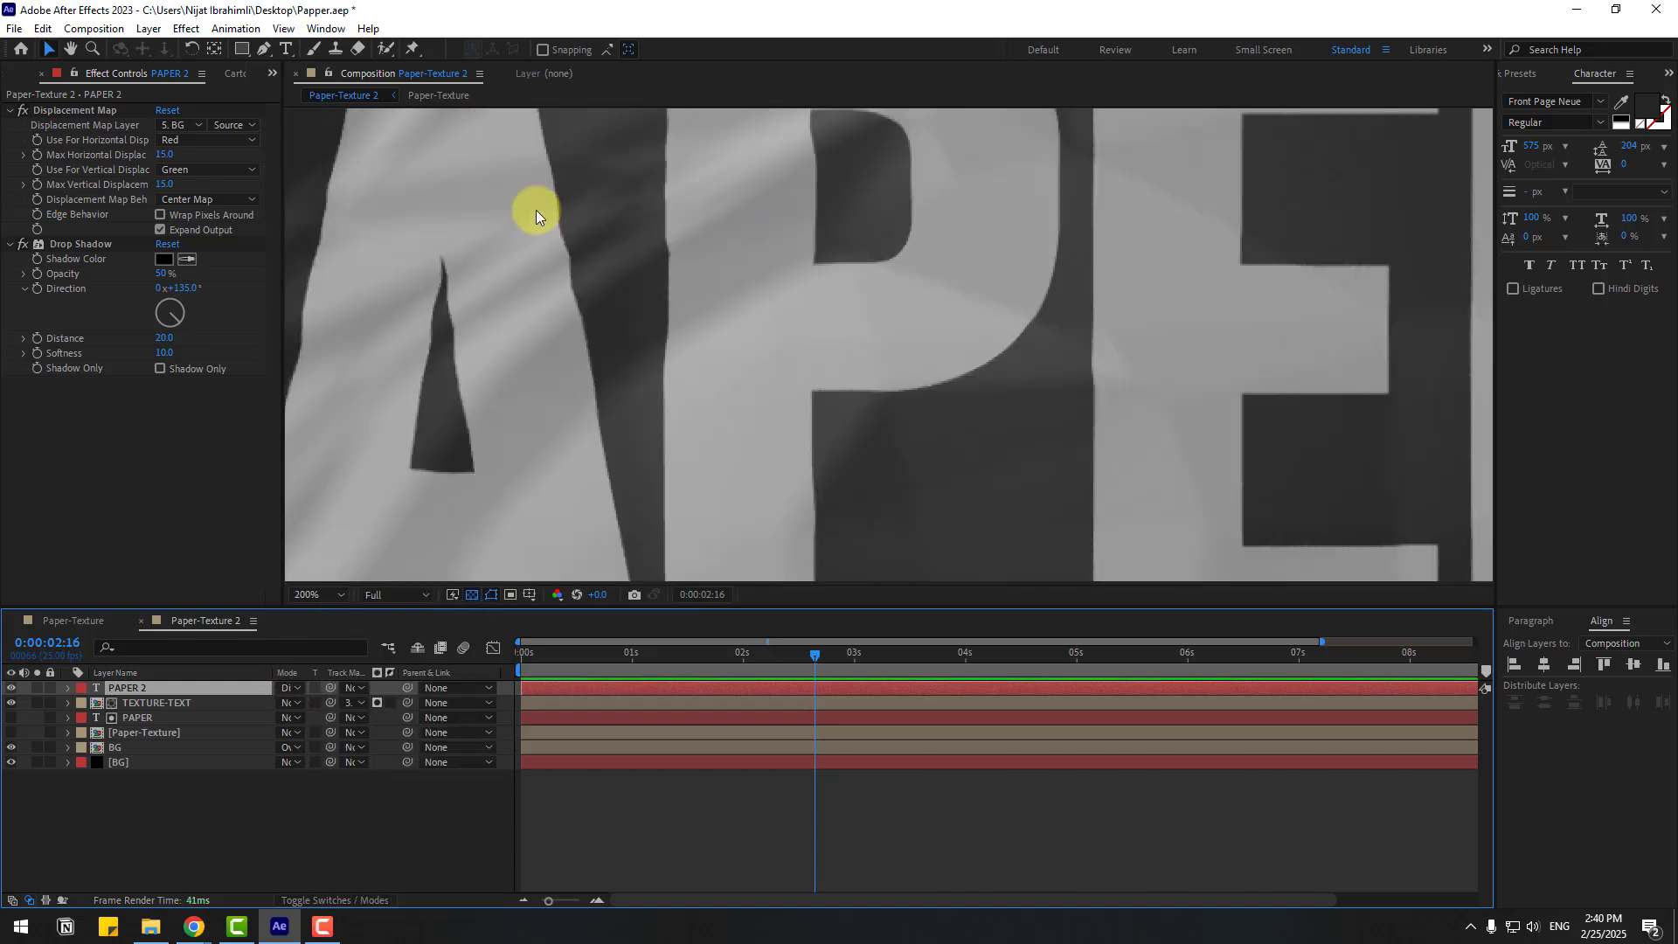
{"action": "key", "text": "h"}
{"action": "left_click_drag", "start_coordinate": [536, 210], "coordinate": [736, 448]}
{"action": "key", "text": "v"}
{"action": "scroll", "coordinate": [820, 417], "scroll_direction": "up", "scroll_amount": 2}
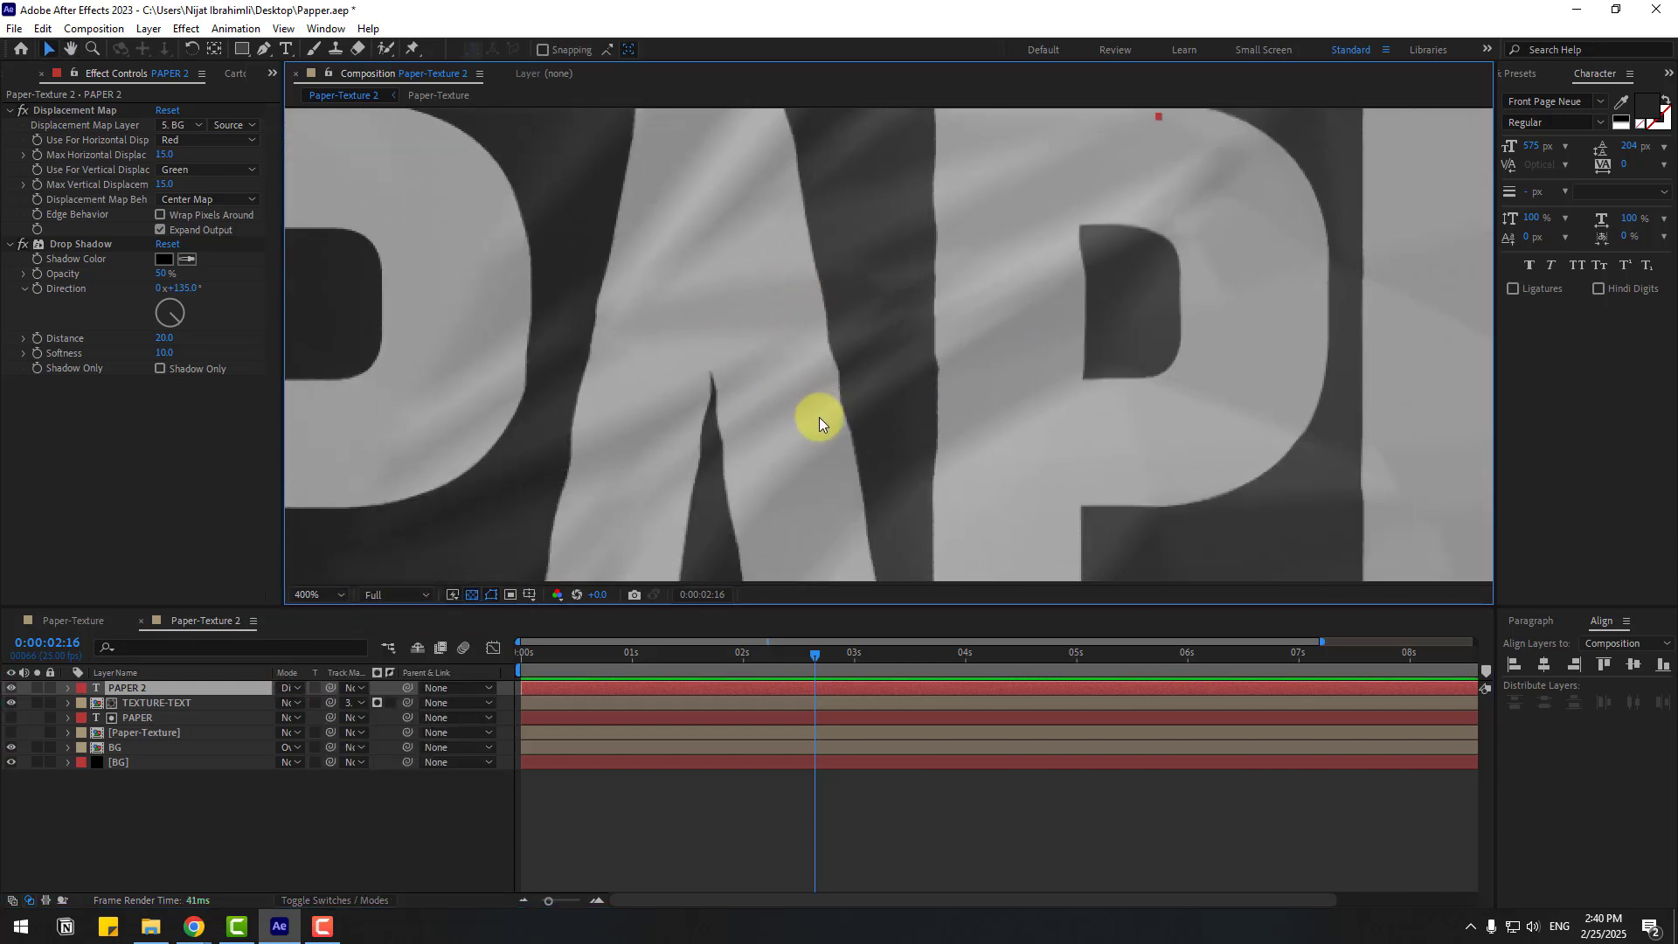
{"action": "scroll", "coordinate": [822, 379], "scroll_direction": "down", "scroll_amount": 2}
{"action": "scroll", "coordinate": [716, 369], "scroll_direction": "down", "scroll_amount": 2}
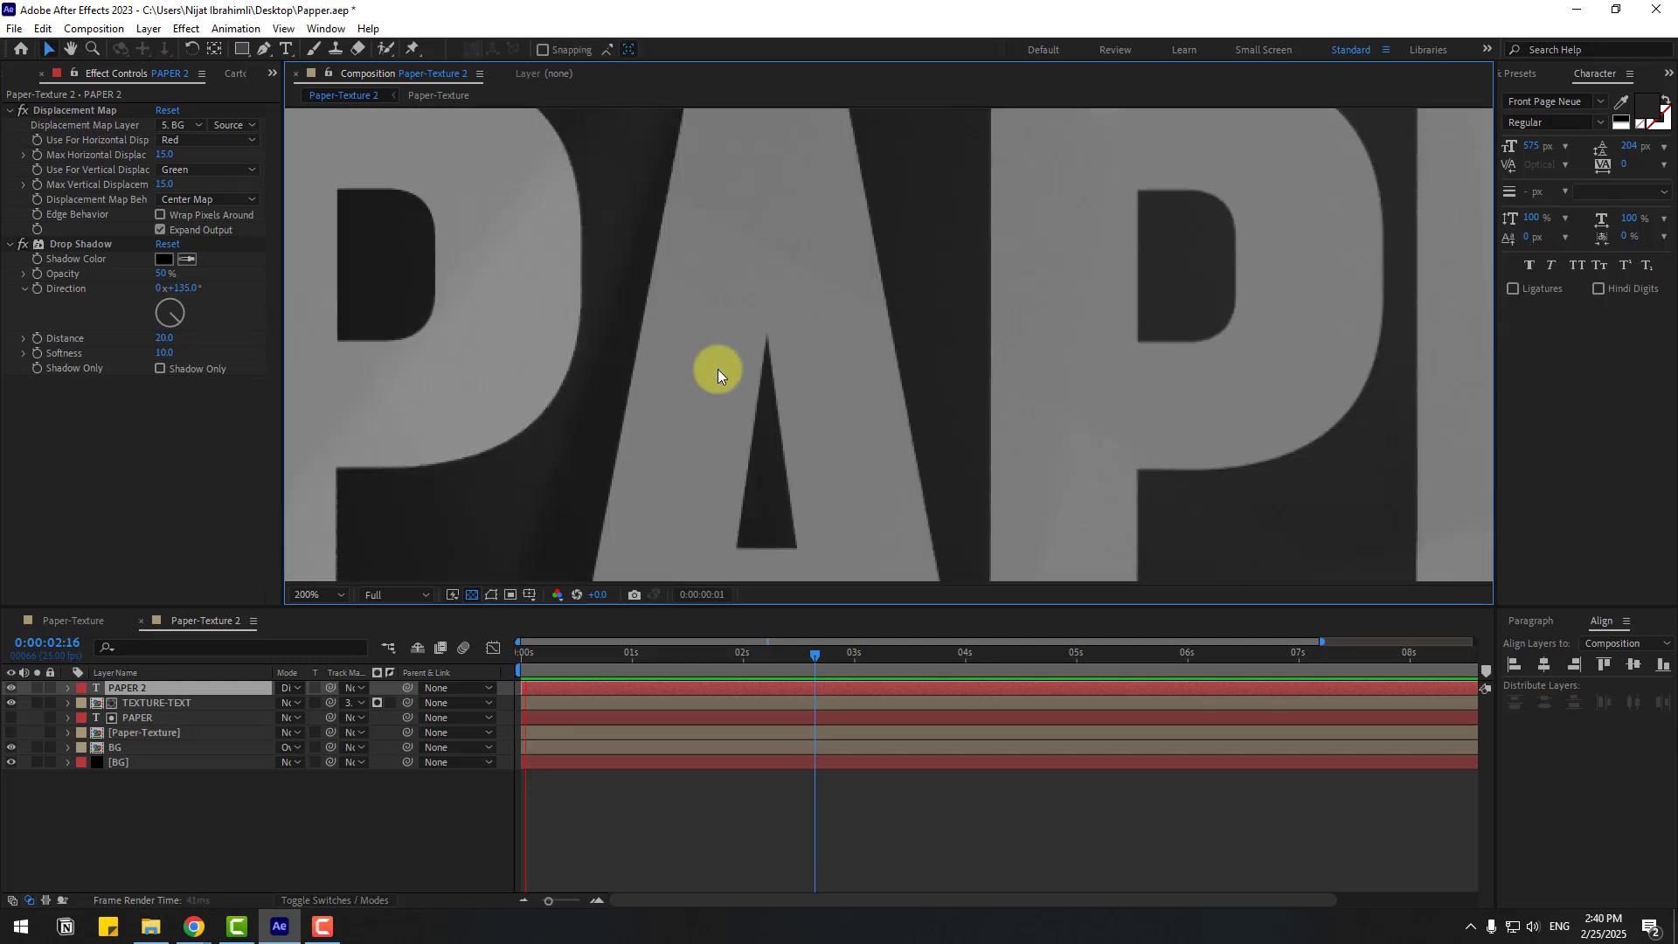